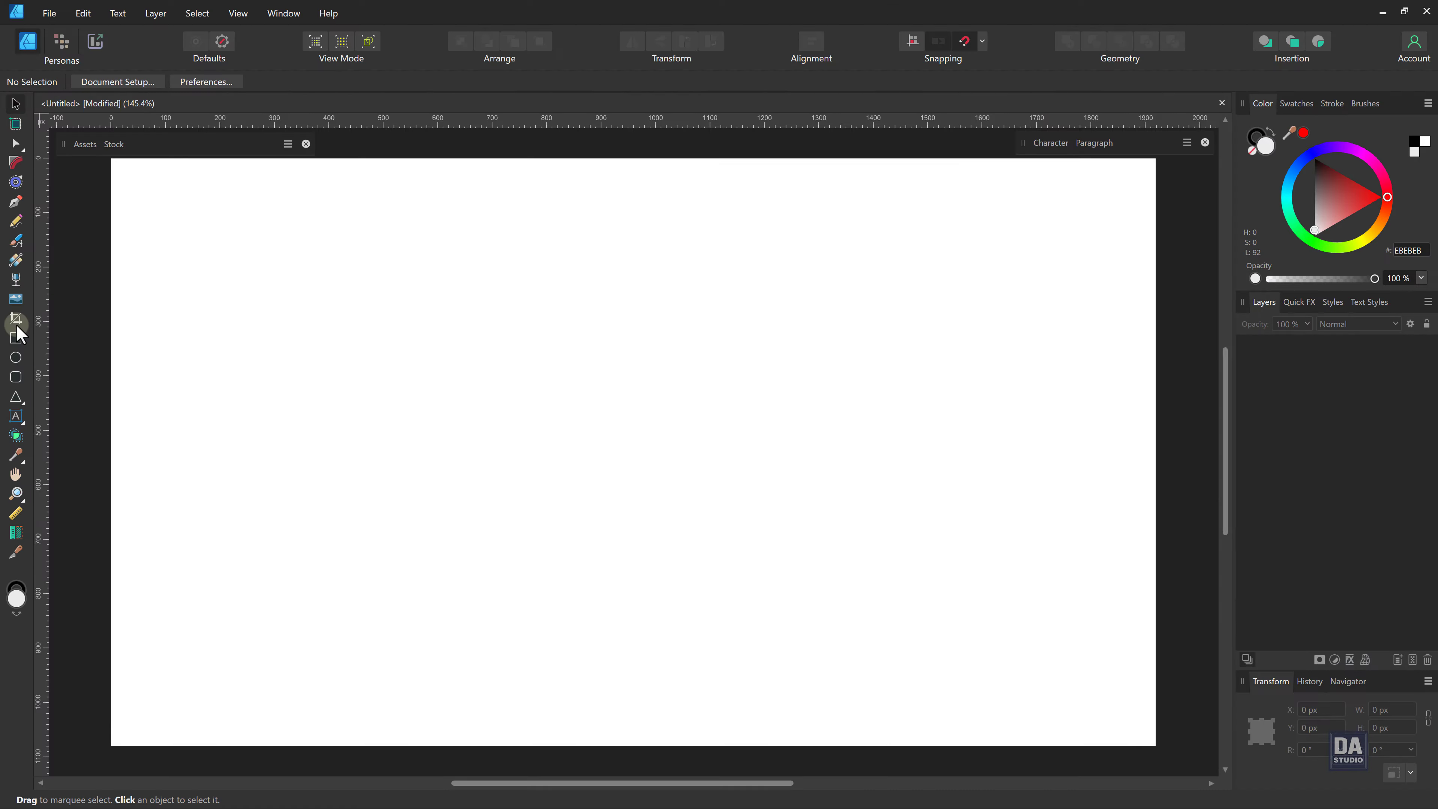
Draw a light-grey triangle near the page centre and rotate it to about 174.6° so it points down.
click(16, 397)
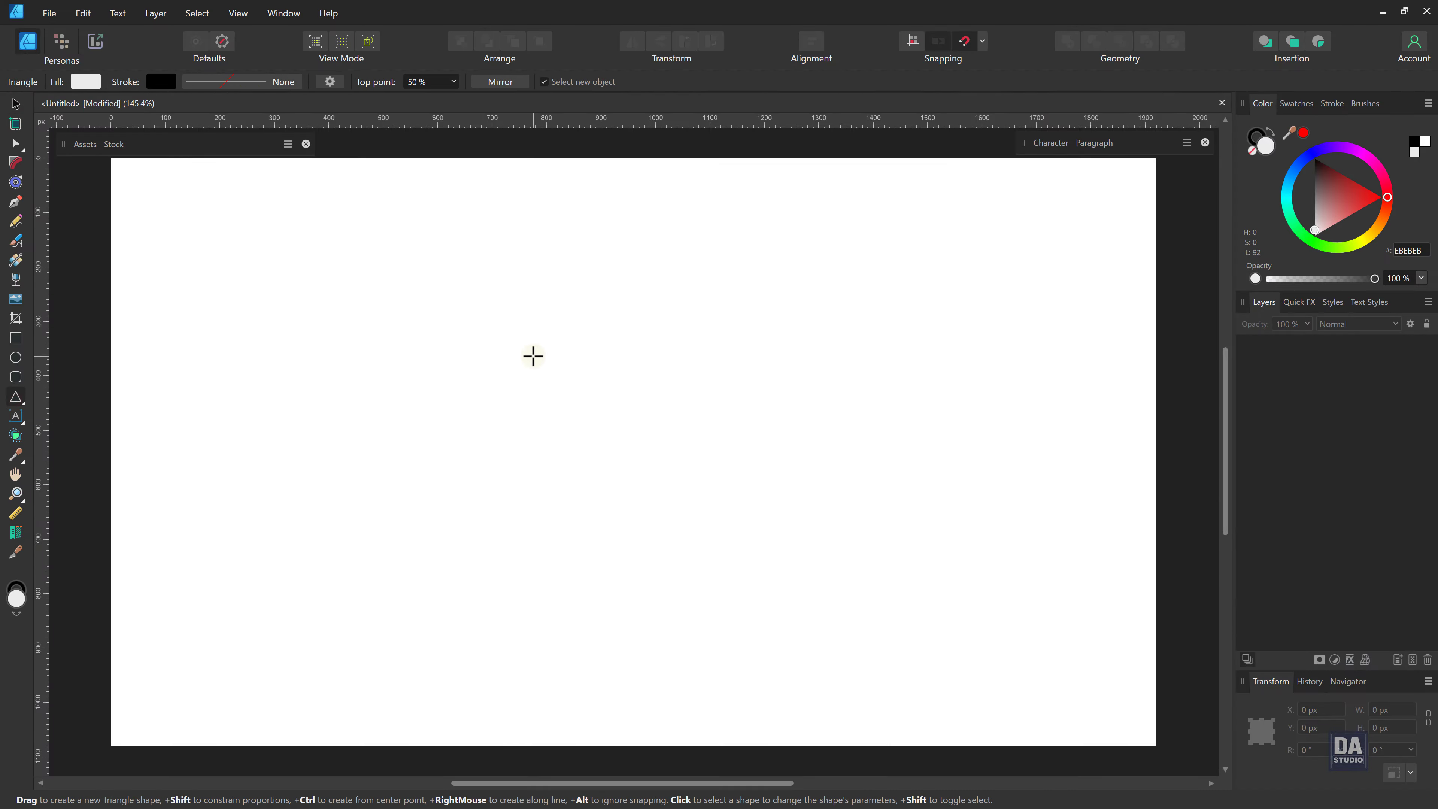
drag(524, 347, 859, 605)
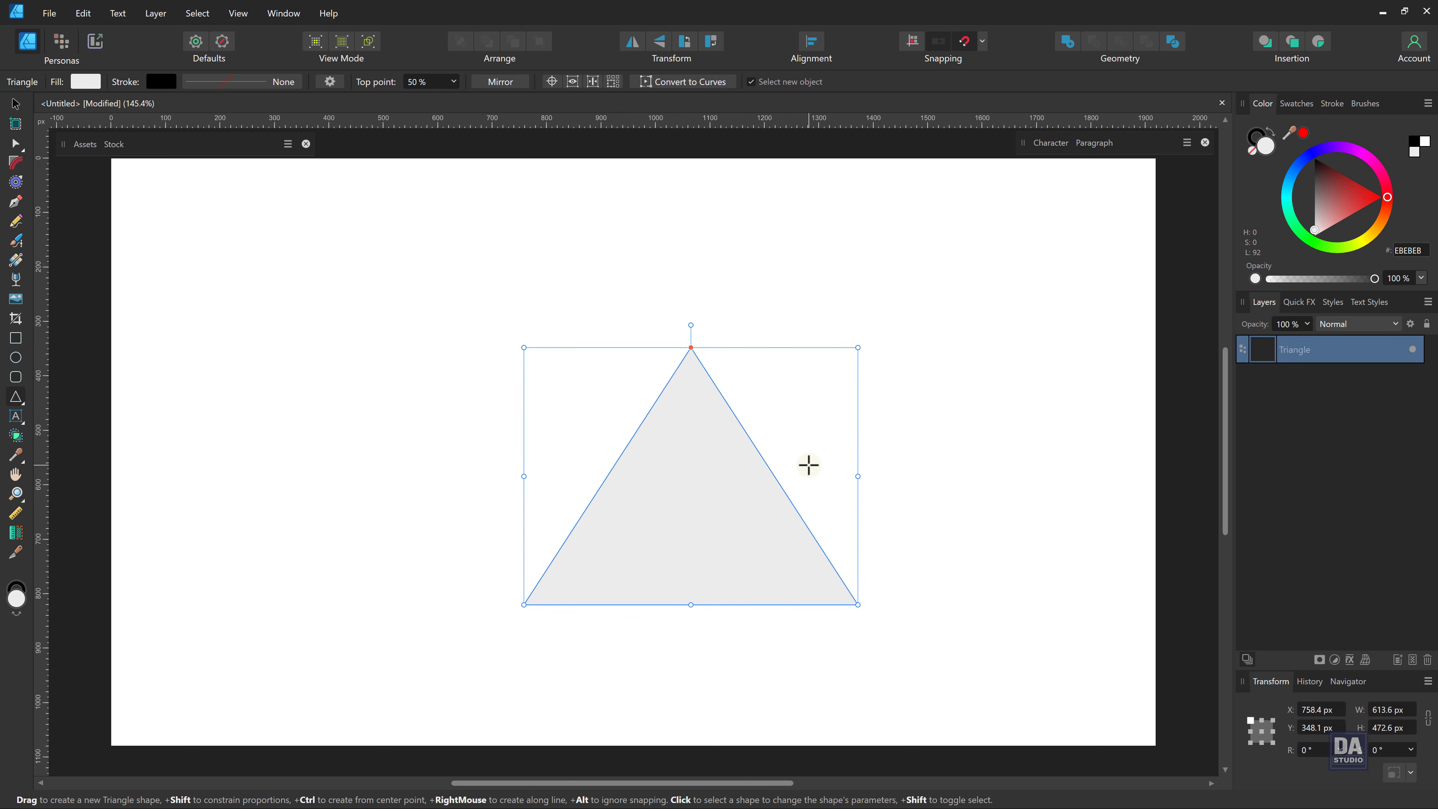
mouse_move(716, 457)
mouse_down()
mouse_move(840, 476)
mouse_move(748, 504)
mouse_up()
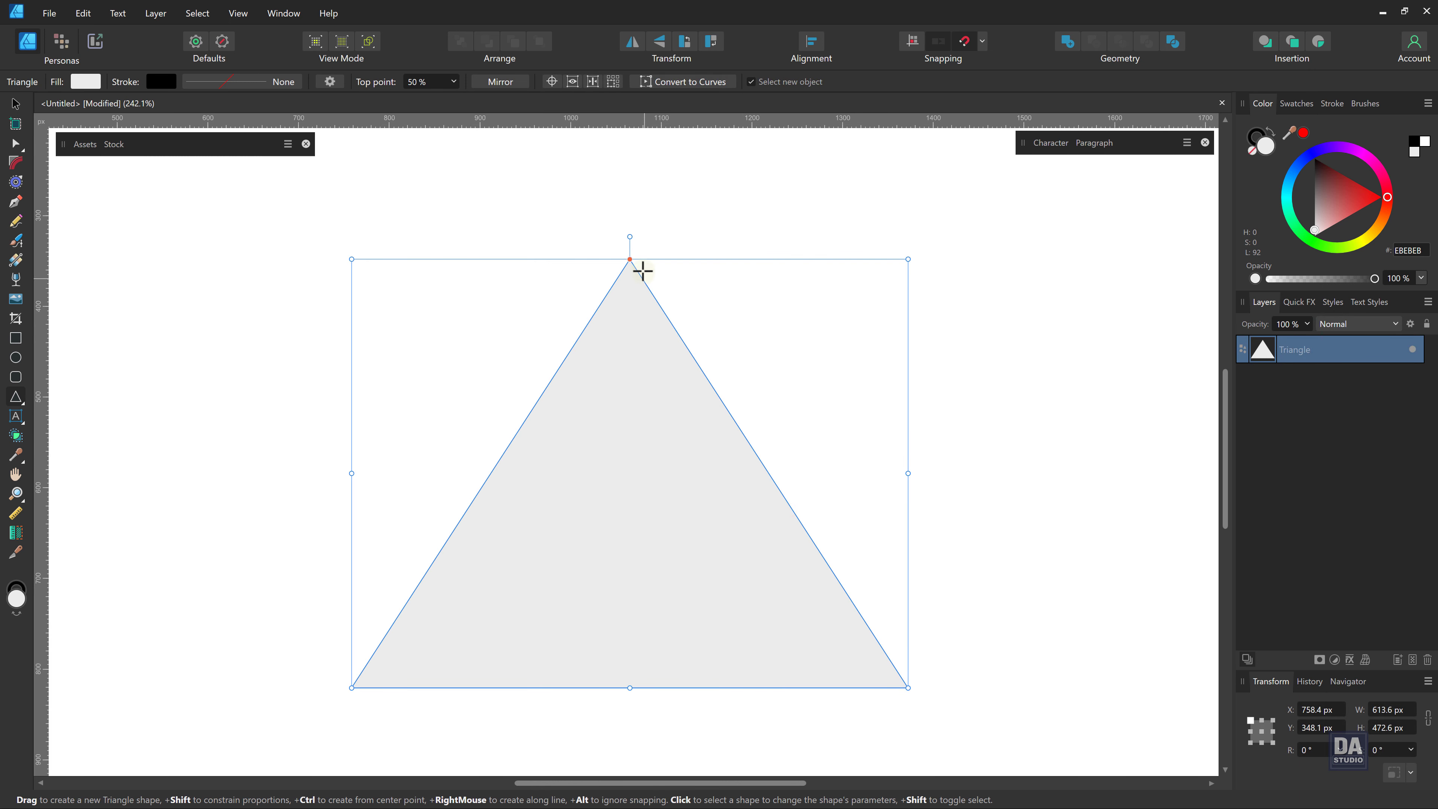
mouse_move(629, 236)
mouse_down()
mouse_move(823, 342)
mouse_move(624, 545)
mouse_up()
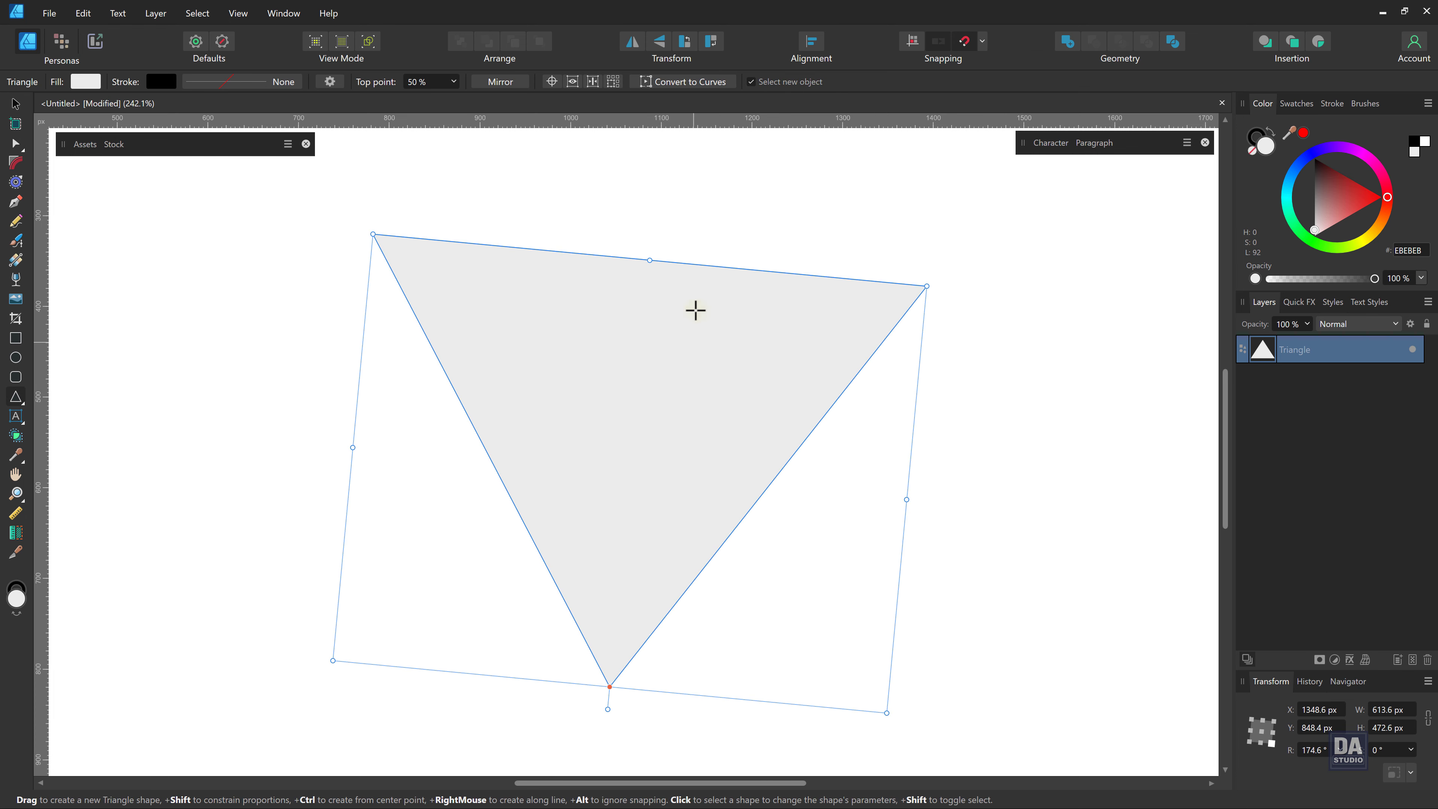
Convert the triangle to curves and bow its top, lower-right and left edges outward.
click(703, 86)
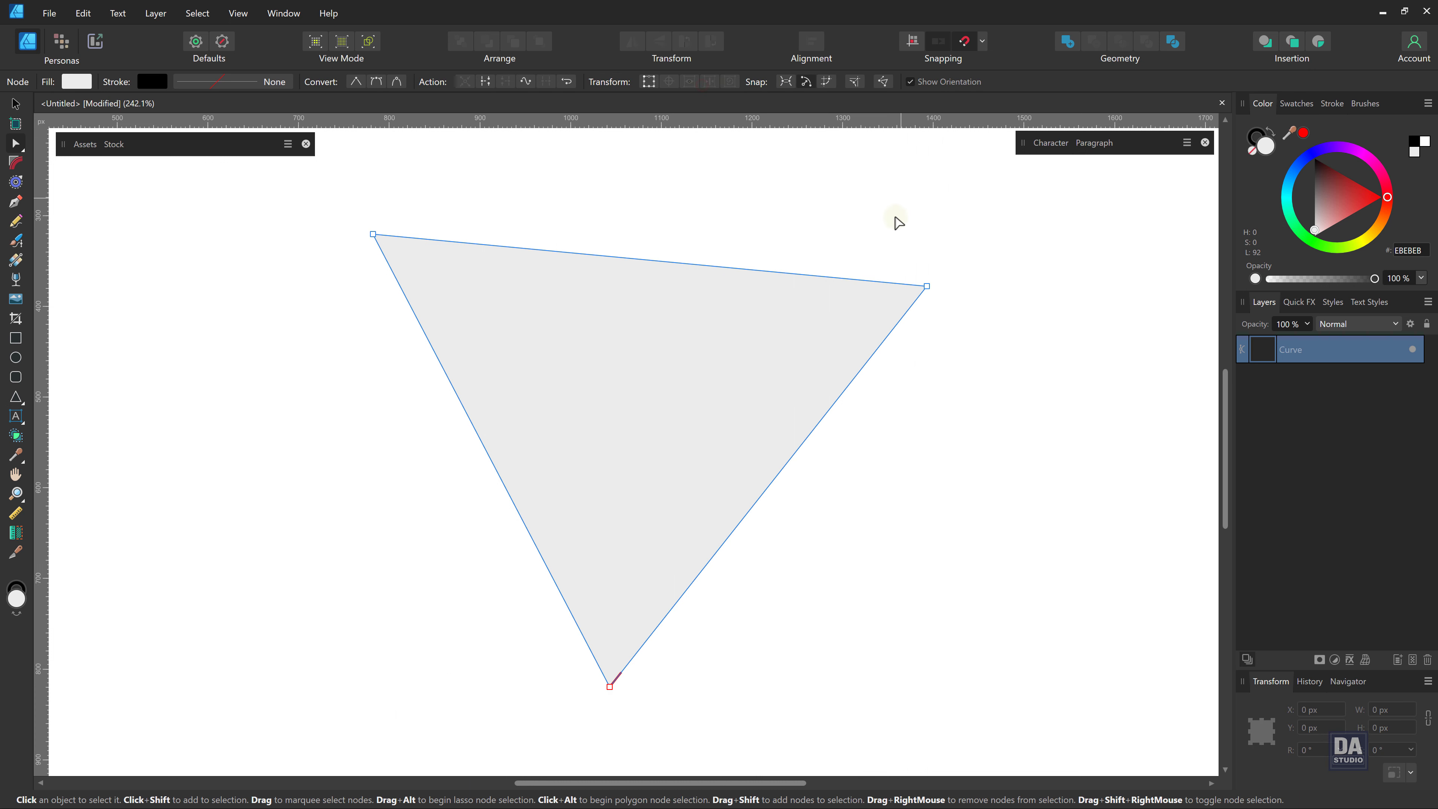
drag(927, 287, 939, 319)
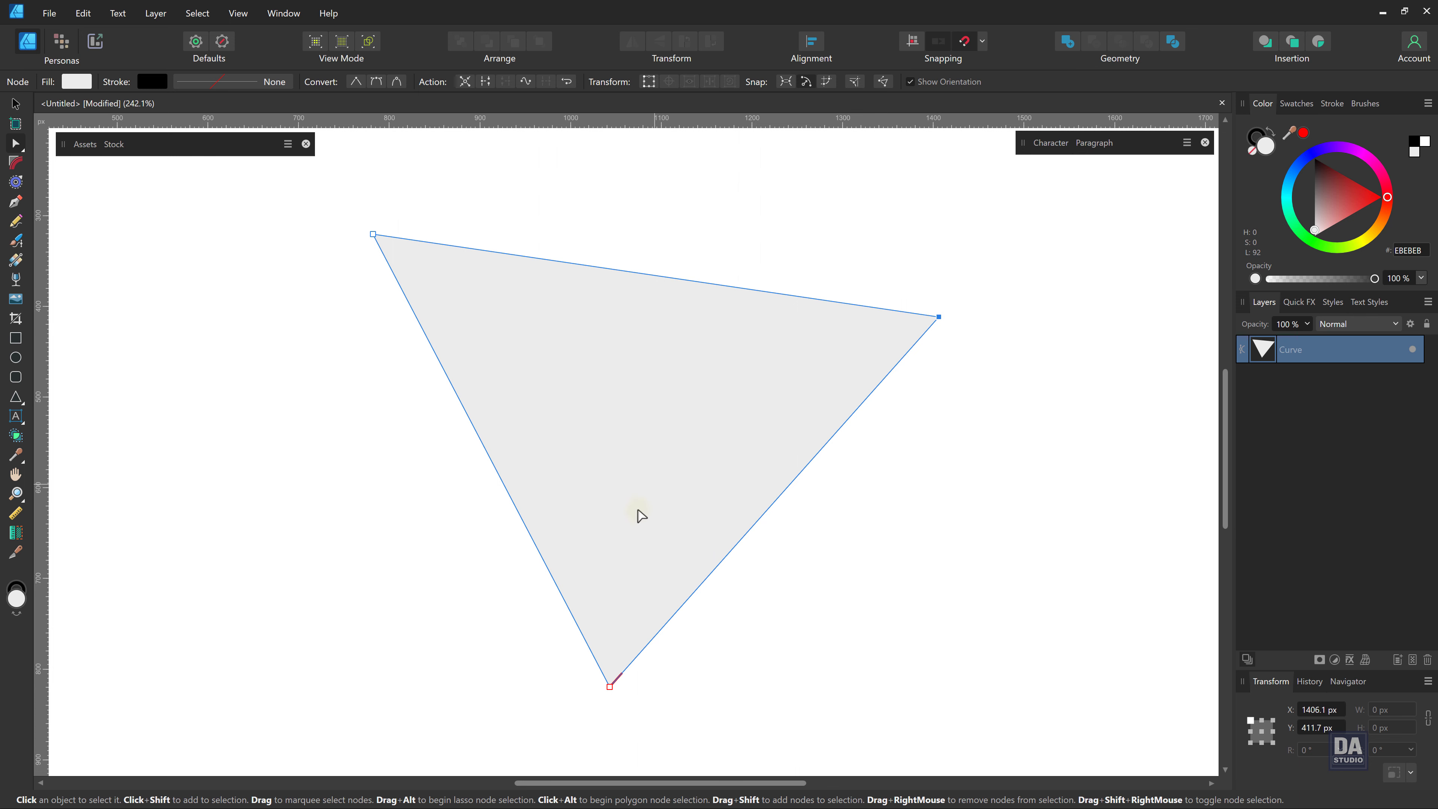
drag(609, 687, 605, 695)
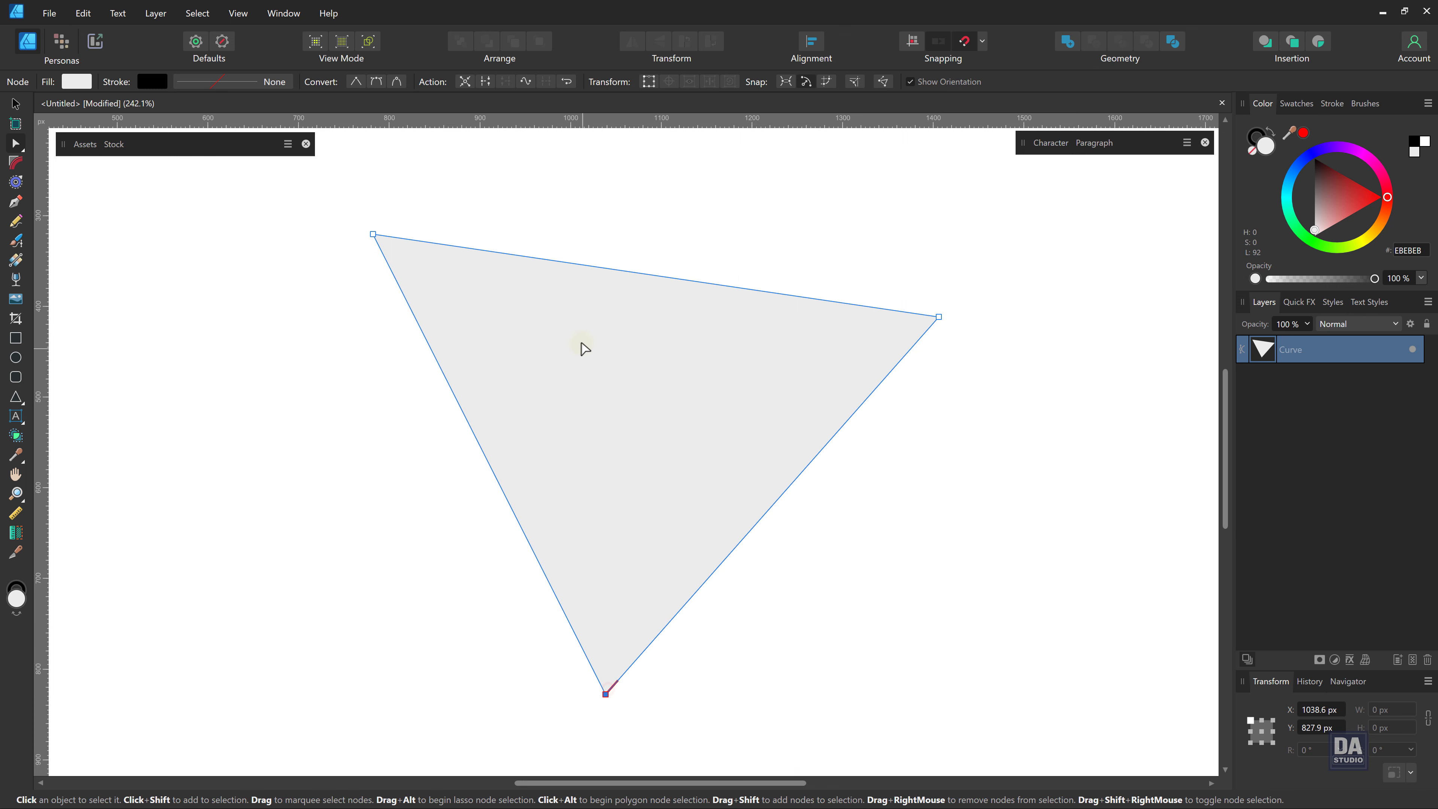
drag(651, 277, 670, 232)
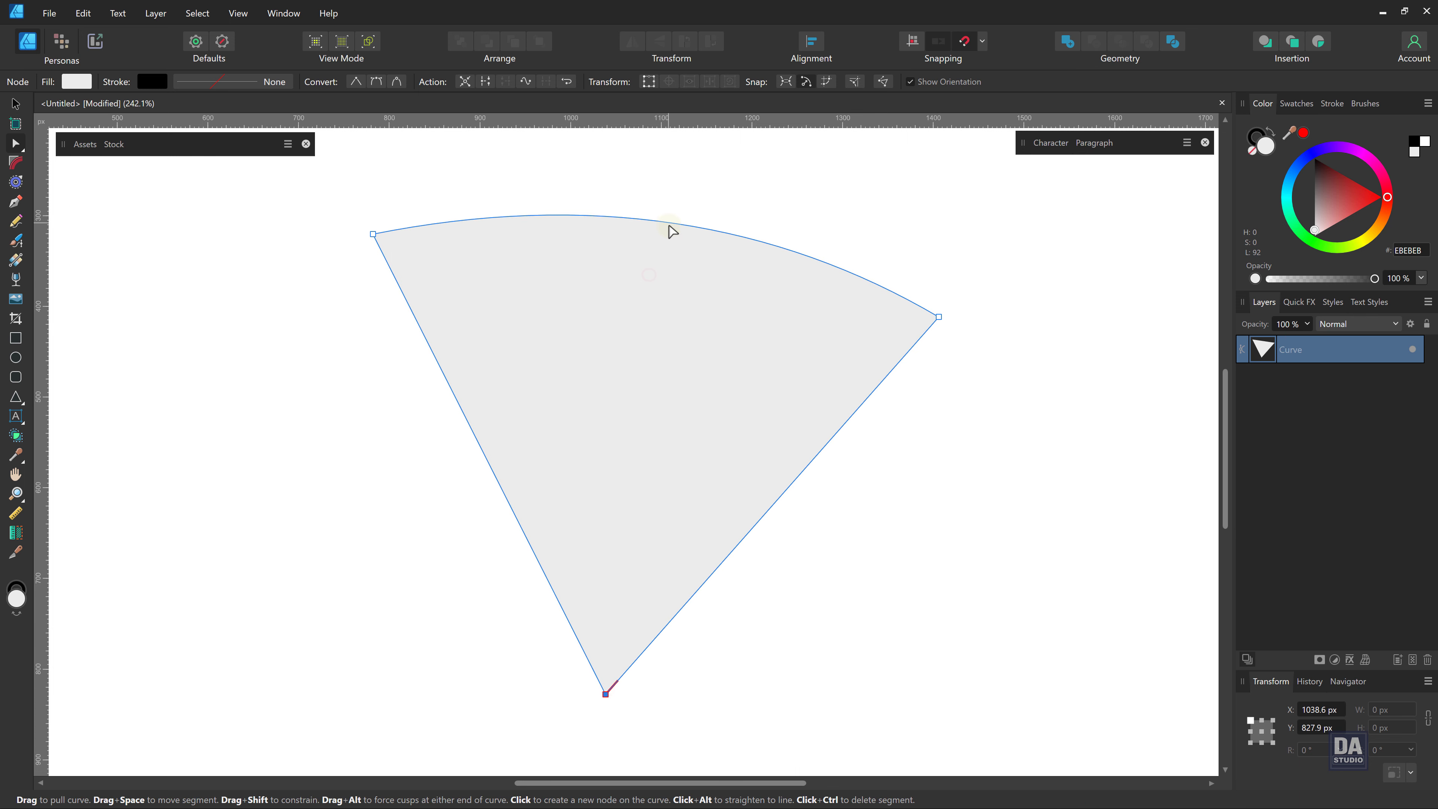
click(937, 317)
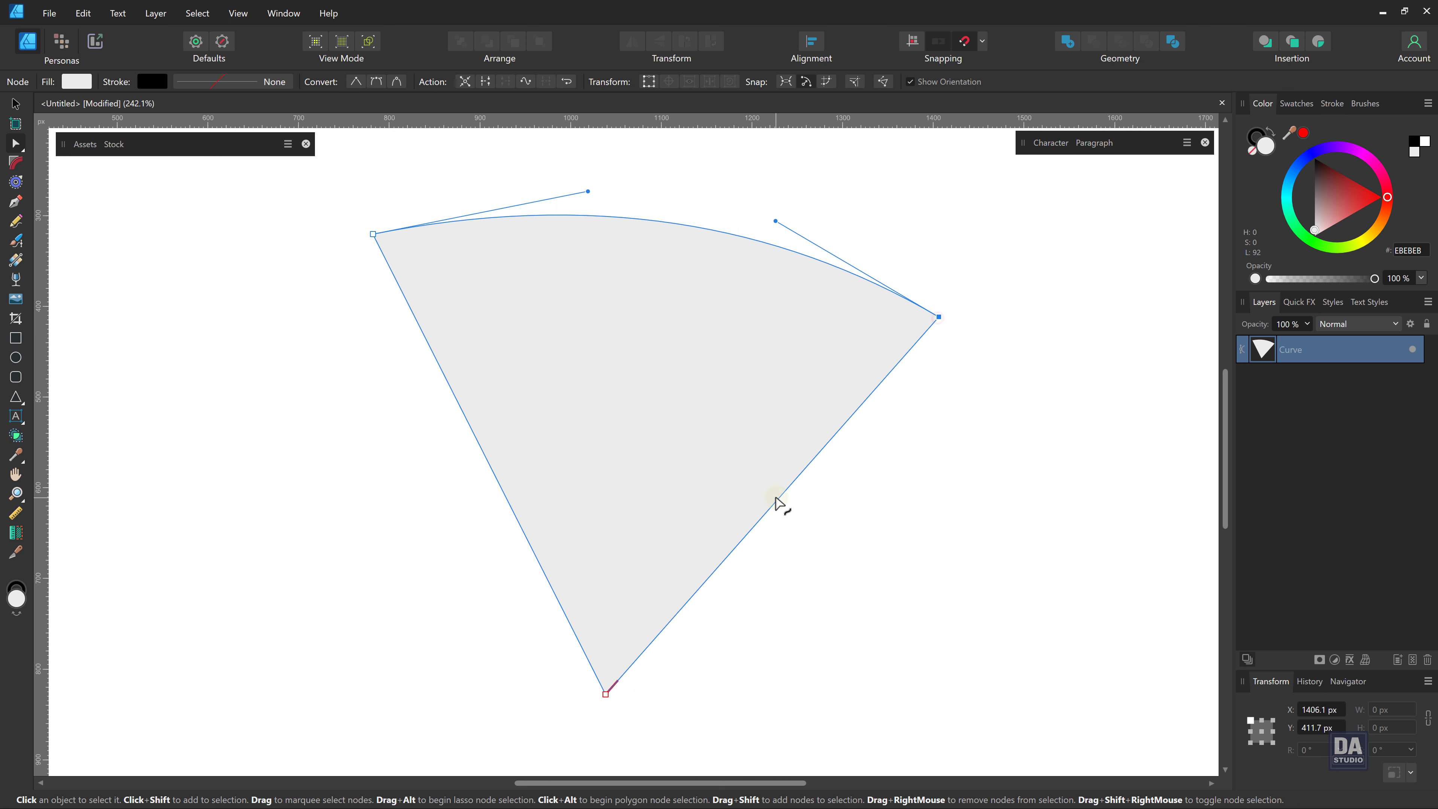
drag(777, 498, 830, 543)
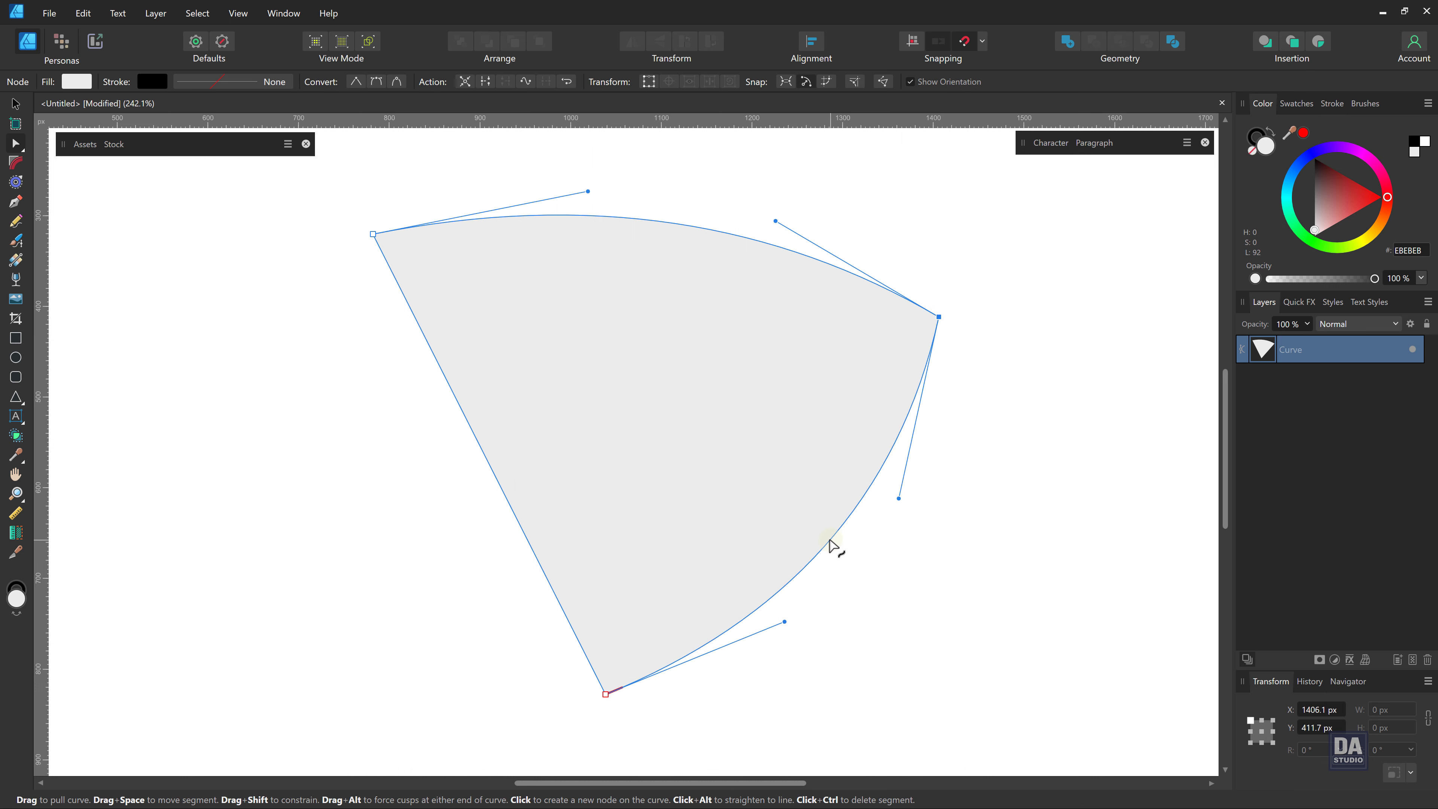
mouse_move(497, 479)
mouse_down()
mouse_move(433, 498)
mouse_move(443, 507)
mouse_up()
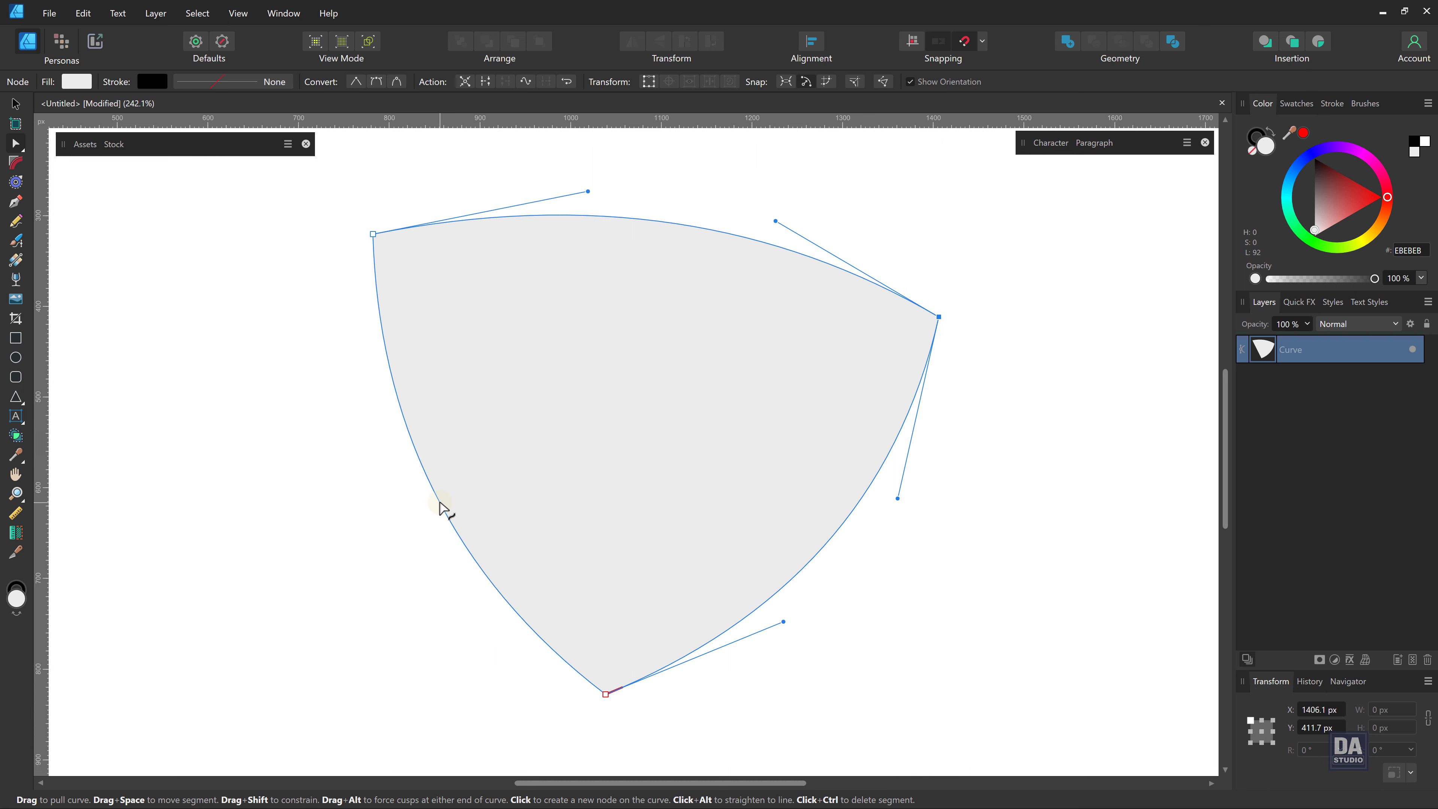
Refine the right corner, bottom tip and top-left corner curves into a rounded shield-like outline.
drag(939, 318, 919, 333)
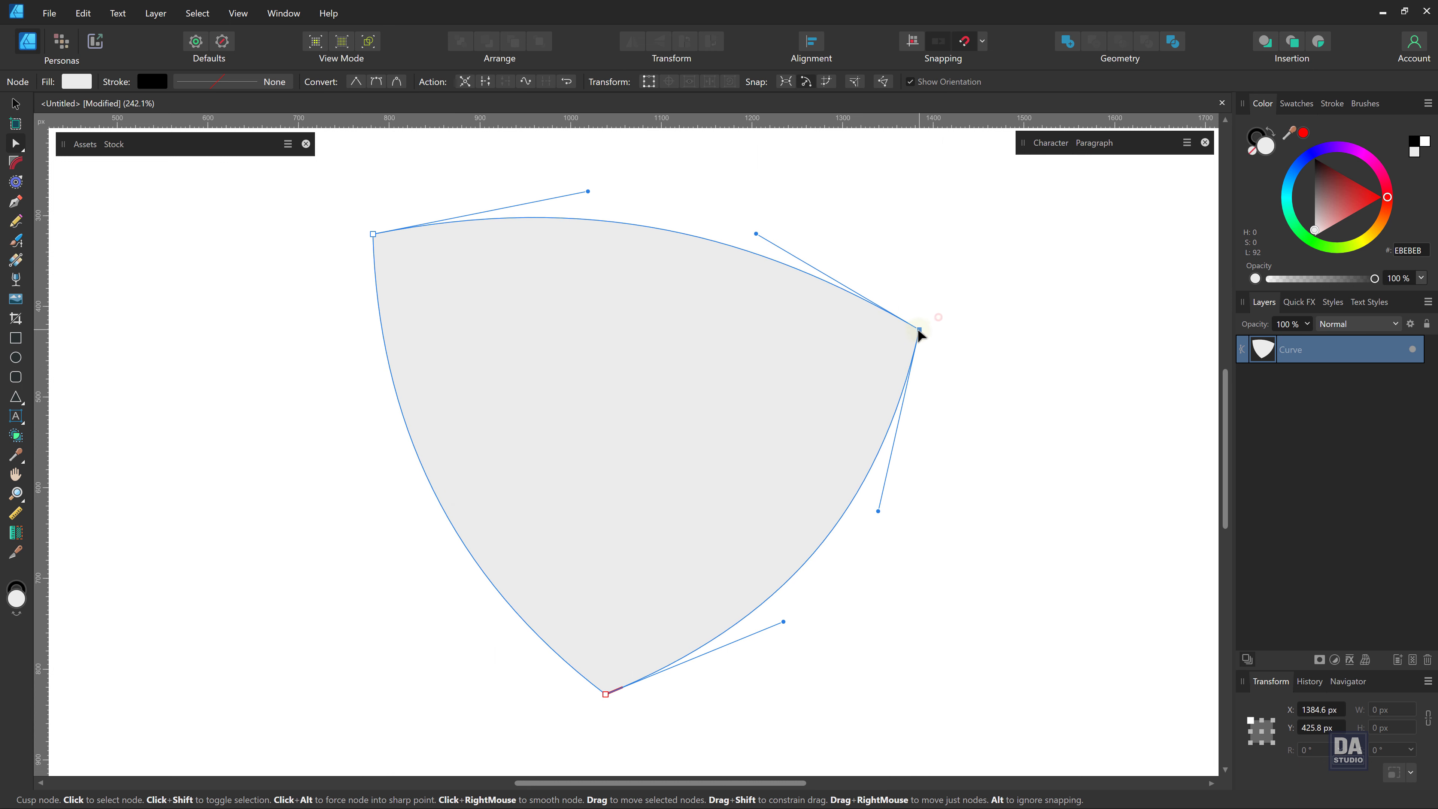
drag(756, 238, 788, 185)
click(786, 626)
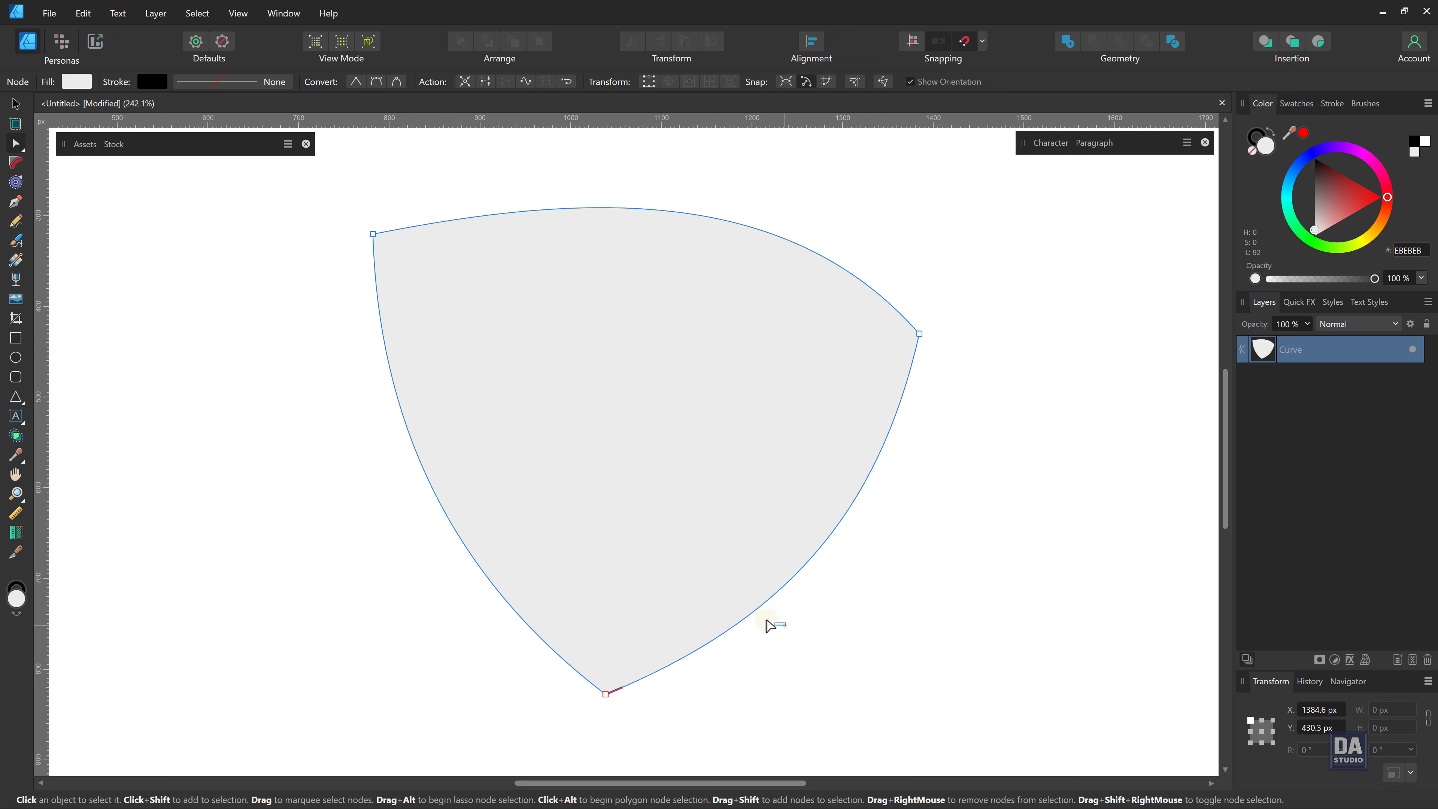
drag(606, 693, 601, 688)
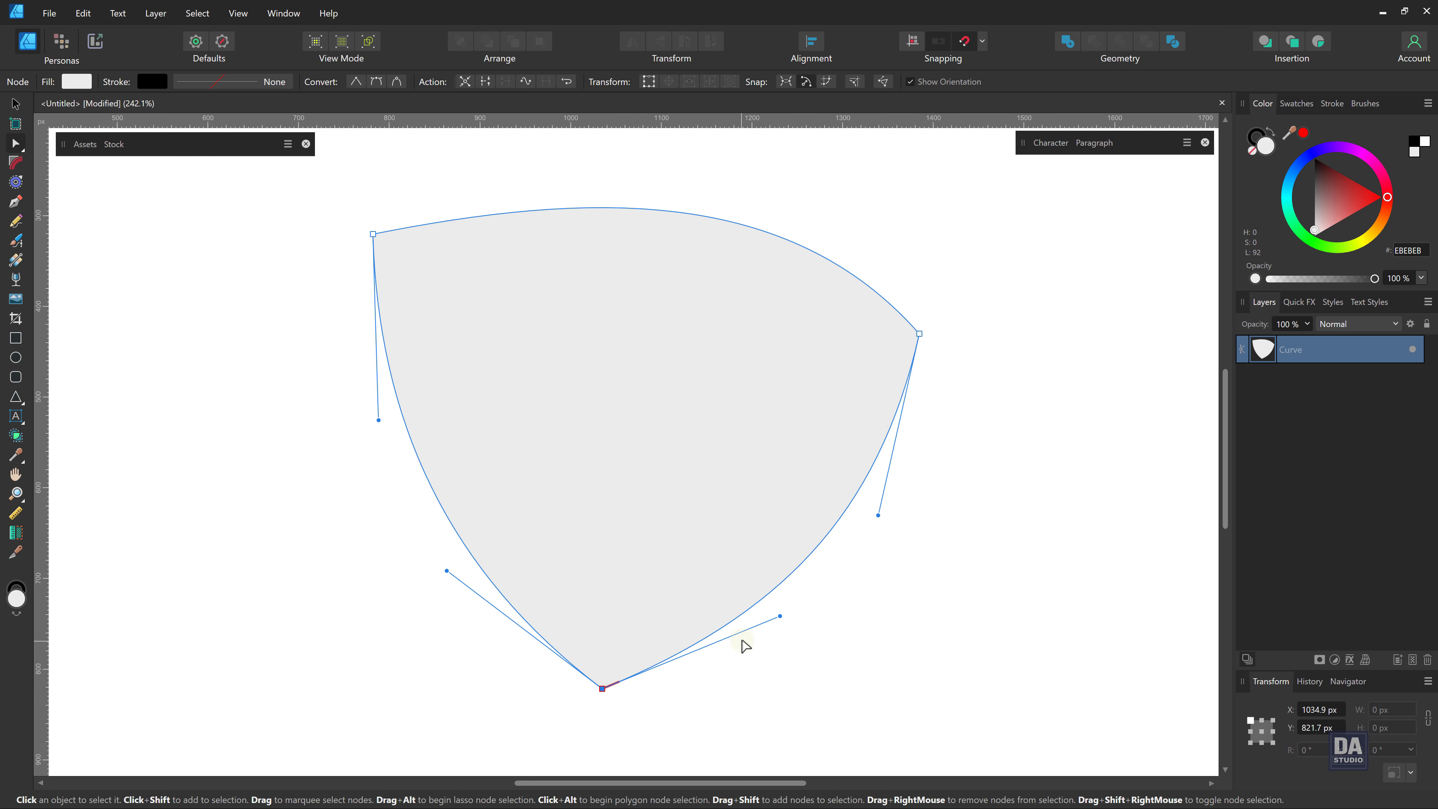
drag(781, 619, 788, 619)
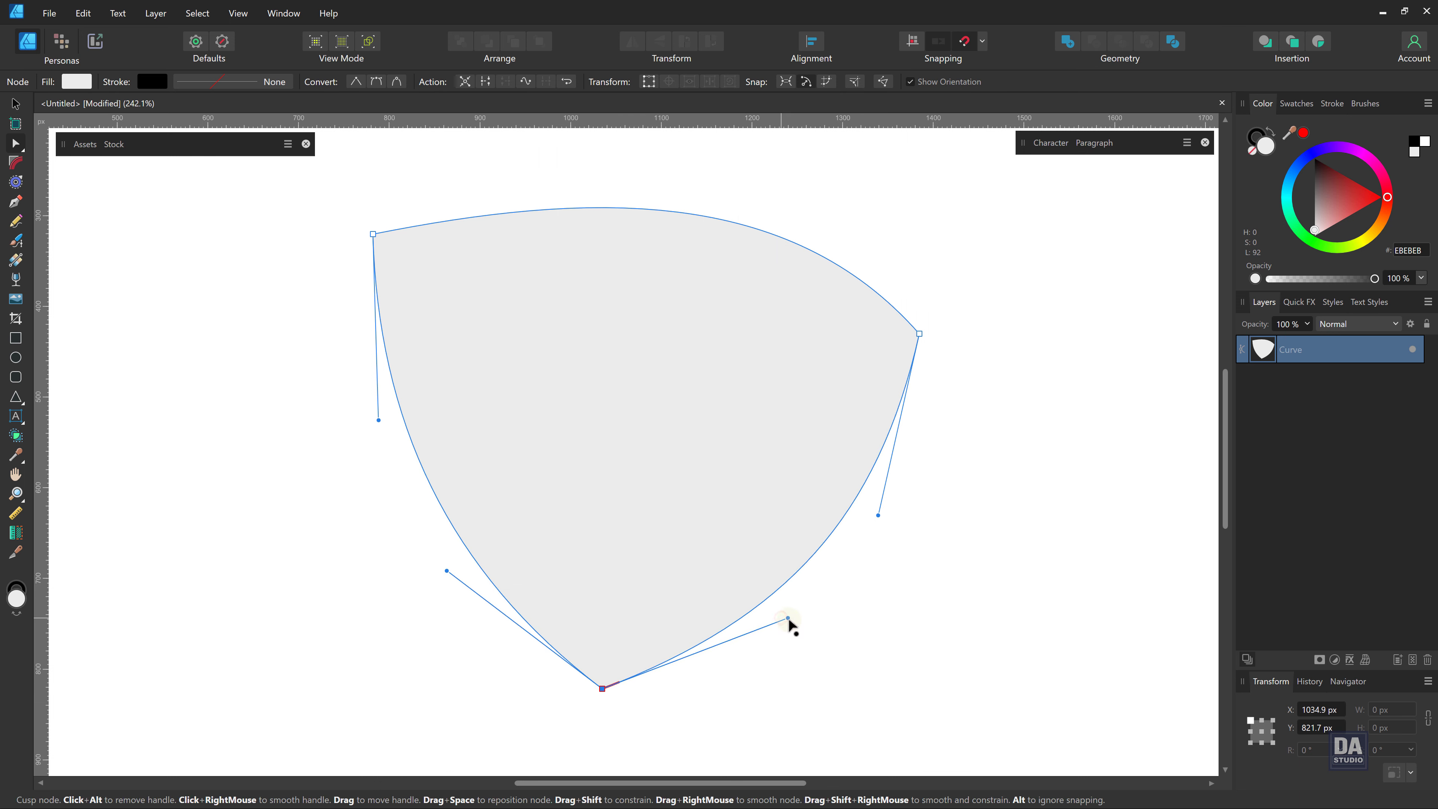
click(372, 234)
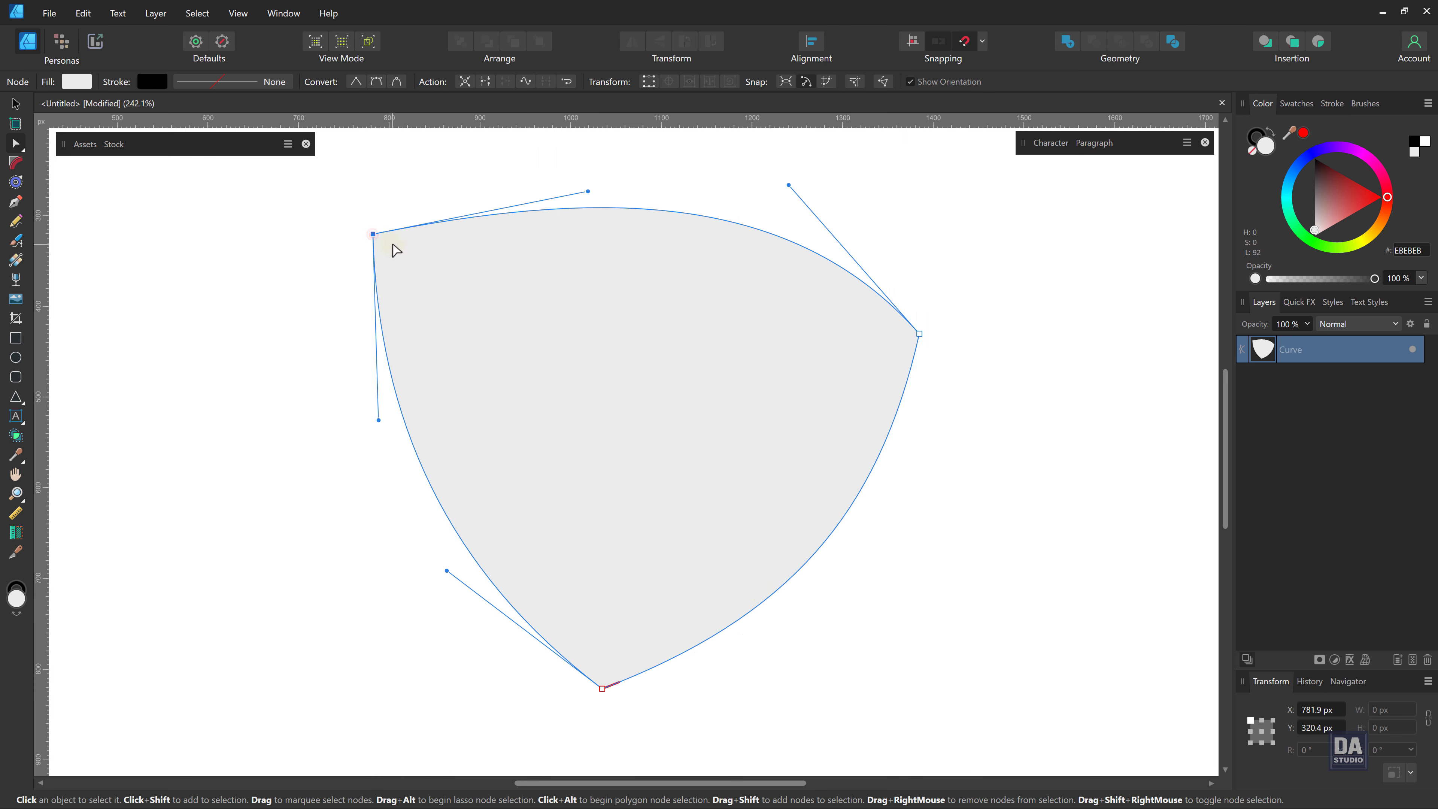
drag(374, 235, 393, 253)
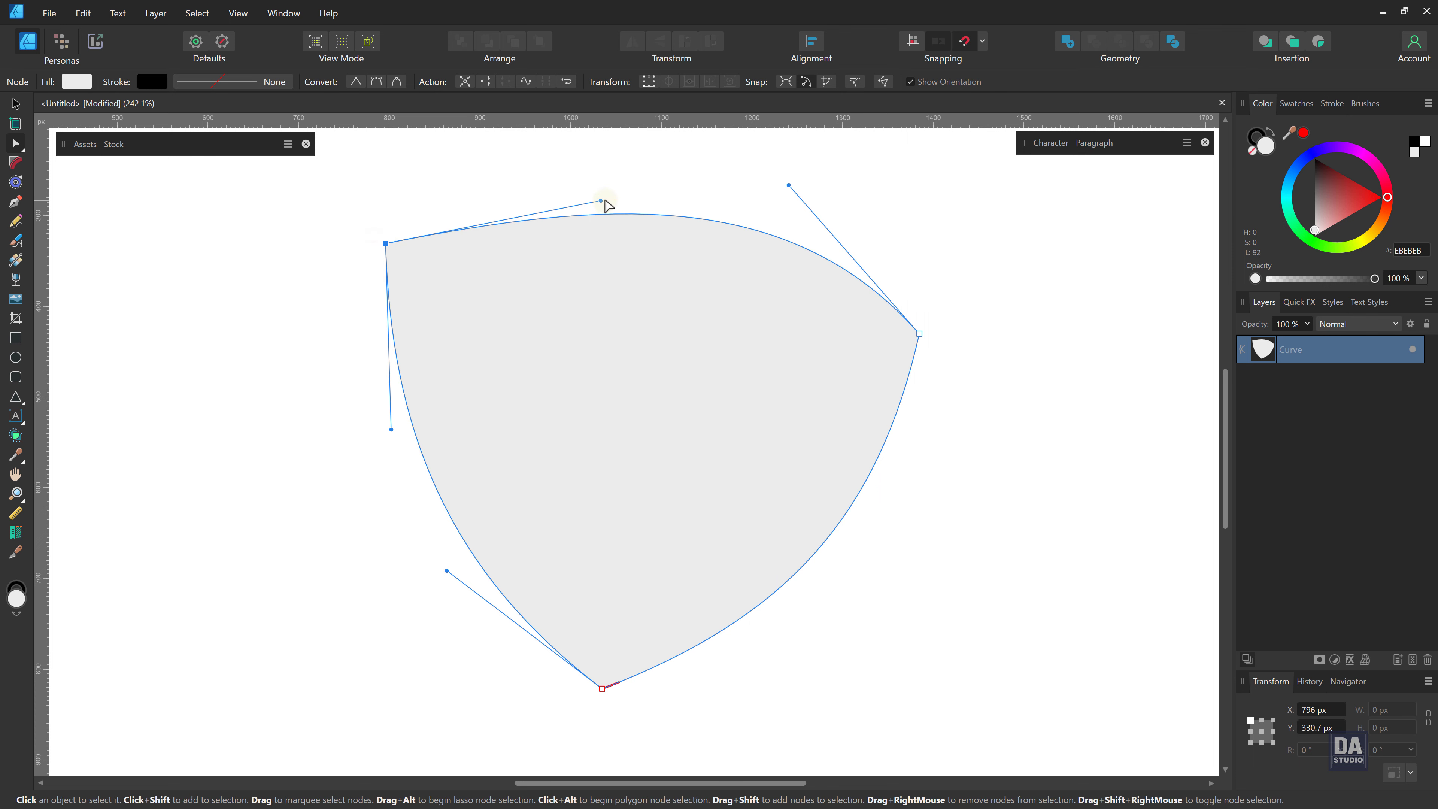
drag(601, 201, 573, 173)
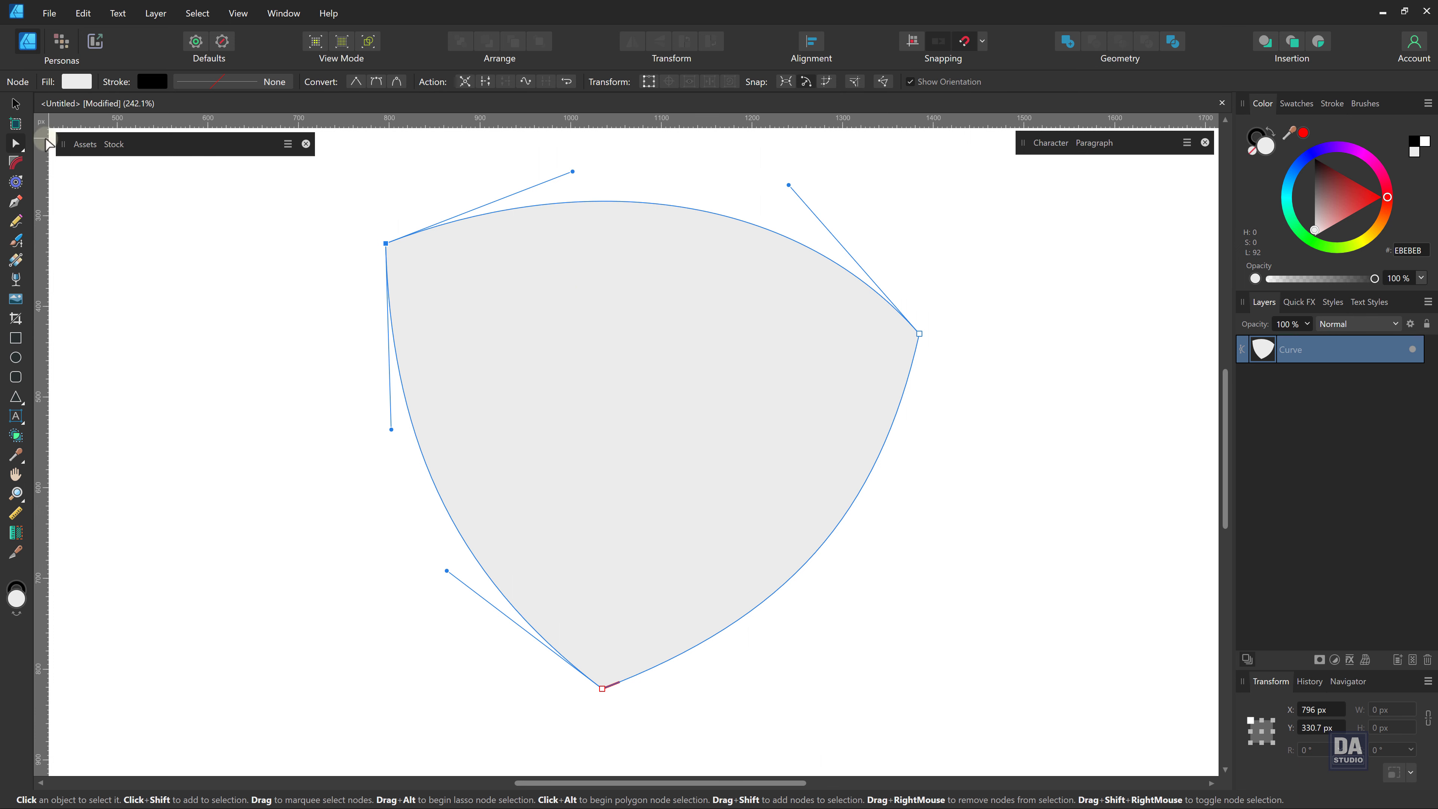
Round the two upper corners to about 59.8 px and give the bottom tip a smaller radius.
click(16, 162)
drag(360, 200, 959, 424)
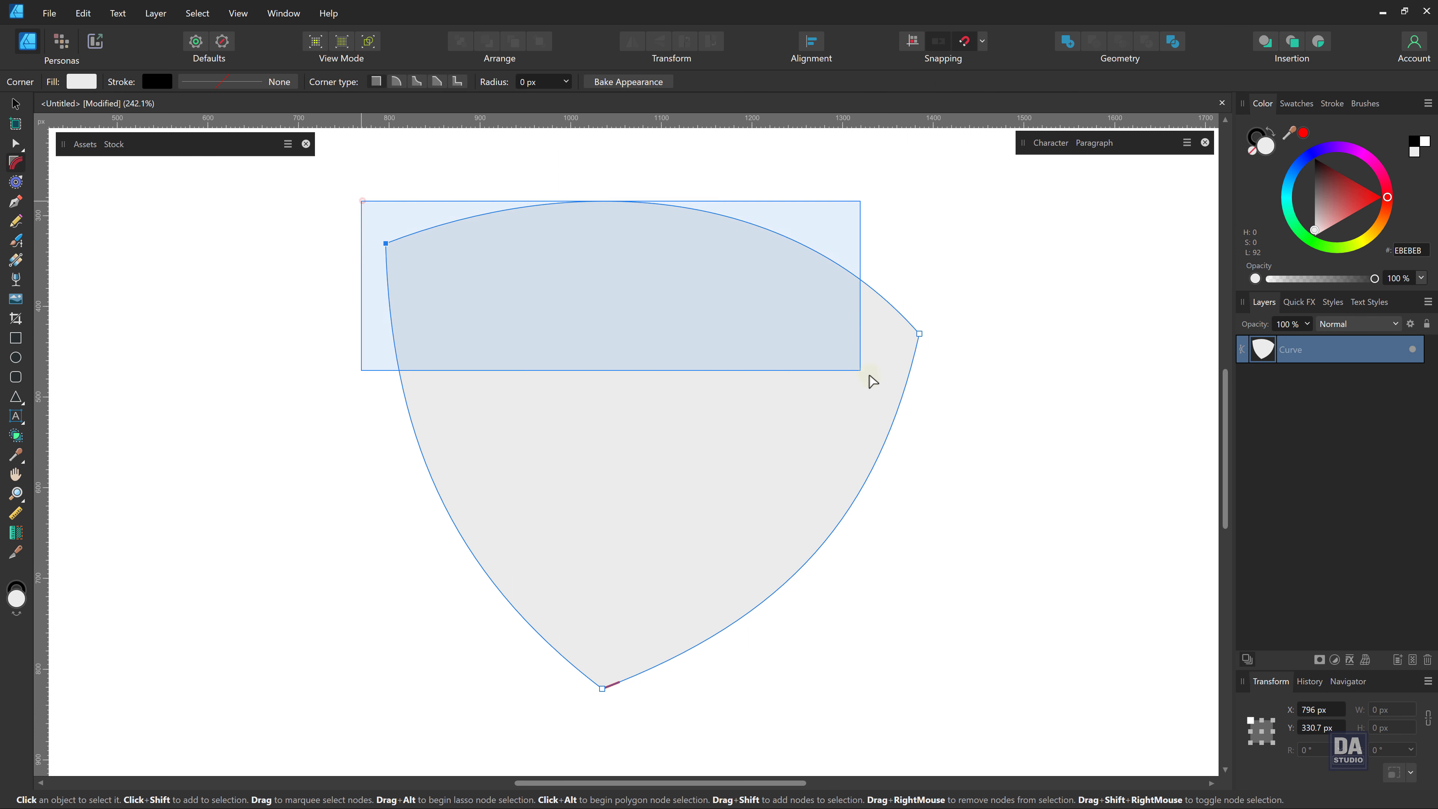
drag(907, 348, 852, 364)
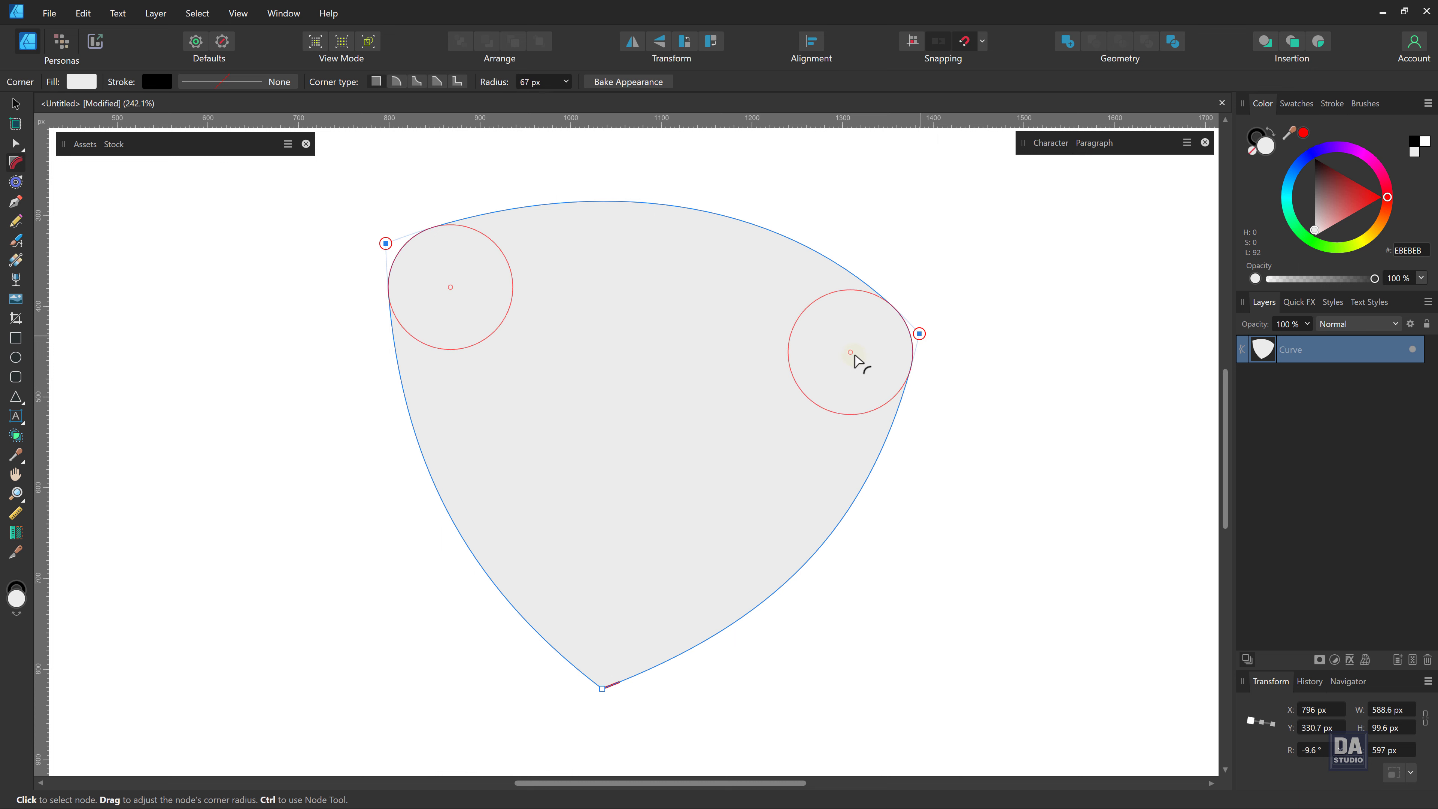
drag(852, 363, 862, 361)
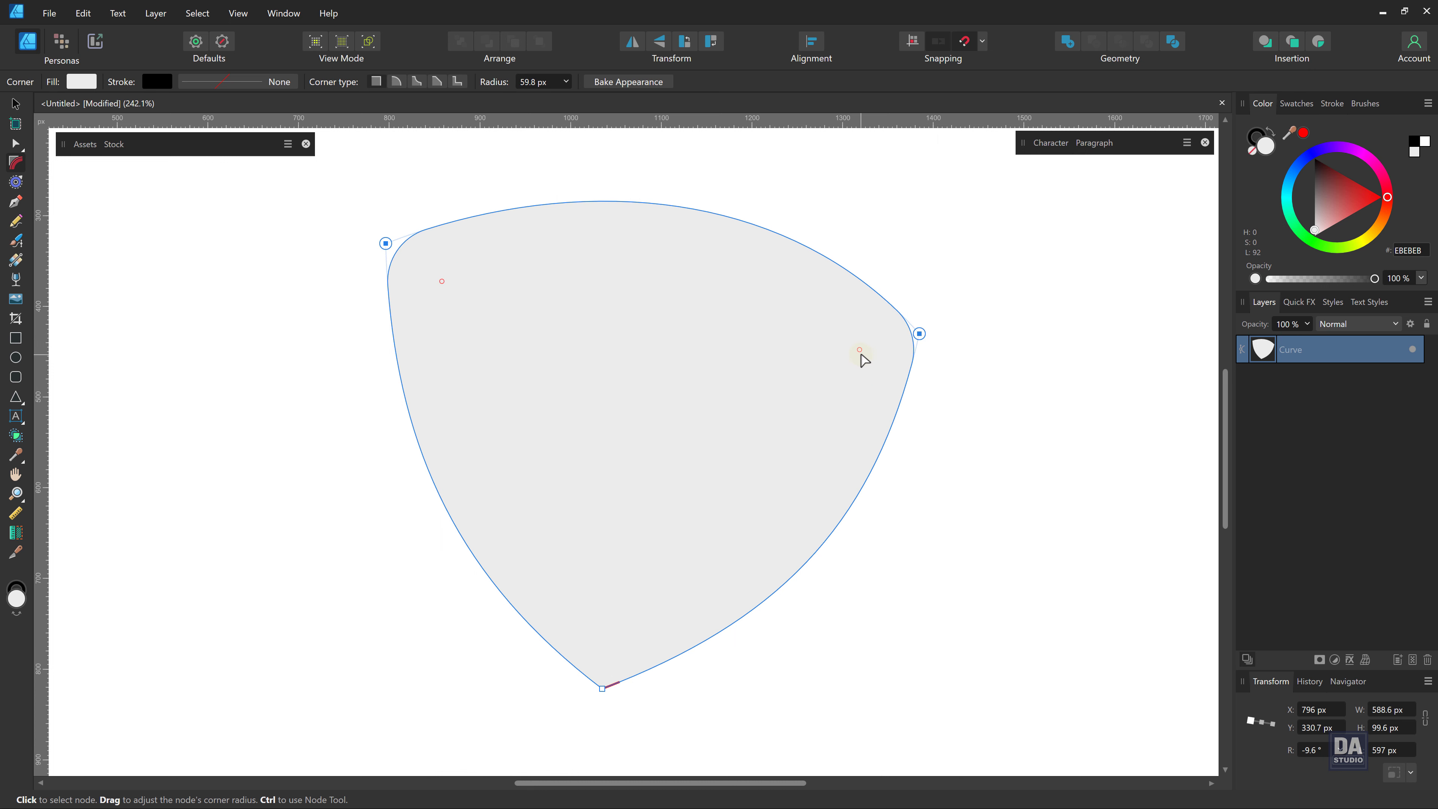
click(602, 687)
mouse_move(610, 660)
mouse_down()
mouse_move(620, 637)
mouse_move(623, 654)
mouse_up()
Increase the bottom tip's corner rounding to about 64 px.
click(906, 537)
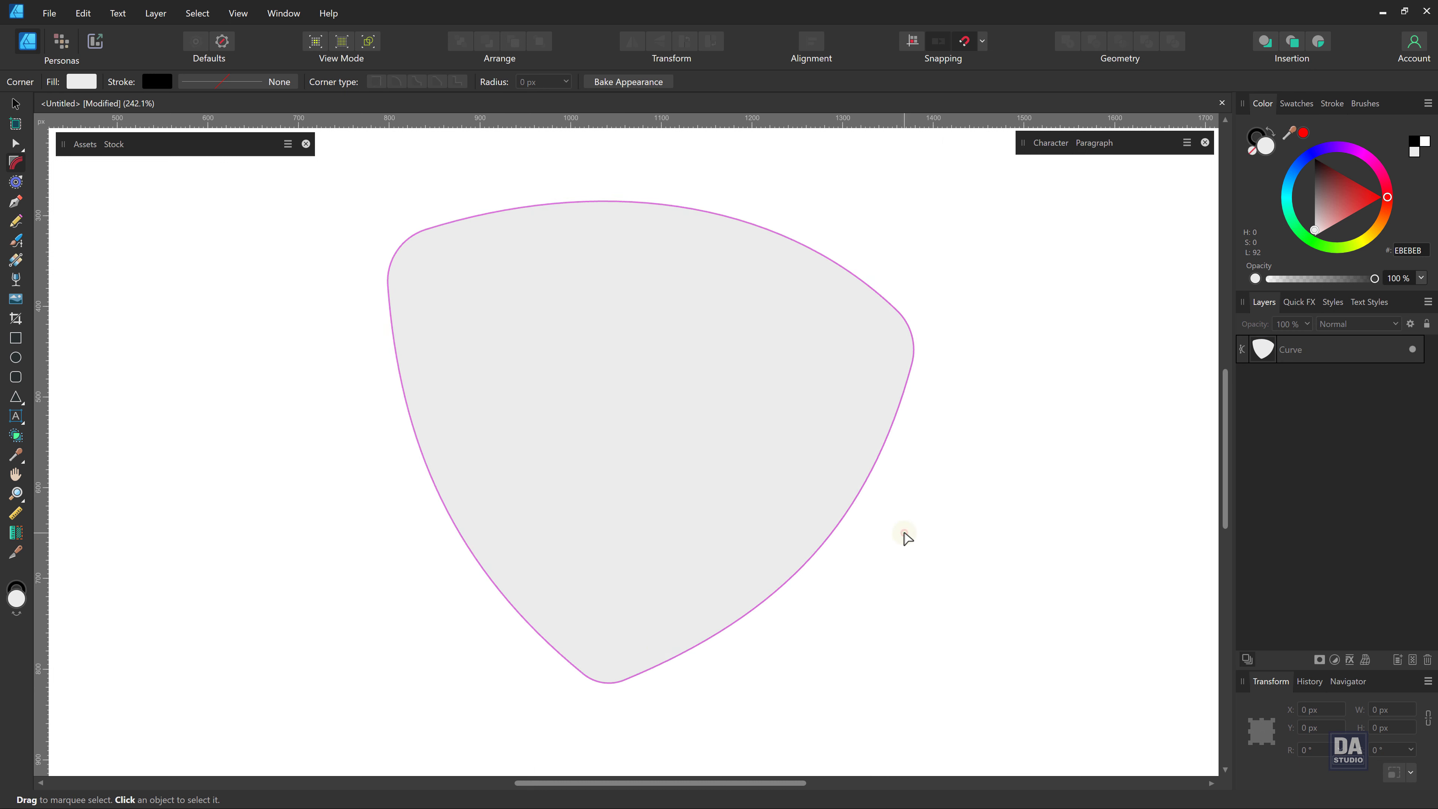
click(626, 658)
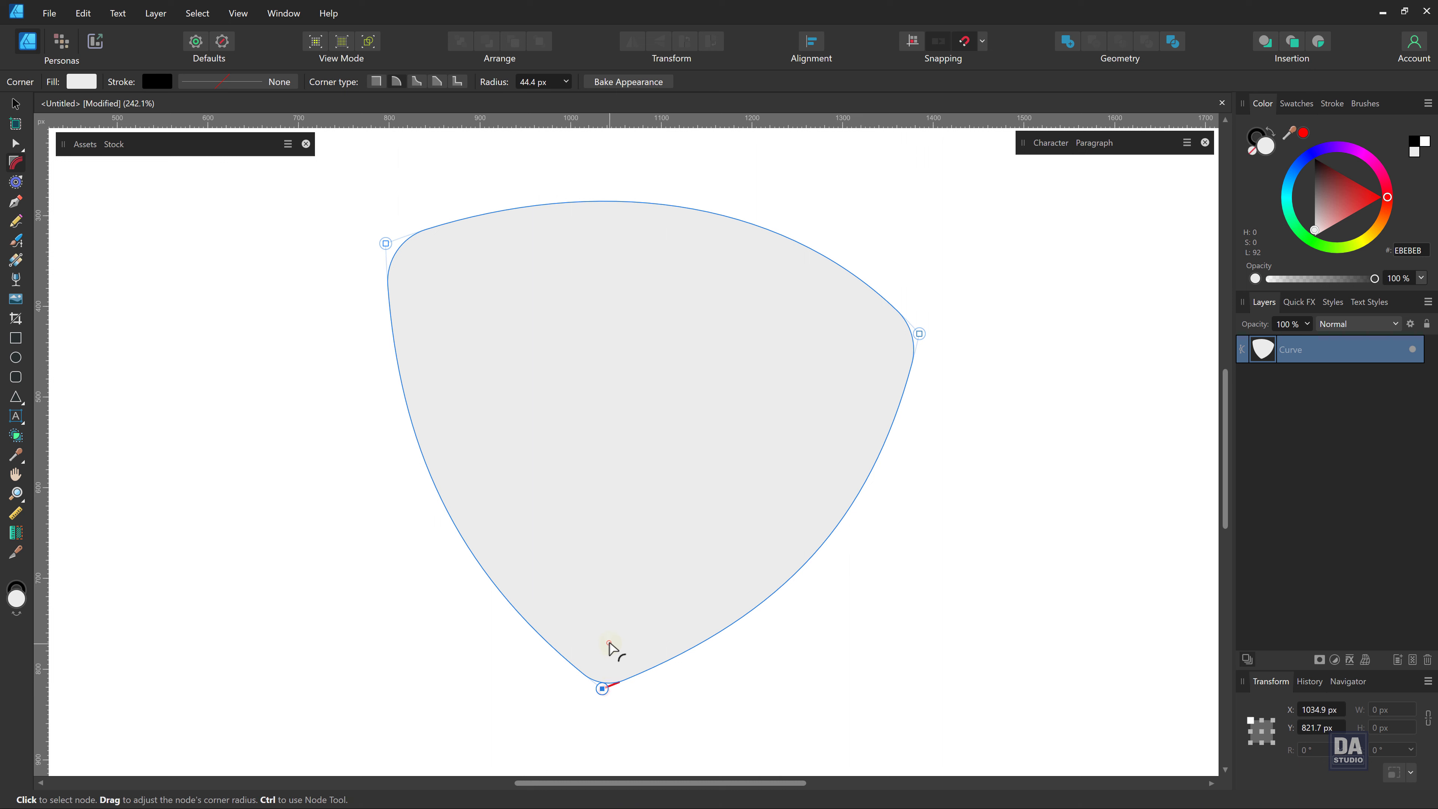
drag(609, 647, 618, 629)
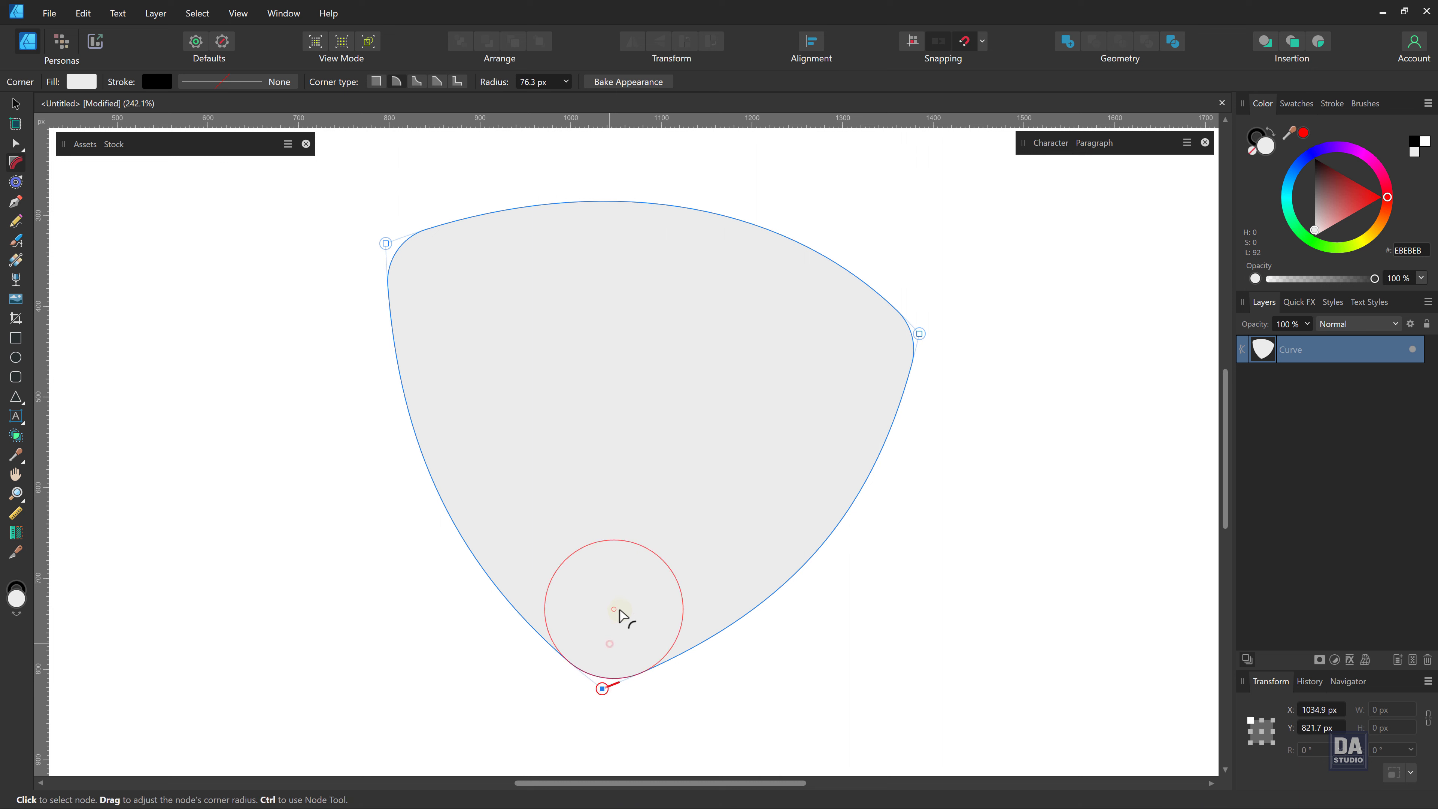
ctrl+click(742, 685)
ctrl+click(691, 624)
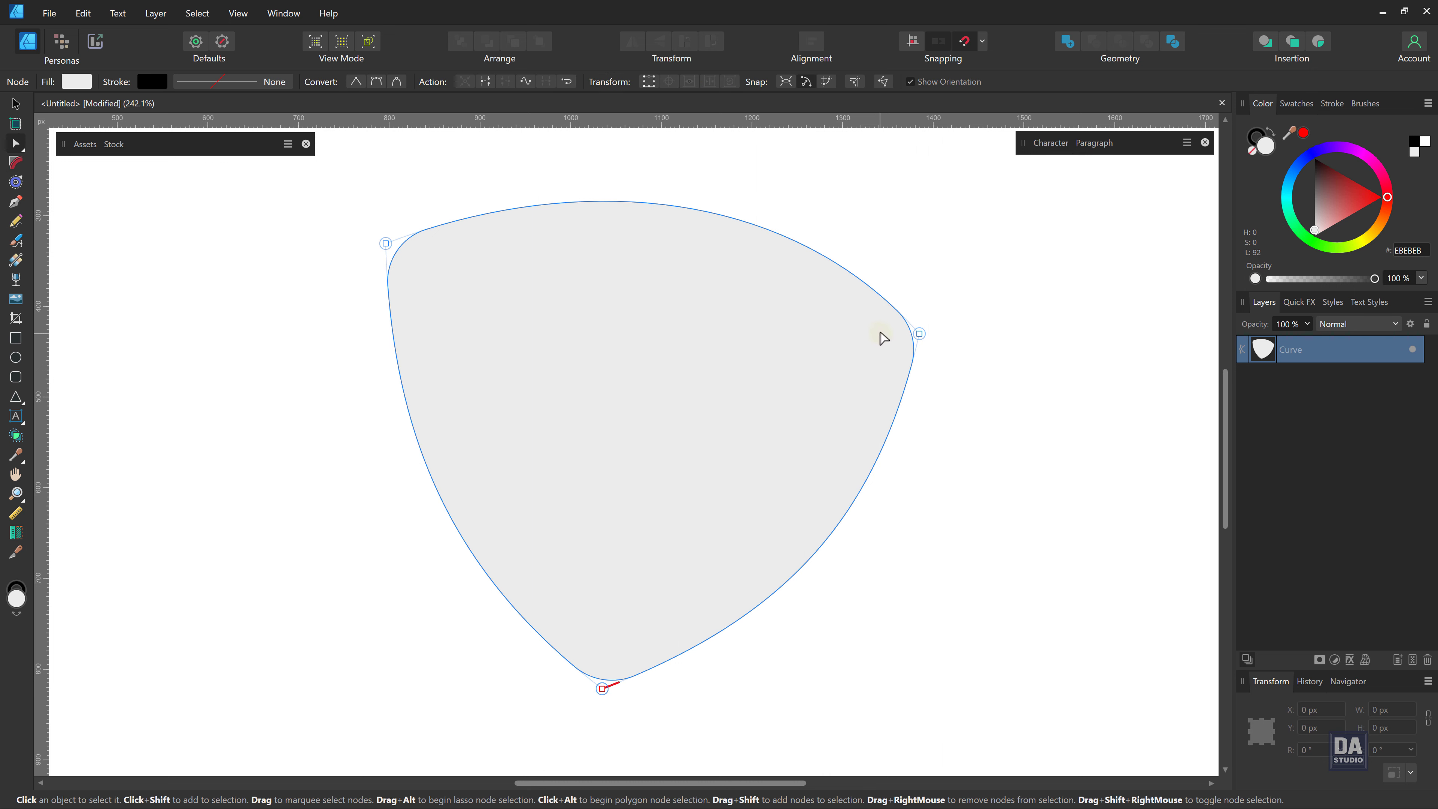
Adjust the right and left corner points and reshape the lower-right and top curves.
click(919, 334)
drag(919, 333, 925, 338)
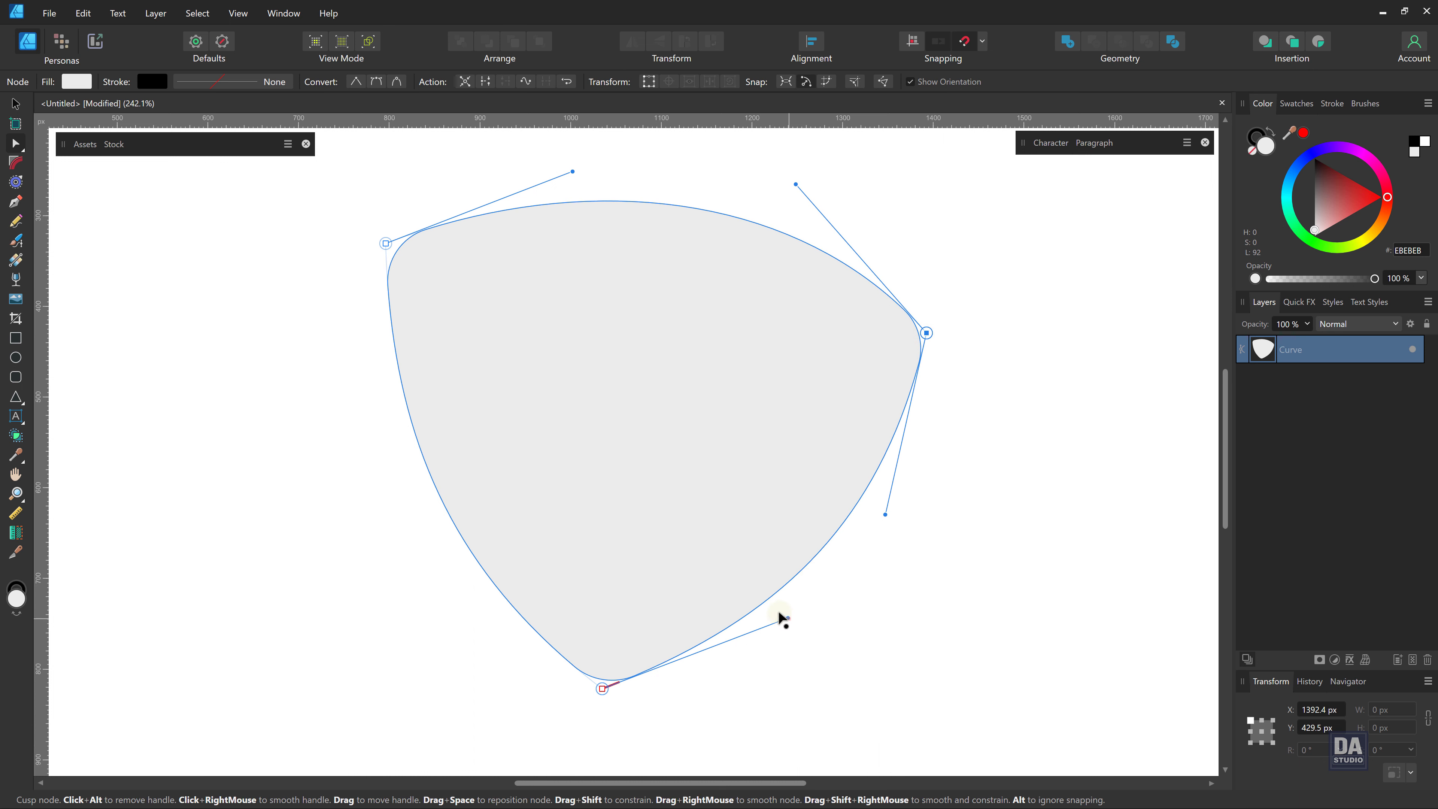
drag(789, 619, 776, 610)
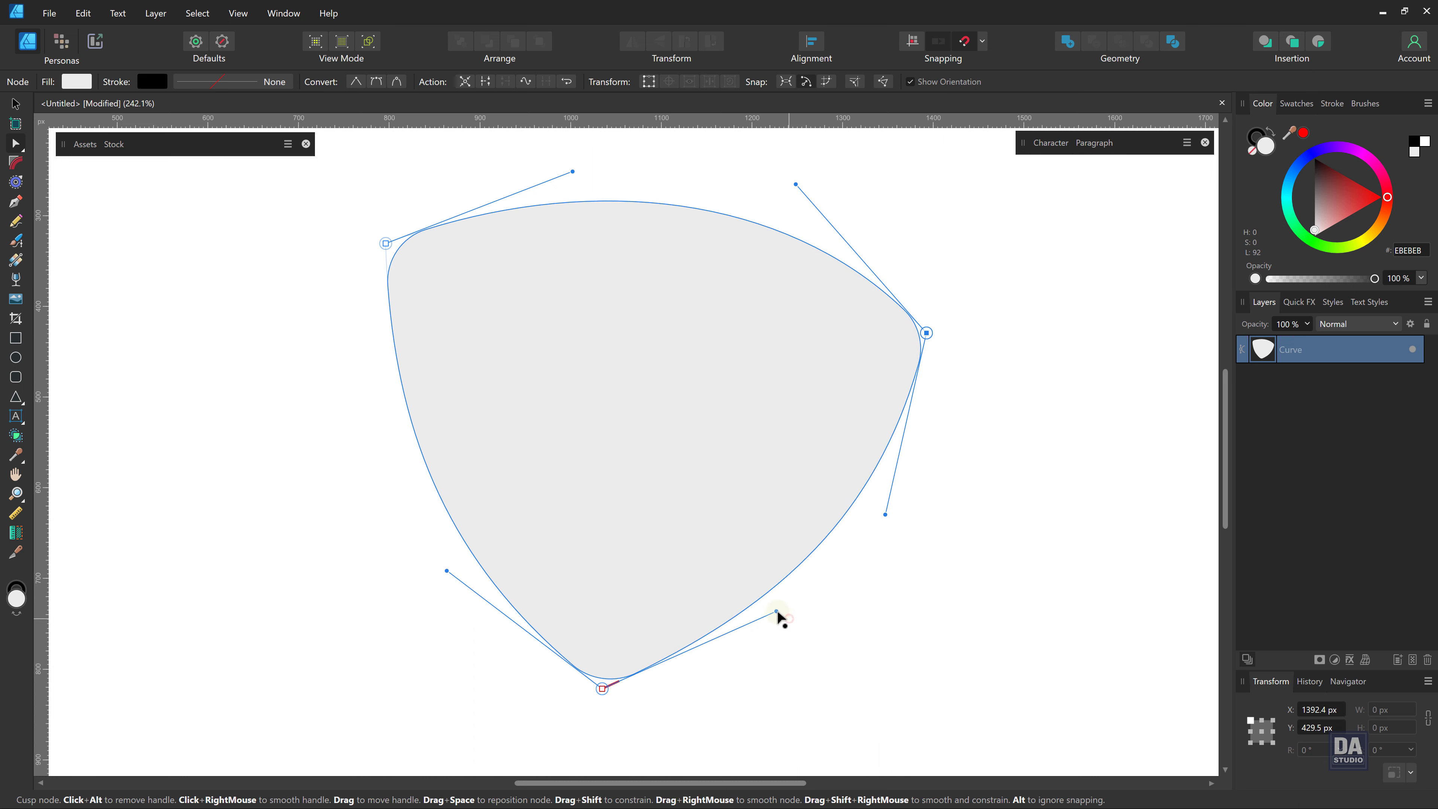
click(386, 244)
drag(386, 244, 386, 253)
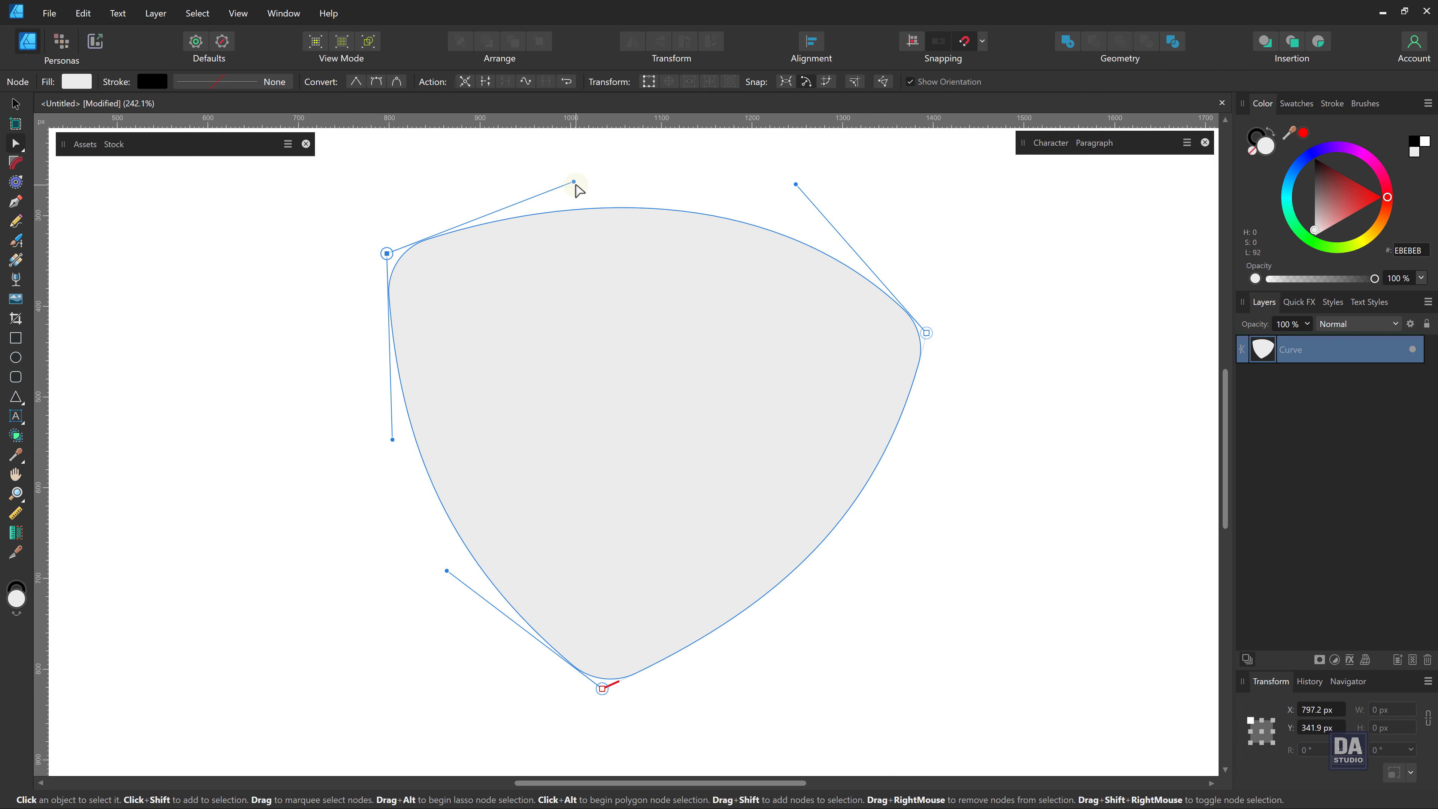
drag(573, 181, 563, 160)
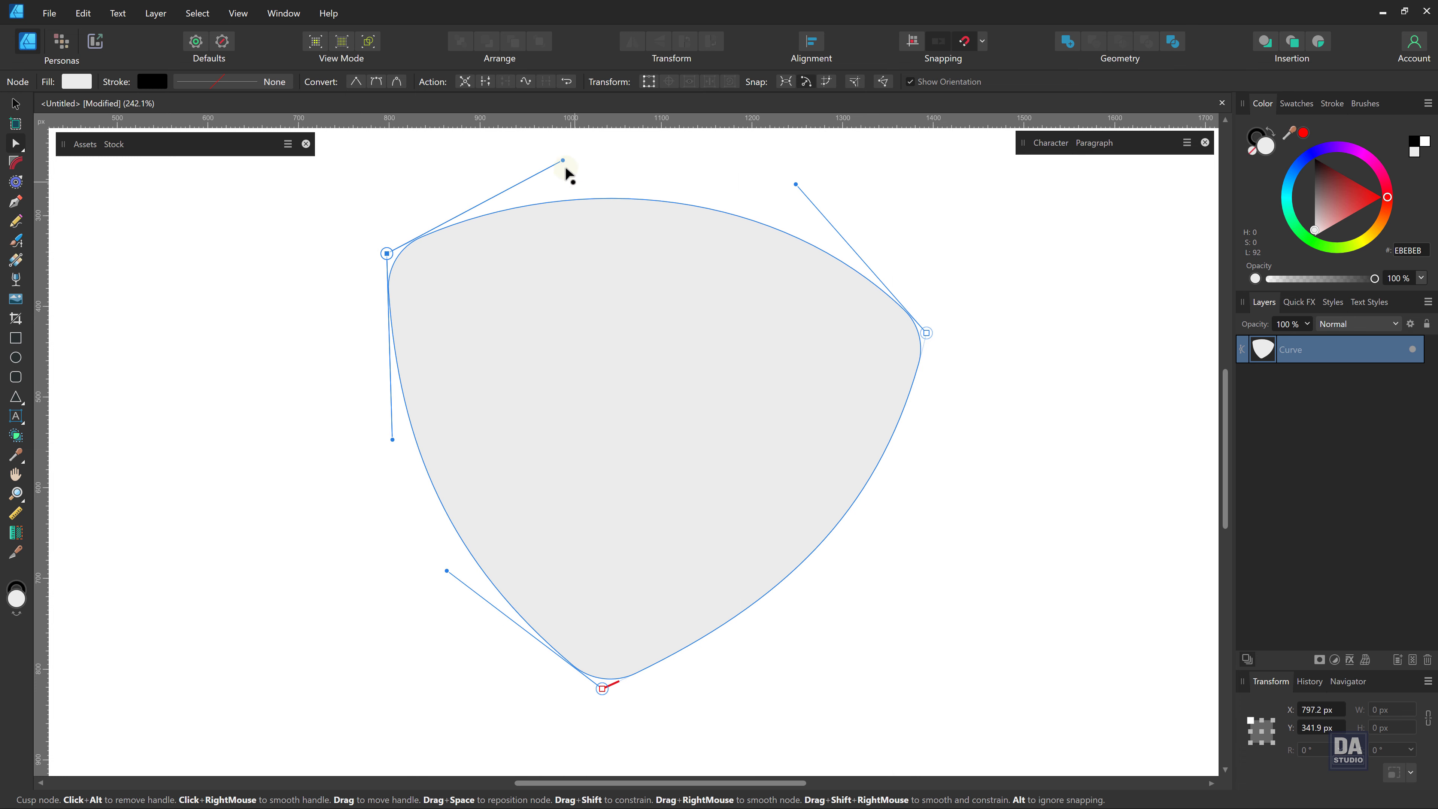
click(955, 491)
scroll(792, 498, up, 2)
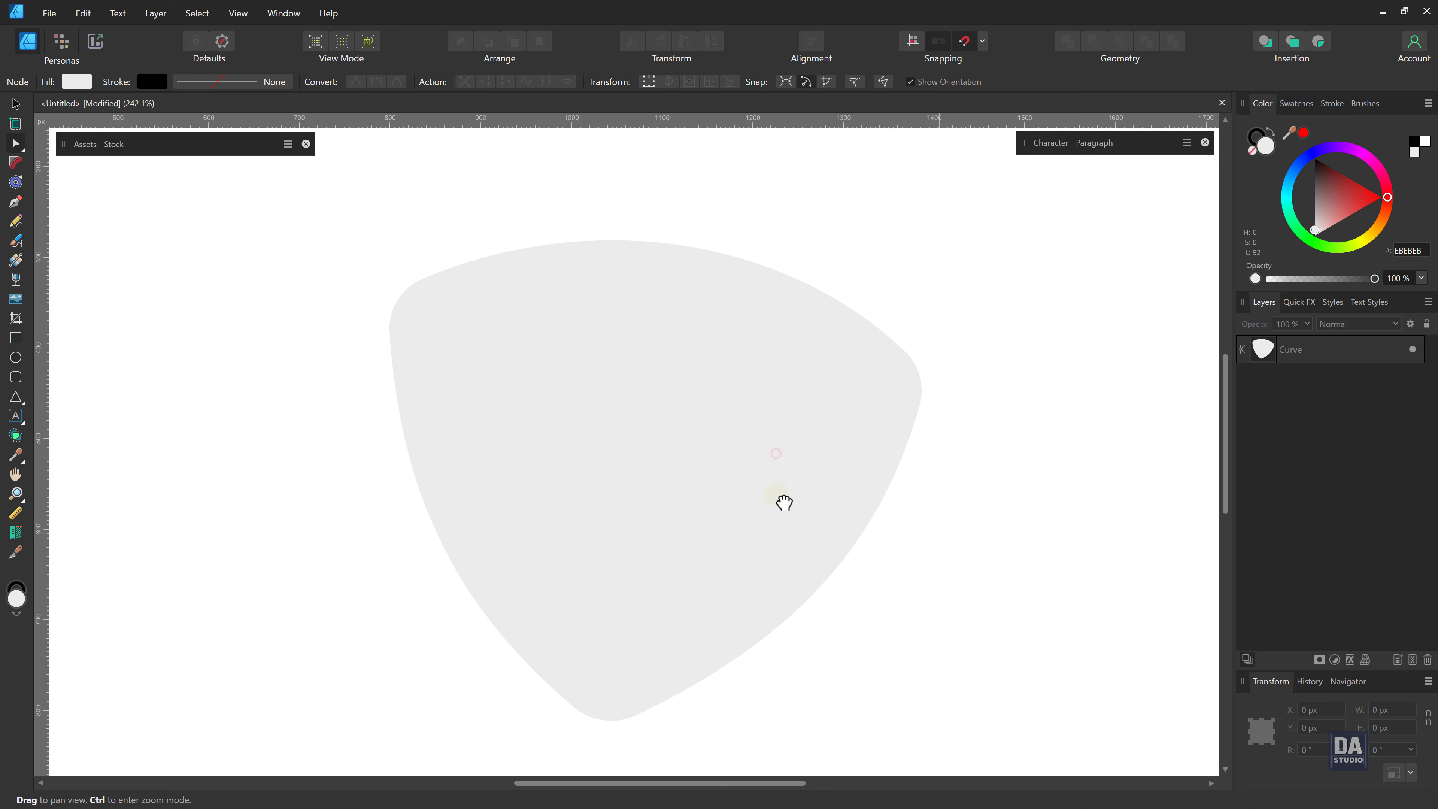
Round the two upper corners further, to about 75.6 px.
click(685, 595)
click(604, 731)
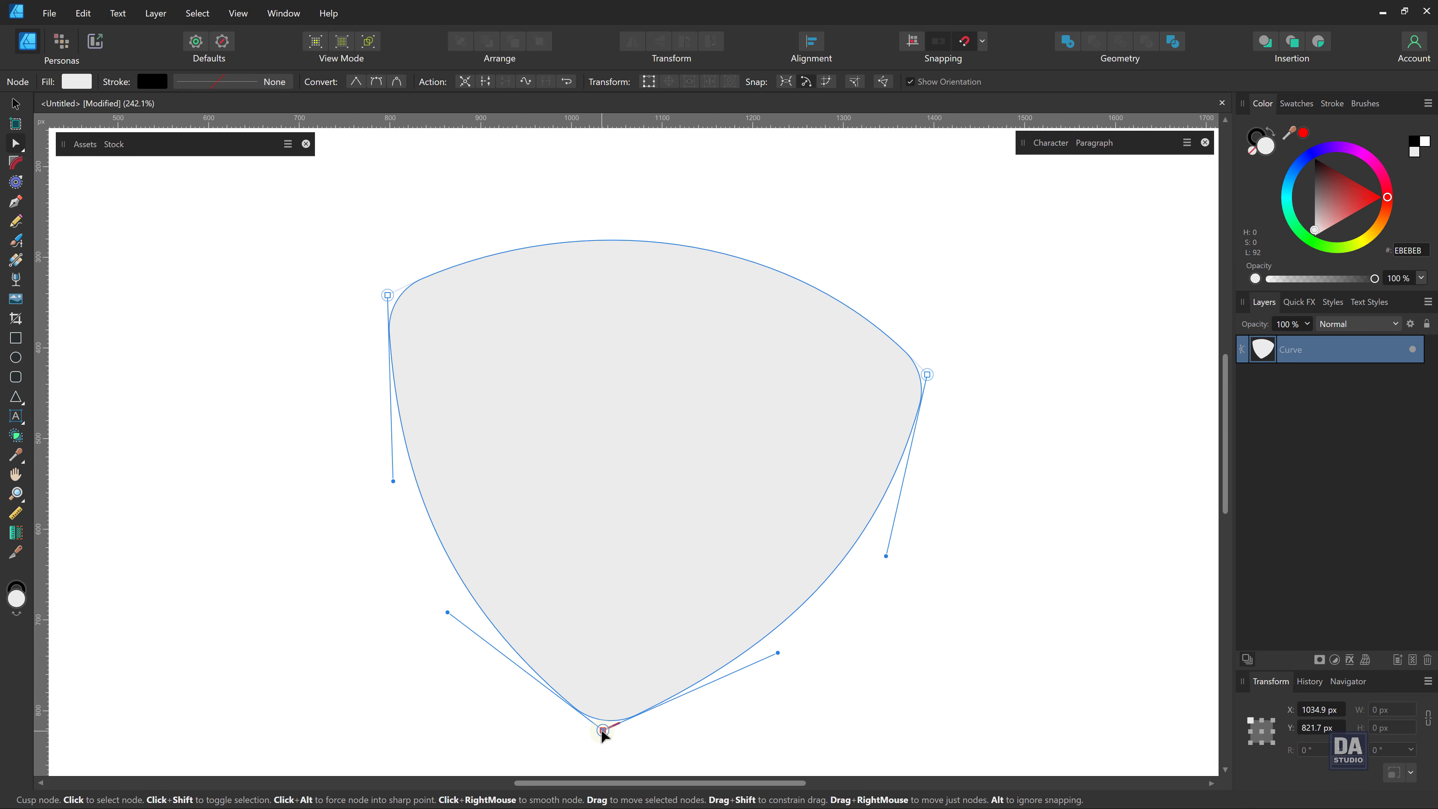
key(c)
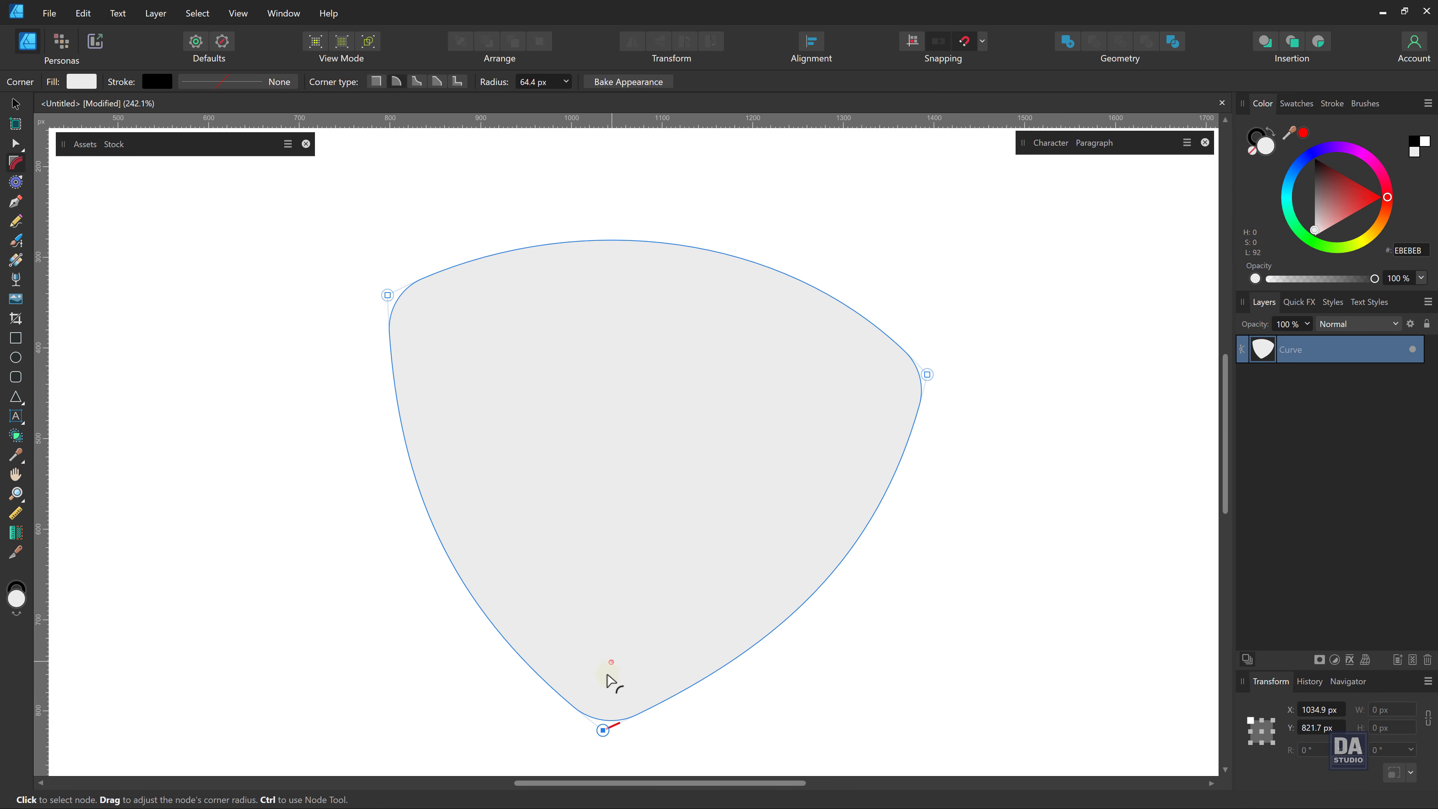
click(755, 718)
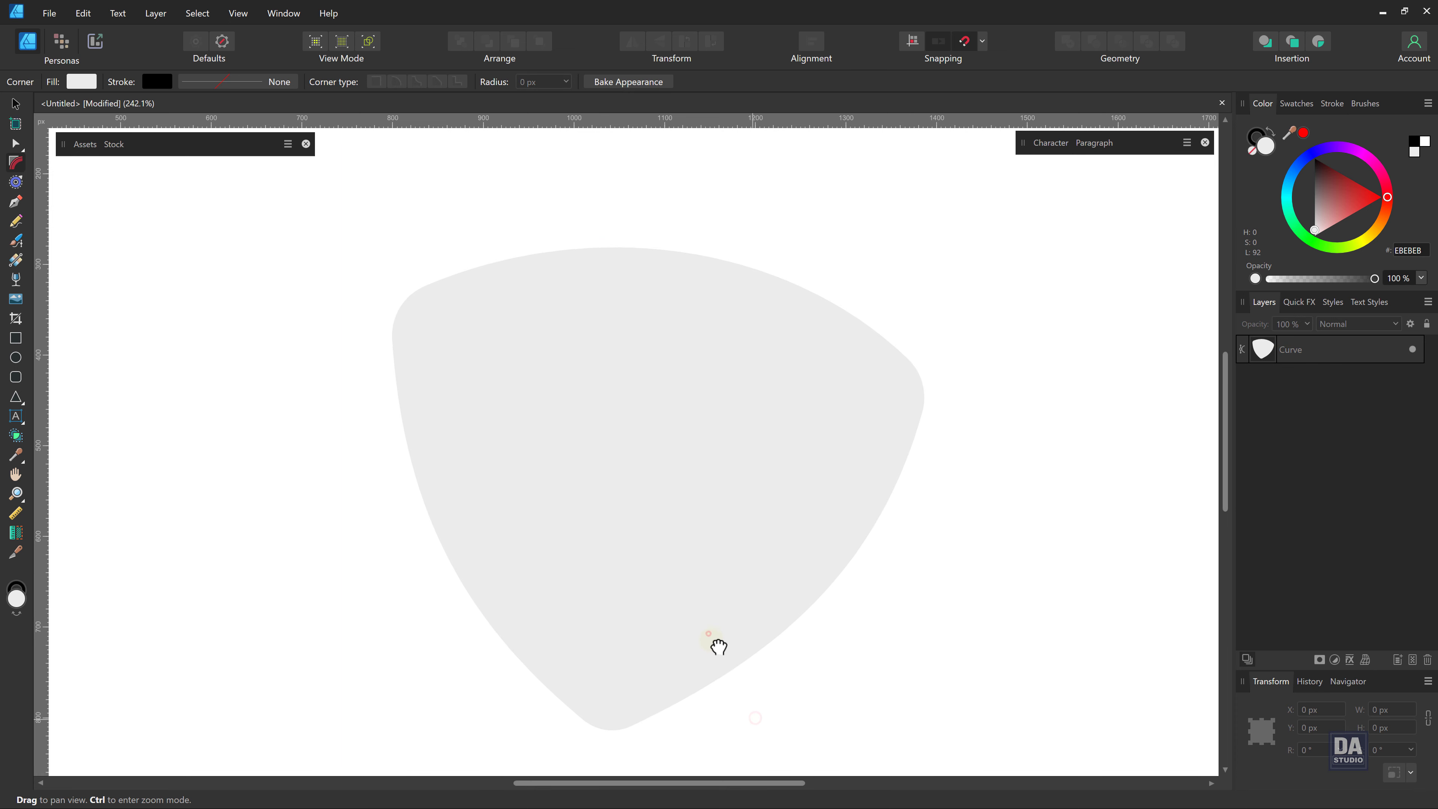
drag(718, 646, 719, 630)
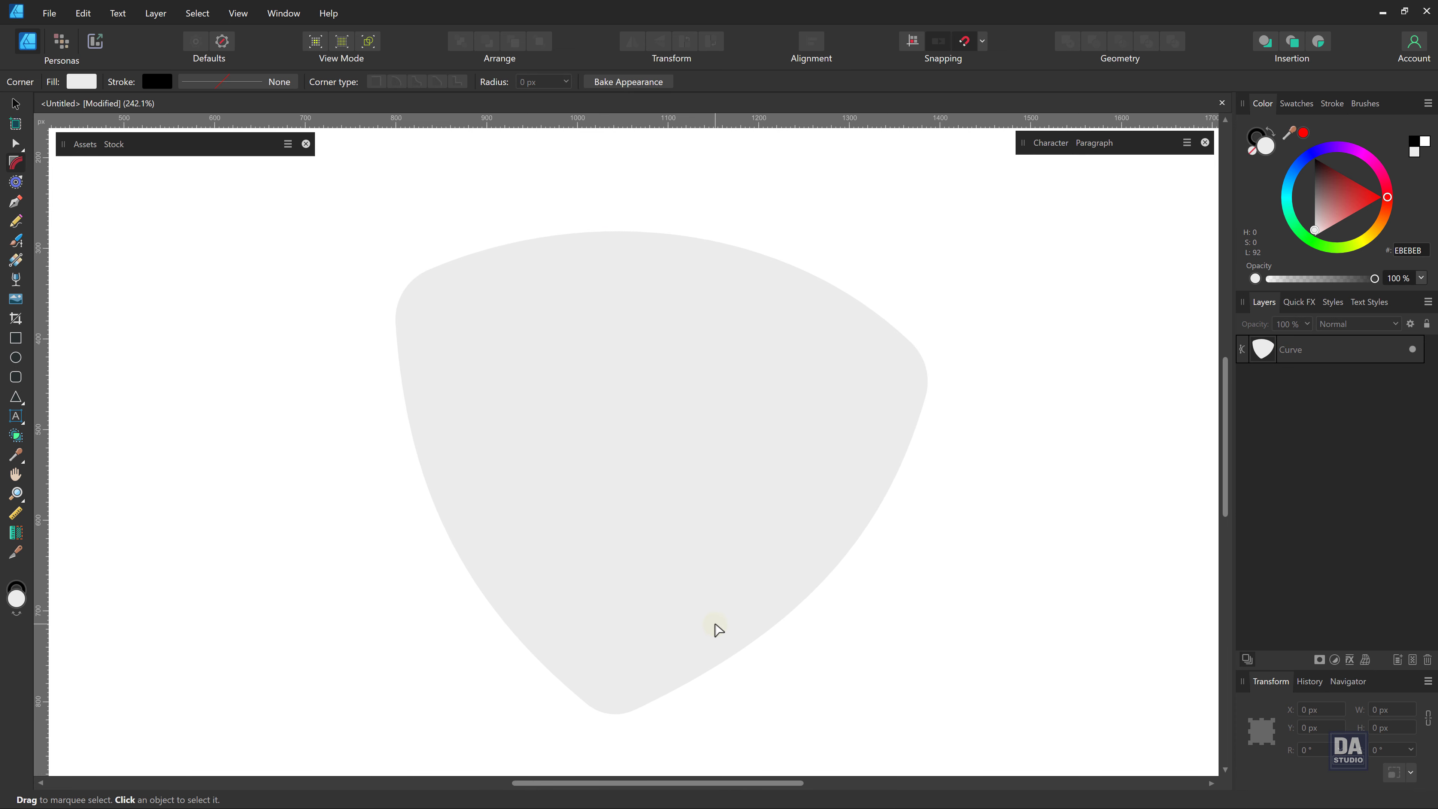
click(659, 558)
drag(369, 225, 979, 447)
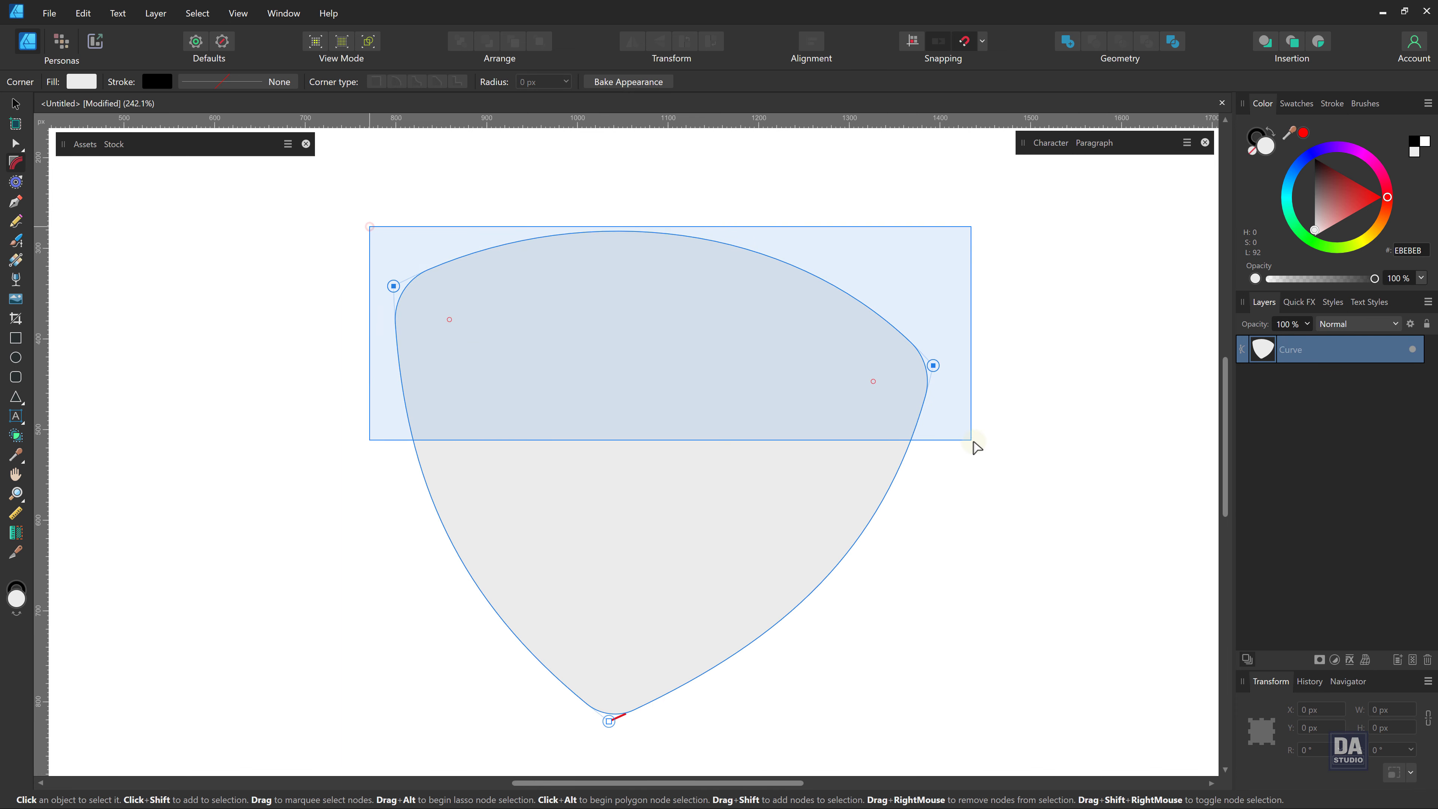
drag(875, 391, 860, 404)
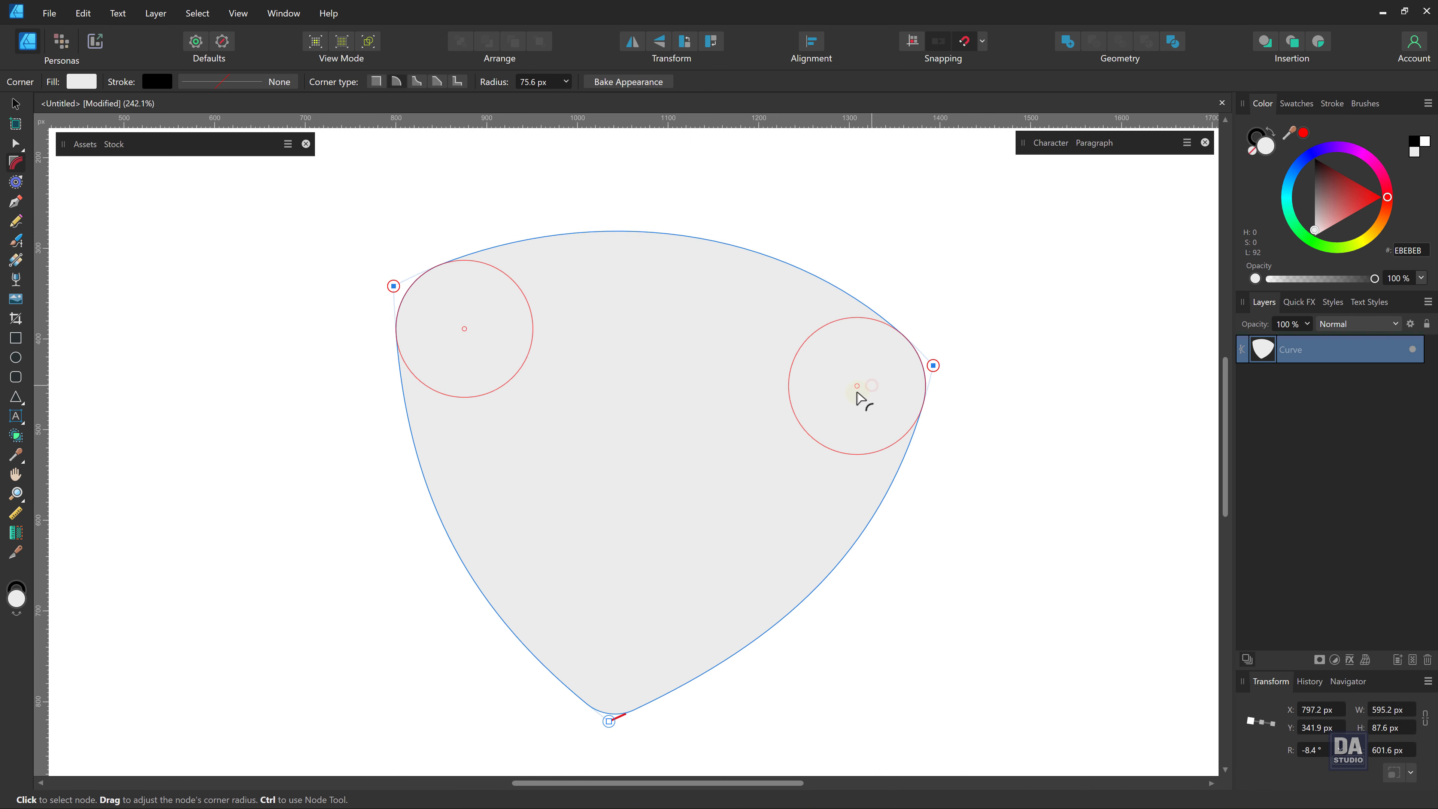
click(1001, 499)
click(803, 507)
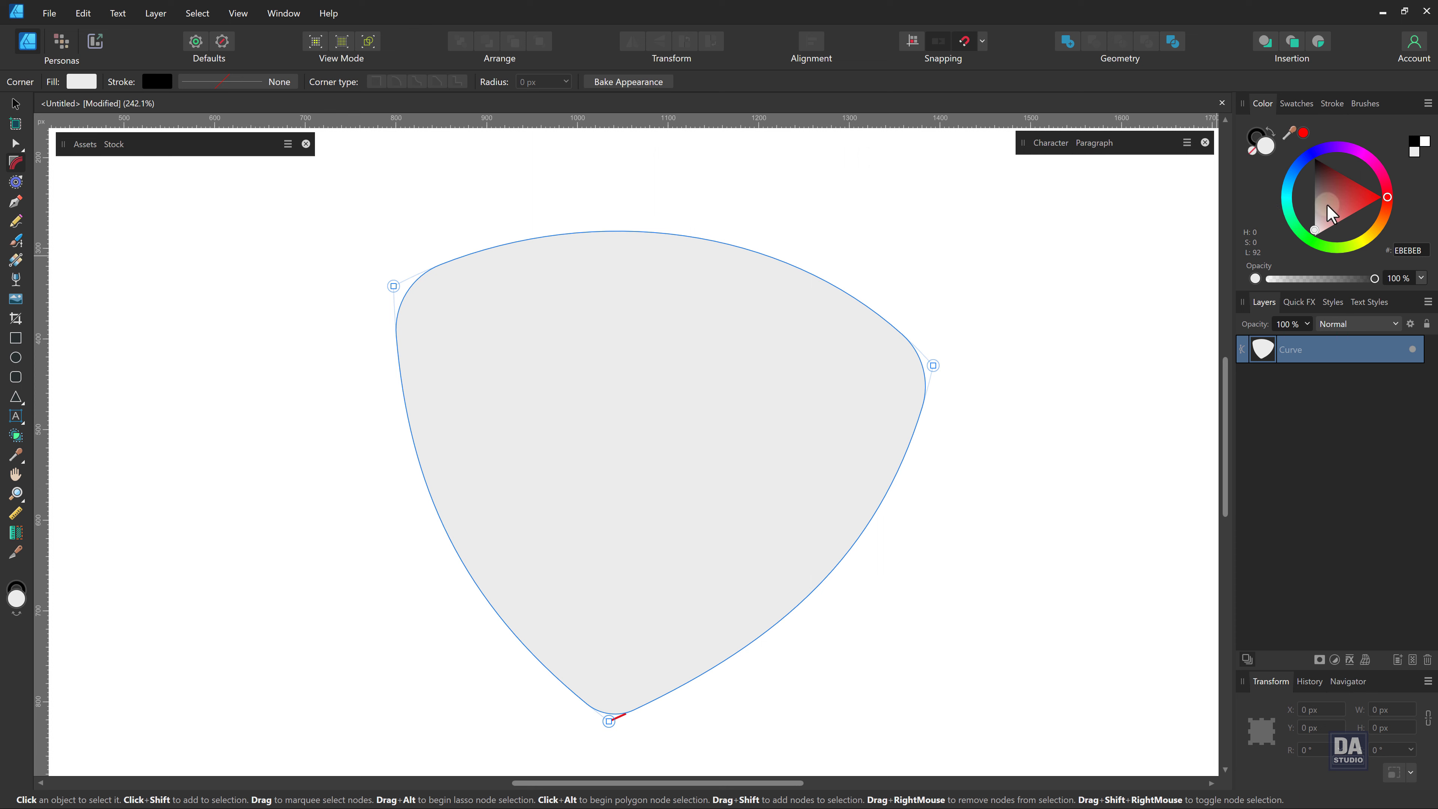
Fill the pick salmon pink (EE9393) and bake its corner rounding into real curve nodes.
drag(1327, 218, 1337, 217)
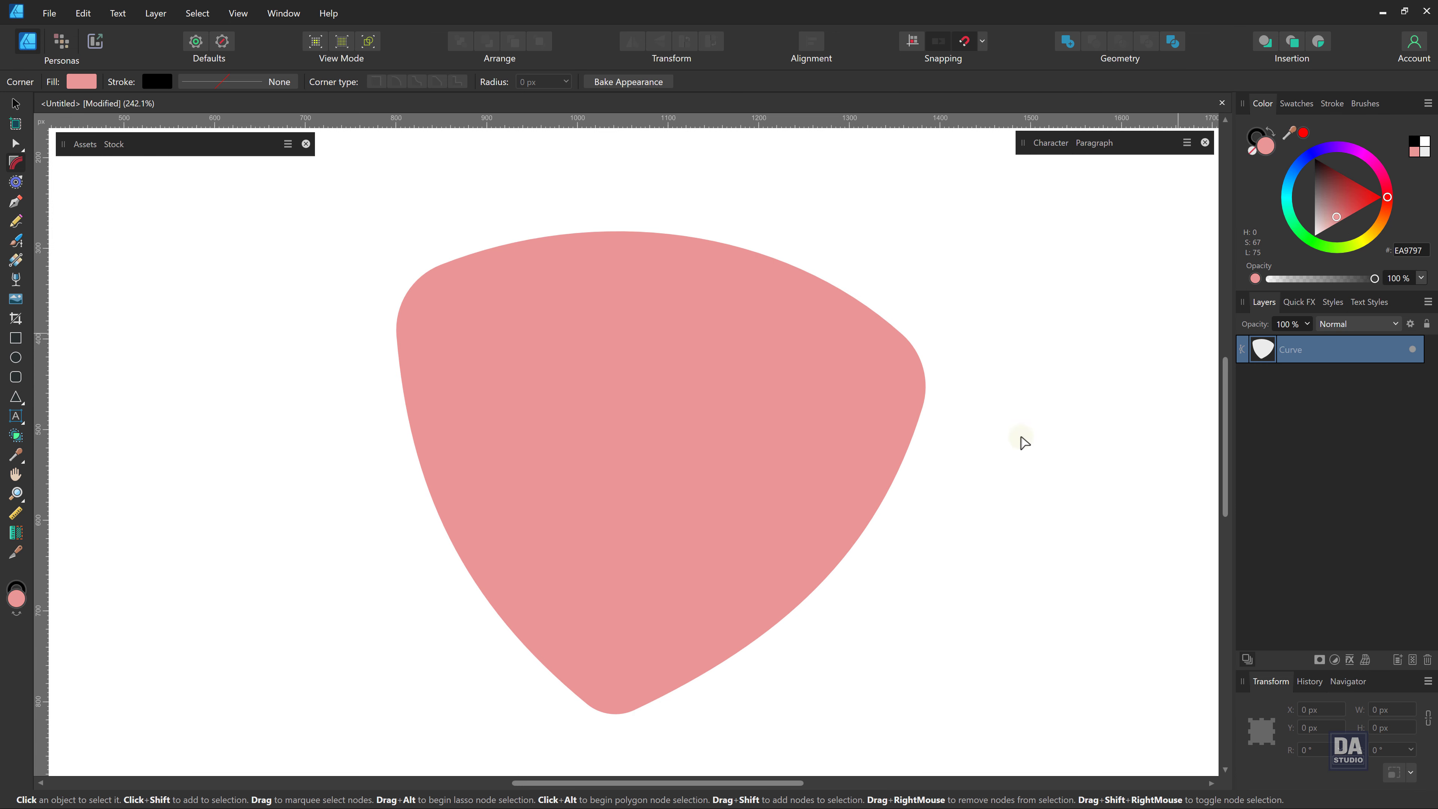
click(938, 541)
key(ctrl+z)
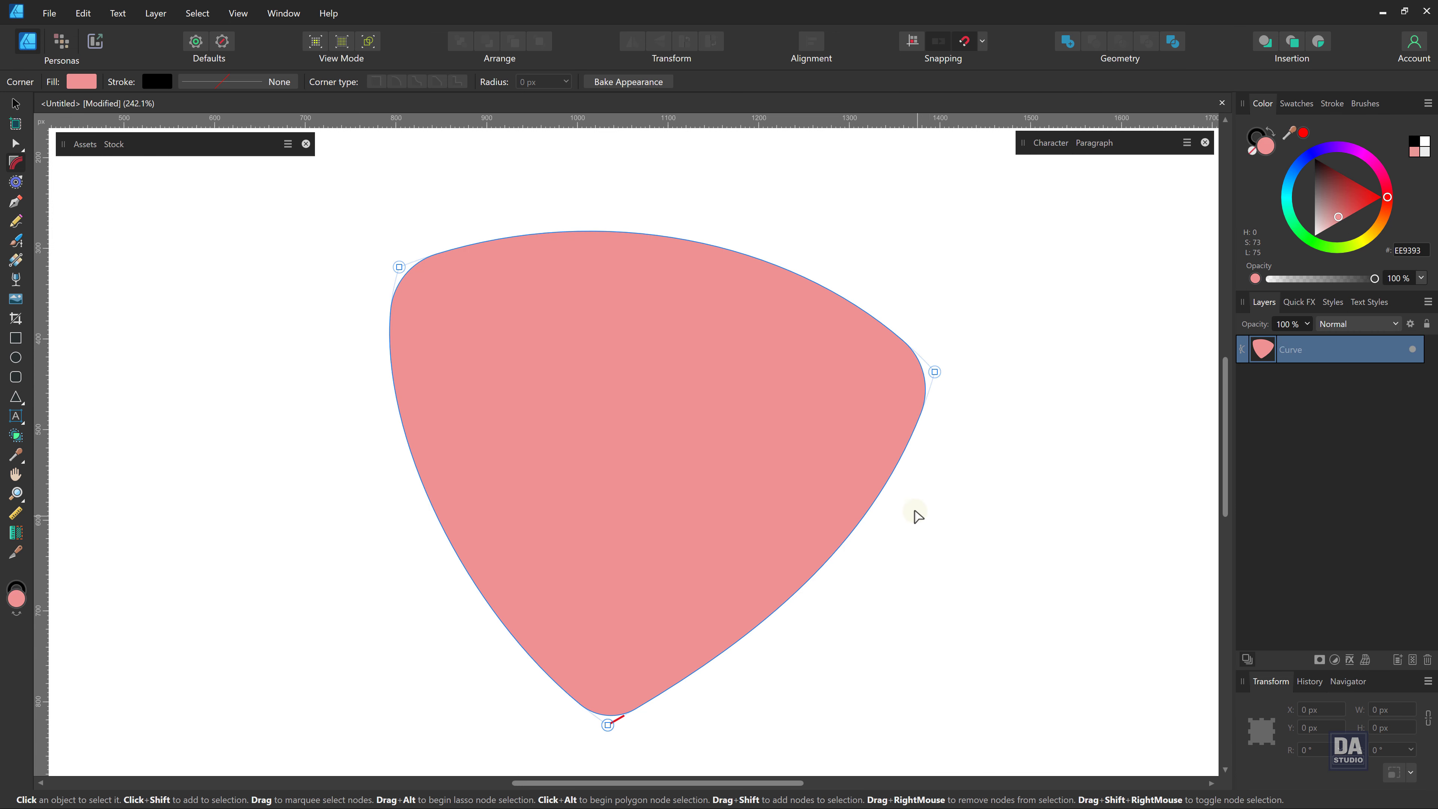
click(625, 83)
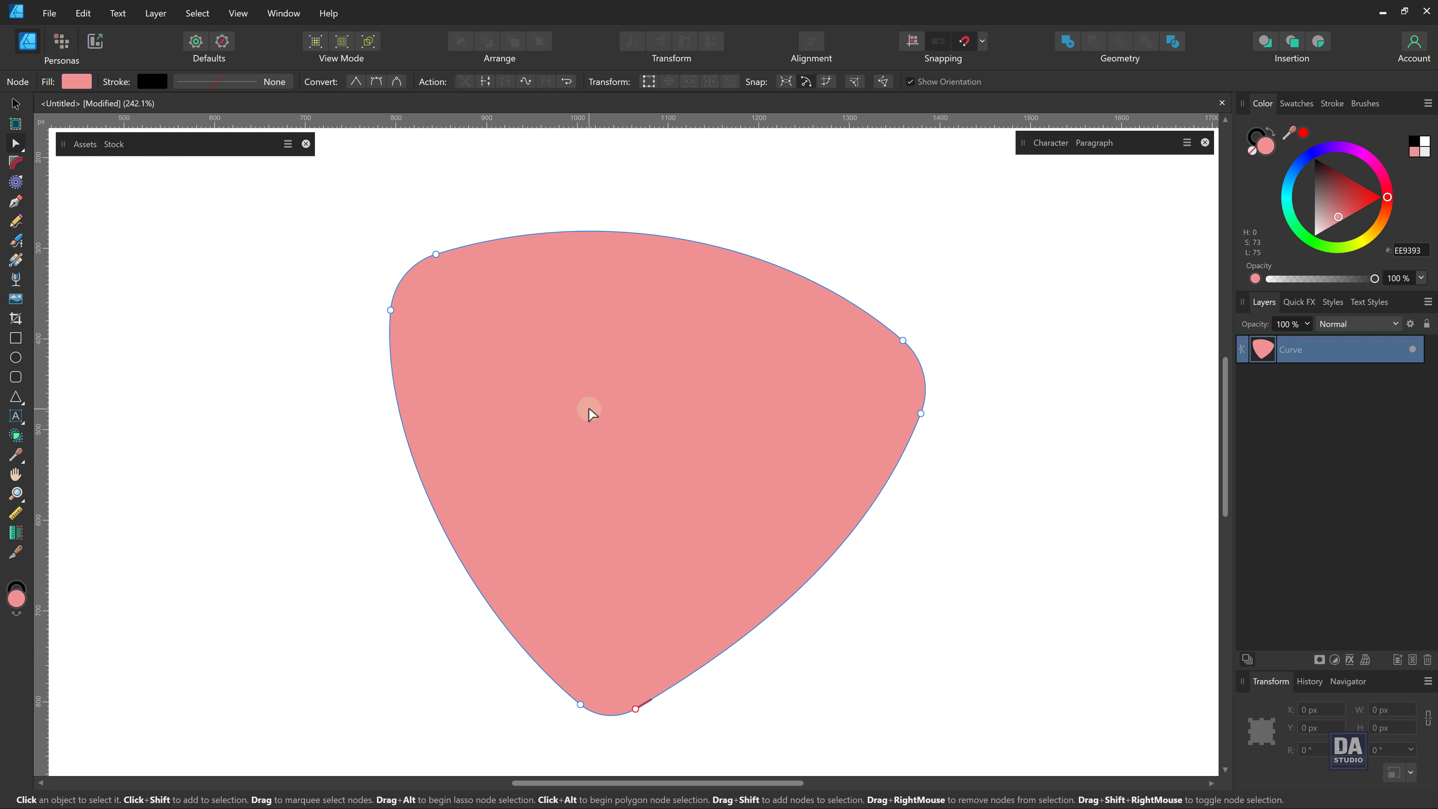
right_click(1291, 351)
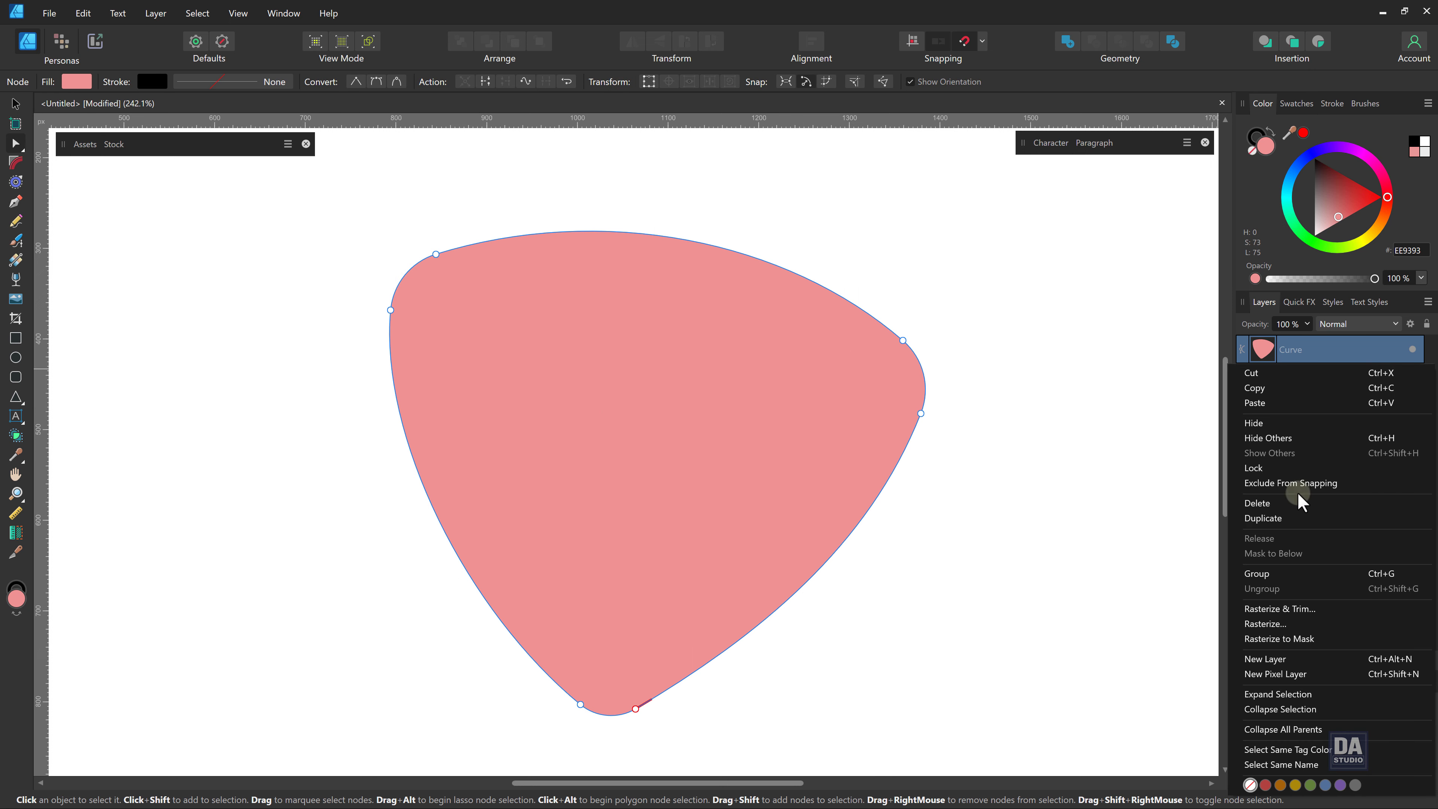
Duplicate the pick, shrink the copy to about 286 × 255 px centred inside, and fill it 5E5050.
click(1298, 517)
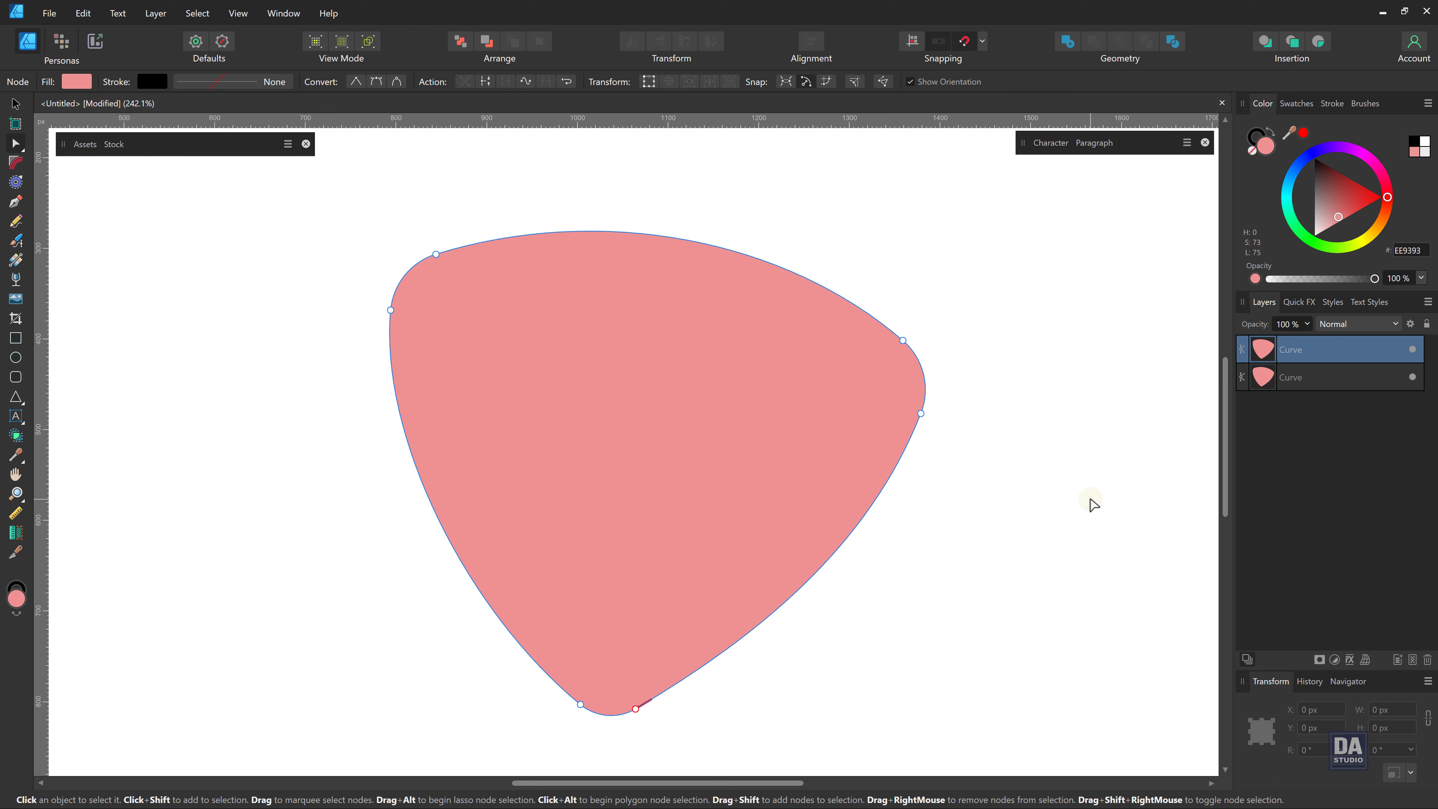
key(v)
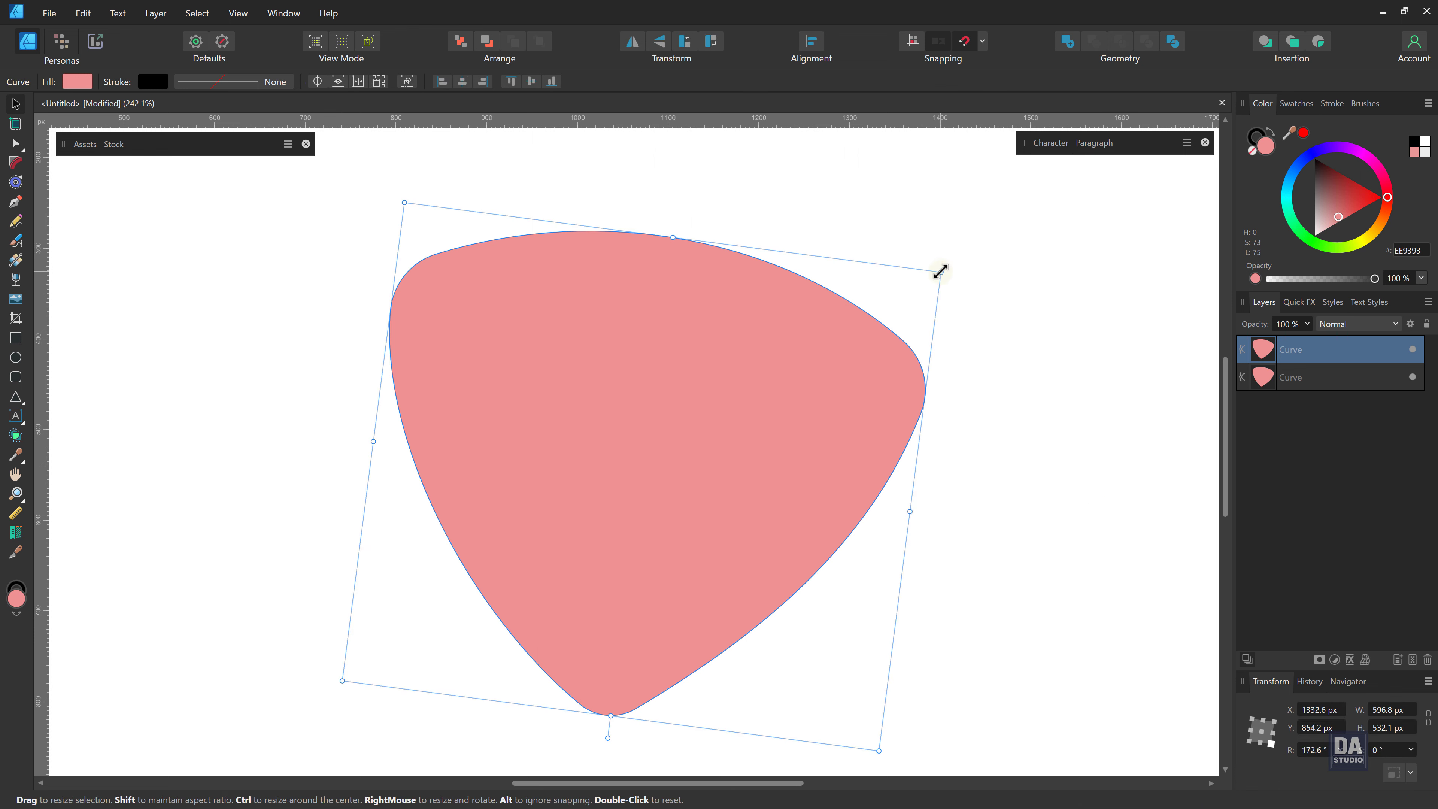
drag(937, 274, 788, 390)
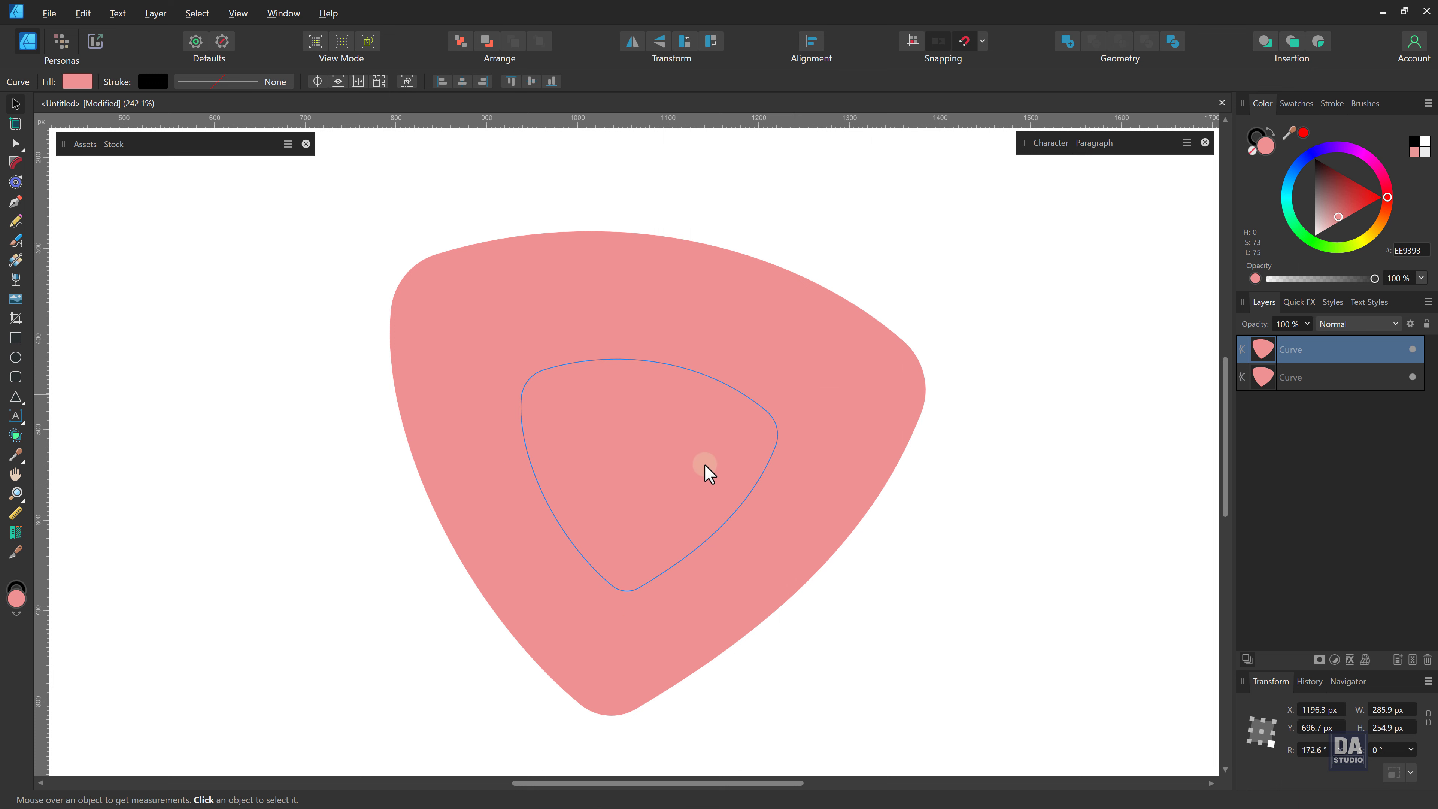
drag(699, 472, 709, 469)
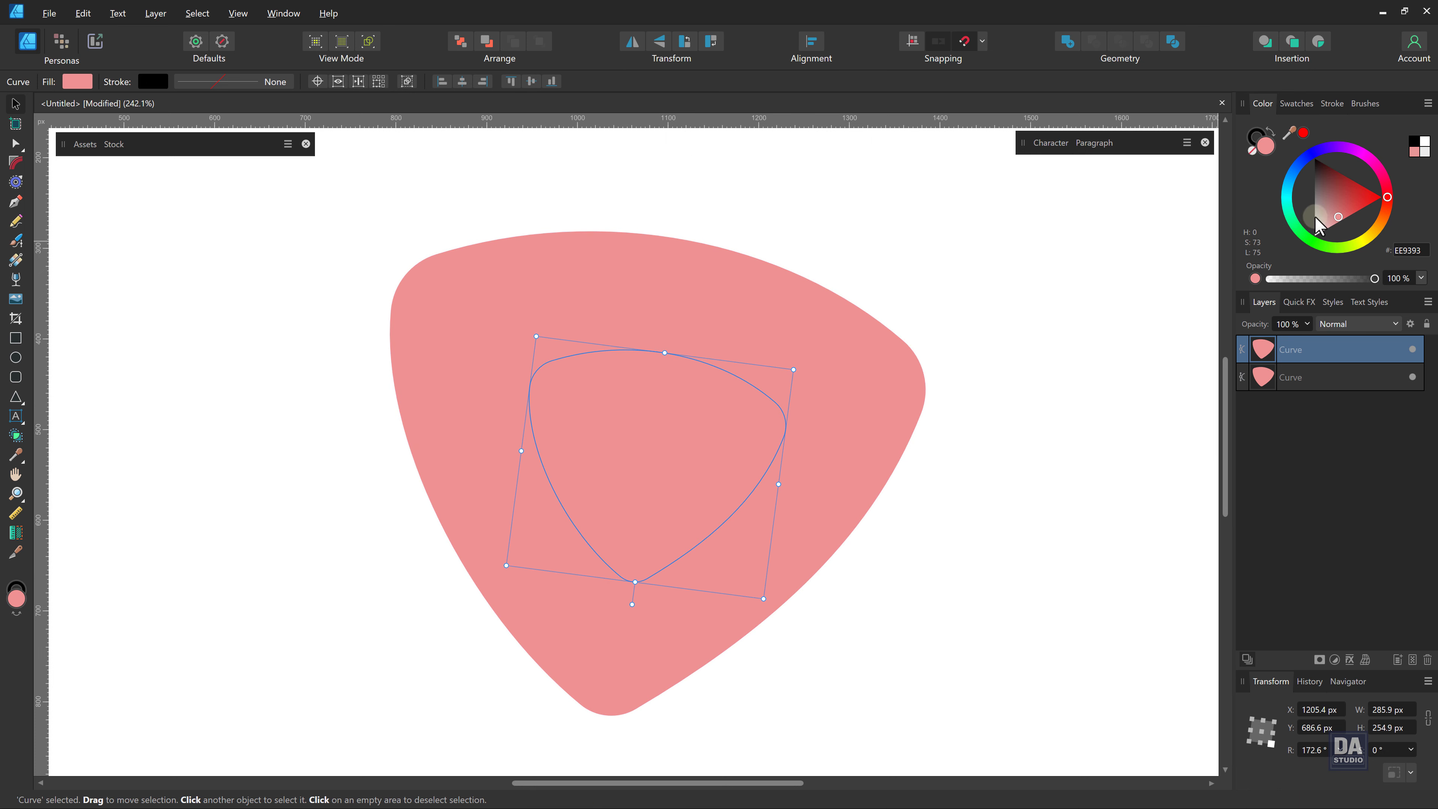
drag(1315, 217, 1318, 185)
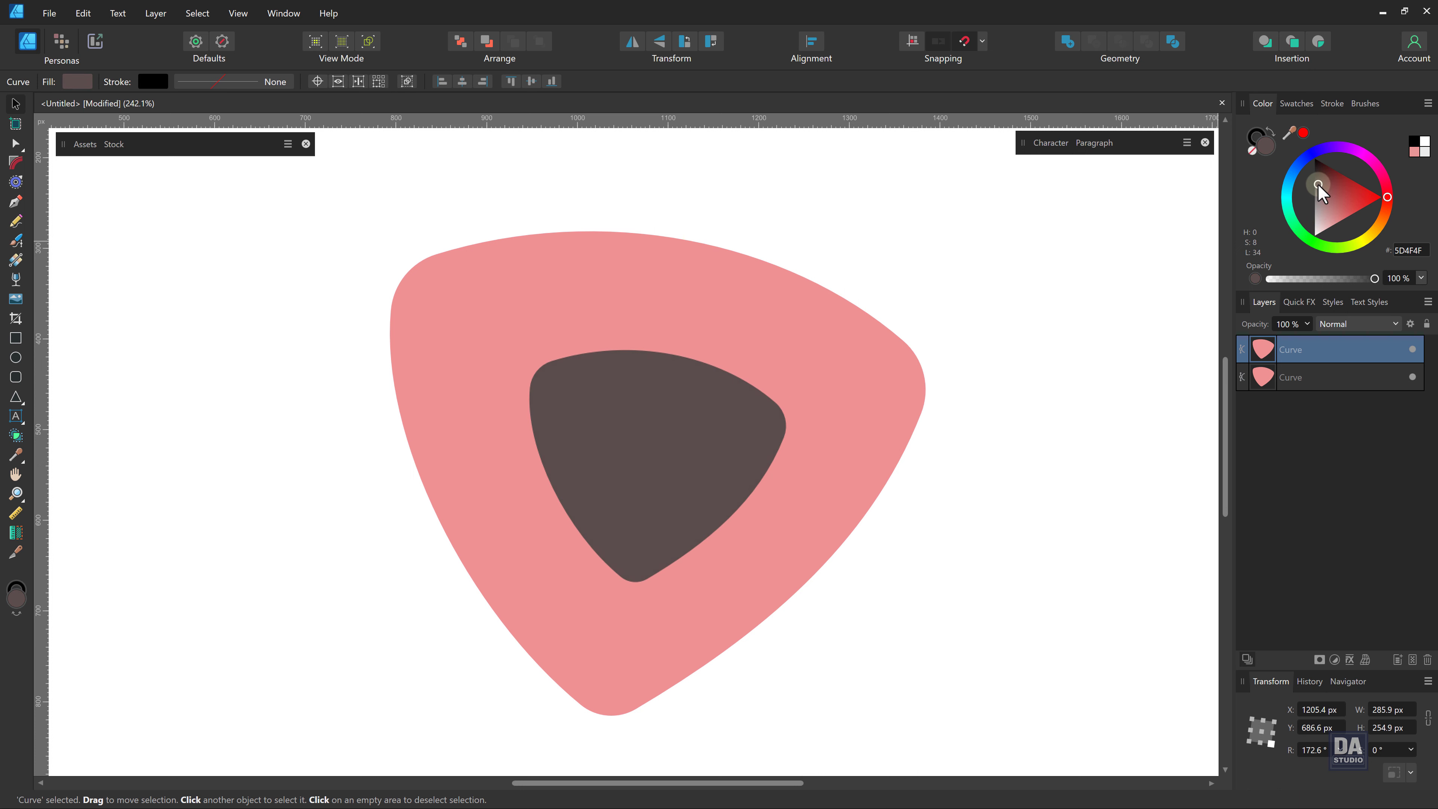
drag(1316, 184, 1318, 185)
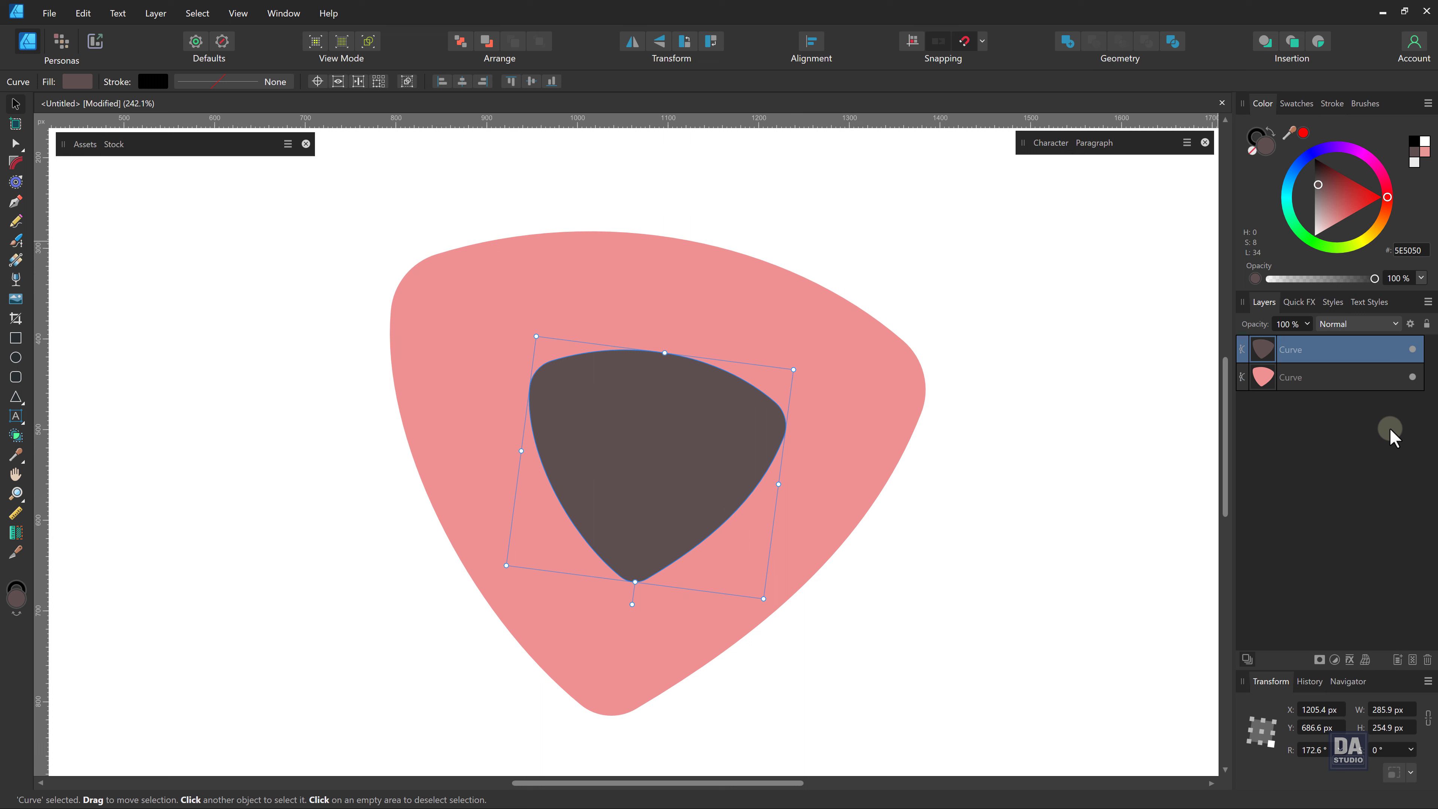
Lock and hide the inner pick layer.
click(1426, 325)
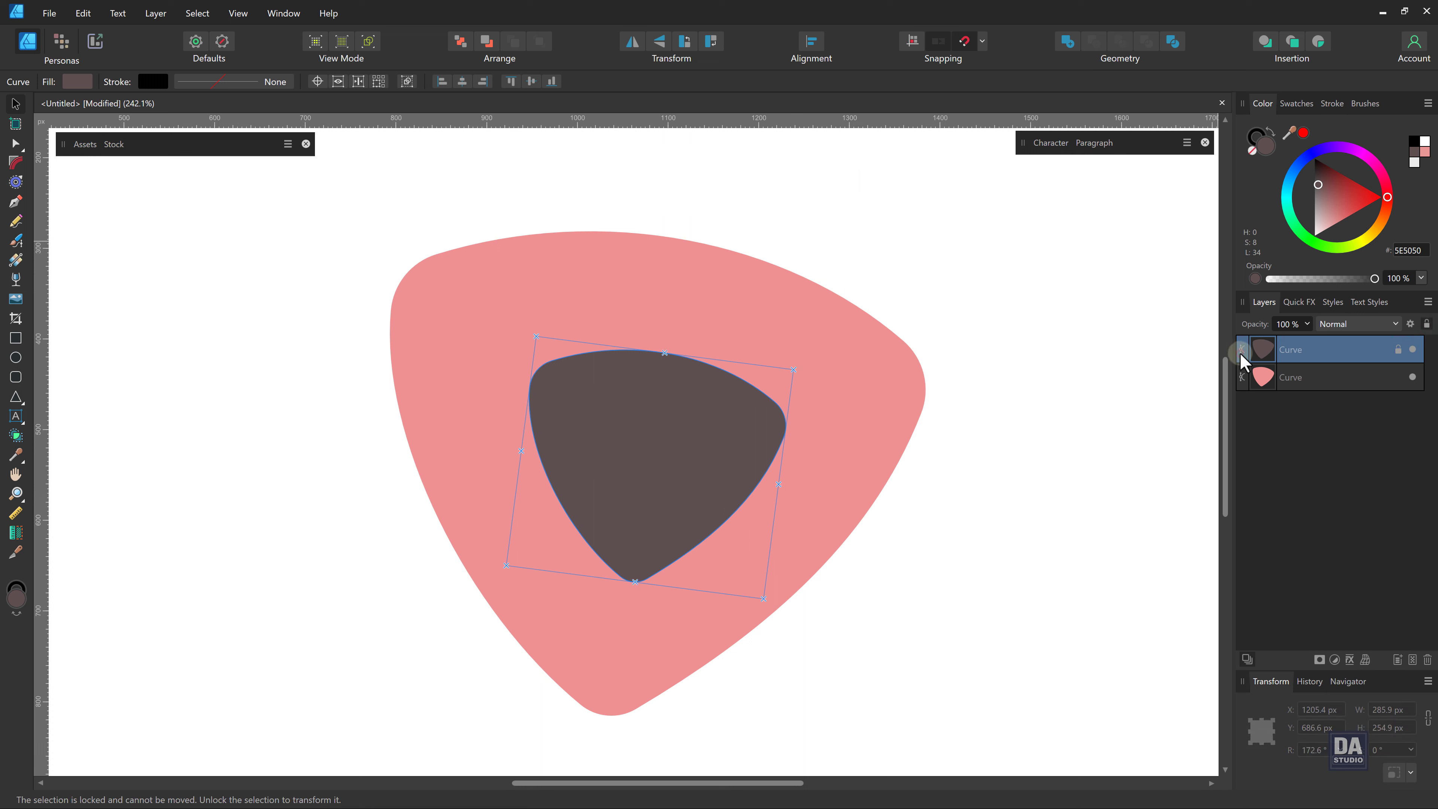
click(1413, 349)
click(996, 476)
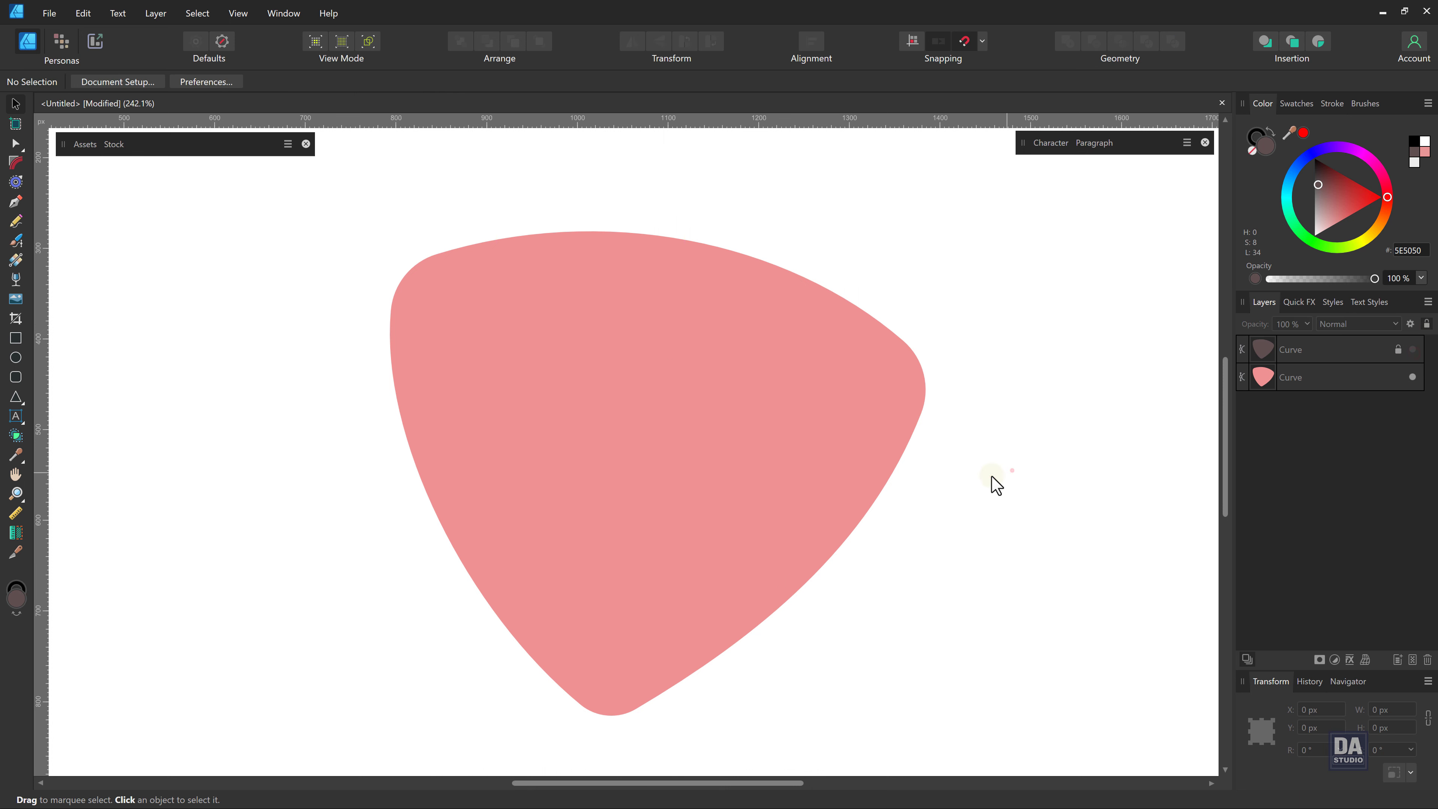
Give the large pink pick a dark navy elliptical gradient fill from the Swatches.
click(798, 484)
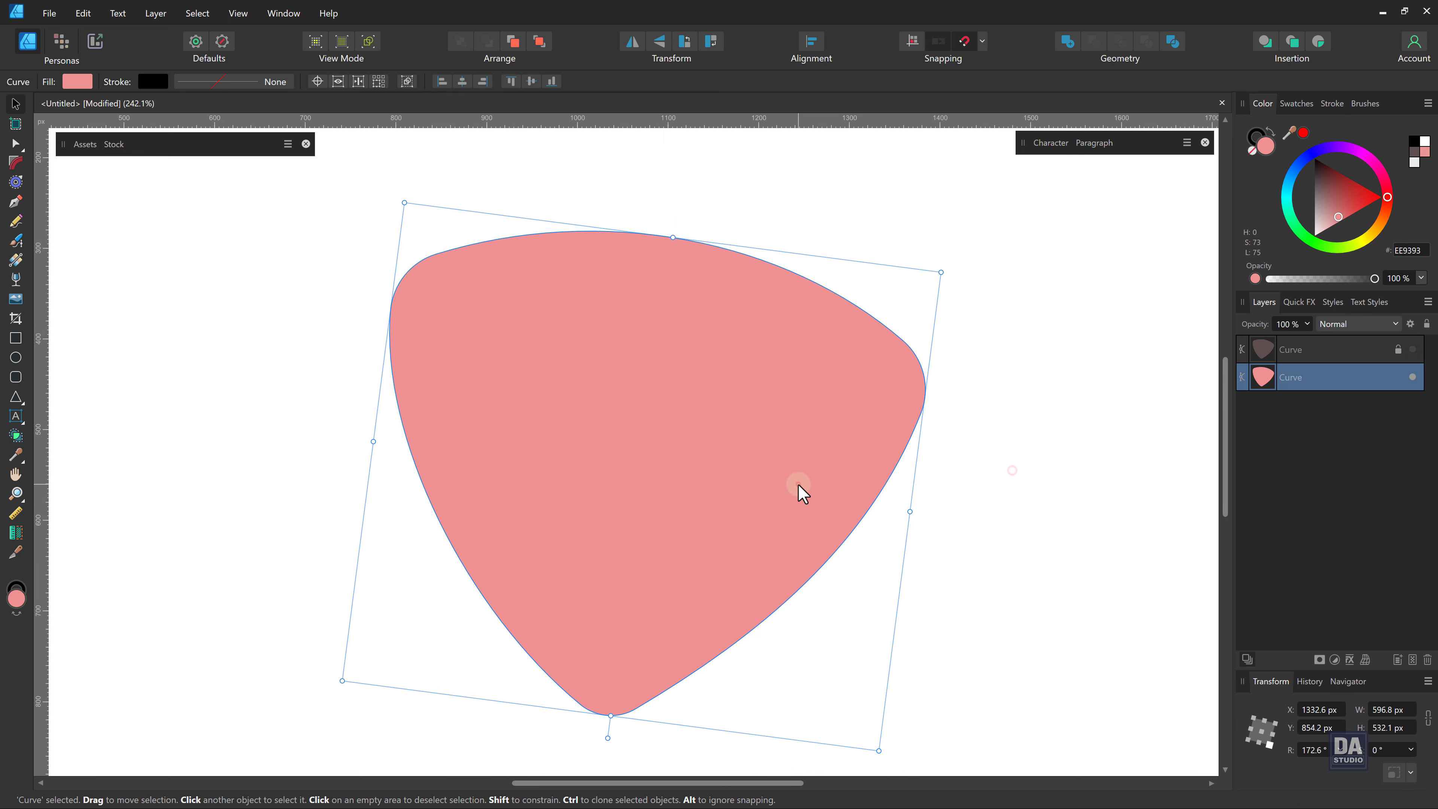
click(1280, 108)
click(1400, 280)
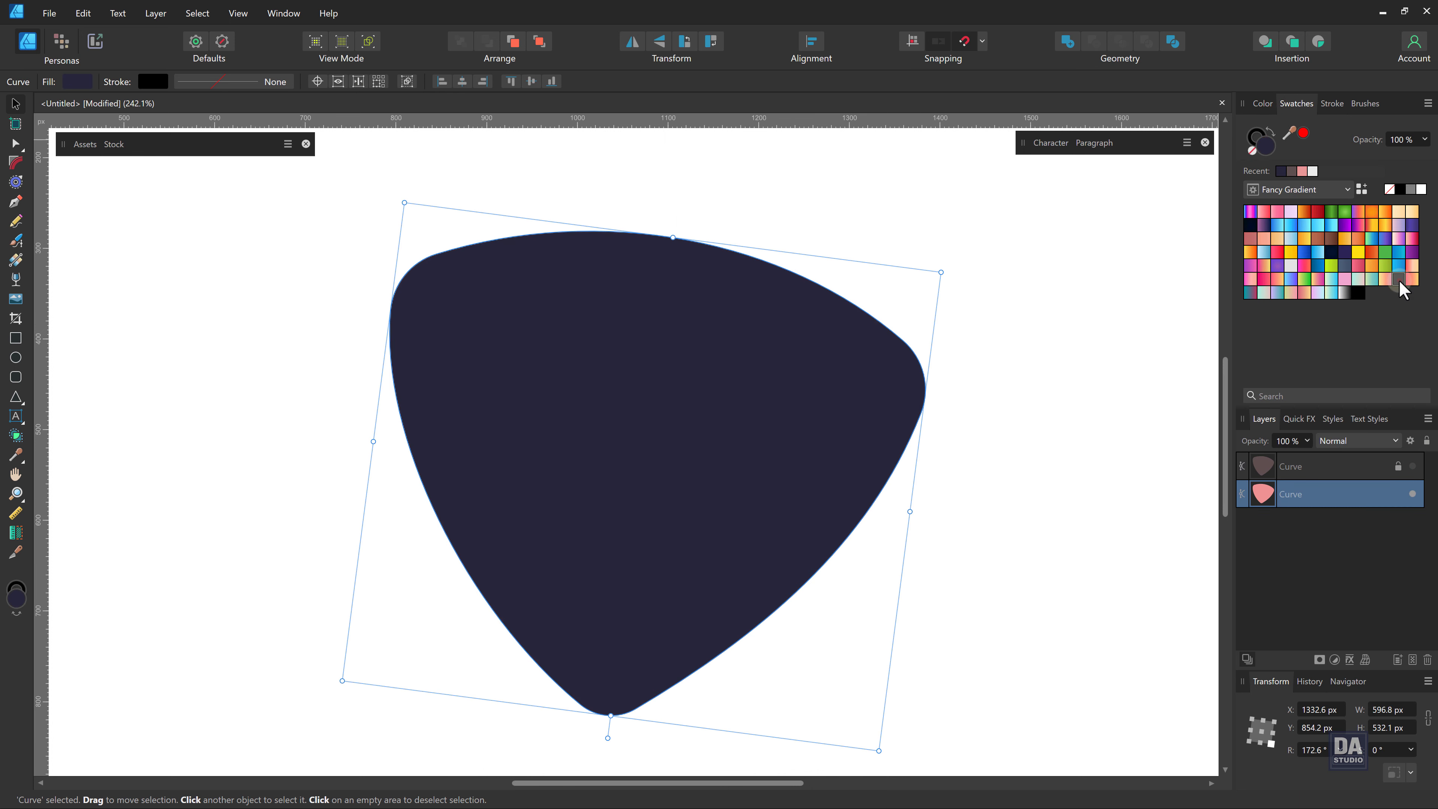
click(1330, 252)
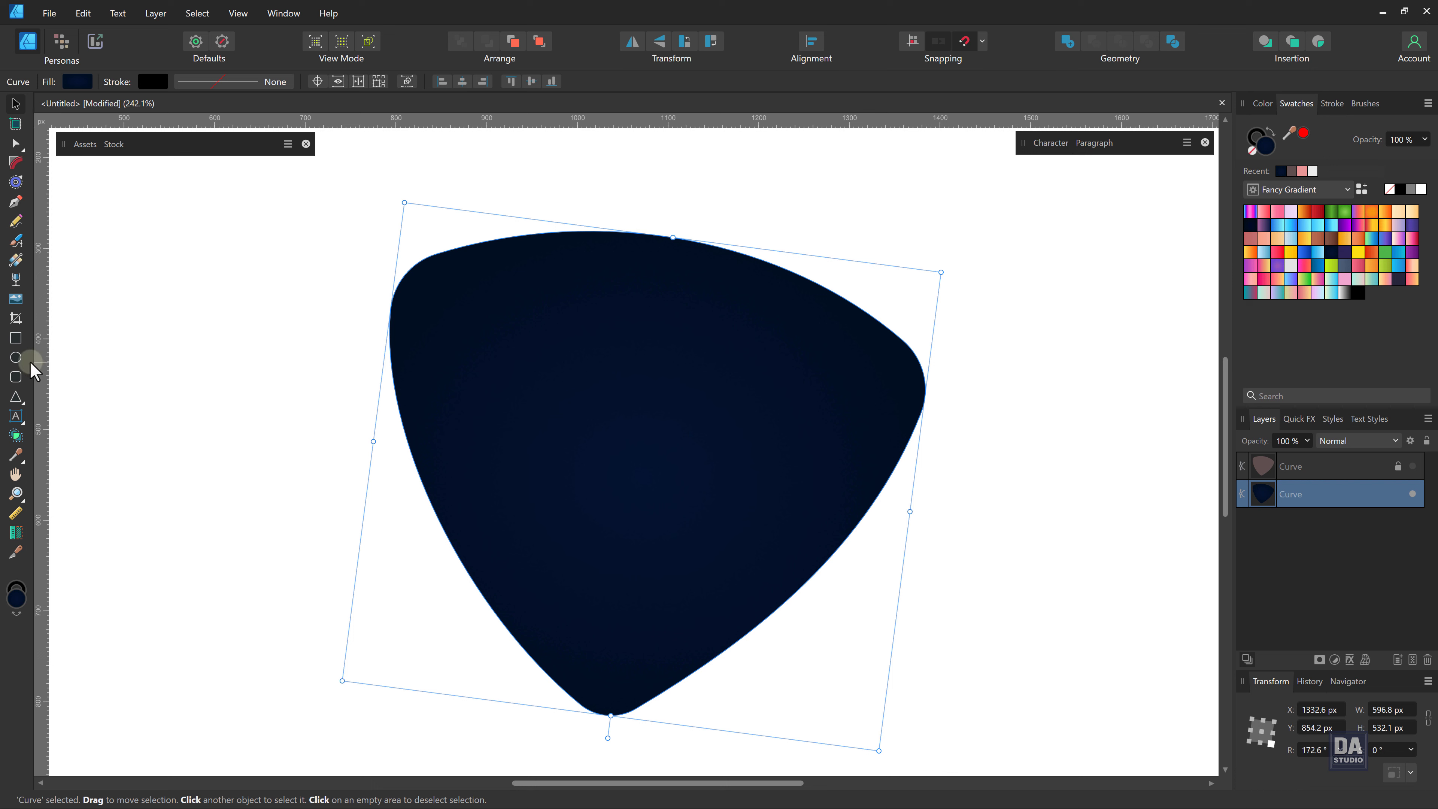
click(15, 260)
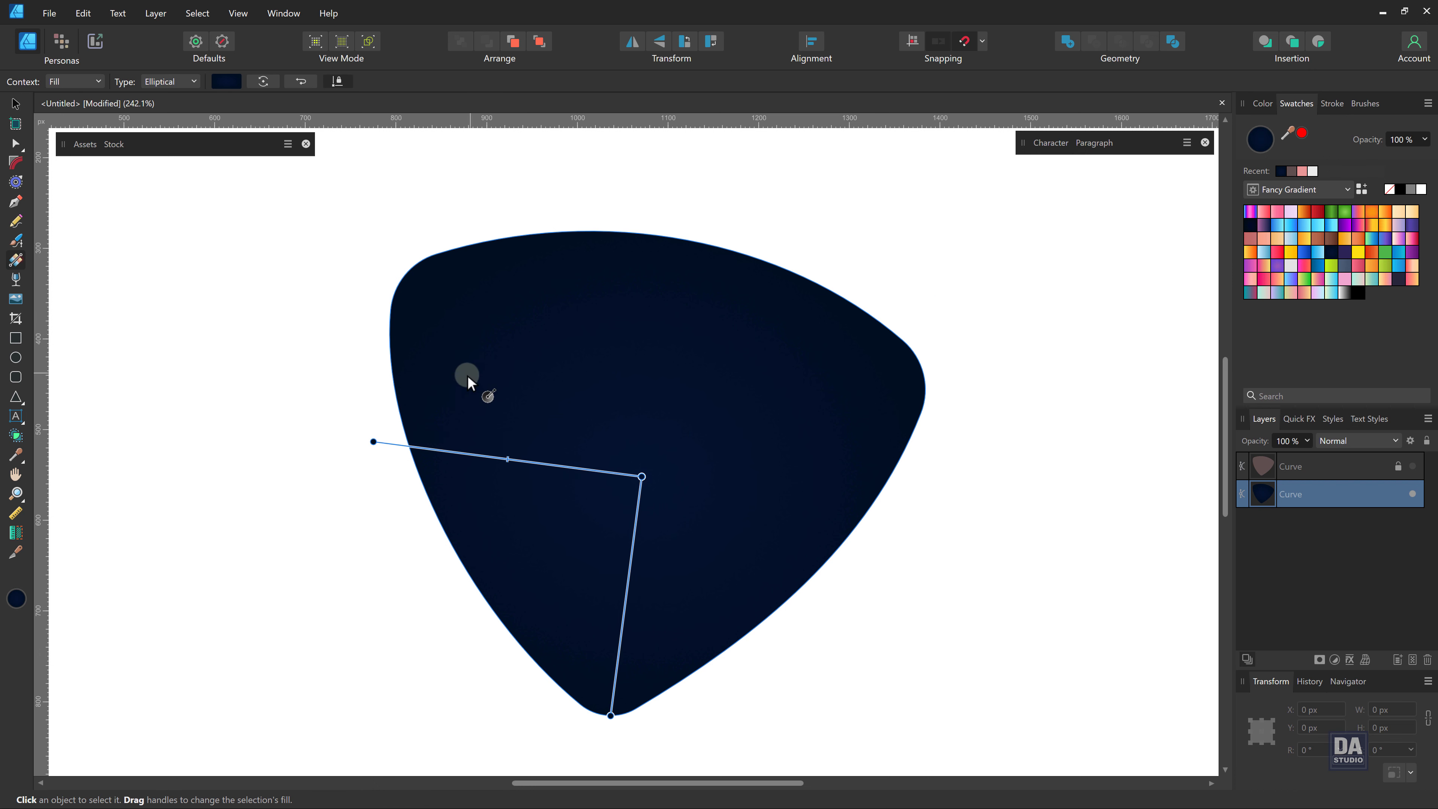
Change the fill to a left-to-right linear gradient and add a middle stop.
click(163, 80)
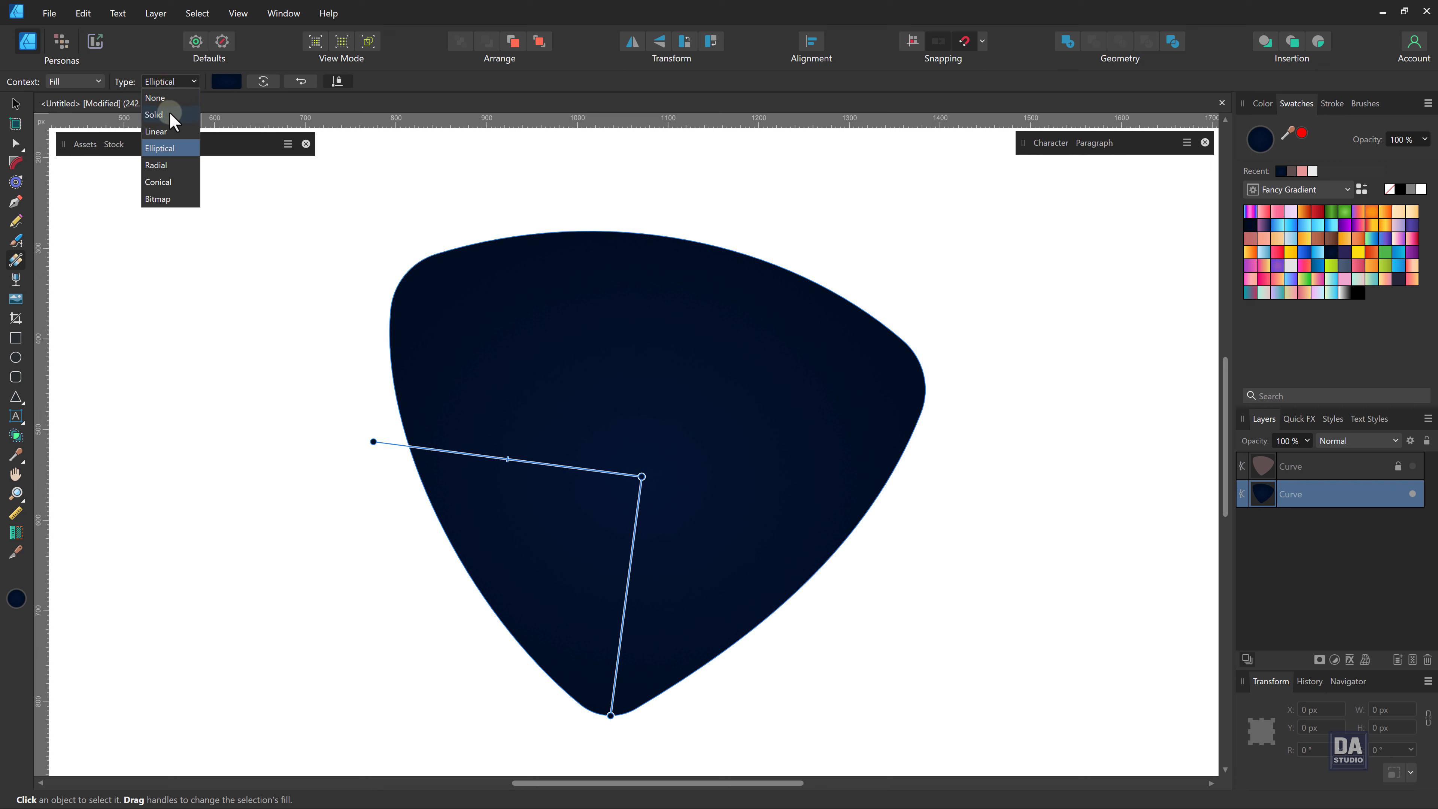
click(167, 129)
drag(415, 412, 860, 512)
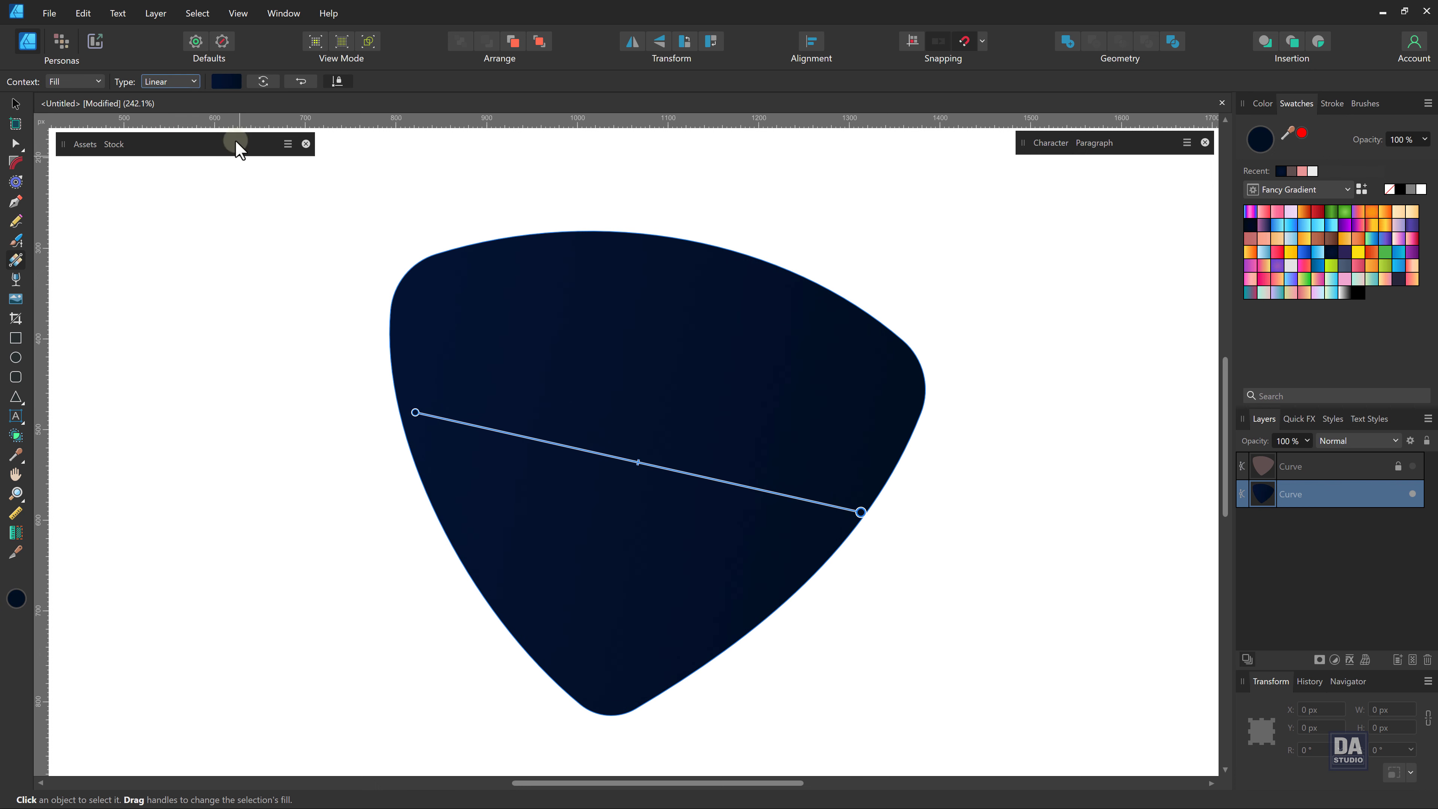
click(226, 81)
click(226, 148)
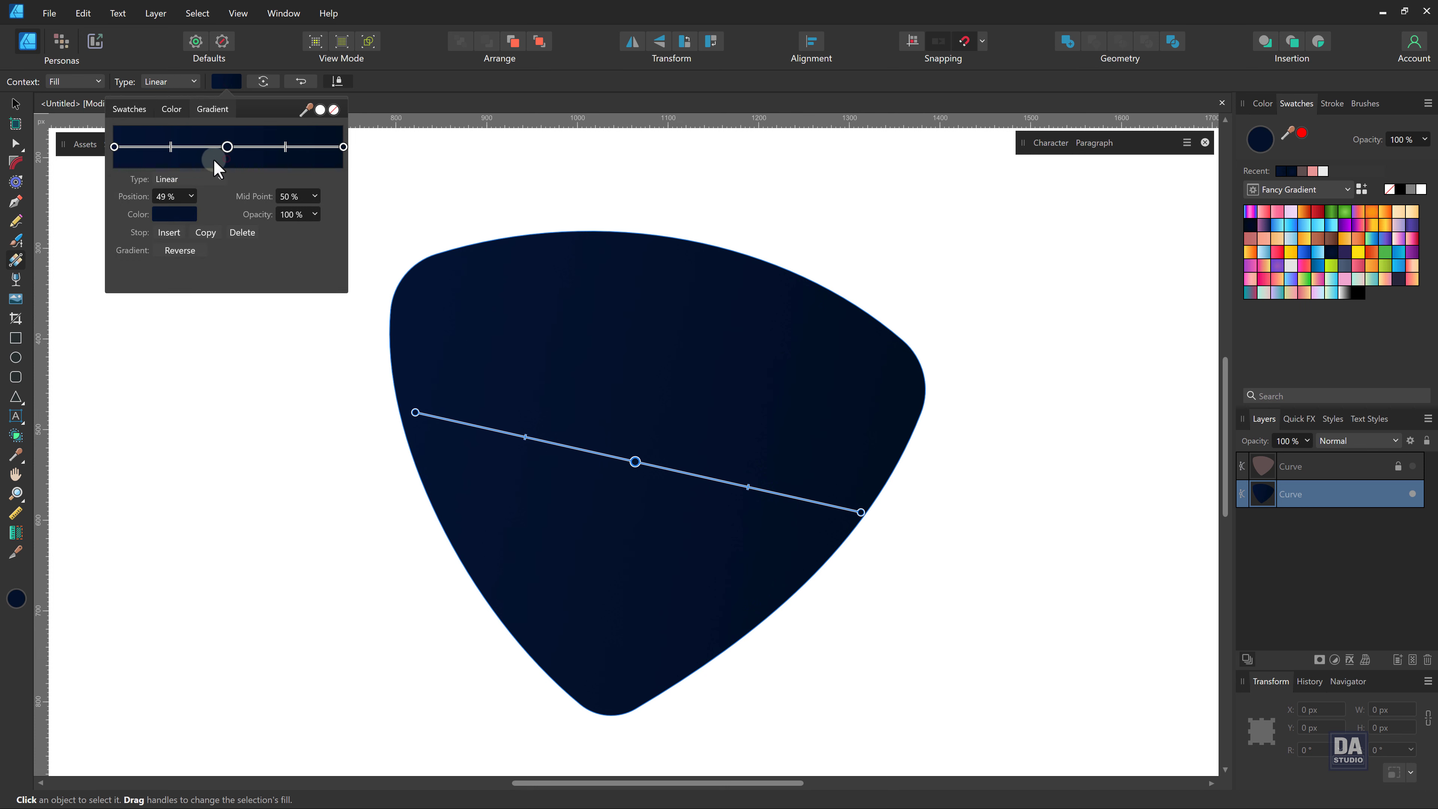
Darken the left stop and move the middle stop to 51% as slate grey.
click(115, 148)
click(174, 214)
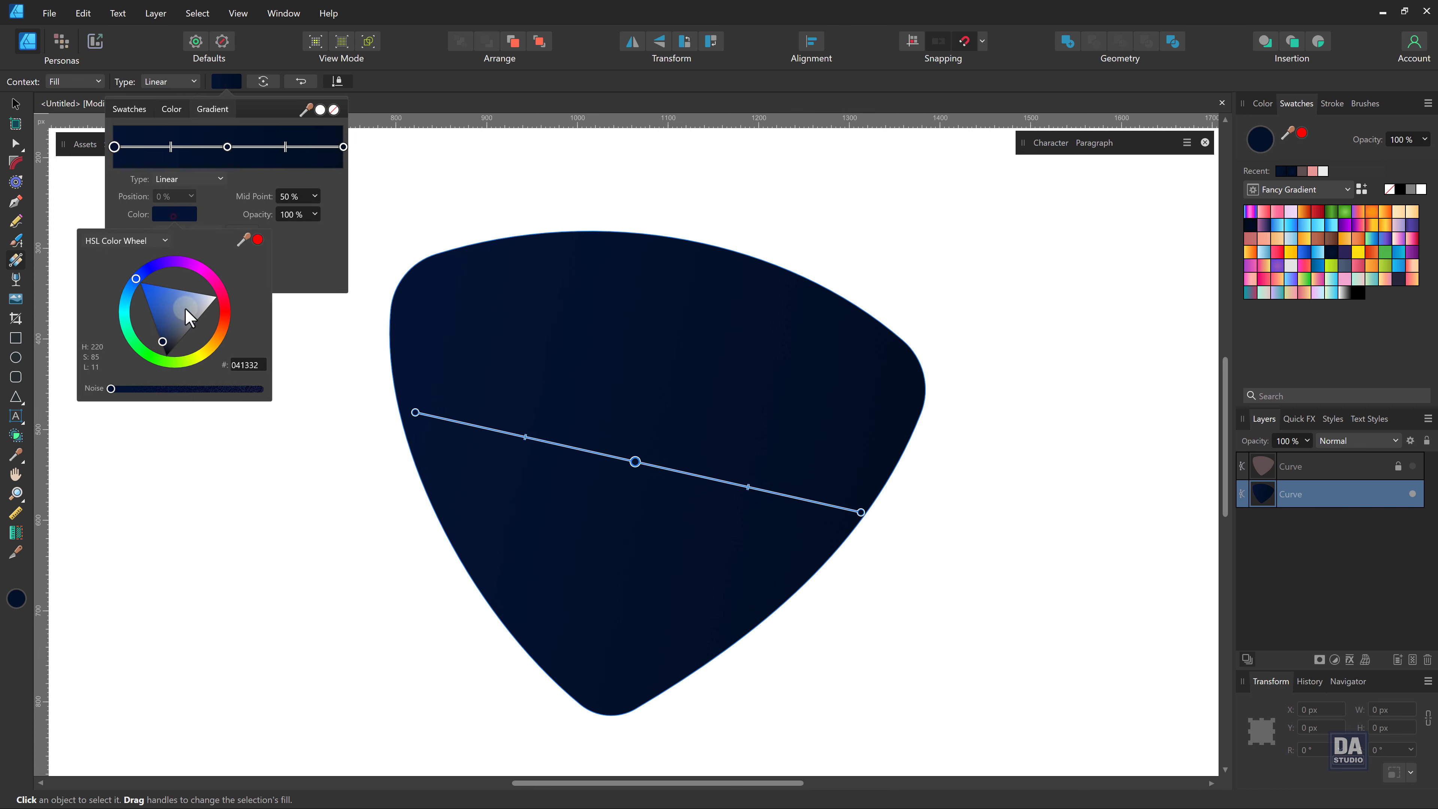
click(165, 354)
drag(227, 147, 231, 149)
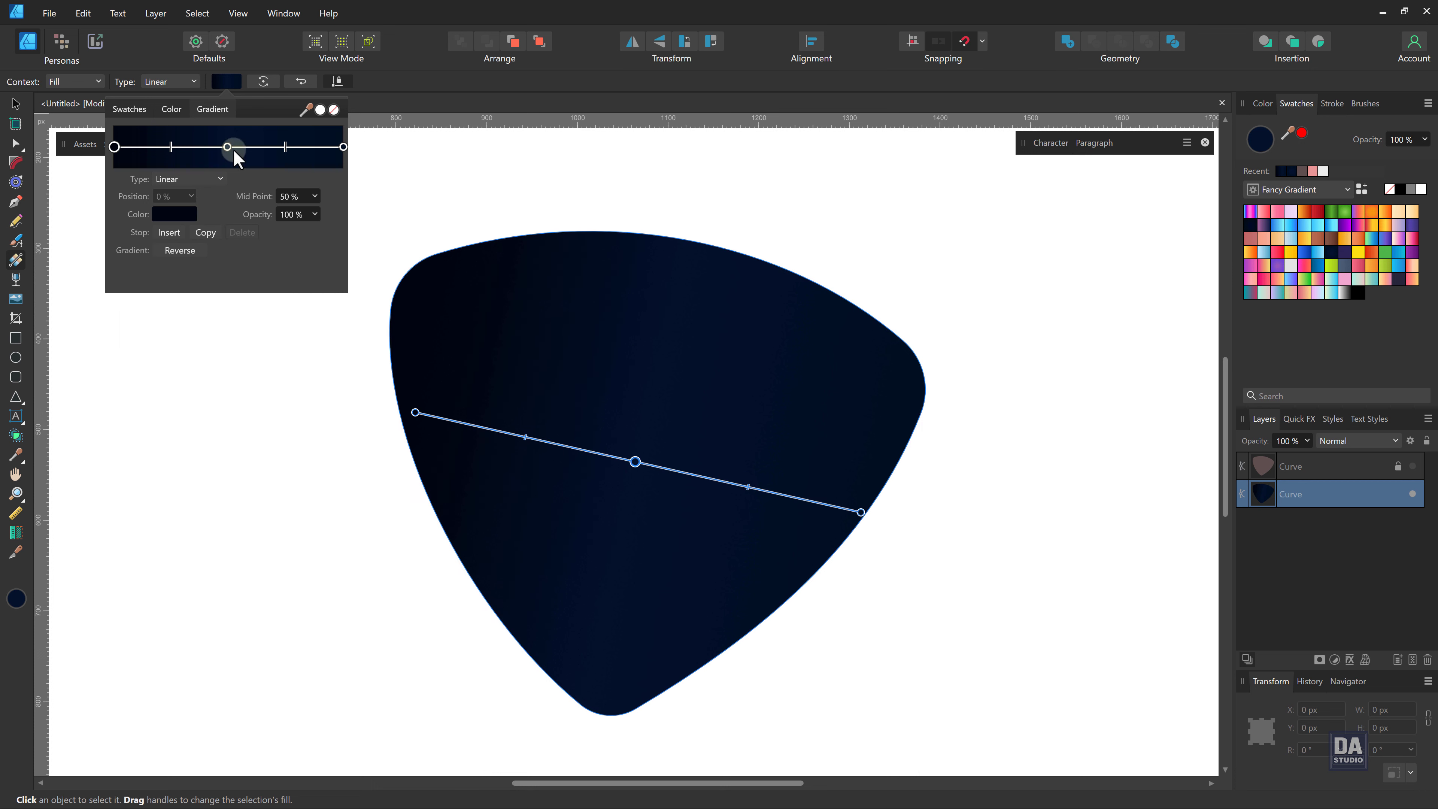
click(174, 215)
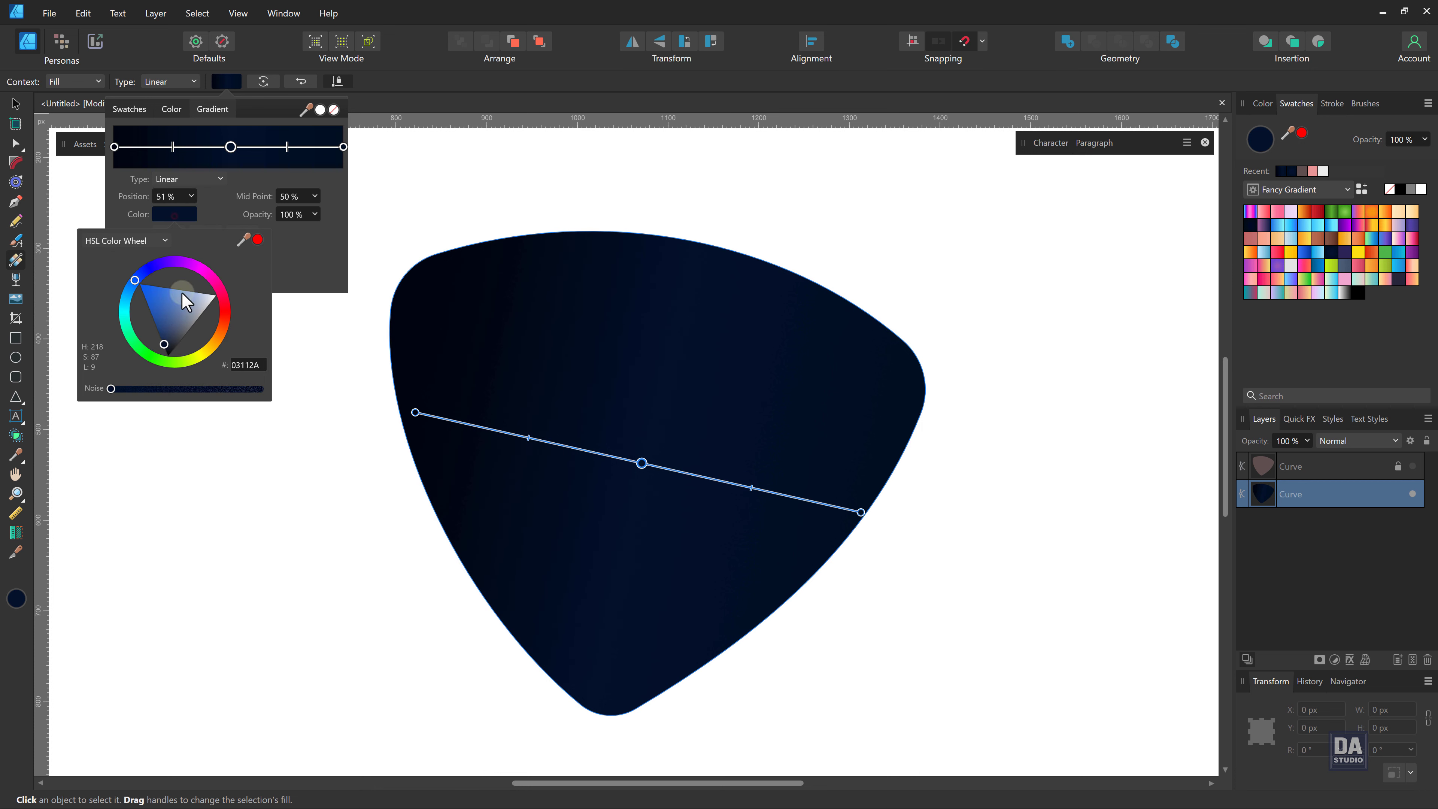
click(185, 328)
drag(186, 328, 178, 335)
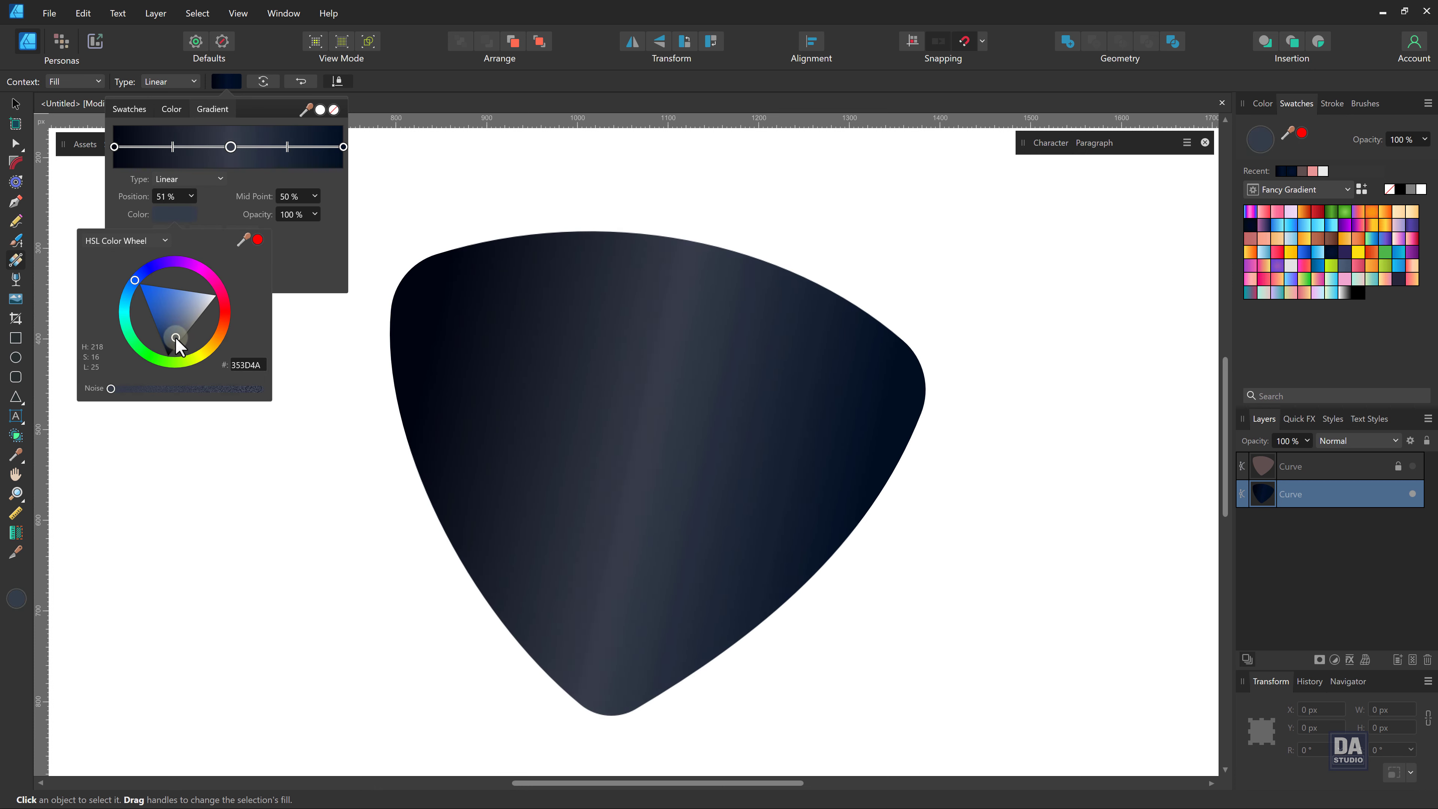
click(343, 147)
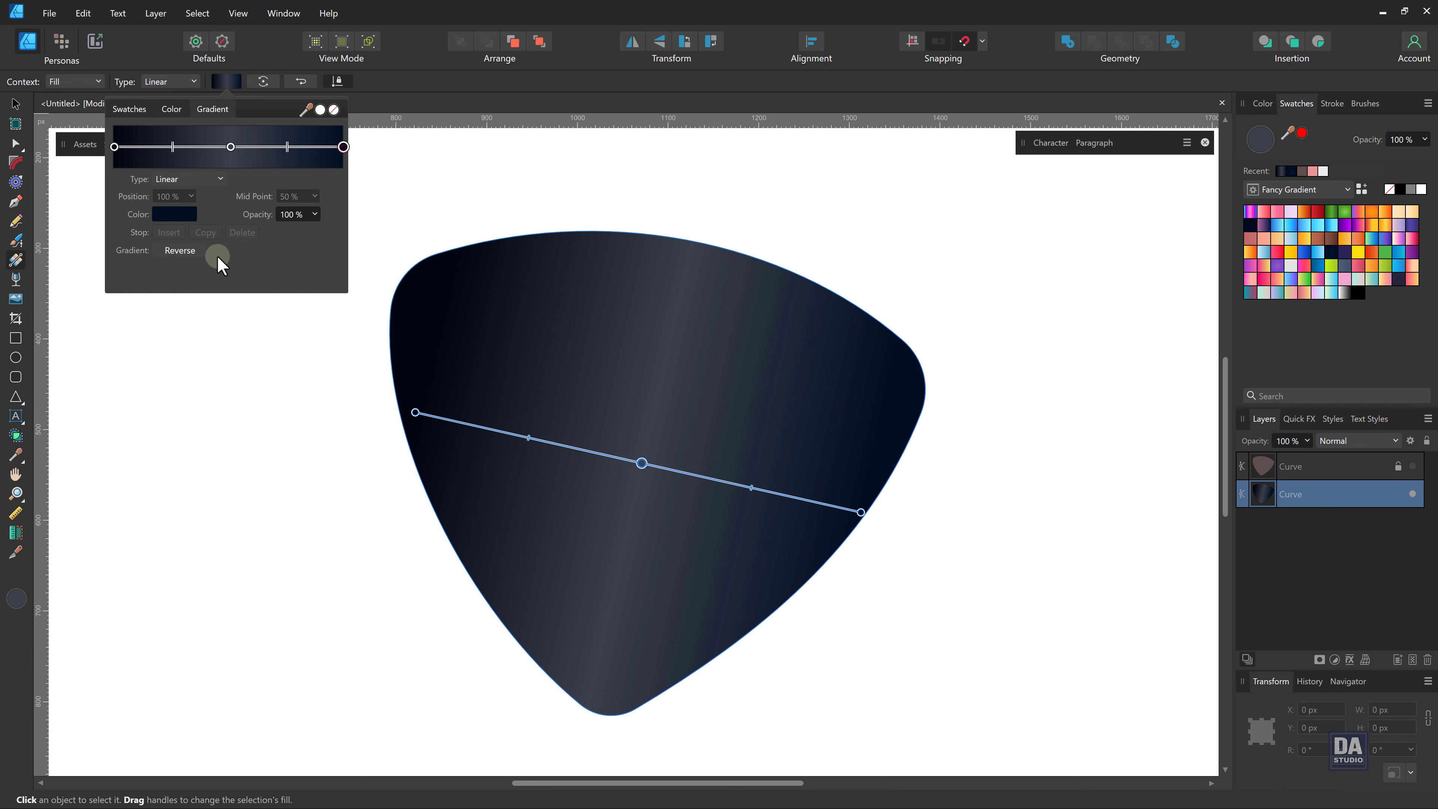
Set the stops to black, the left one pure black and the middle one near-black 1C1C1C.
click(176, 219)
drag(166, 331, 163, 357)
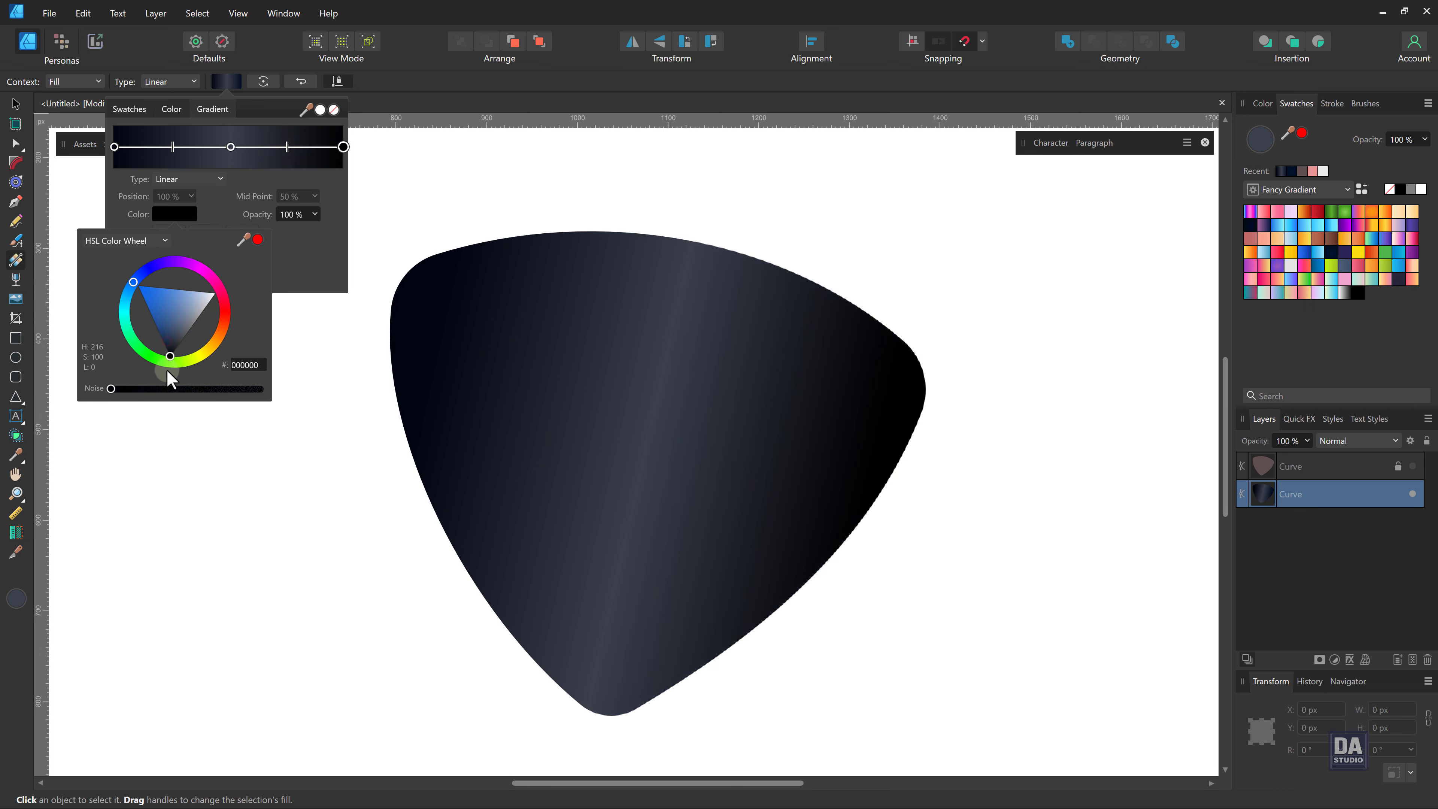
click(114, 148)
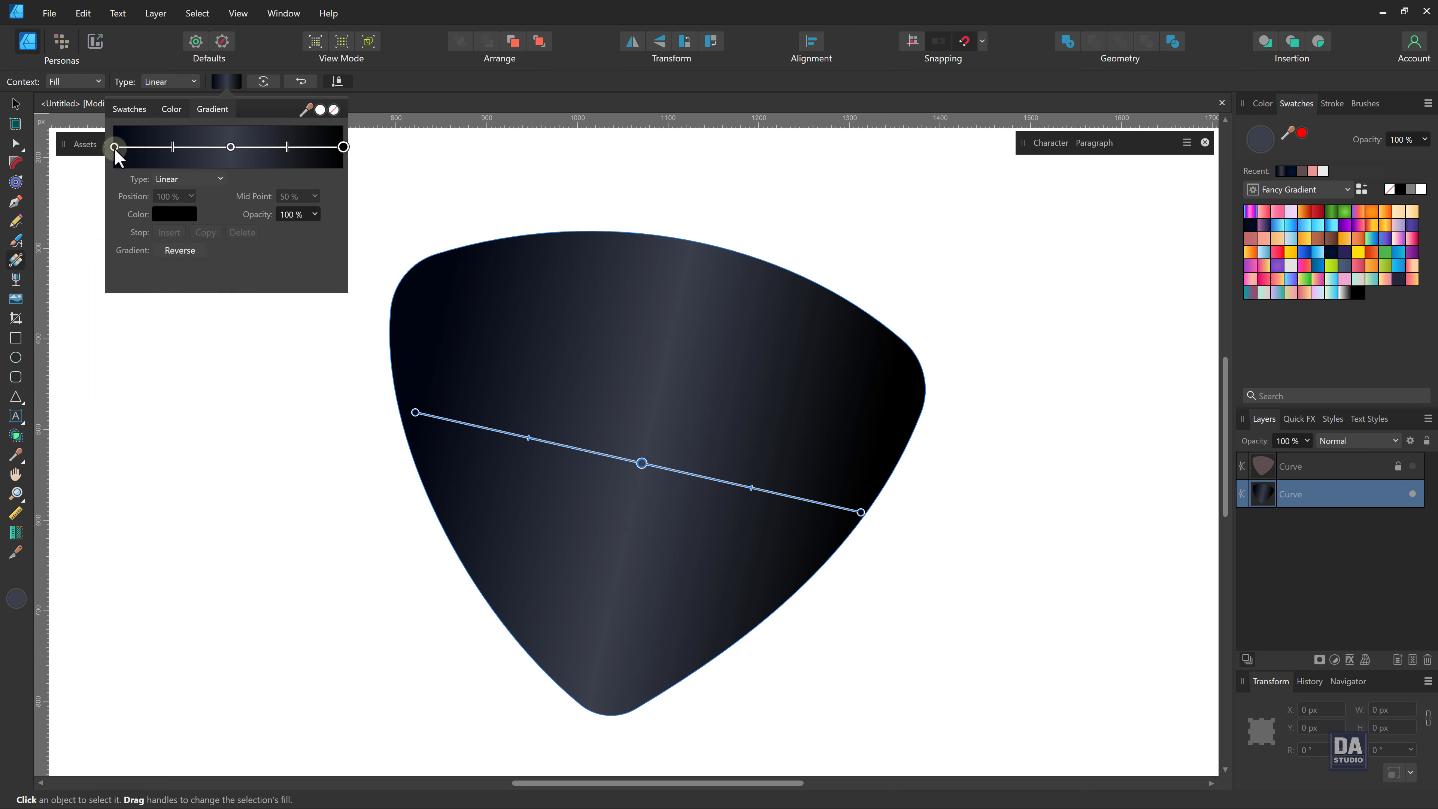
click(174, 213)
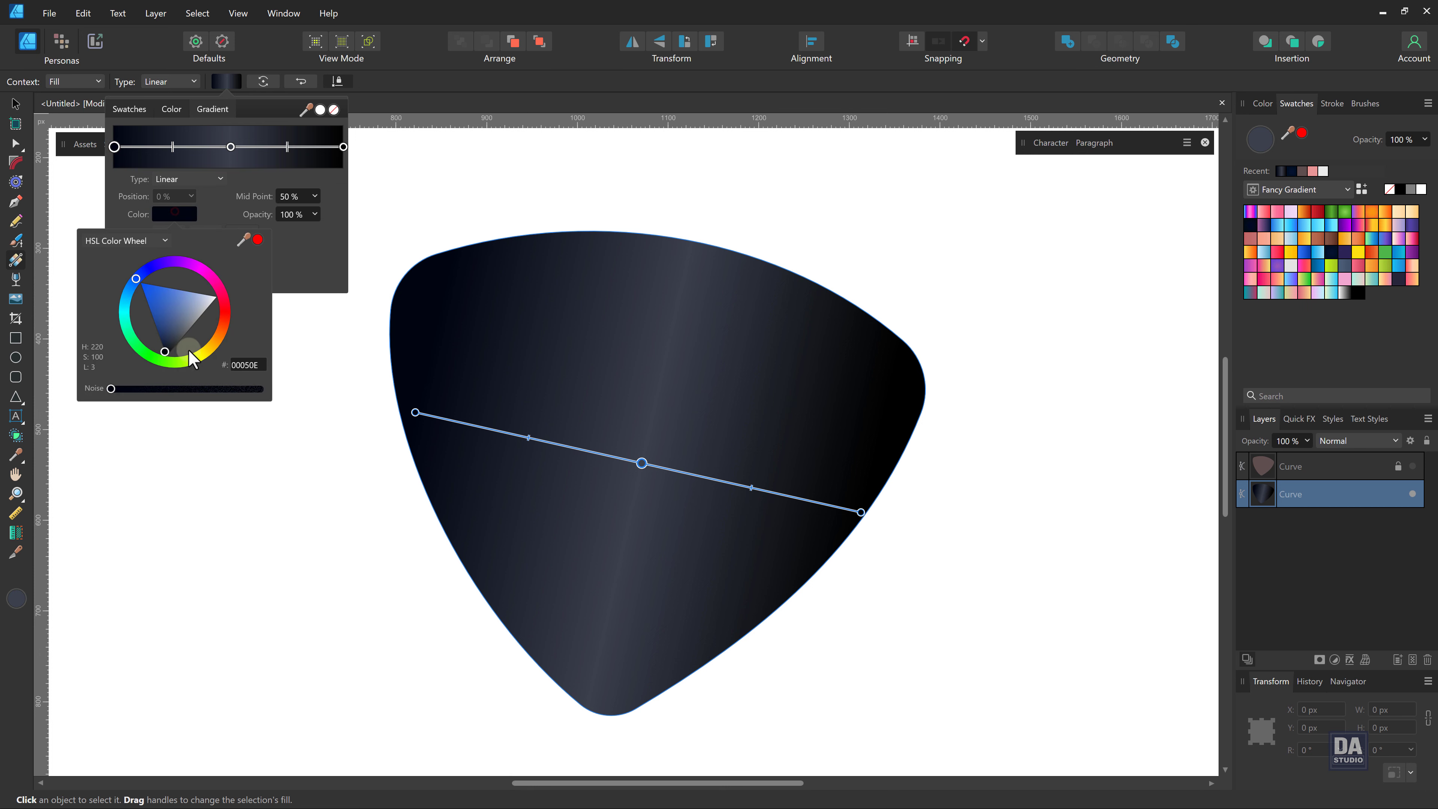
drag(165, 349, 160, 383)
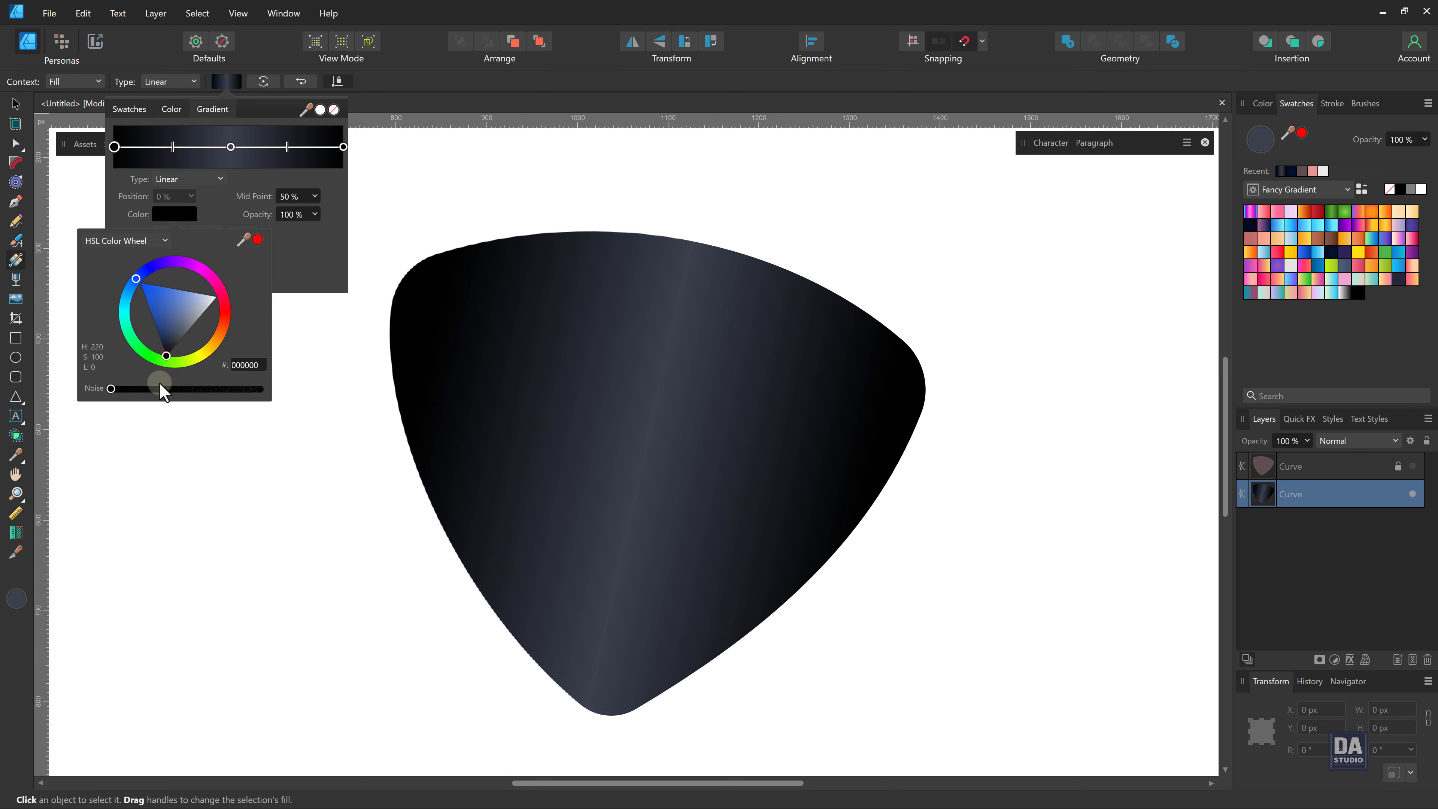
click(235, 148)
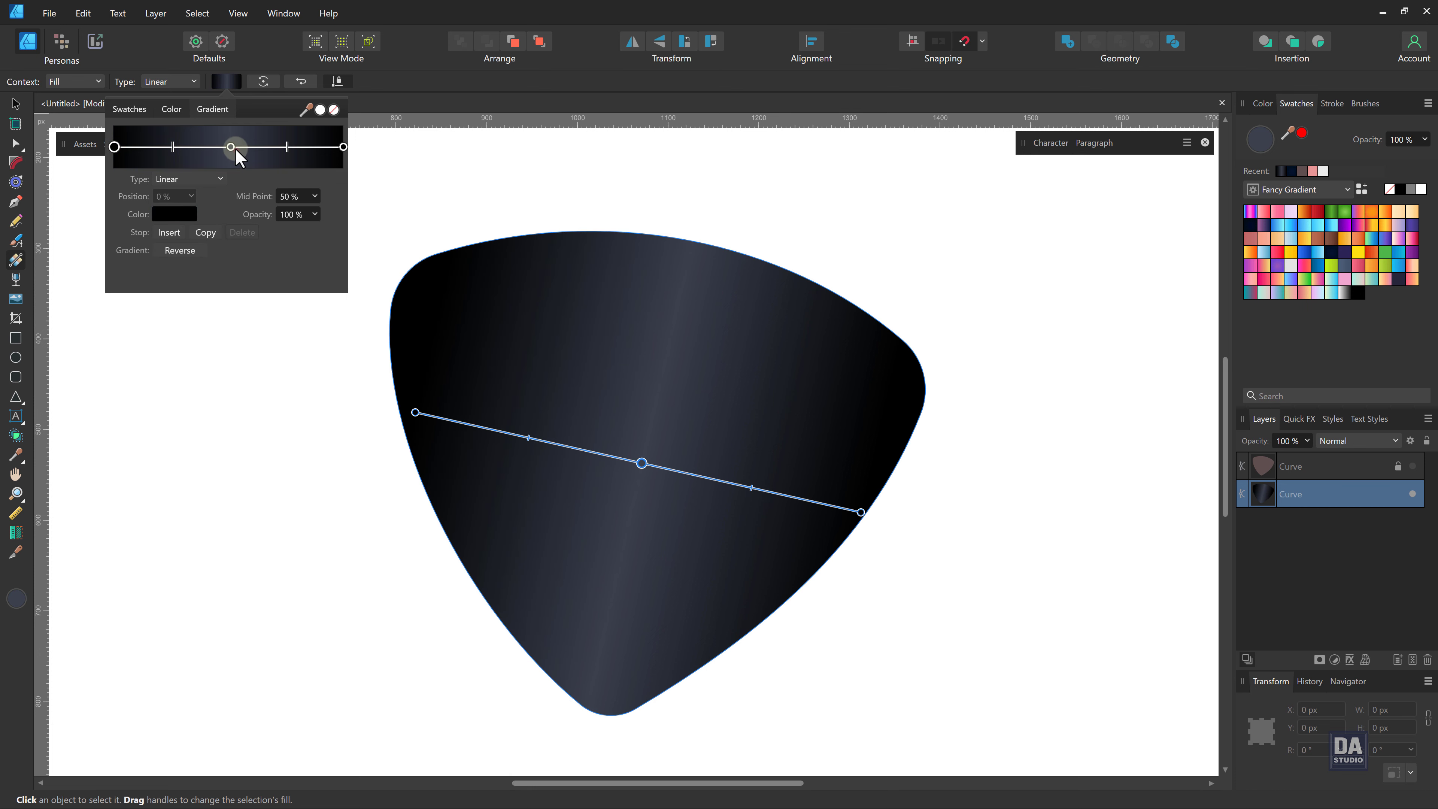
click(172, 215)
drag(177, 338, 181, 357)
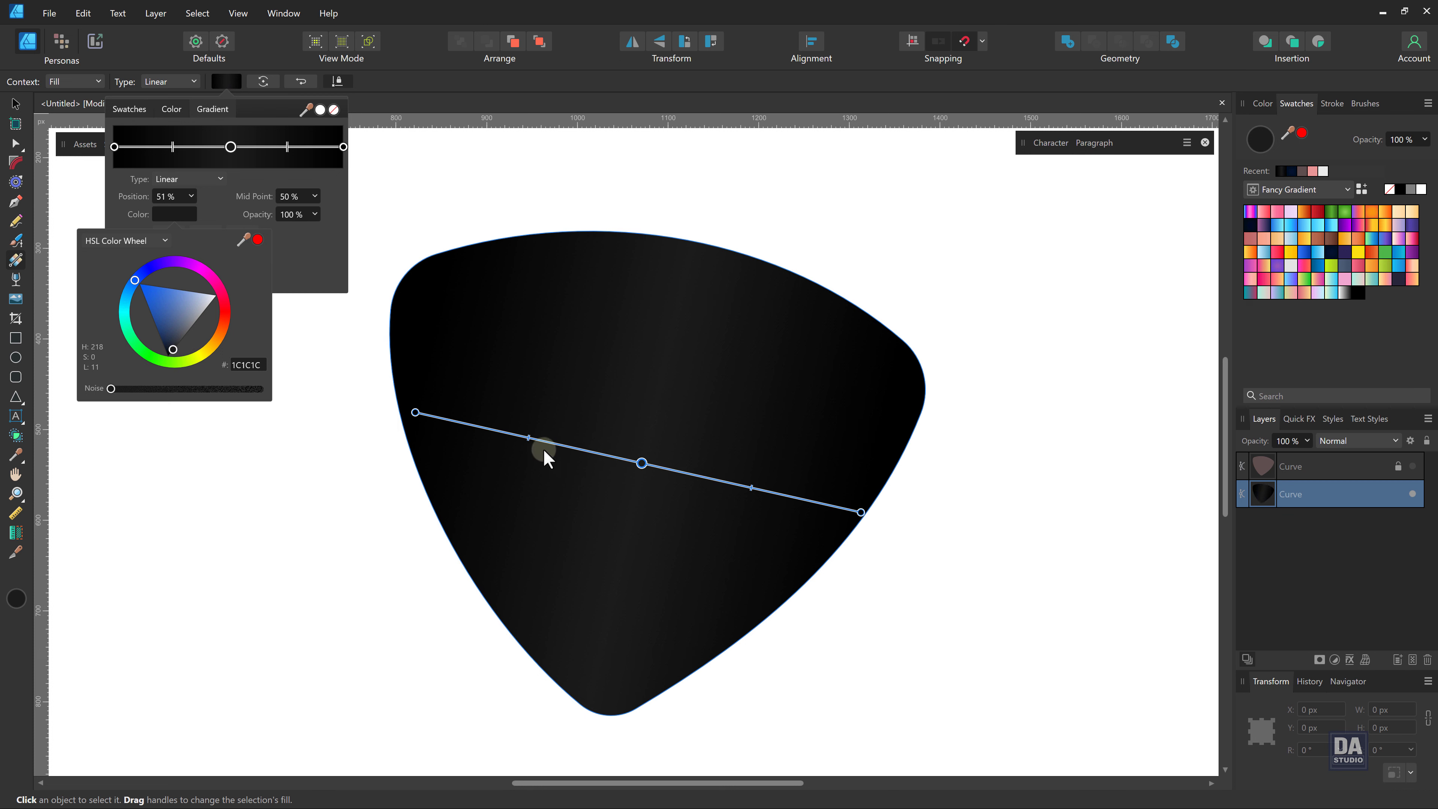
Add a gradient stop, adjust the midpoints and redraw the gradient across the pick.
click(530, 438)
drag(528, 439, 510, 438)
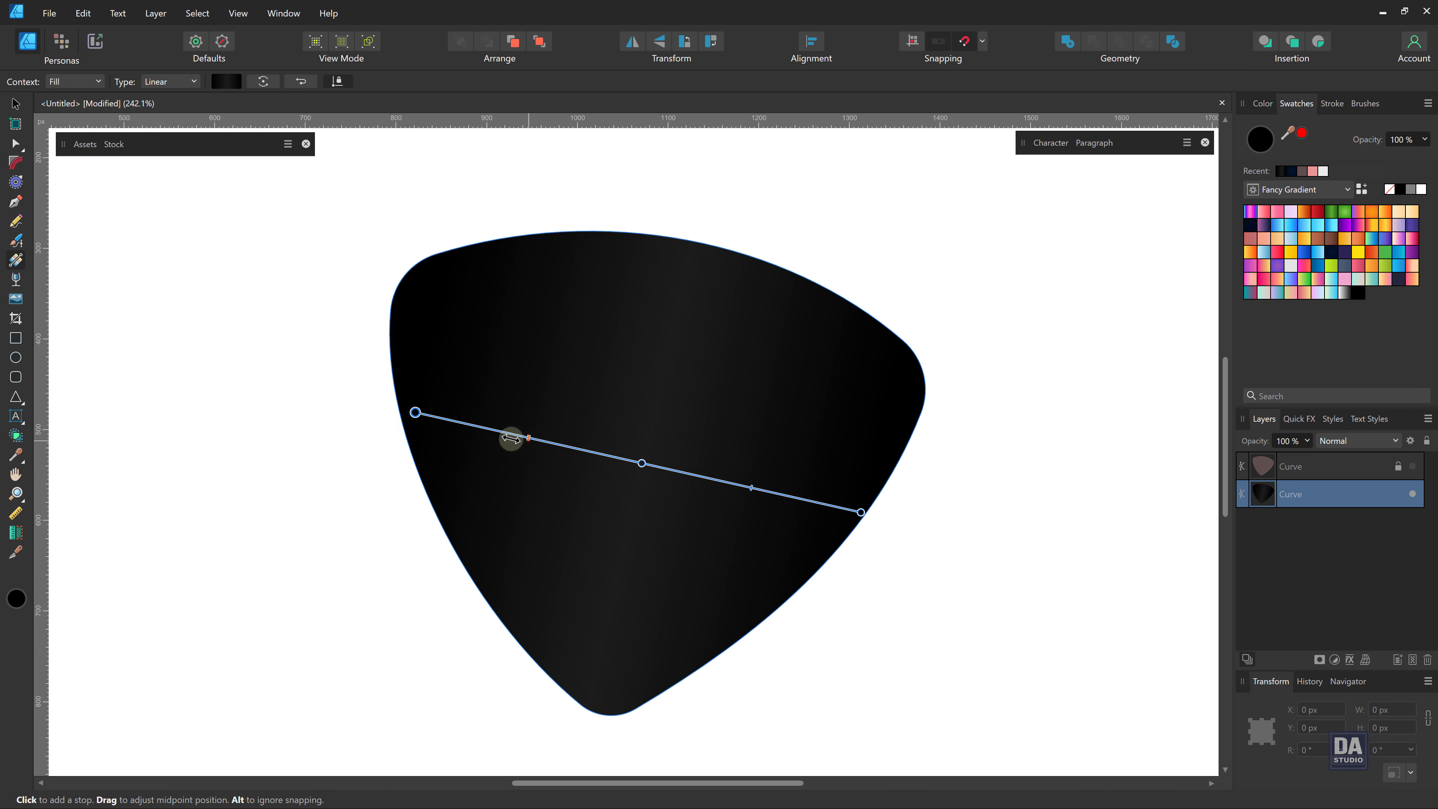
drag(752, 488, 761, 490)
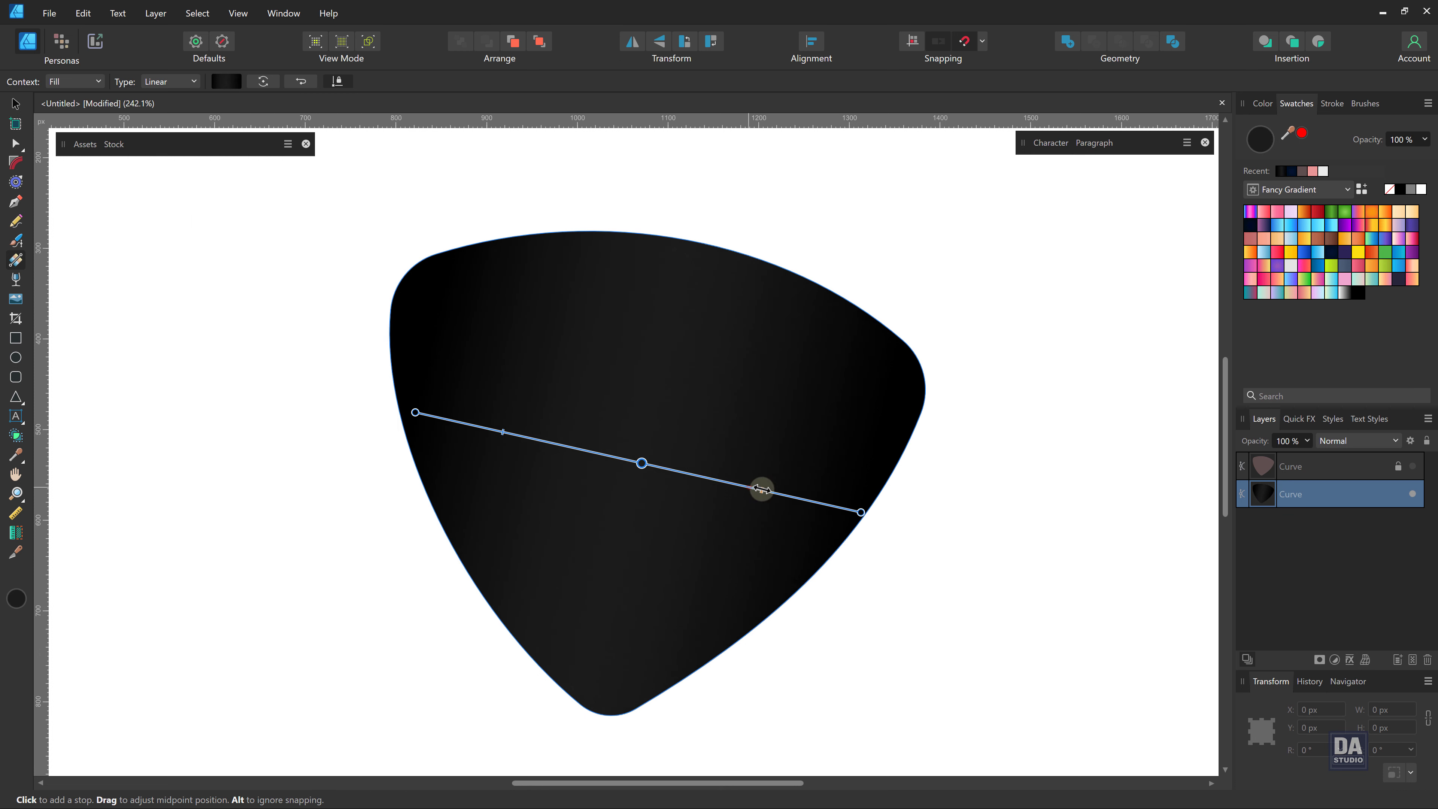
drag(459, 466, 878, 472)
mouse_move(459, 465)
mouse_down()
mouse_move(407, 416)
mouse_move(410, 447)
mouse_up()
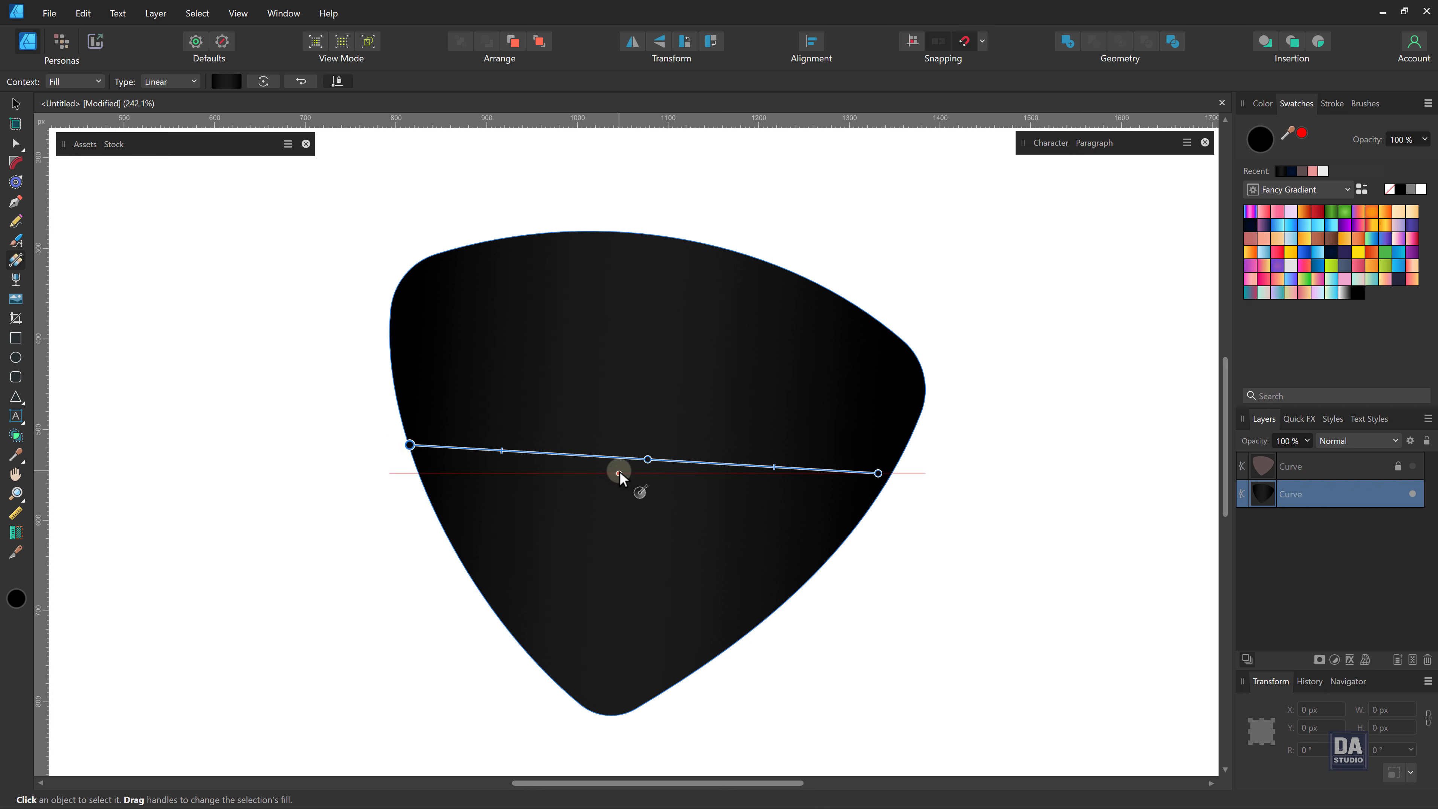
Add a dark grey stop and another stop near the left at 17%, shifting the midpoint right.
click(610, 457)
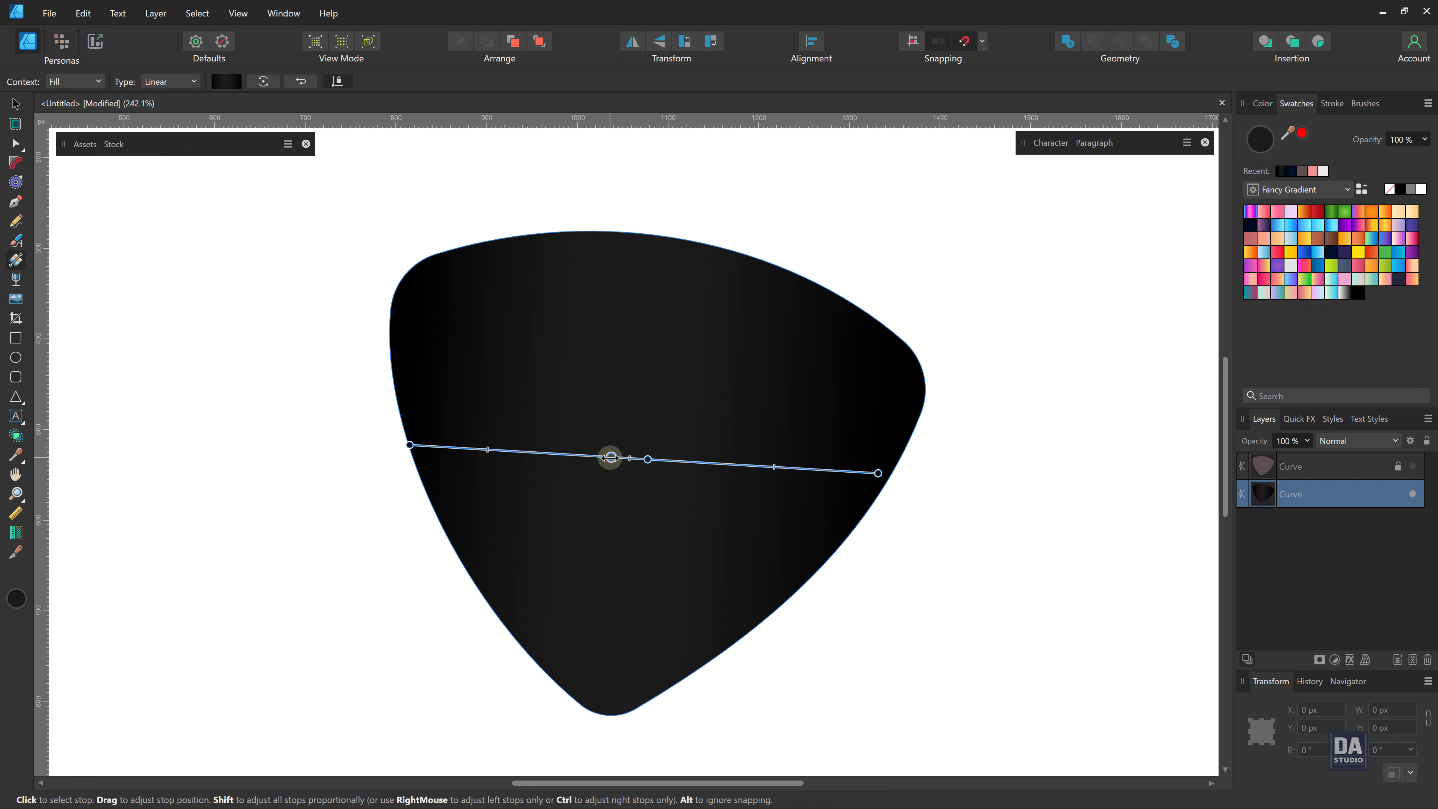
click(227, 81)
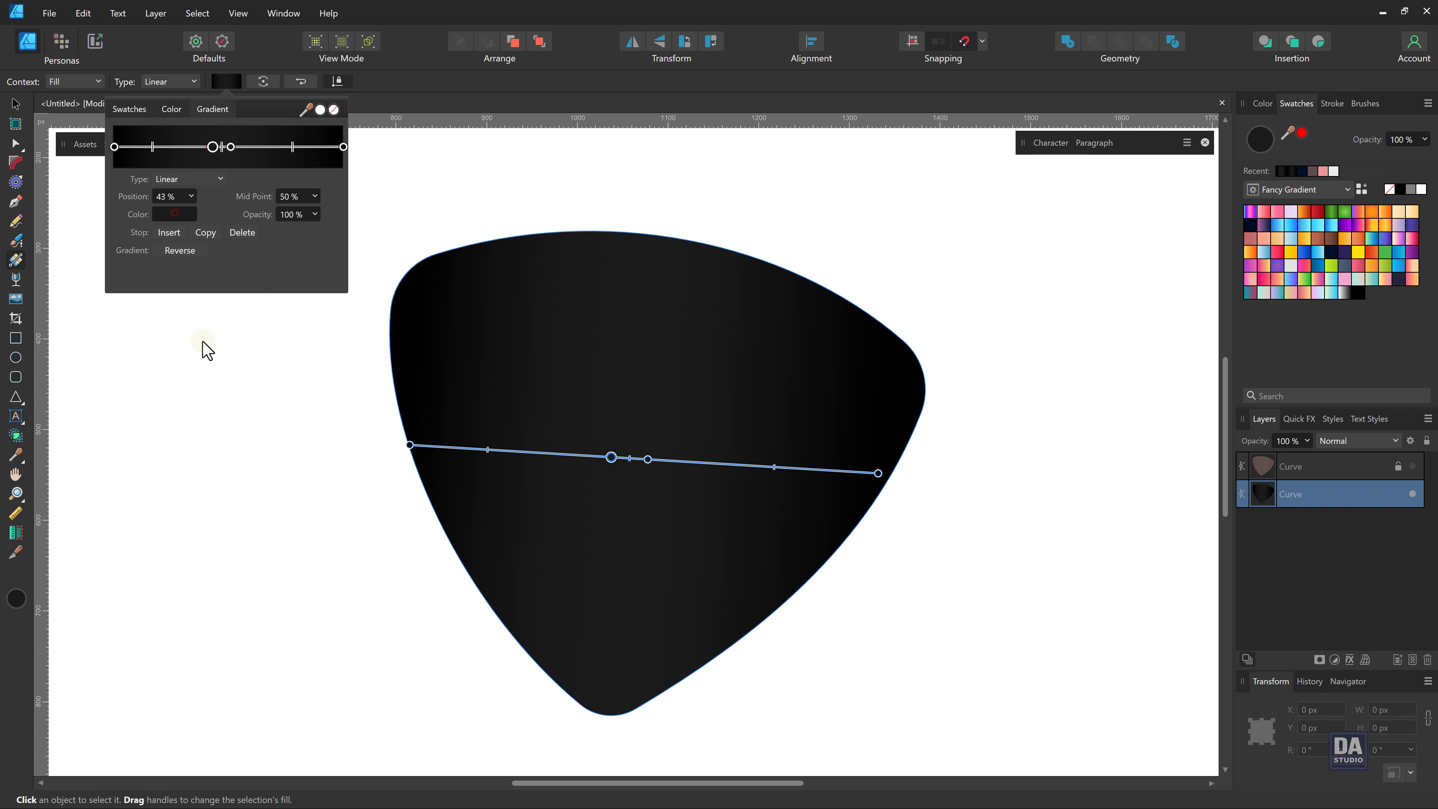
click(178, 214)
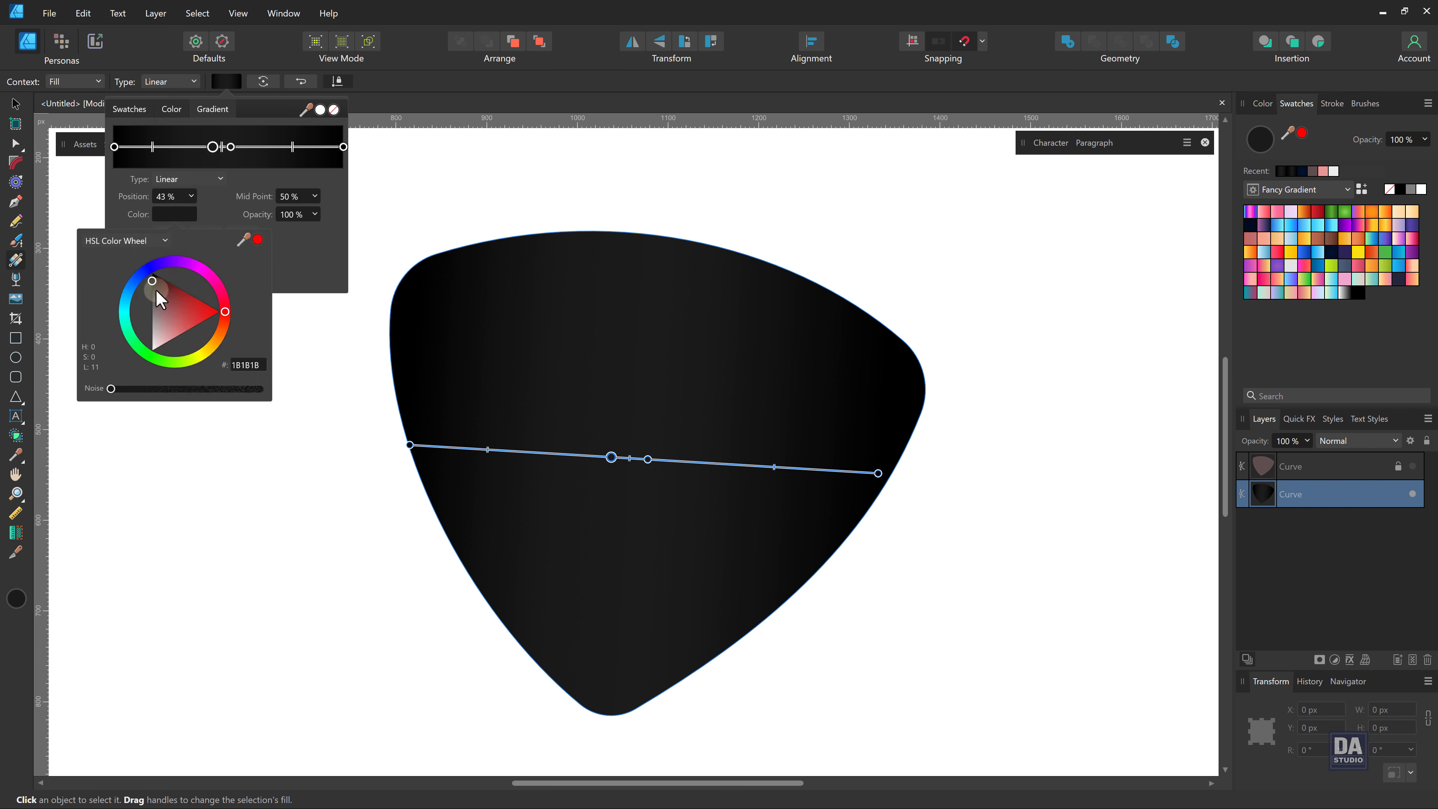
drag(156, 291, 145, 285)
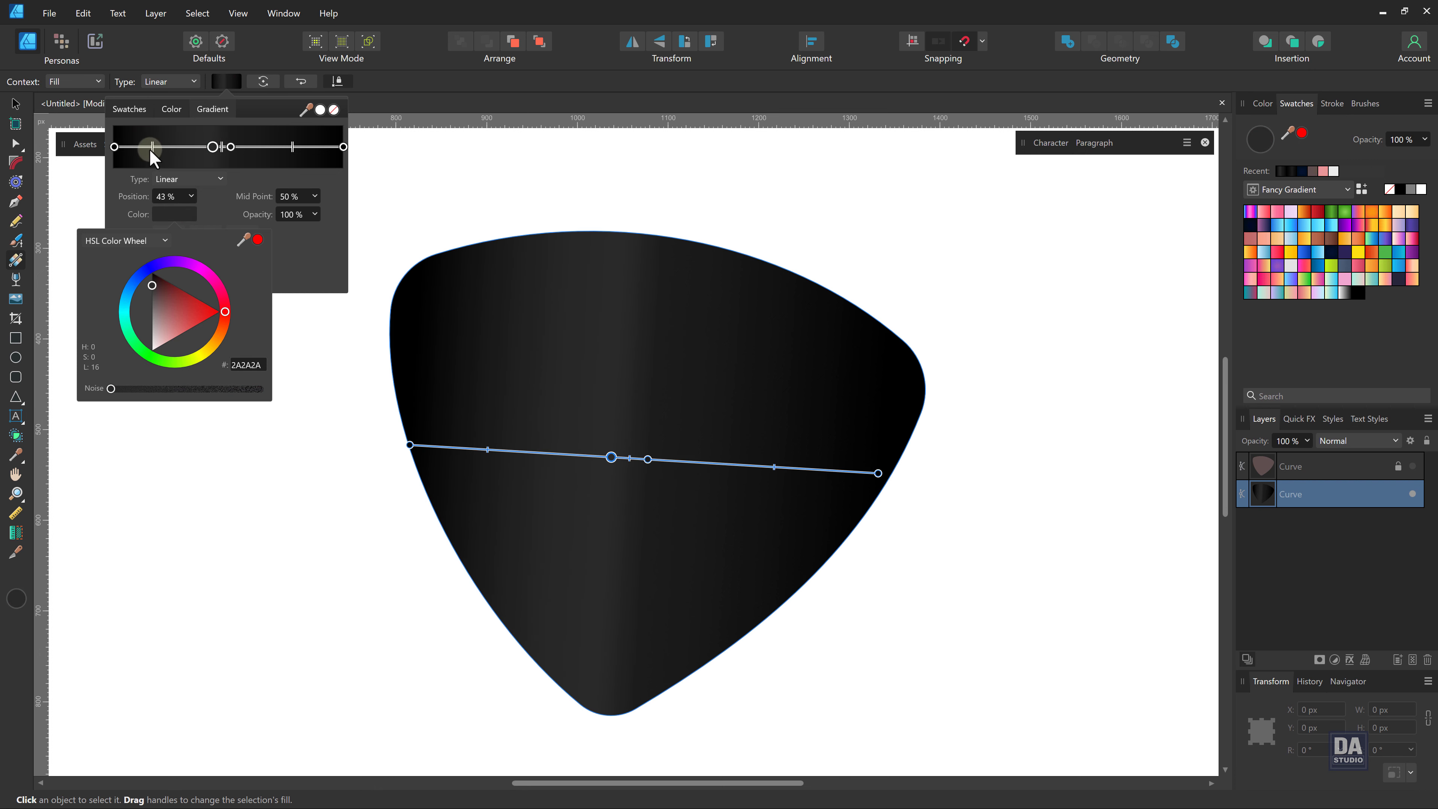
drag(151, 151, 174, 152)
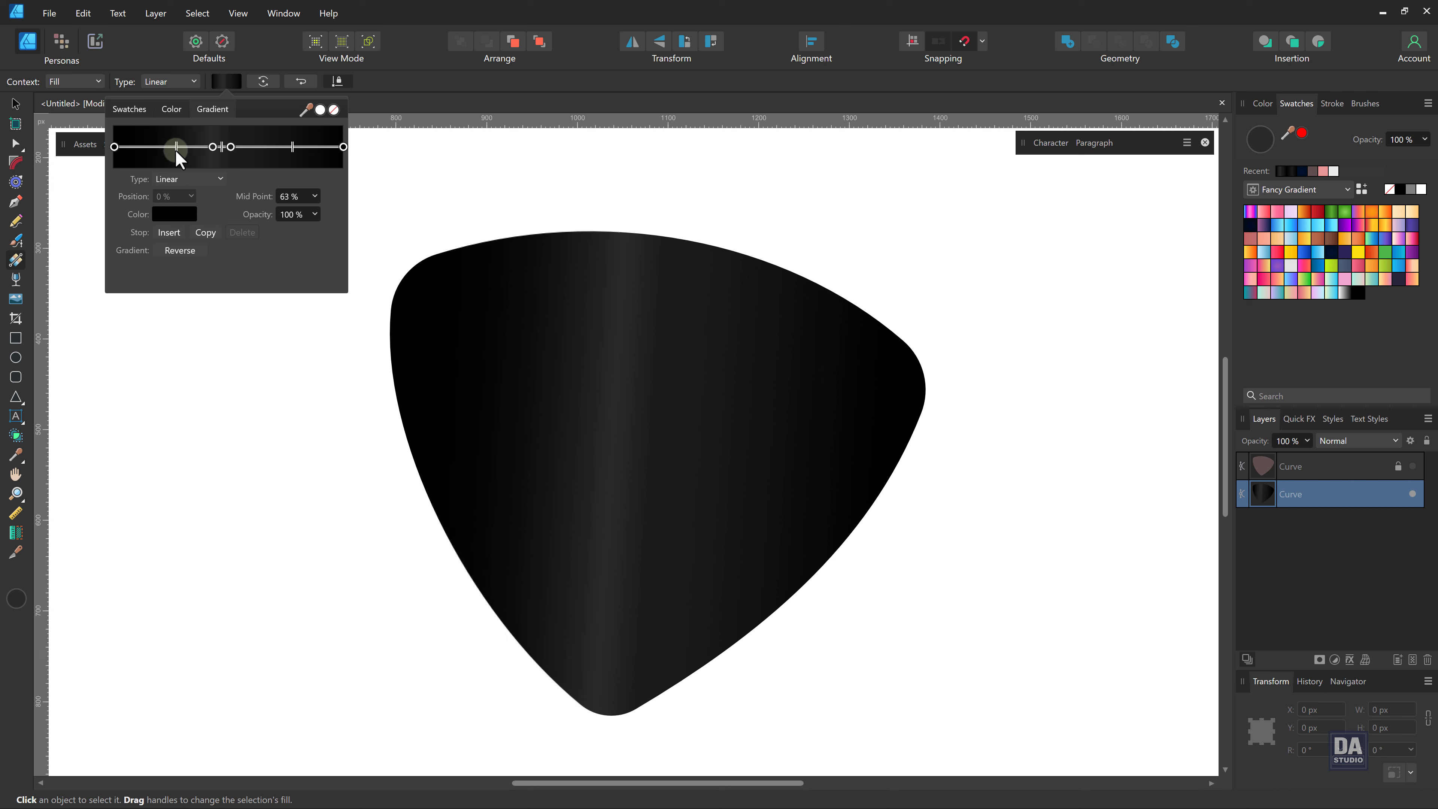
click(157, 149)
drag(150, 151, 147, 151)
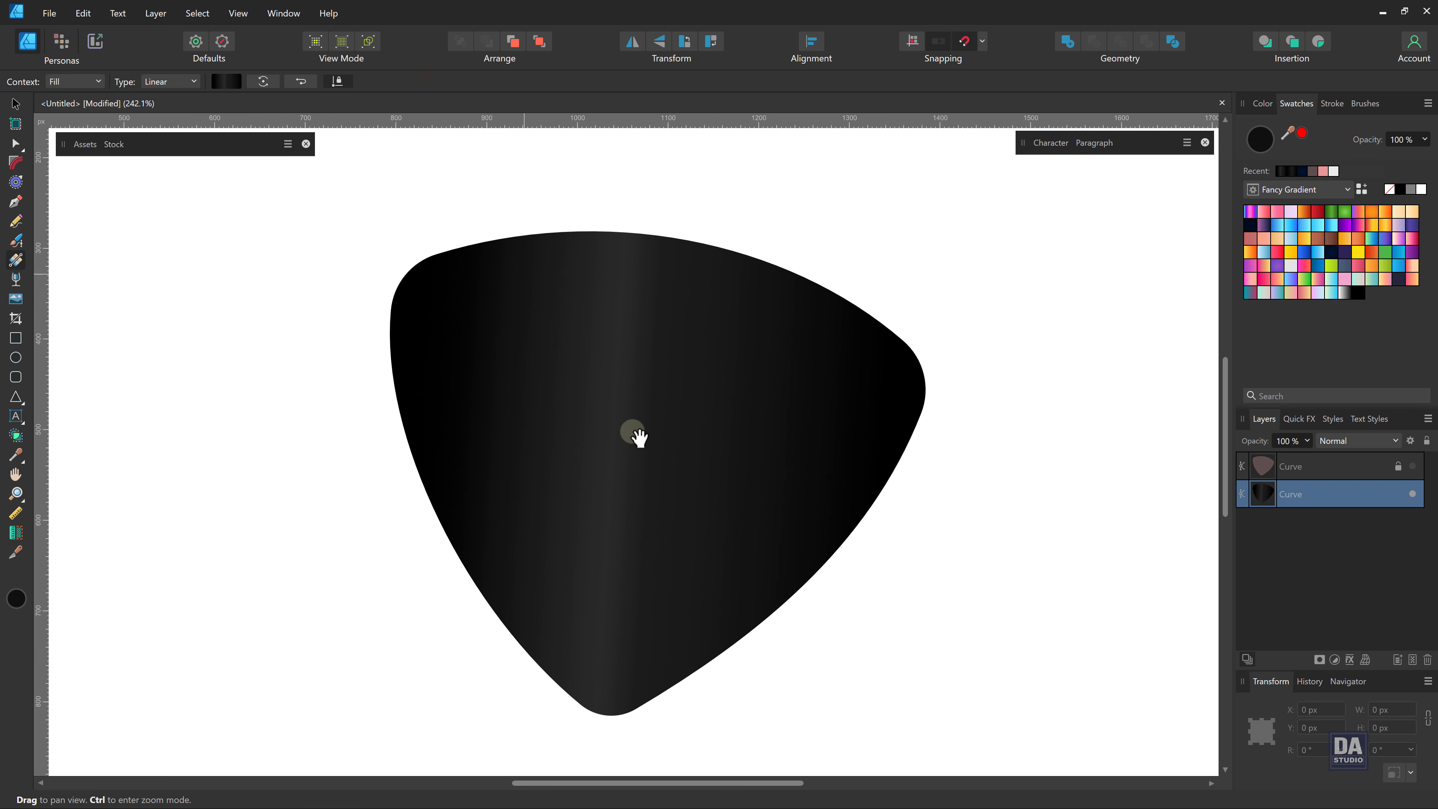
drag(635, 427, 714, 498)
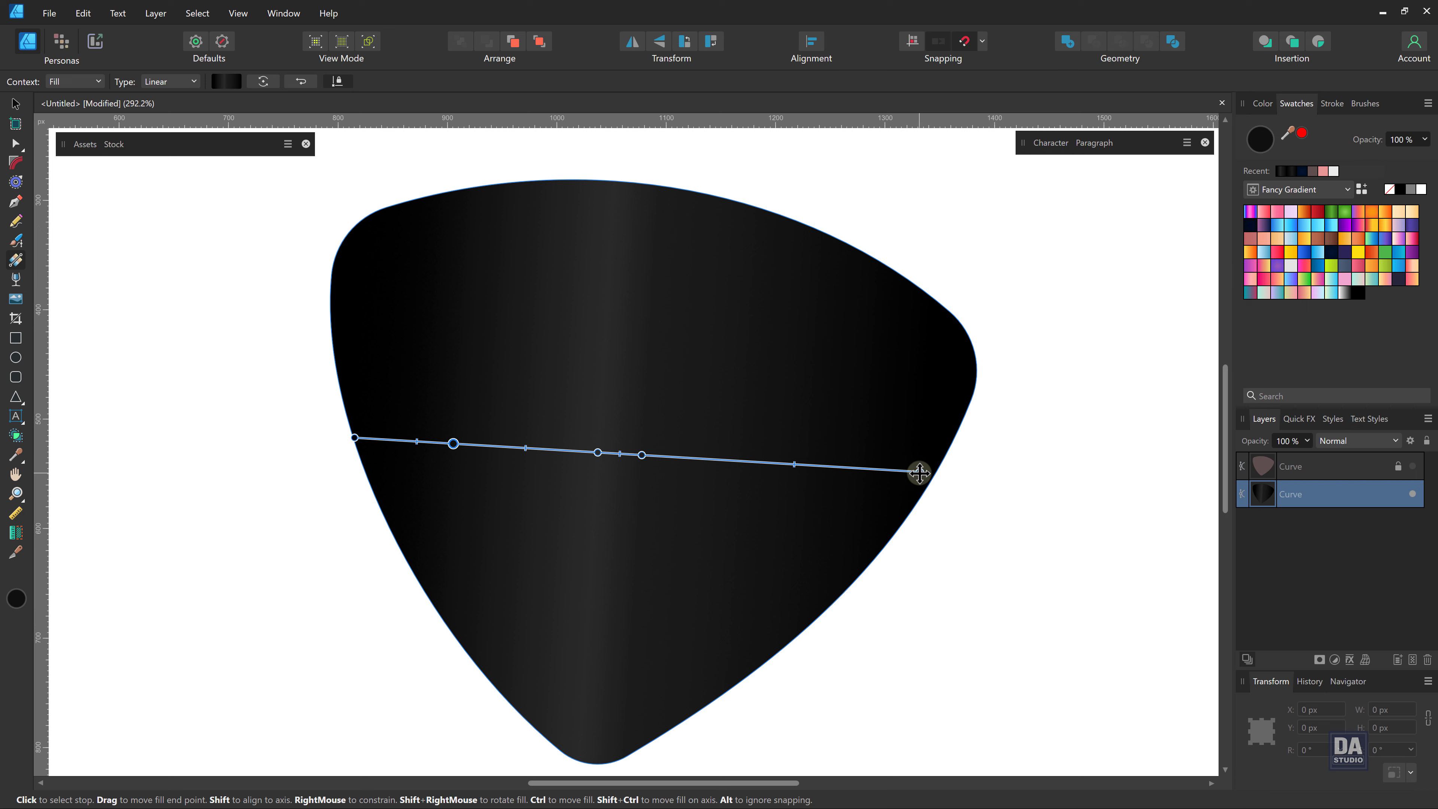
Stretch the outer gradient's end past the right edge and unhide the inner pick.
drag(920, 471, 977, 472)
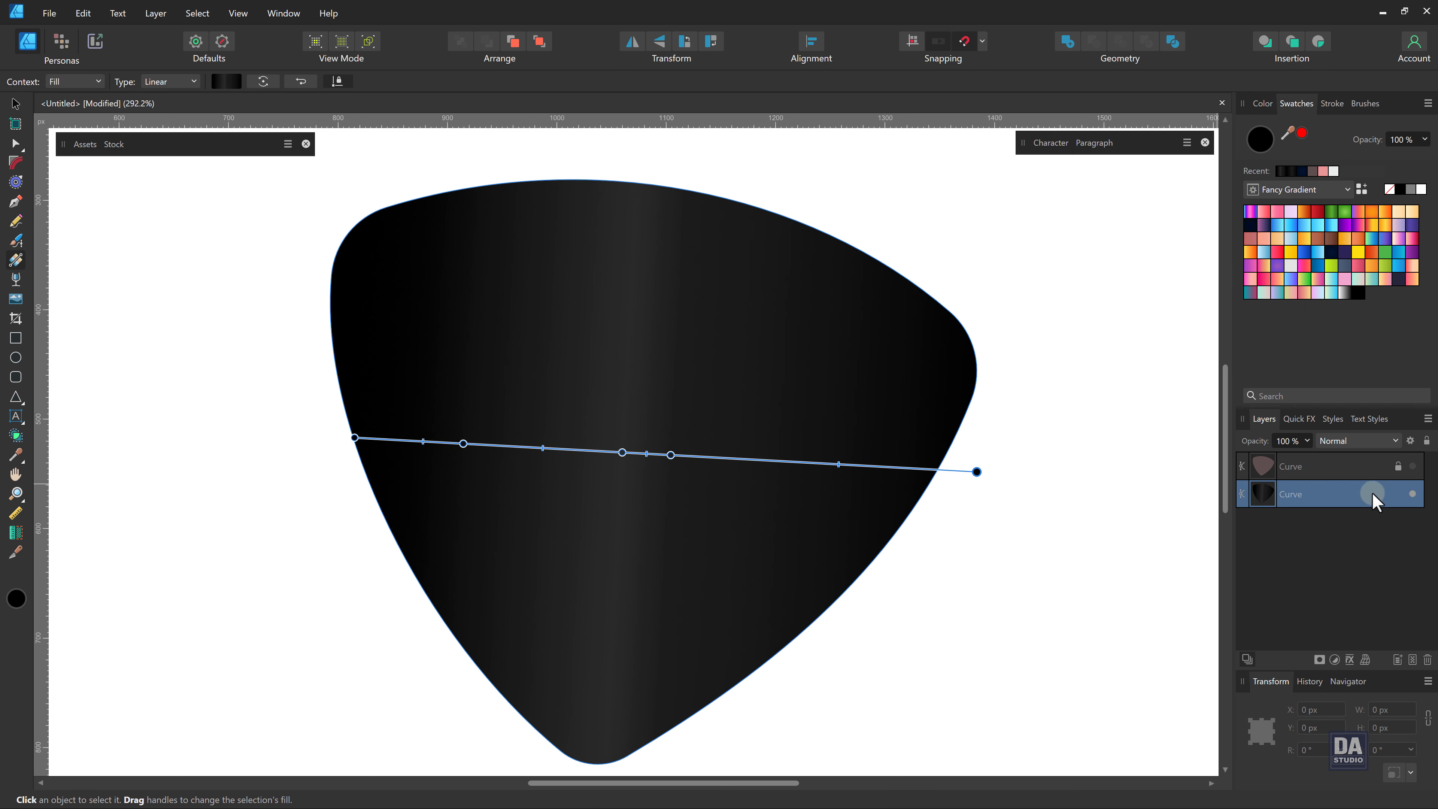
click(1412, 466)
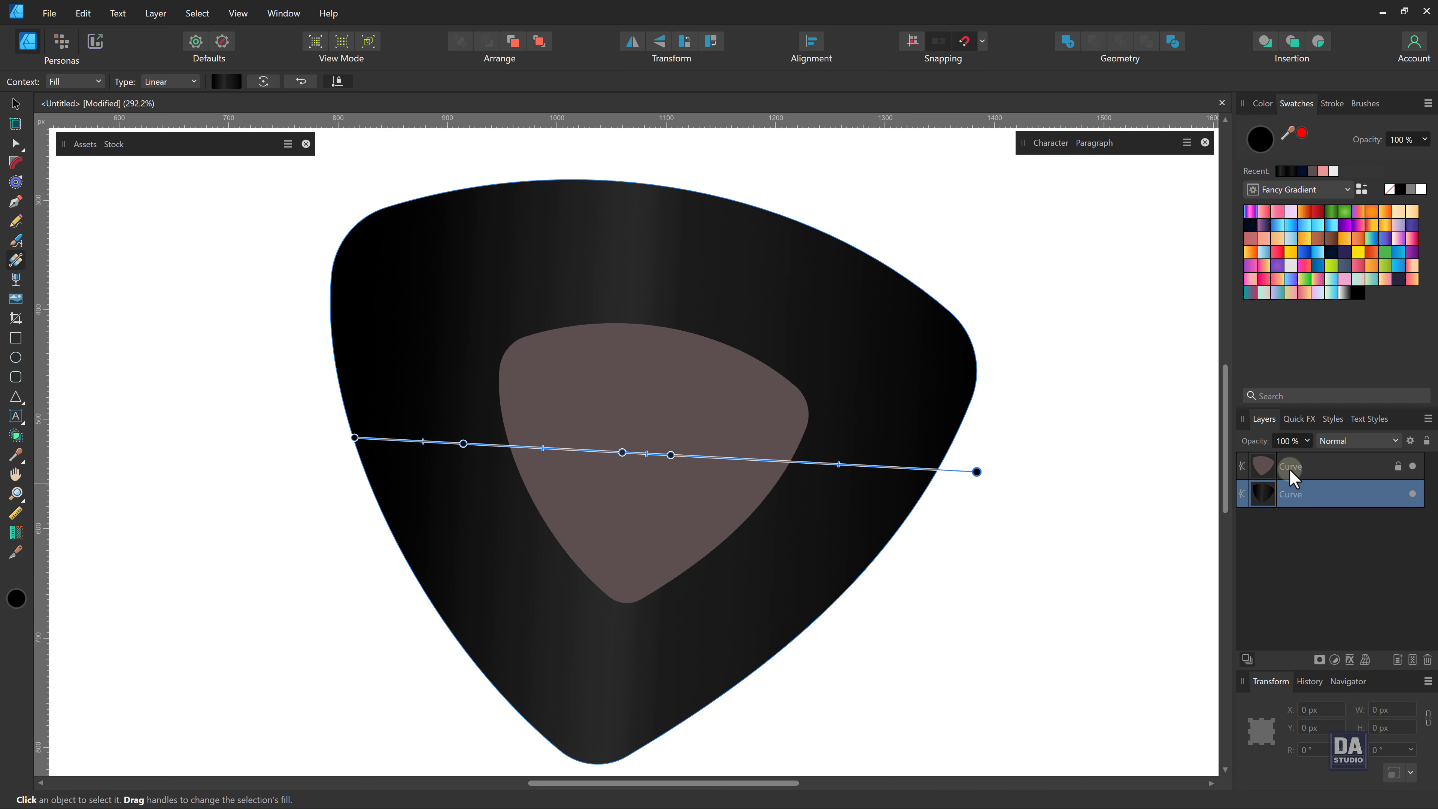
click(1277, 472)
click(765, 479)
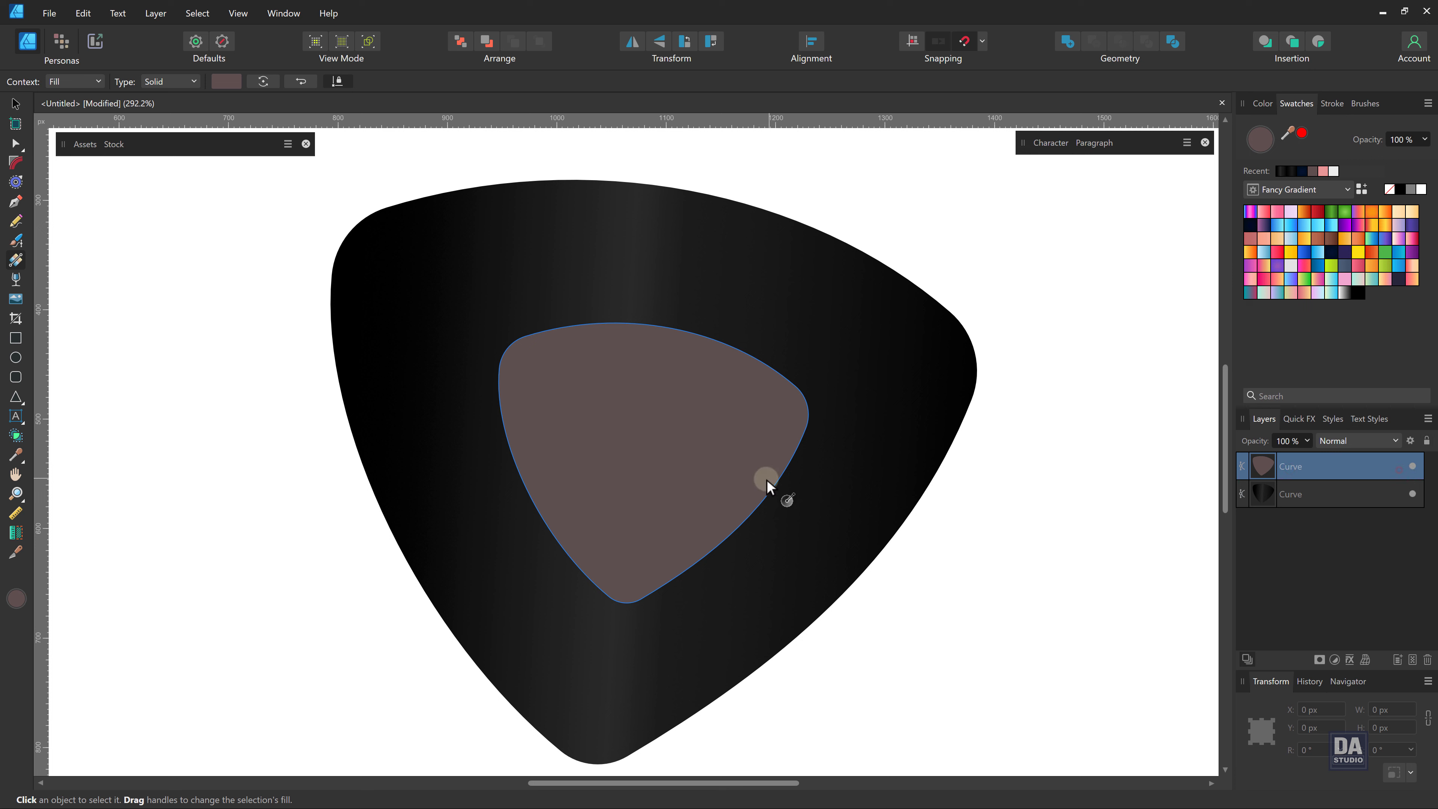
Enlarge the inner pick slightly and fill it with an orange elliptical gradient.
key(v)
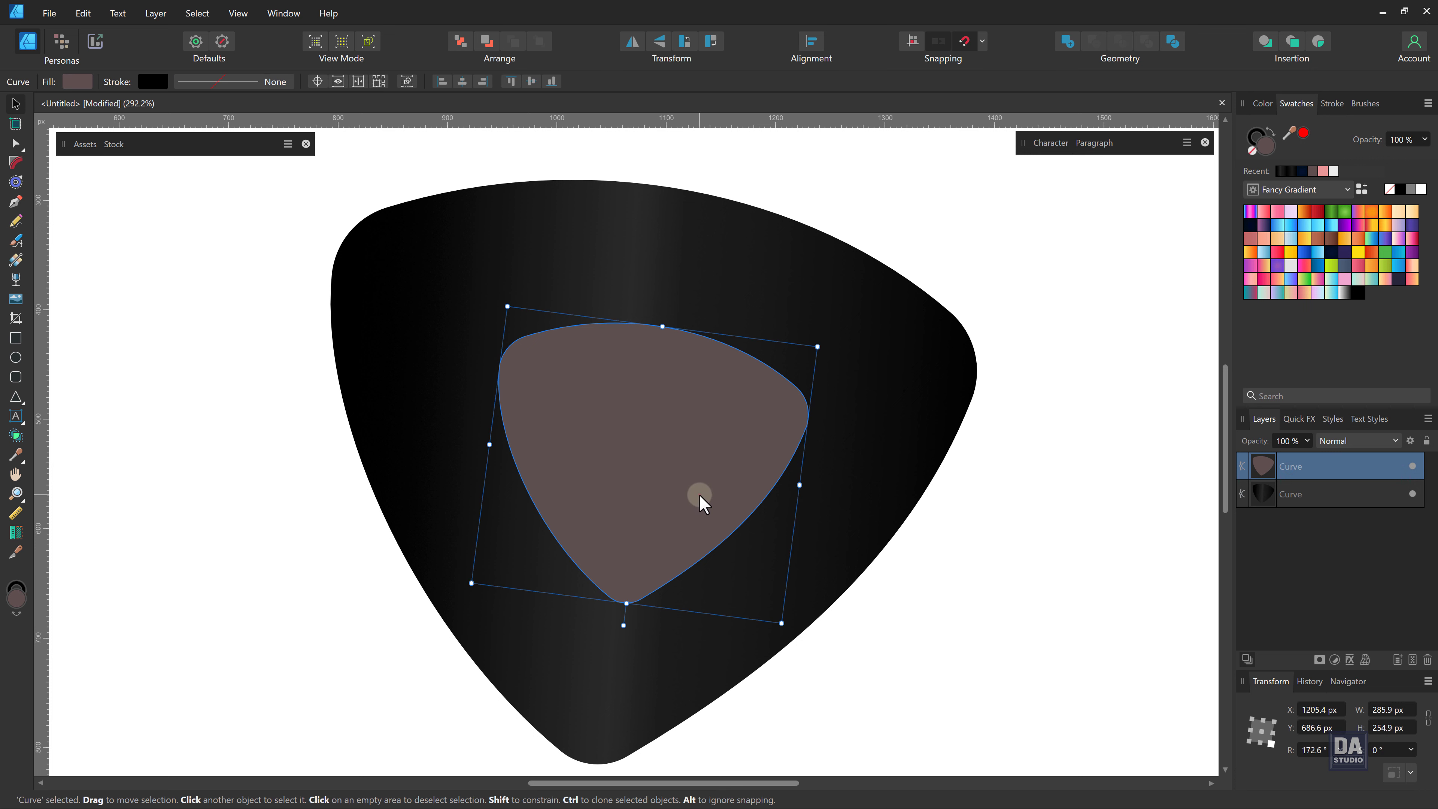
drag(817, 346, 831, 337)
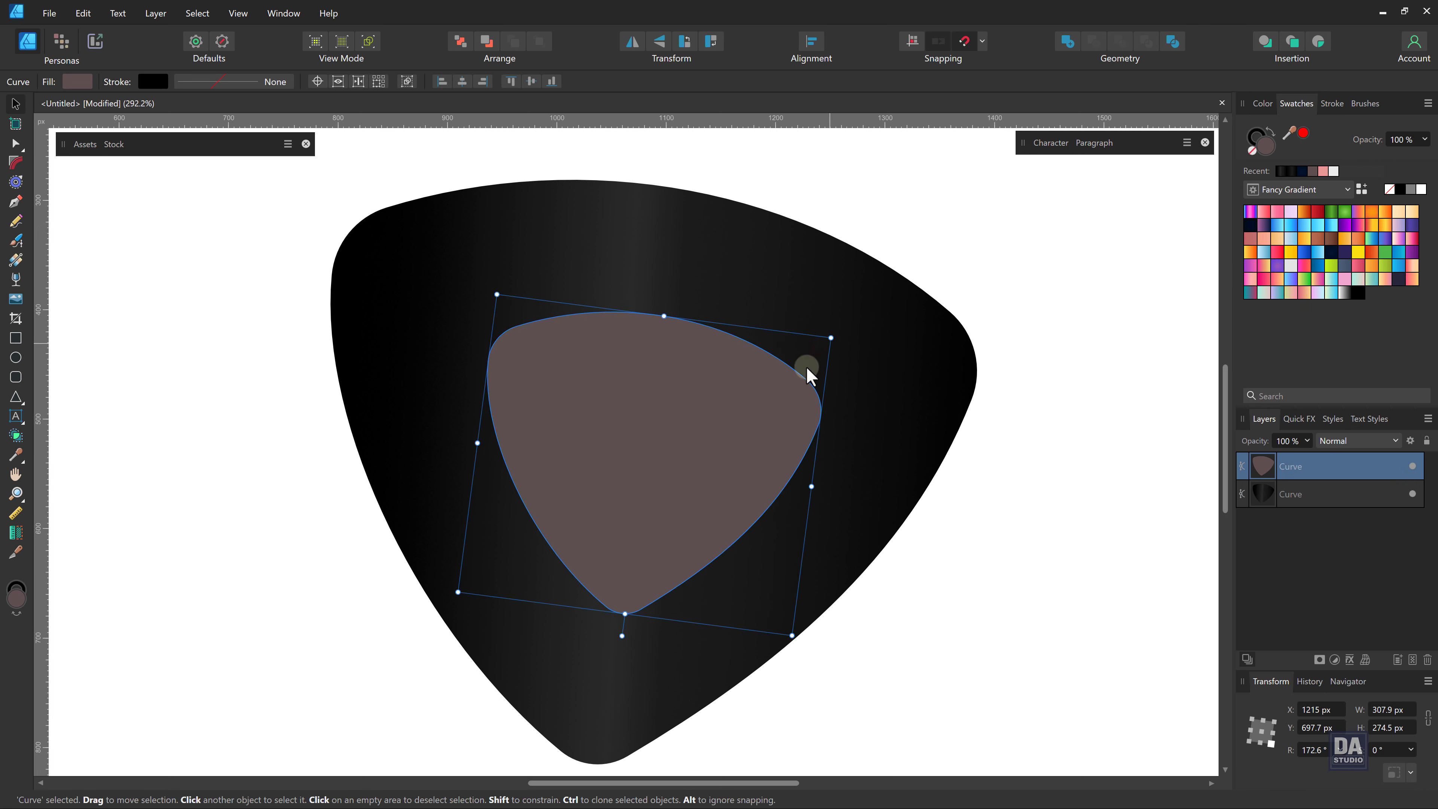
drag(722, 434, 725, 433)
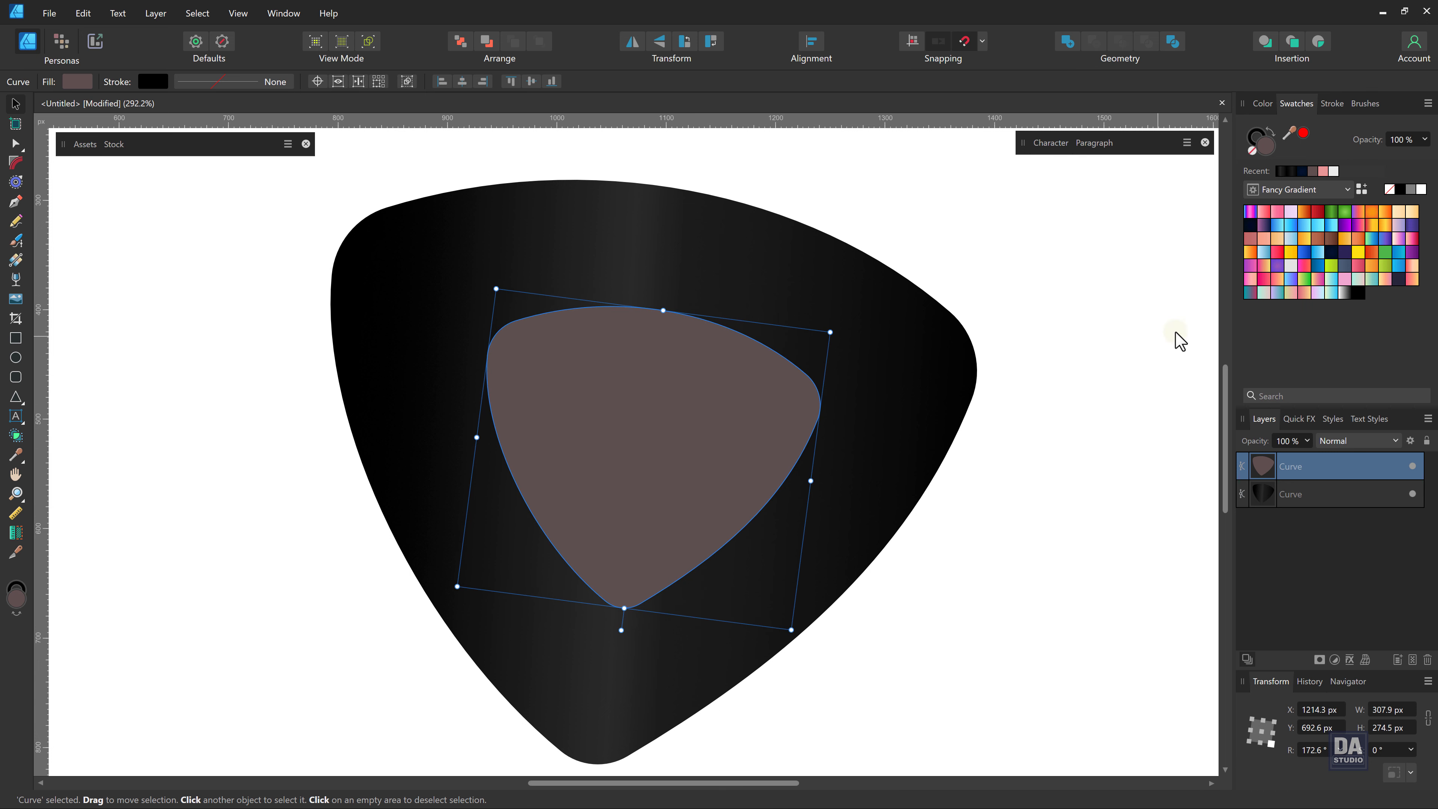
click(1368, 212)
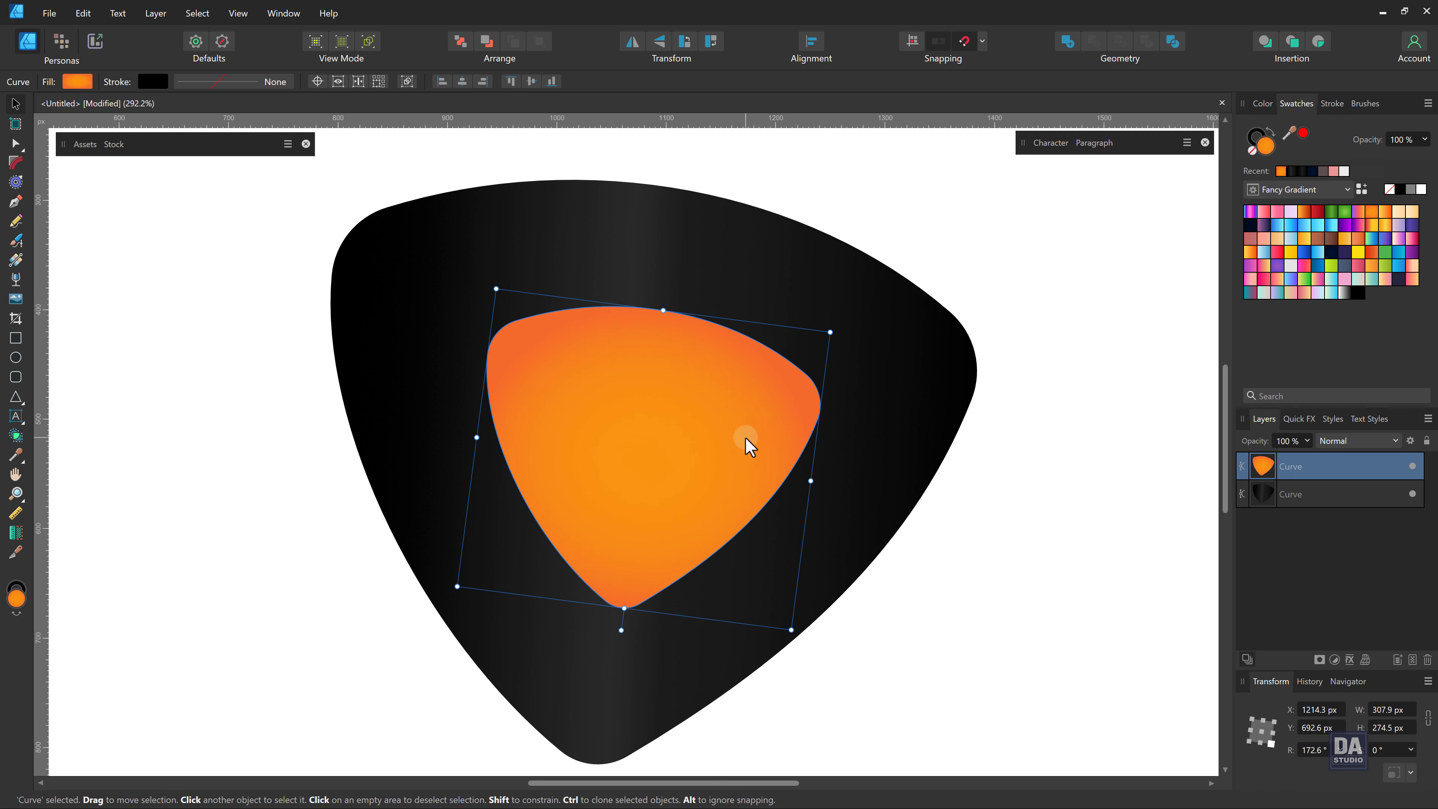
click(16, 260)
Give the inner pick an elliptical gradient: yellow centre stop, midpoint near 57%, red-orange F4642C edge stop.
click(185, 81)
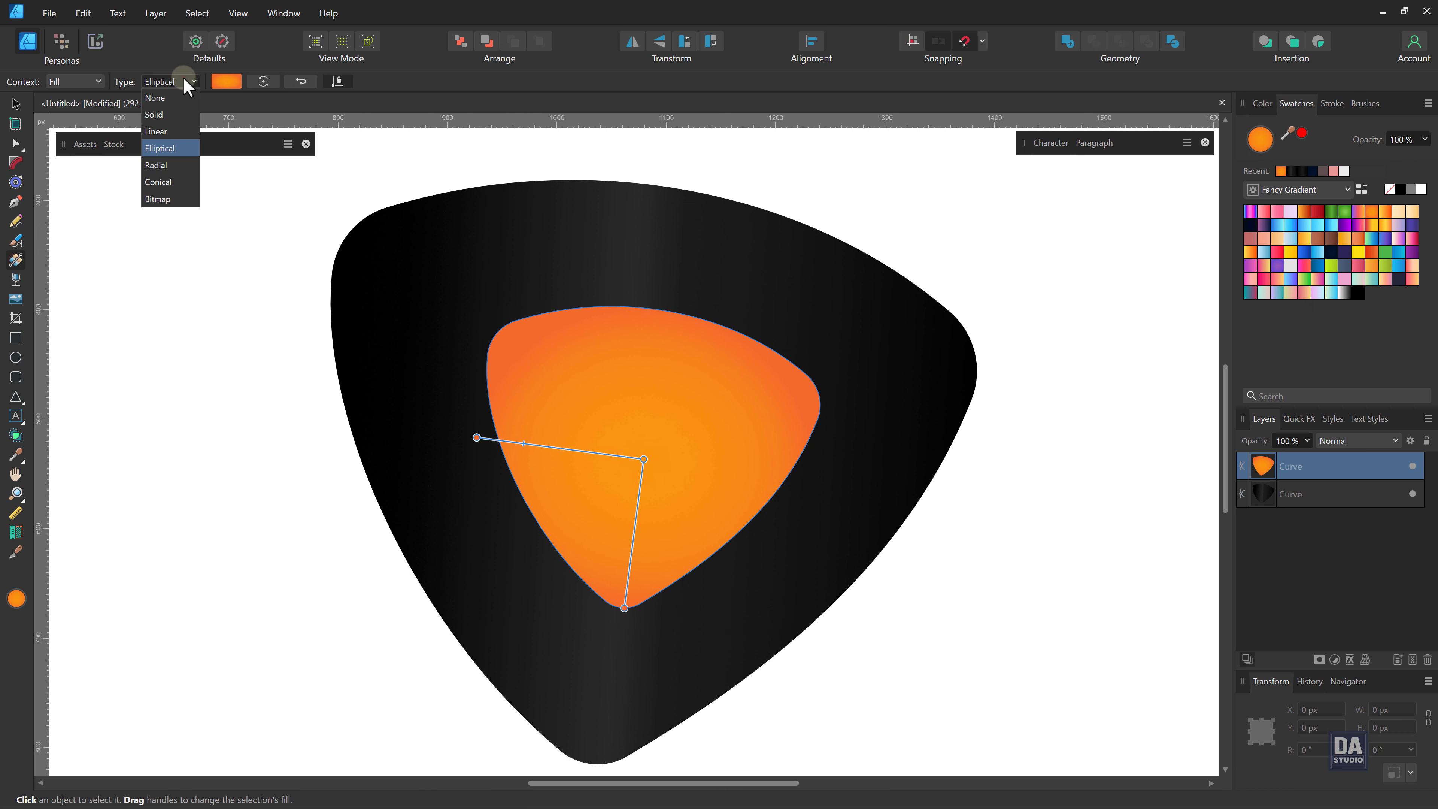
click(173, 149)
click(227, 81)
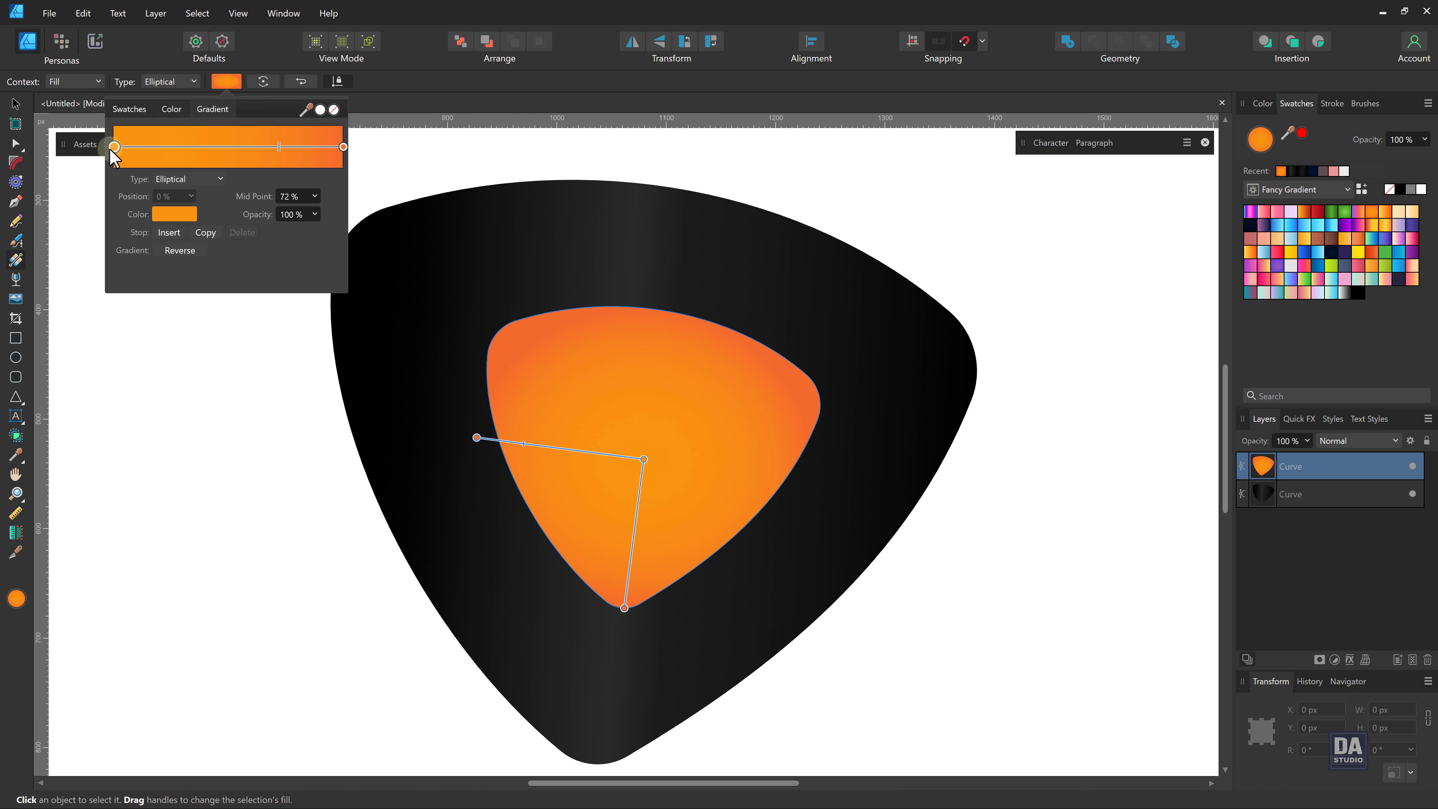
click(173, 213)
drag(212, 345, 212, 355)
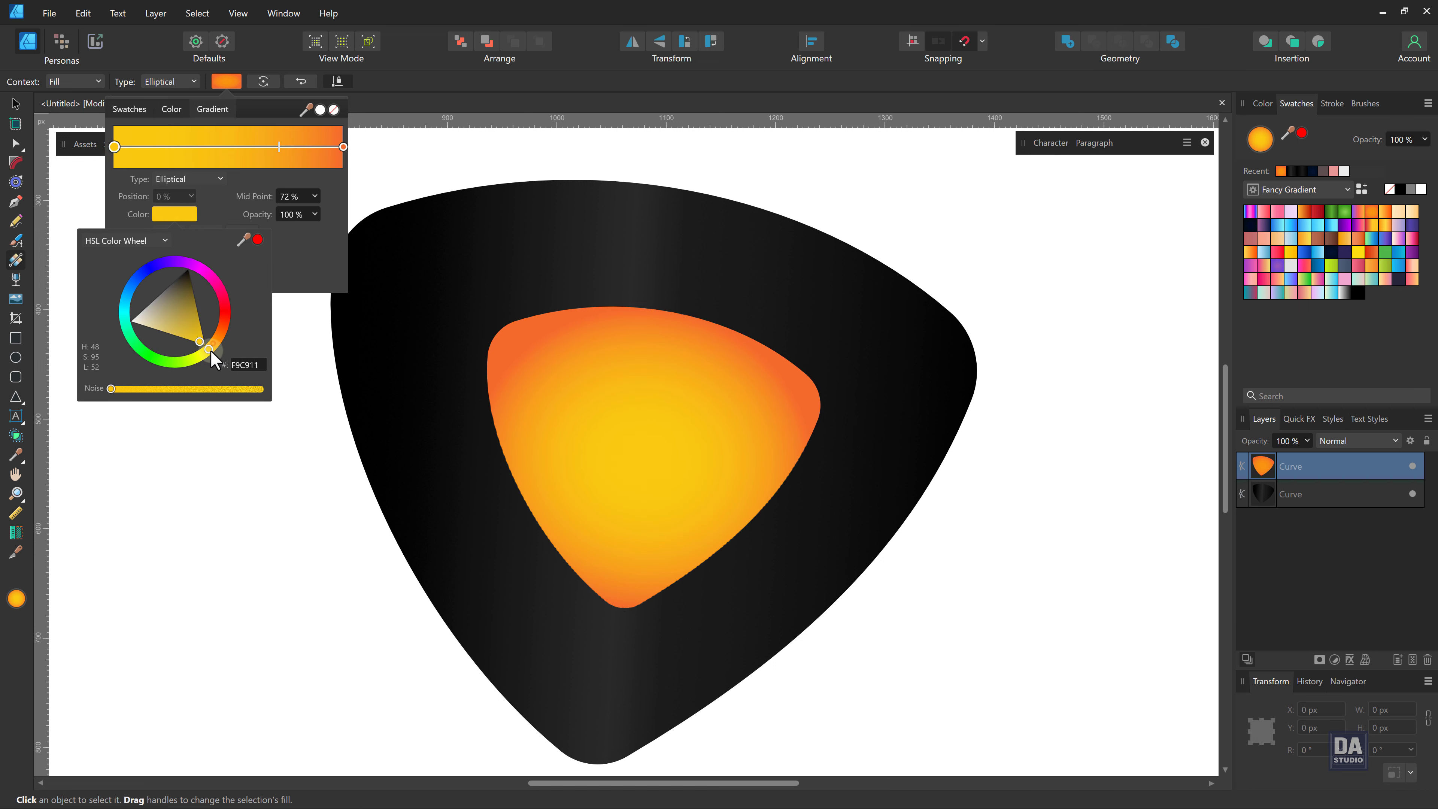
click(279, 149)
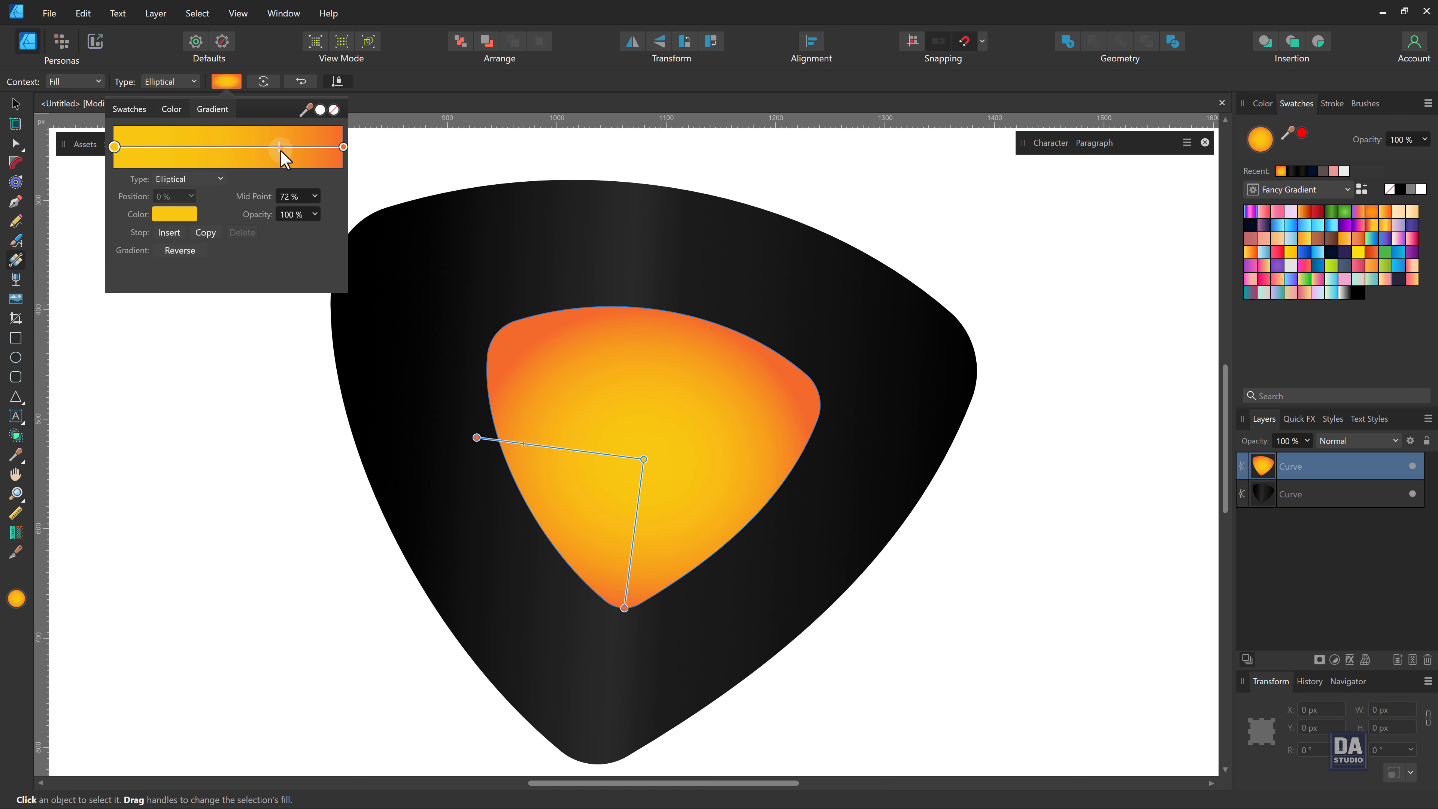
mouse_move(279, 147)
mouse_down()
mouse_move(227, 148)
mouse_move(243, 151)
mouse_up()
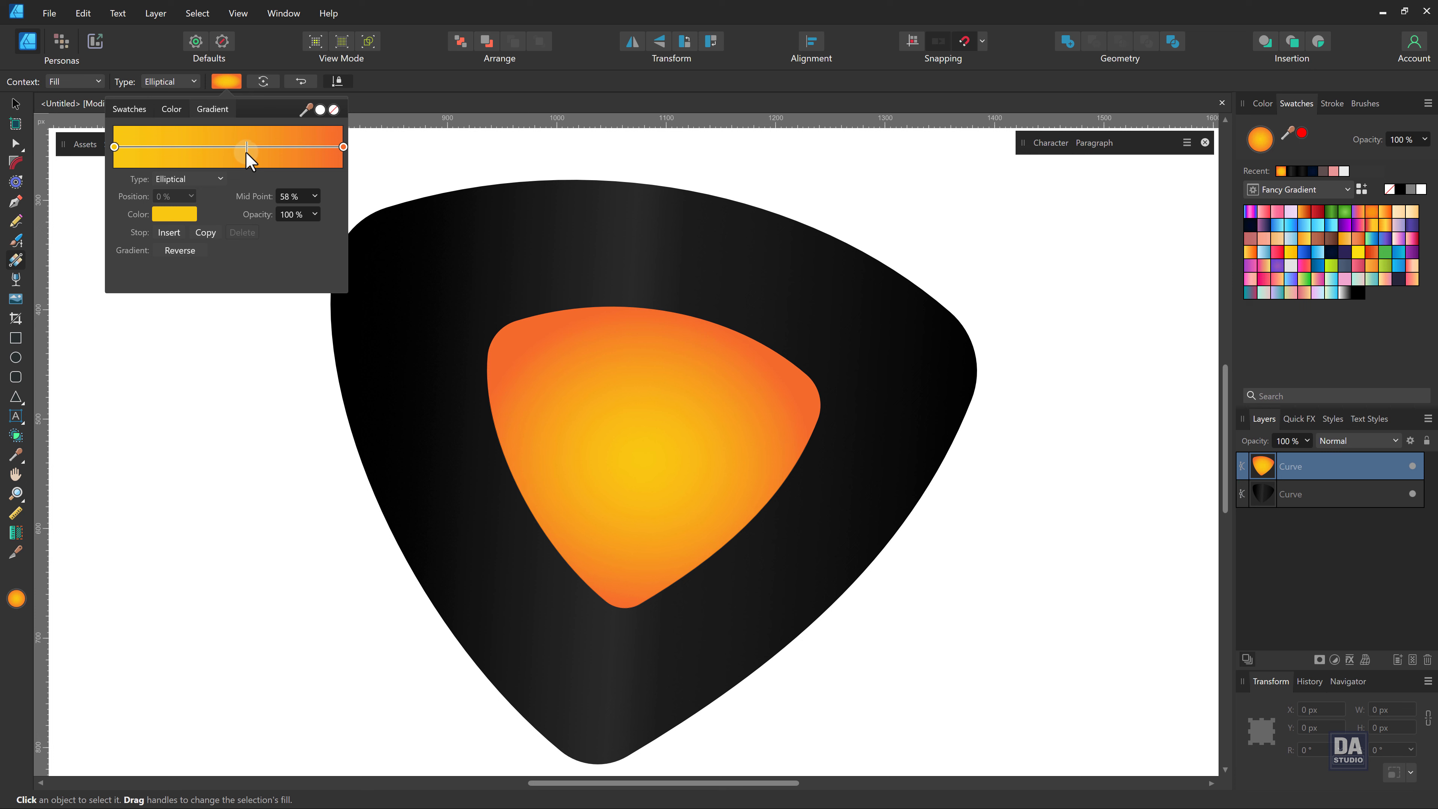
click(342, 147)
click(181, 215)
drag(212, 334, 227, 332)
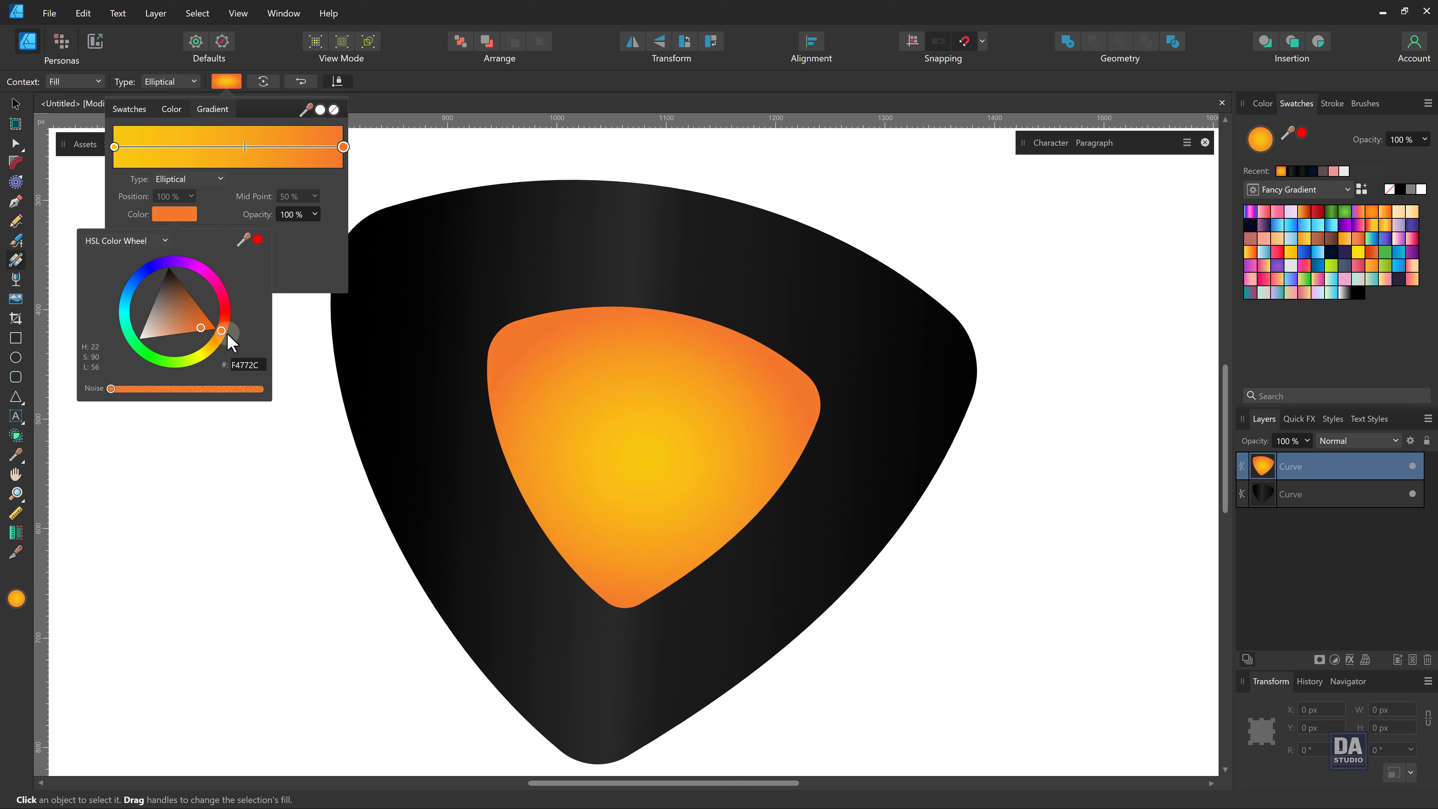
drag(227, 332, 231, 343)
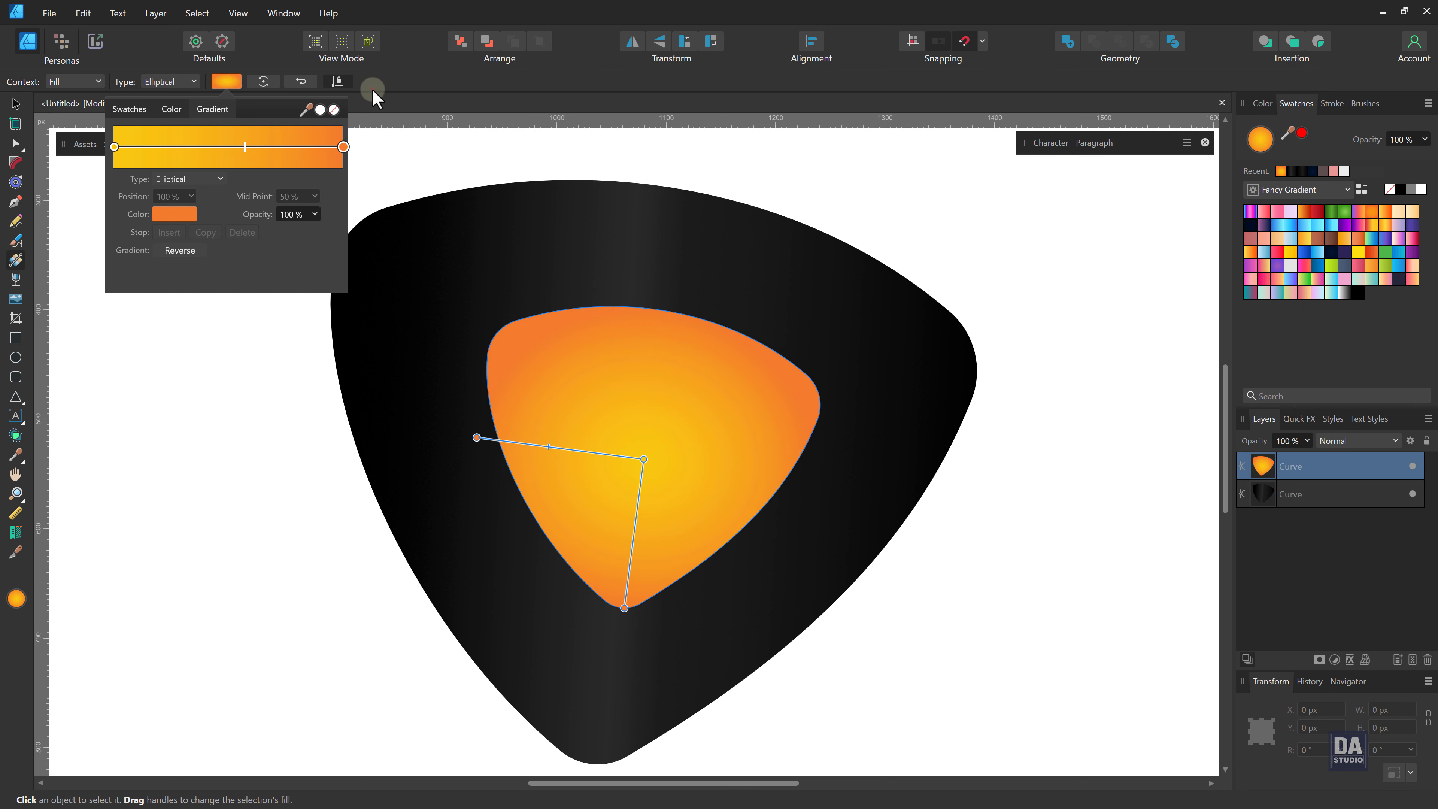
click(641, 439)
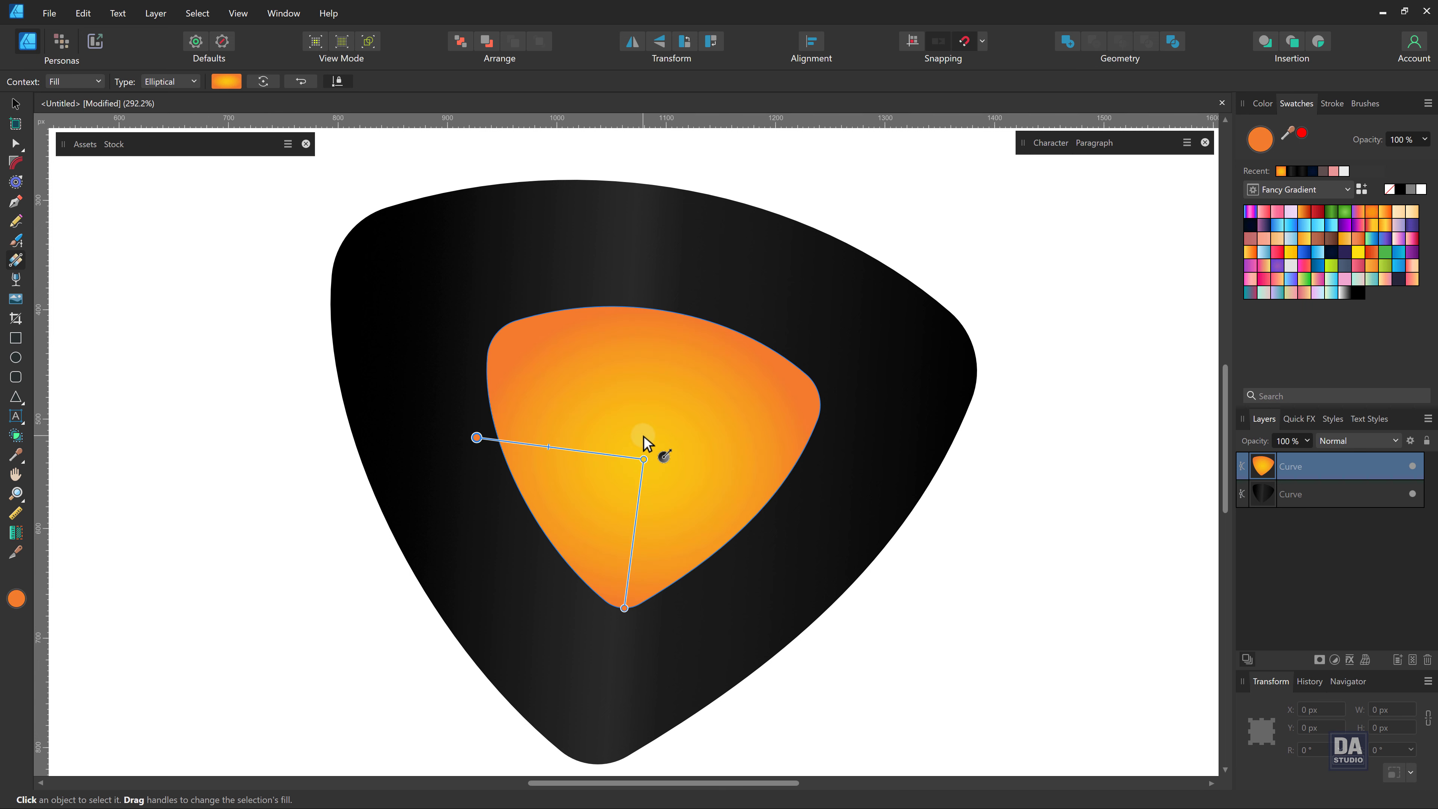
Redraw the inner pick's elliptical gradient wider across the shape and lift its yellow centre slightly.
drag(644, 434, 768, 469)
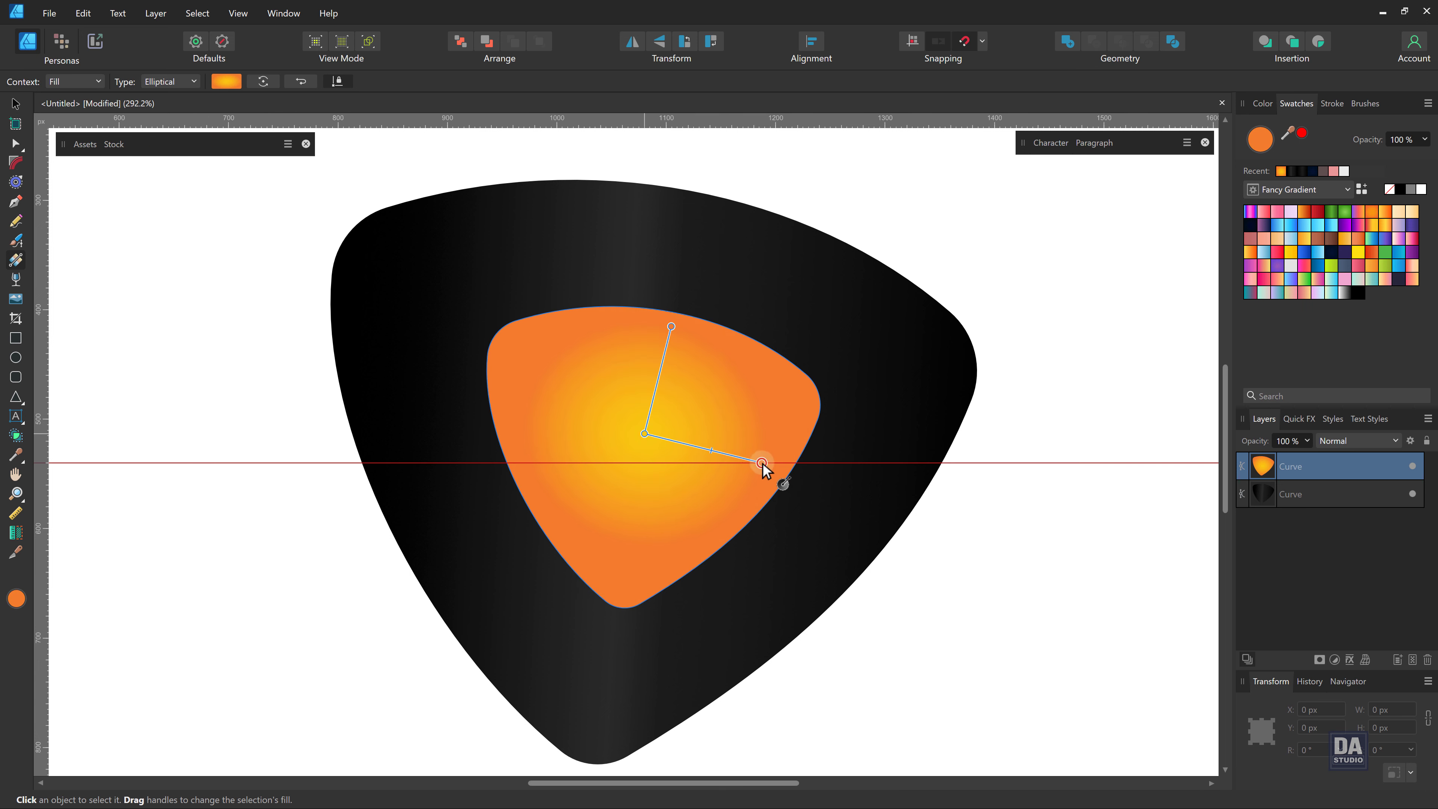
drag(641, 440, 641, 462)
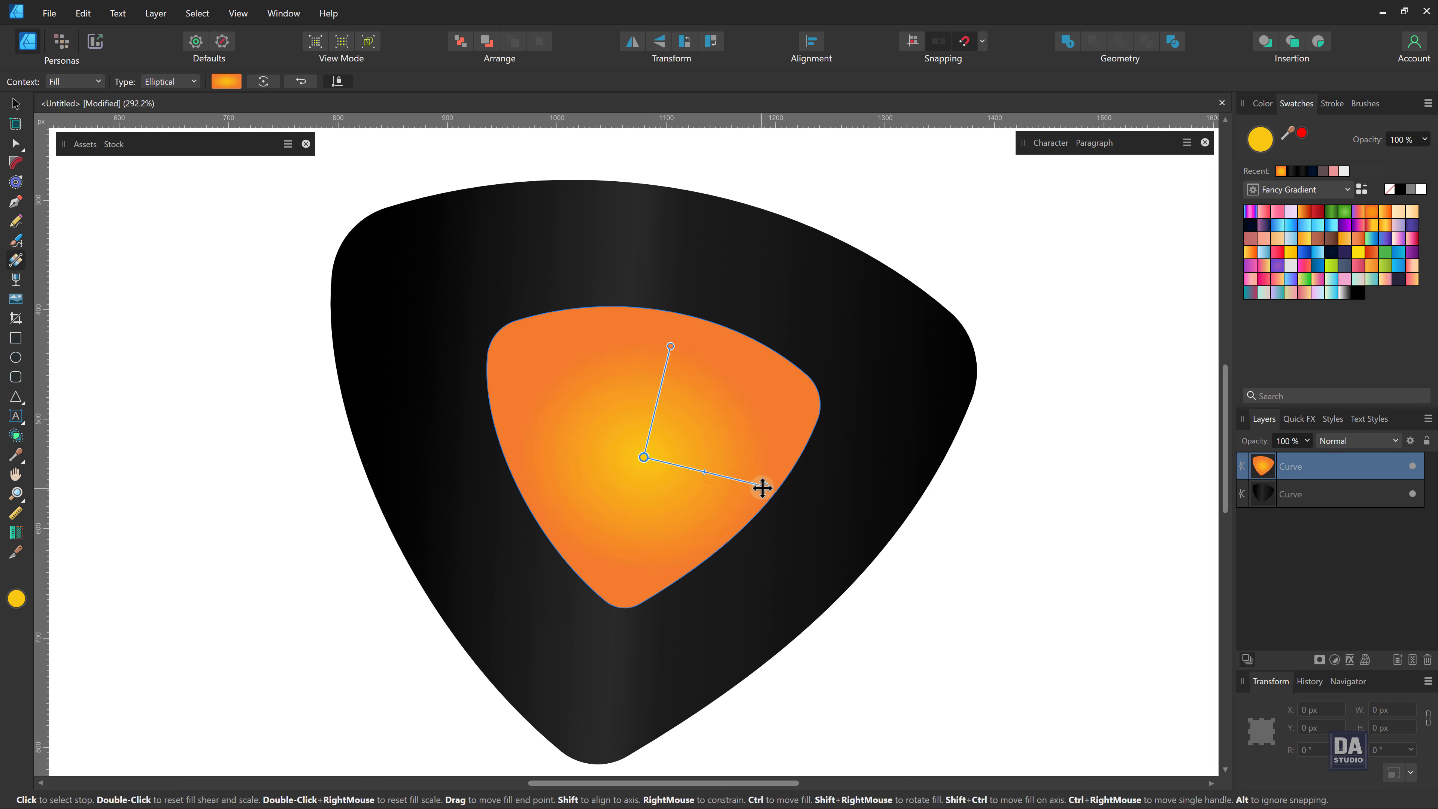
drag(765, 487, 793, 494)
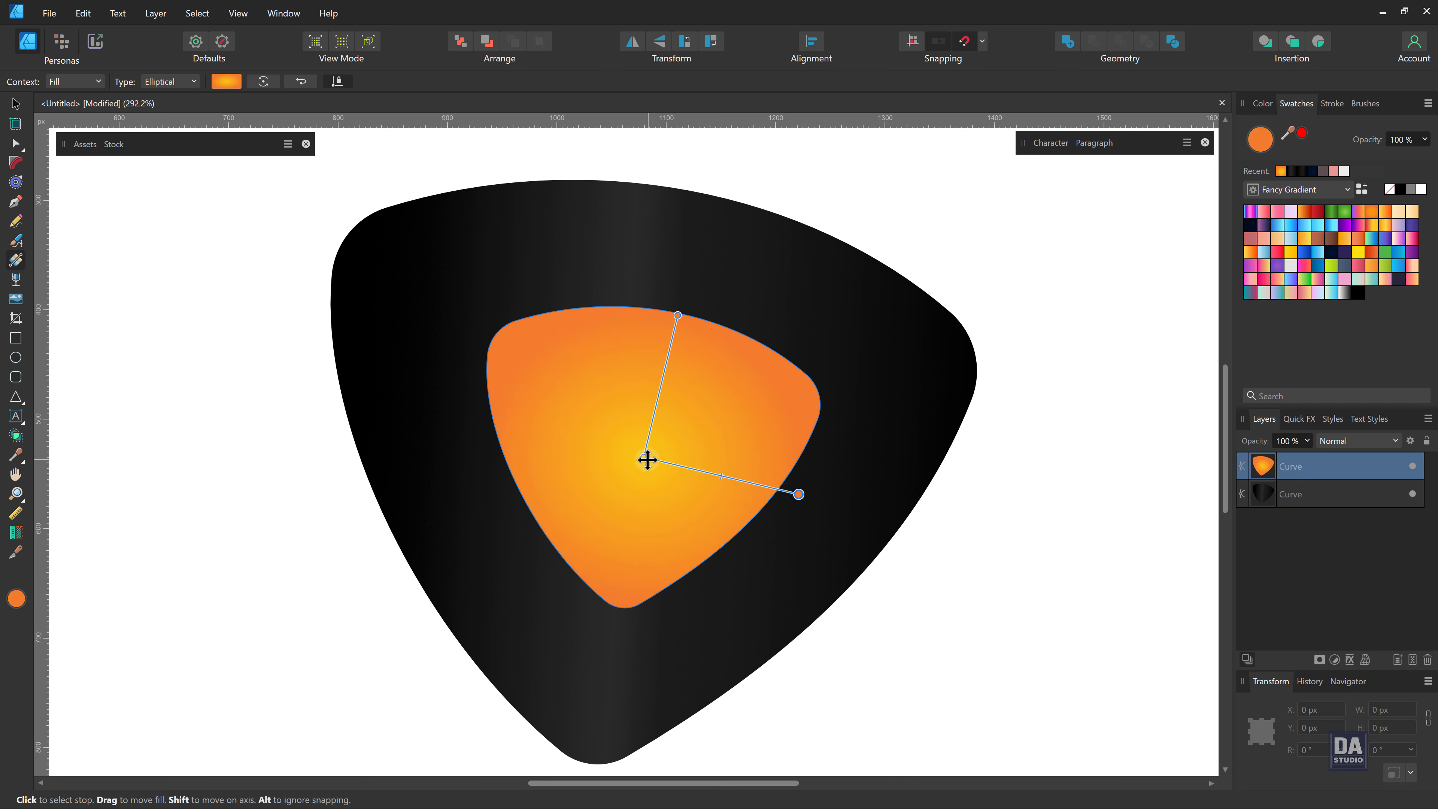
drag(644, 457, 640, 449)
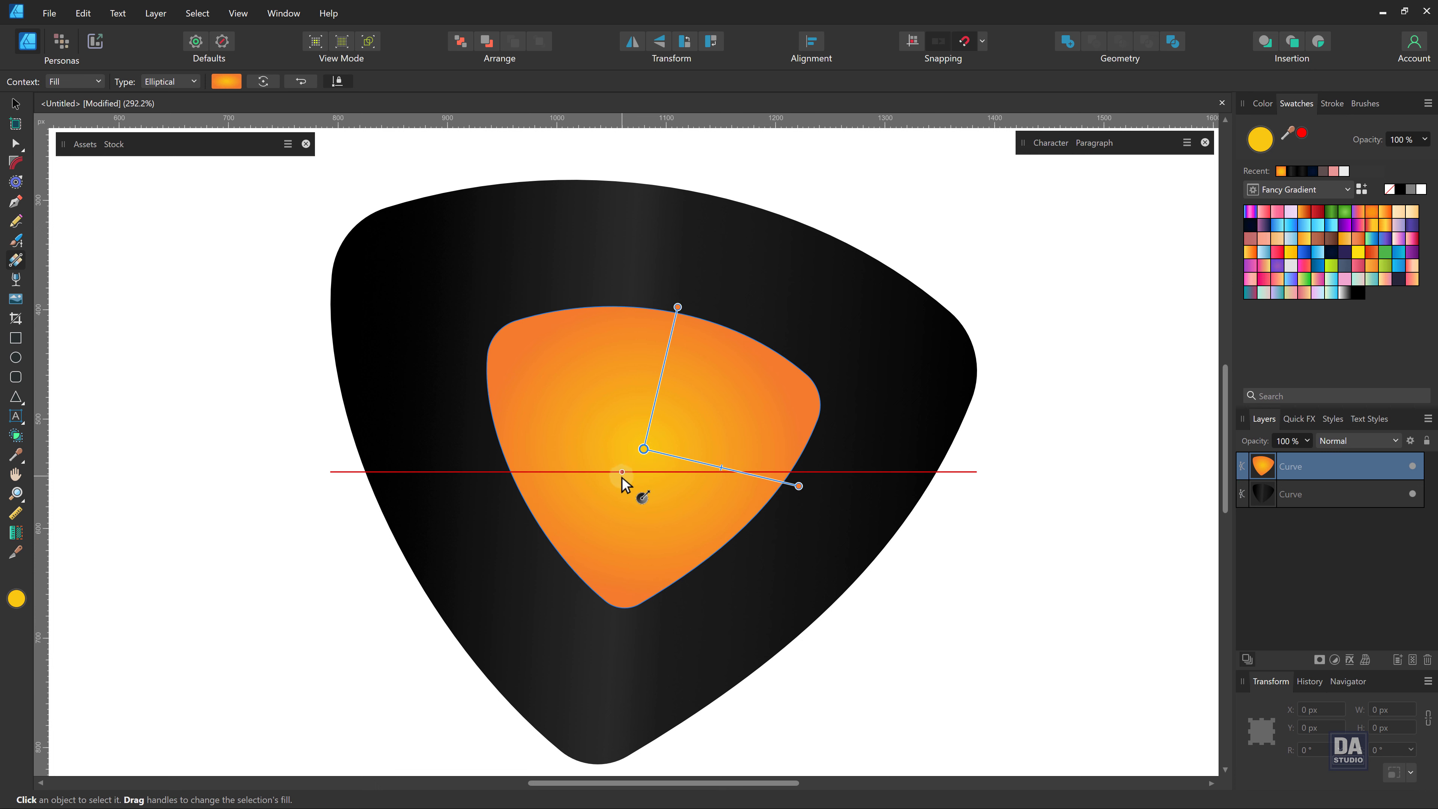
Duplicate the orange inner pick's Curve layer and shrink the copy to about 268 × 239 px.
key(v)
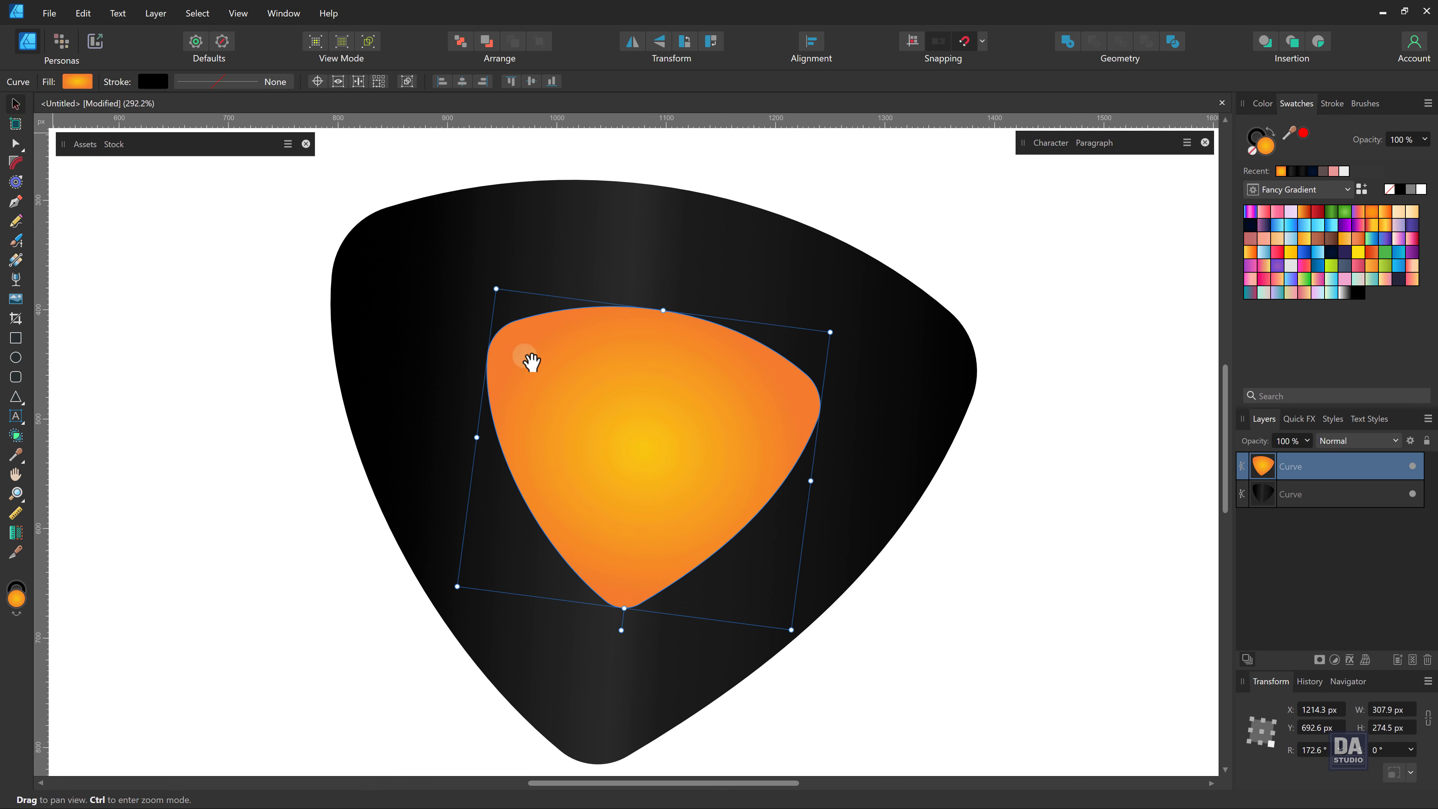
scroll(690, 394, up, 2)
scroll(719, 406, up, 1)
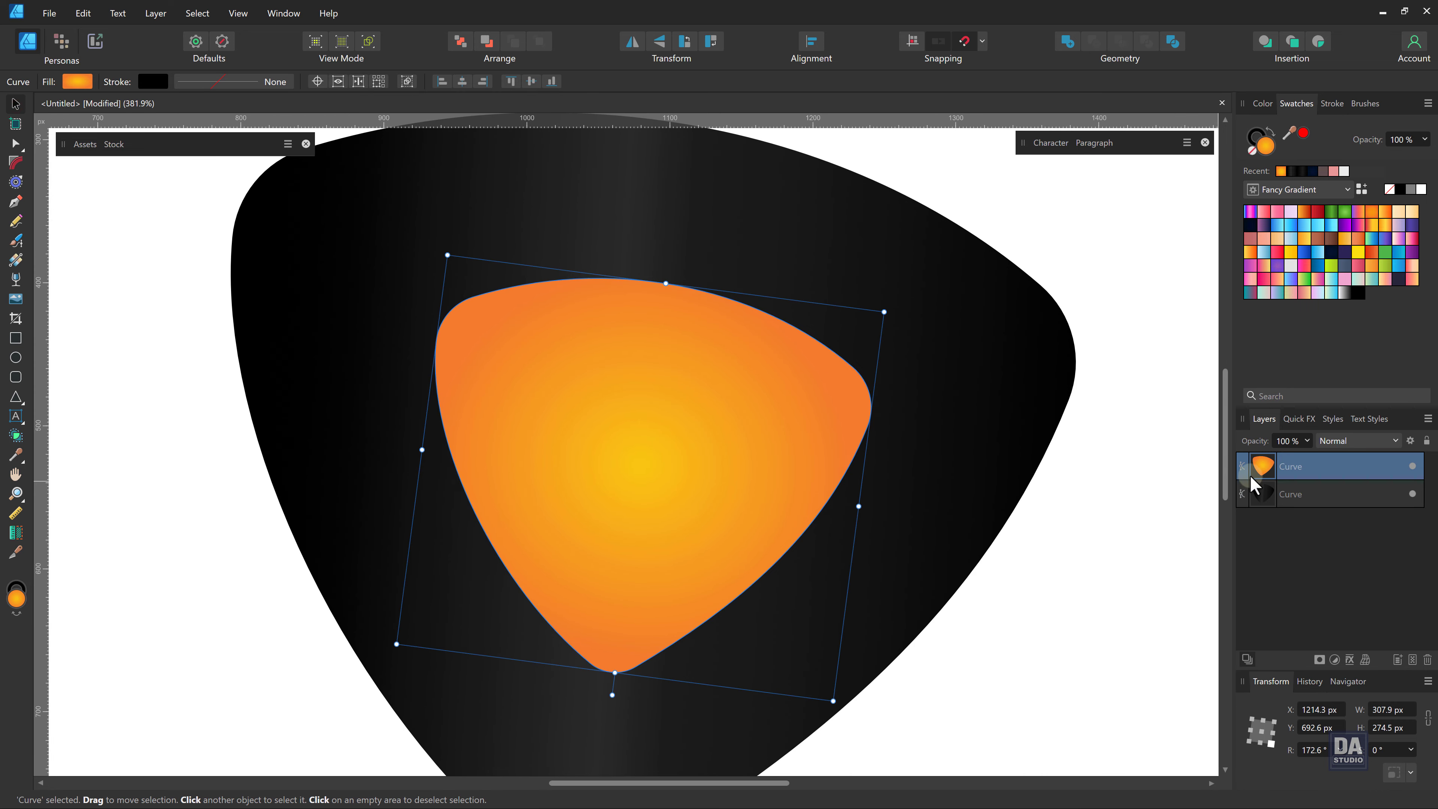
right_click(1297, 477)
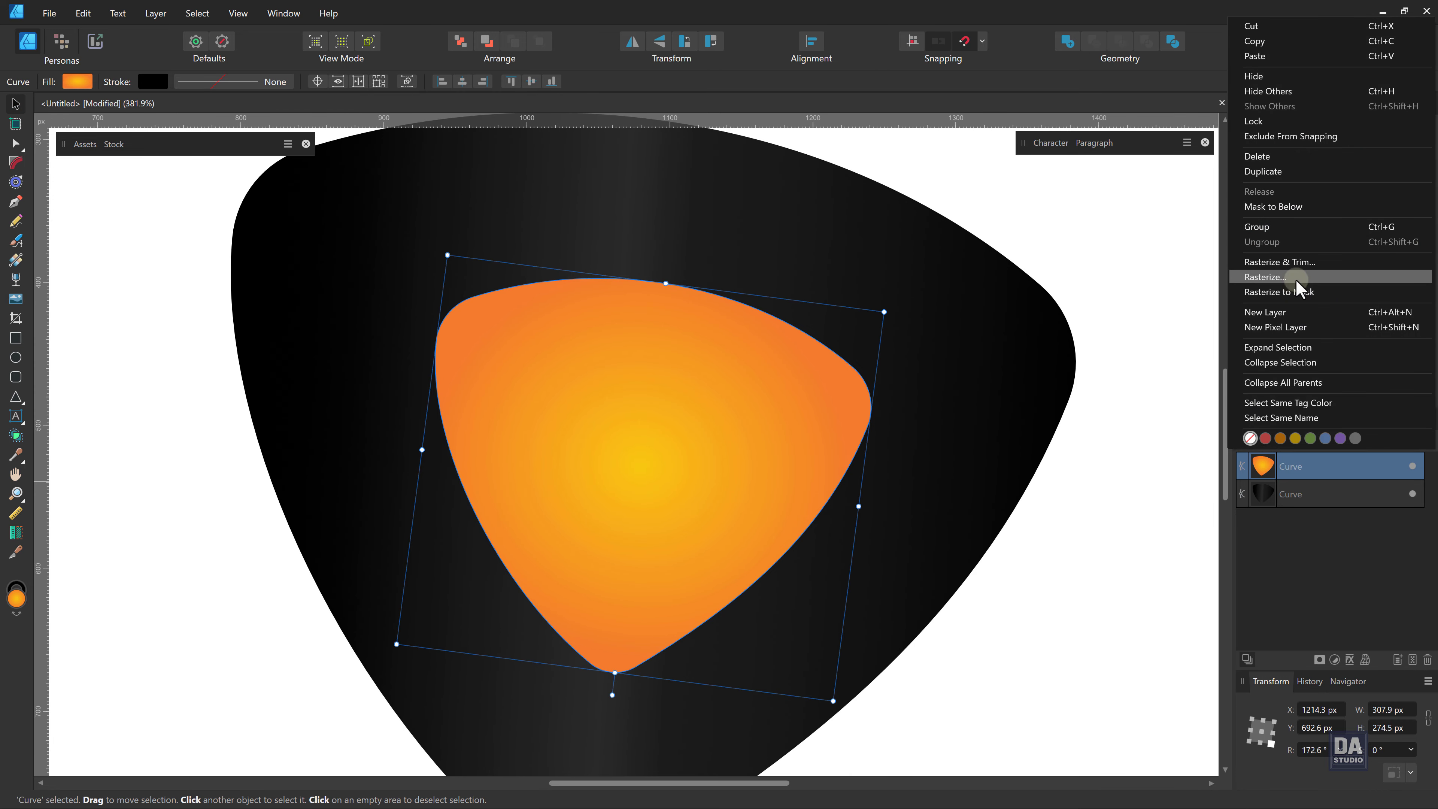
click(1279, 171)
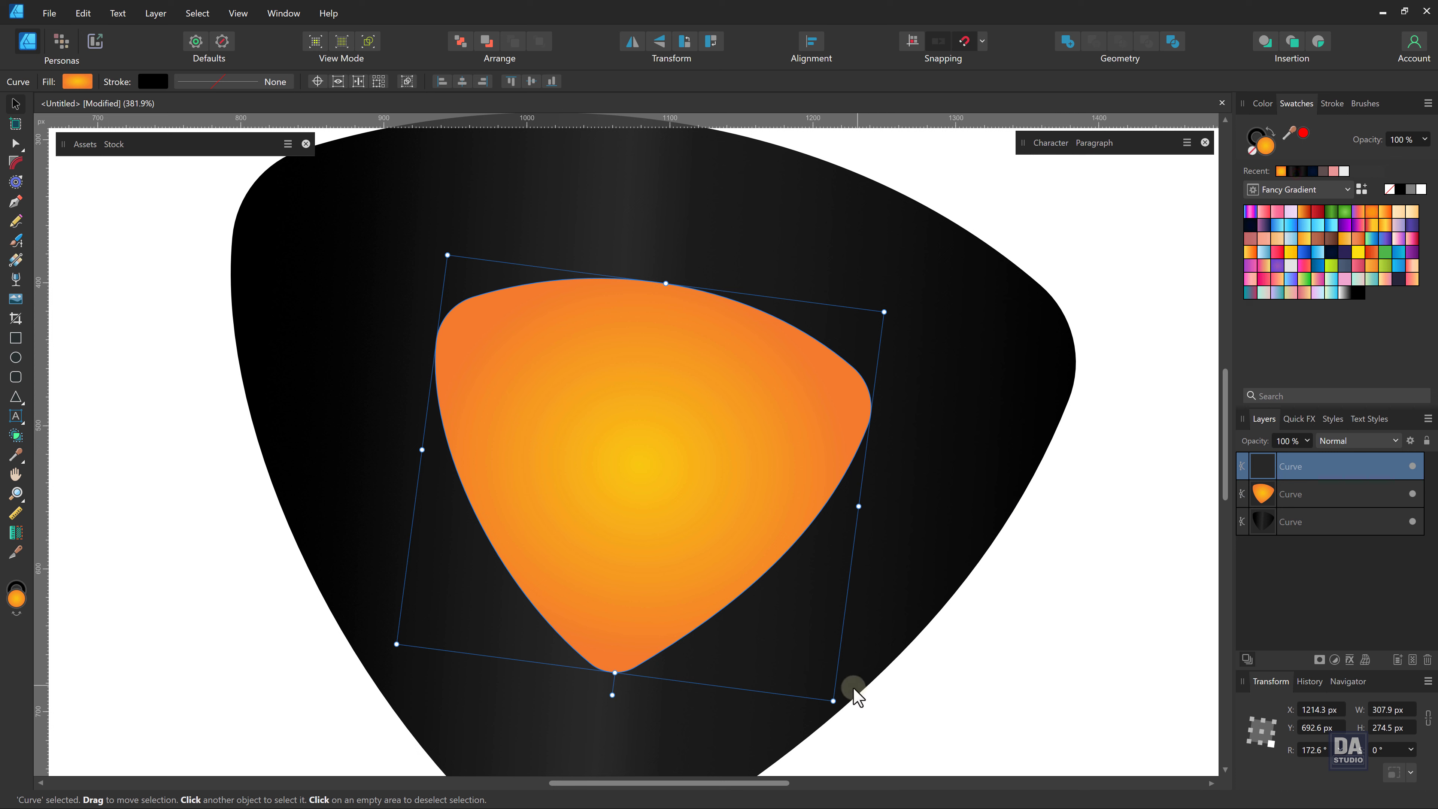
drag(834, 701, 808, 673)
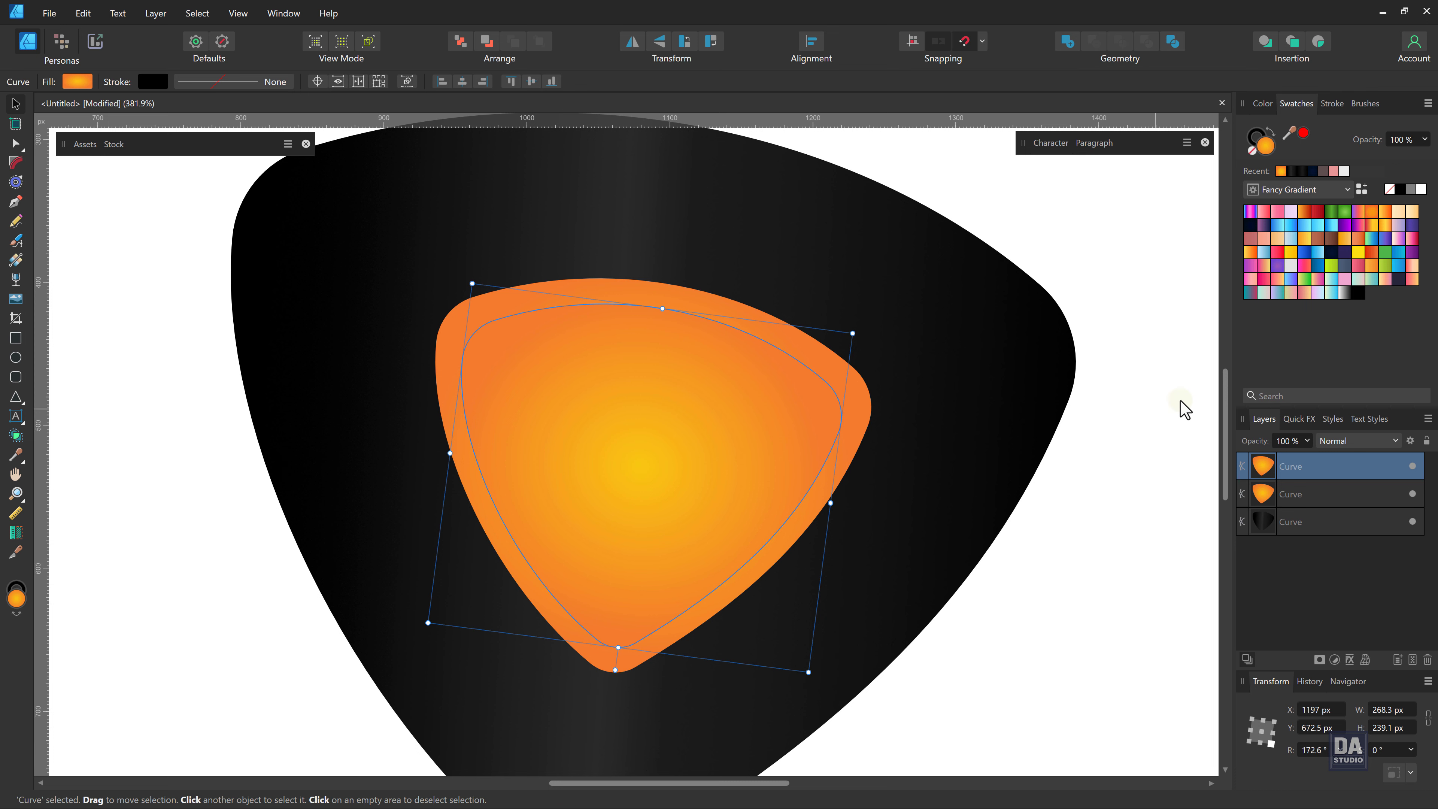
Fill the smaller copy with White To Transparent and run its linear gradient from the top edge downward.
click(1342, 299)
key(g)
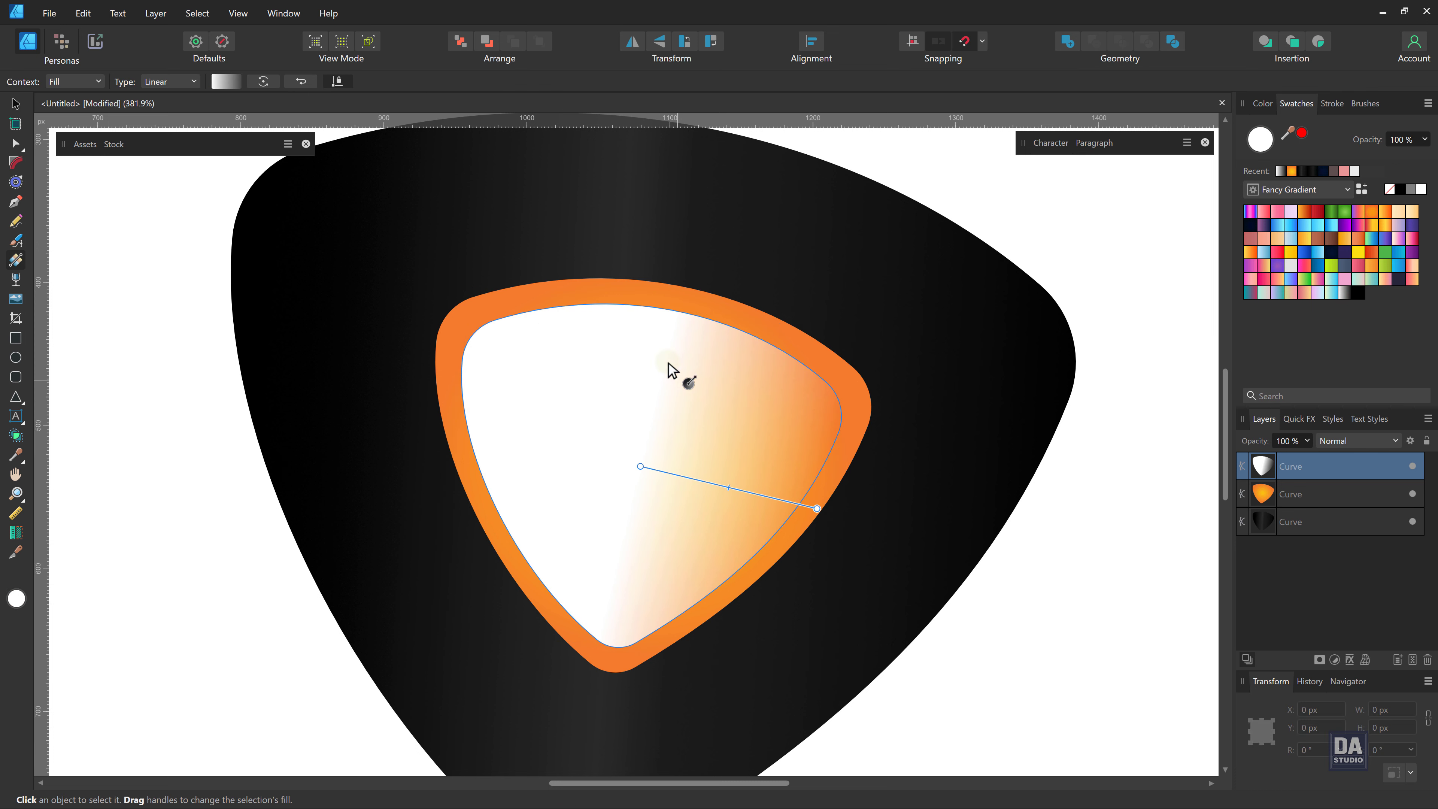
drag(675, 256, 596, 611)
drag(632, 428, 637, 414)
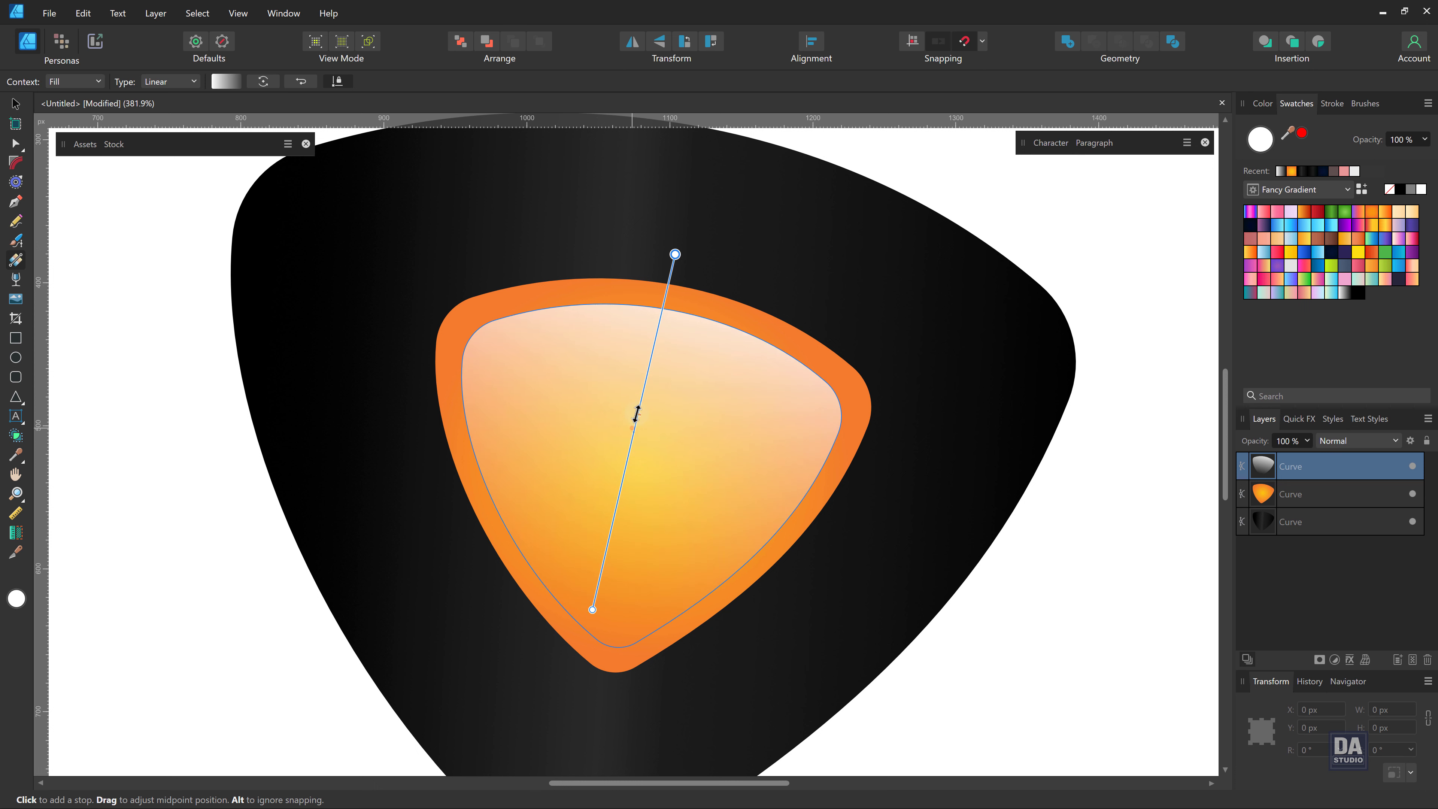
drag(675, 255, 674, 265)
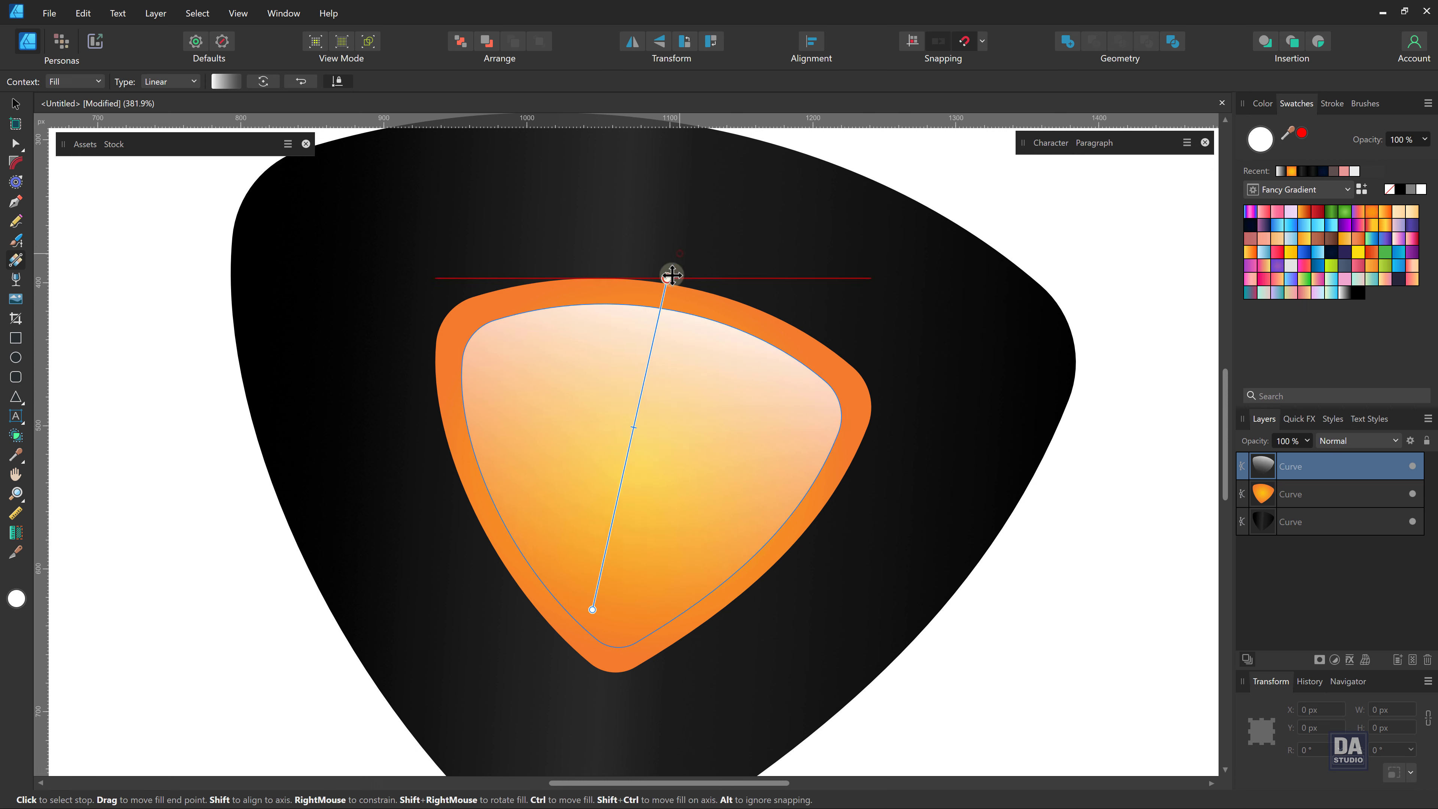
drag(592, 610, 586, 643)
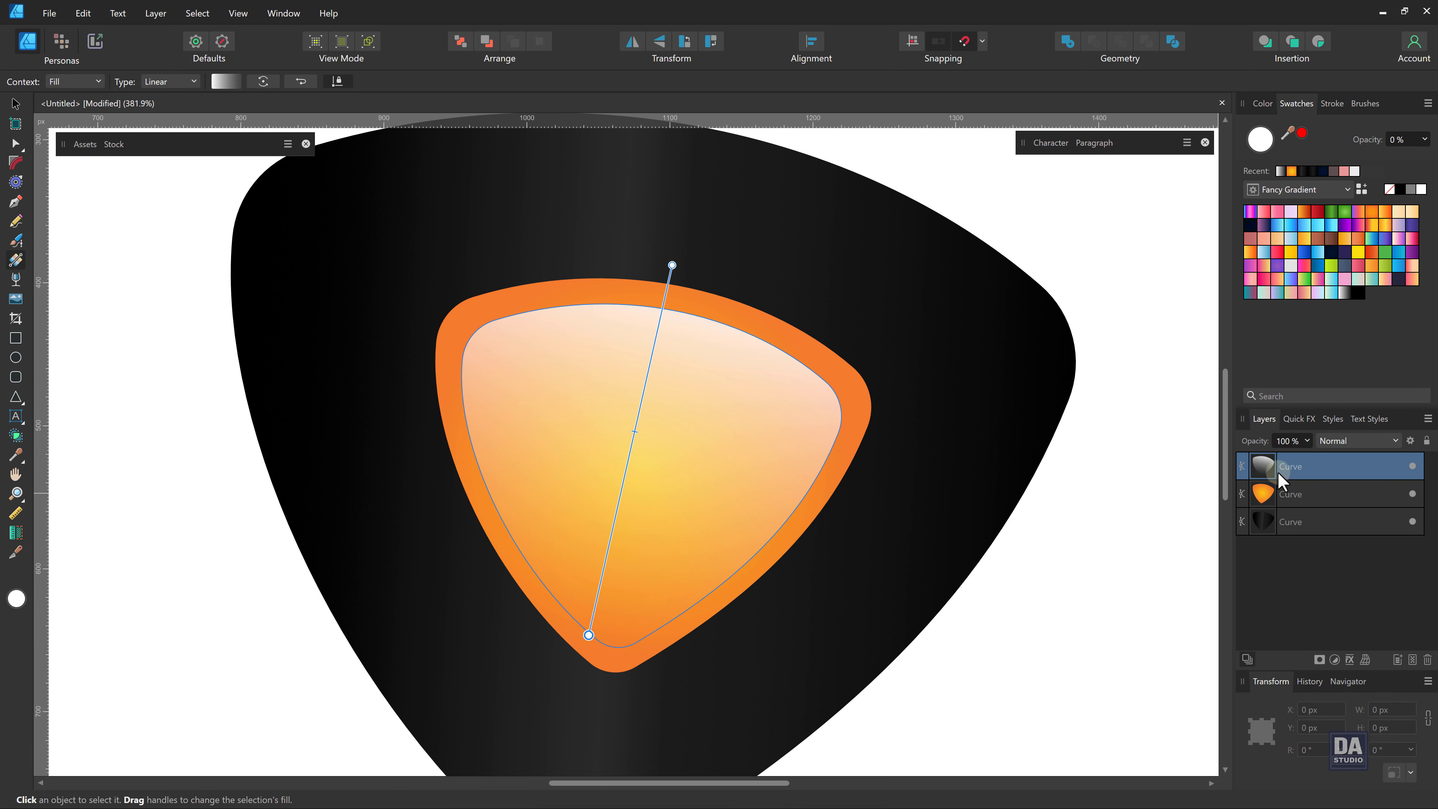
Lower the highlight layer's opacity, settling at about 75%.
click(1307, 441)
drag(1308, 456, 1277, 468)
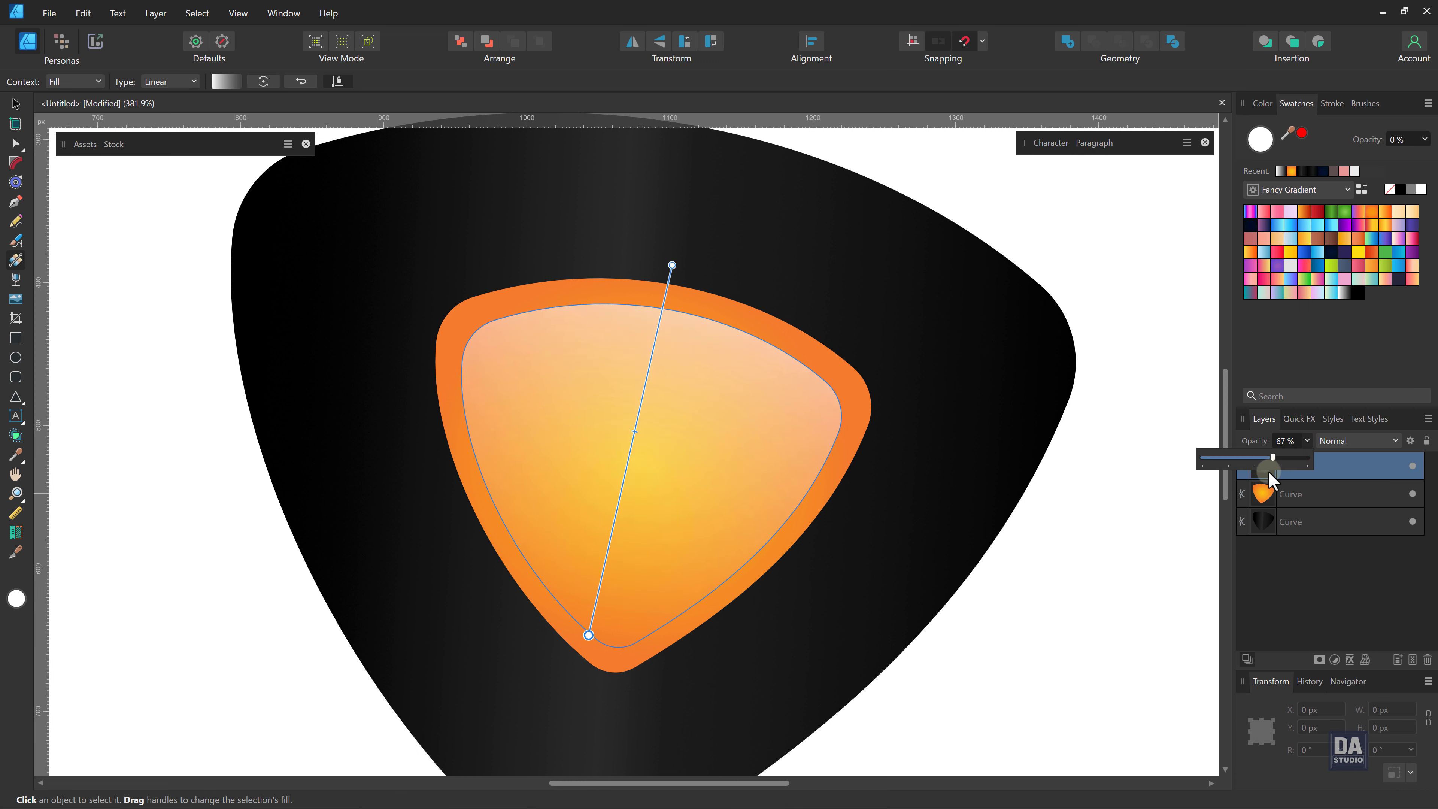
drag(1269, 473, 1256, 475)
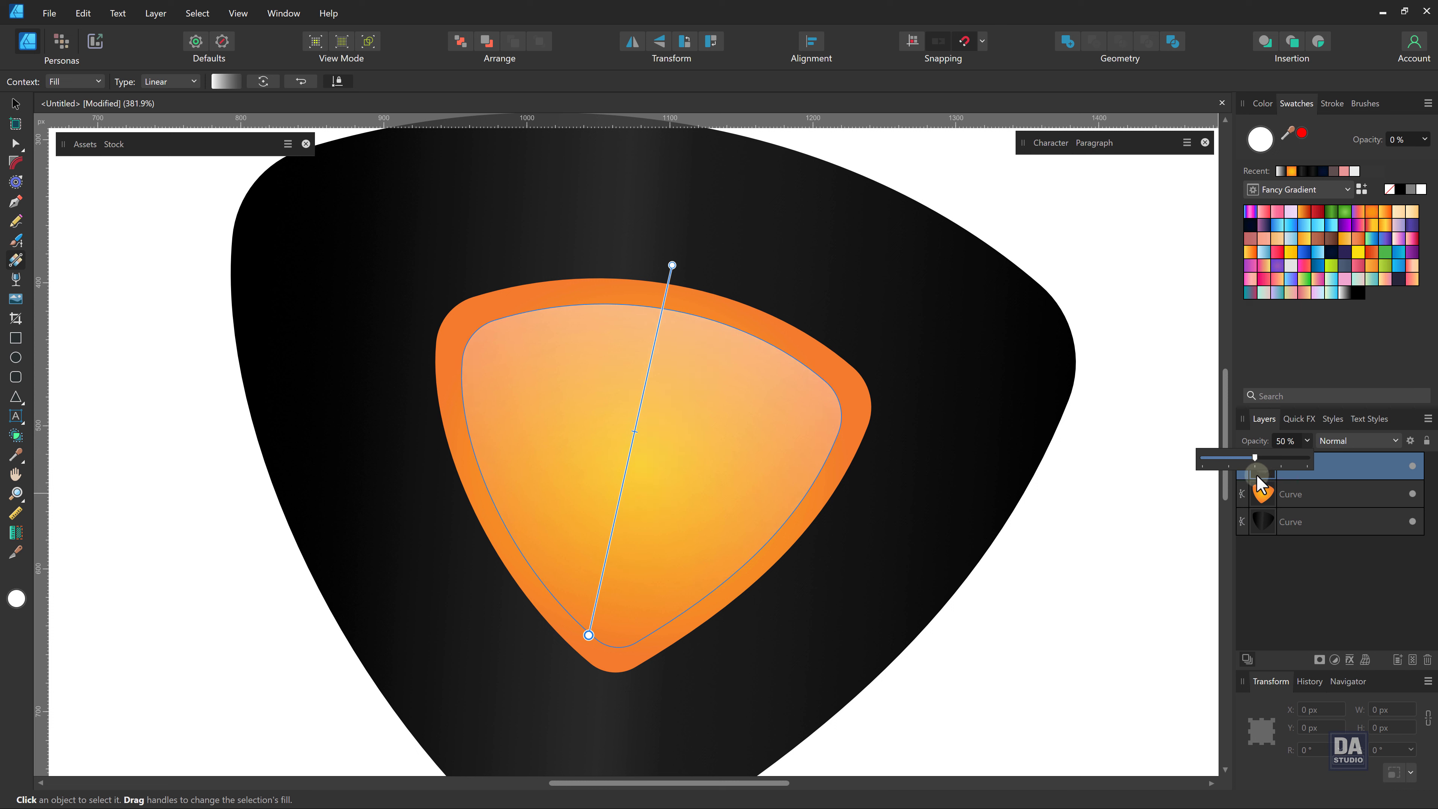
drag(1257, 481, 1281, 478)
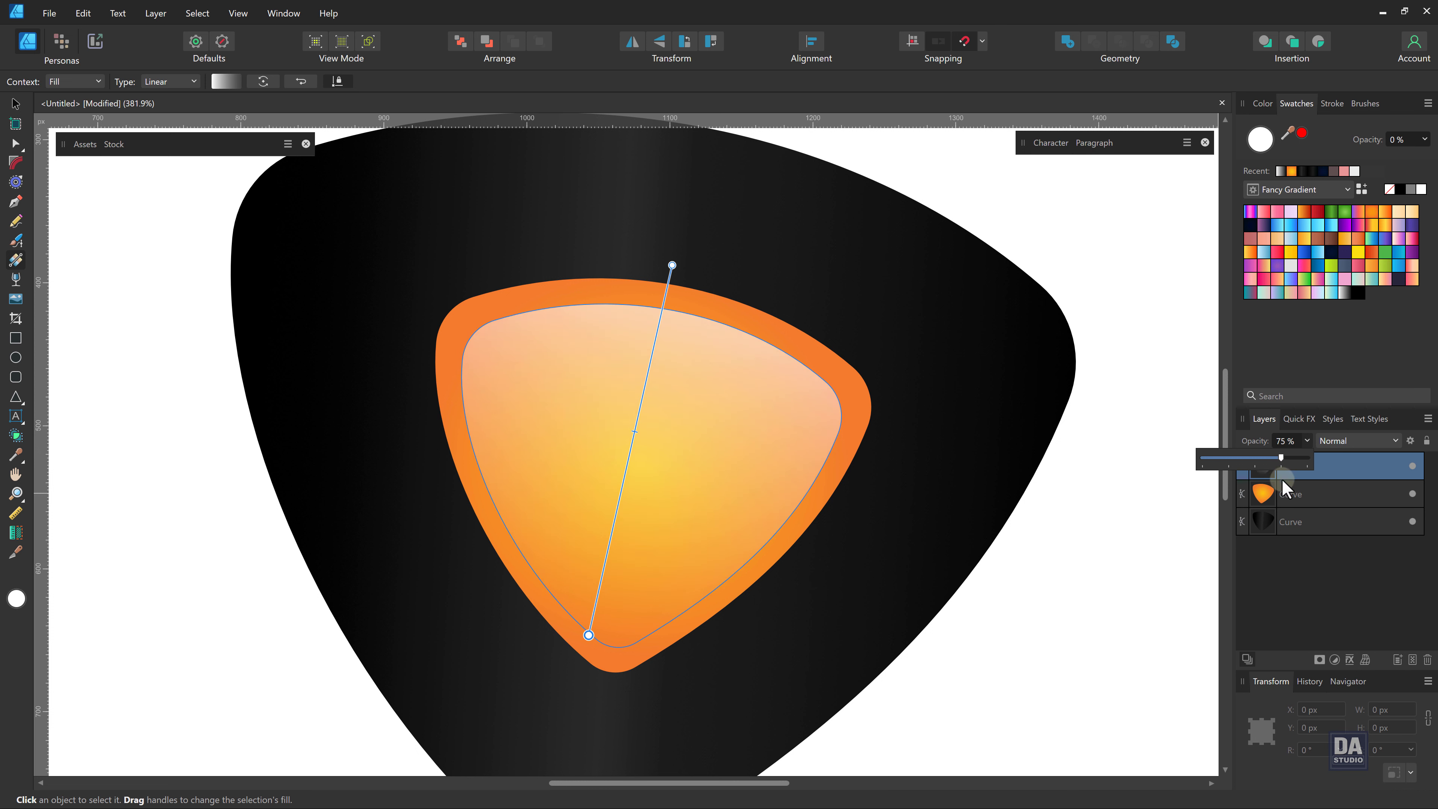
Shrink the highlight slightly and redraw its gradient from the top down to near the centre.
click(15, 104)
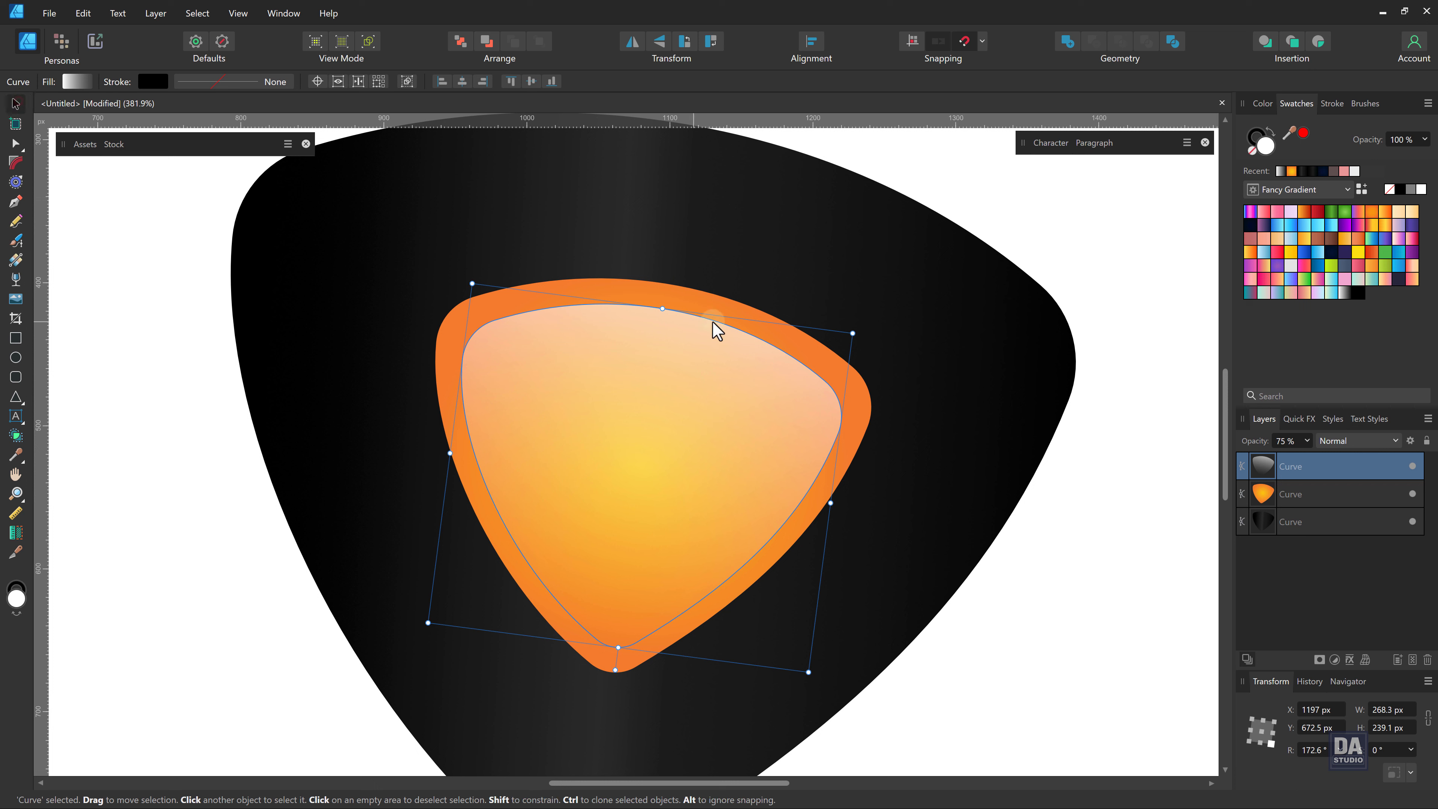
drag(853, 334, 851, 338)
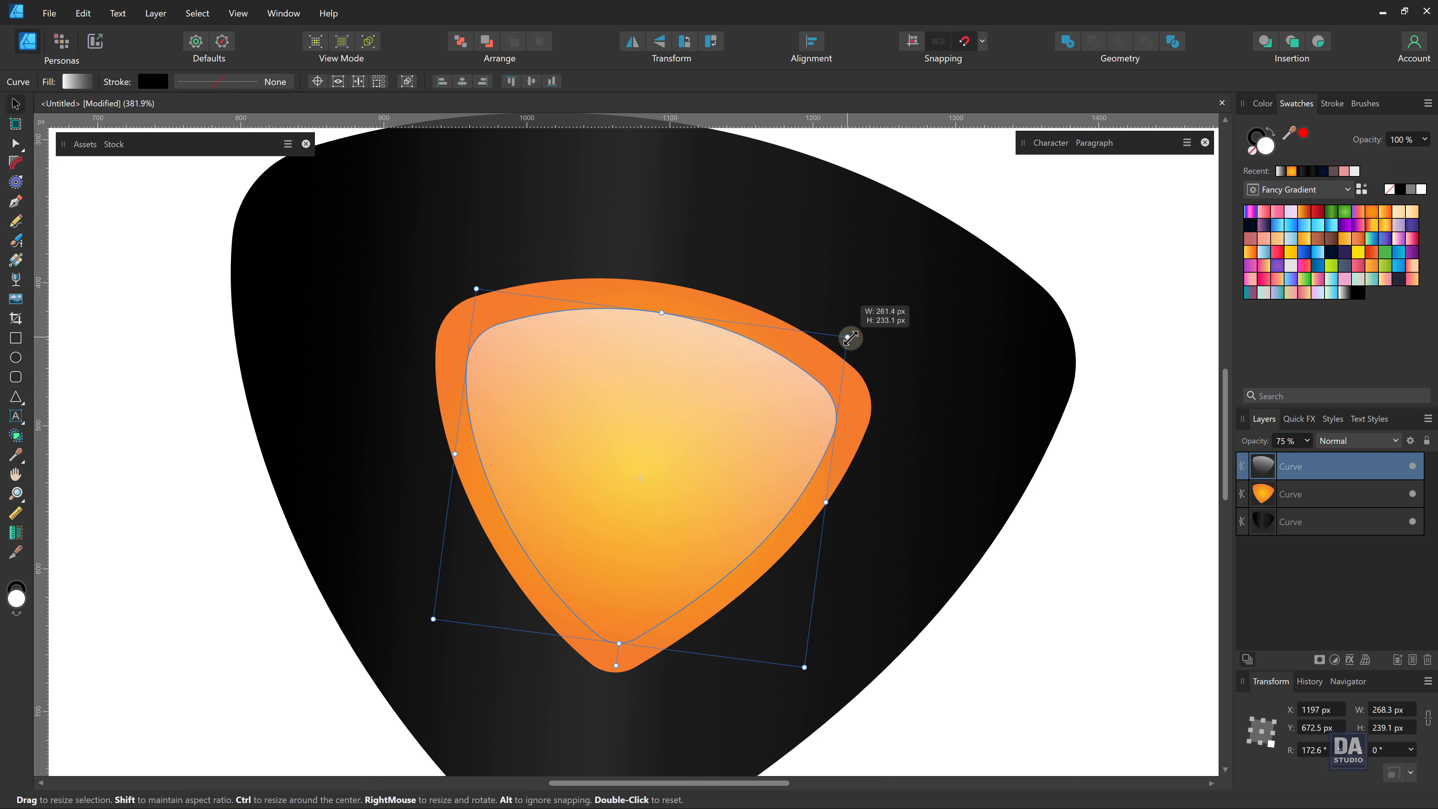
key(g)
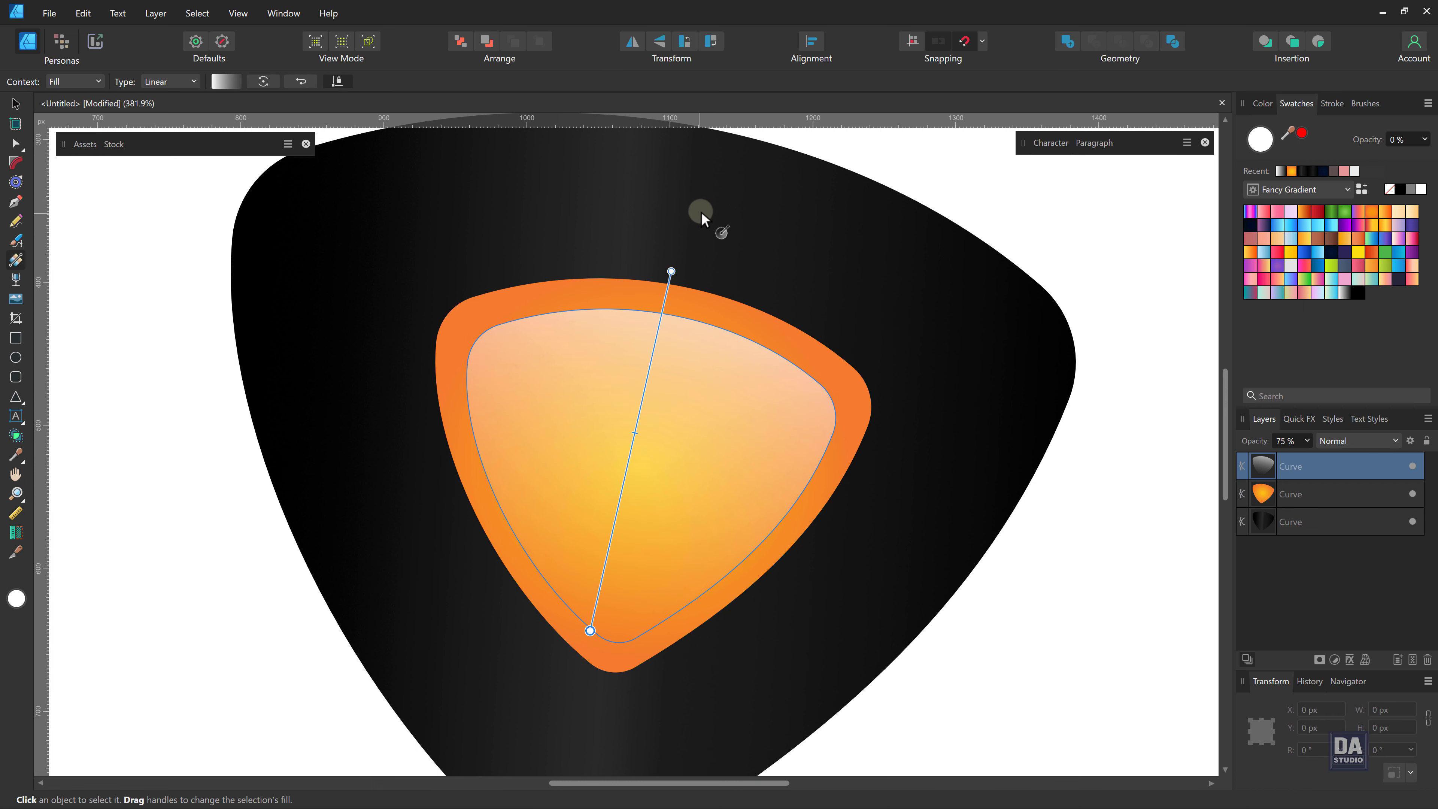
drag(701, 211, 633, 552)
drag(673, 229, 609, 549)
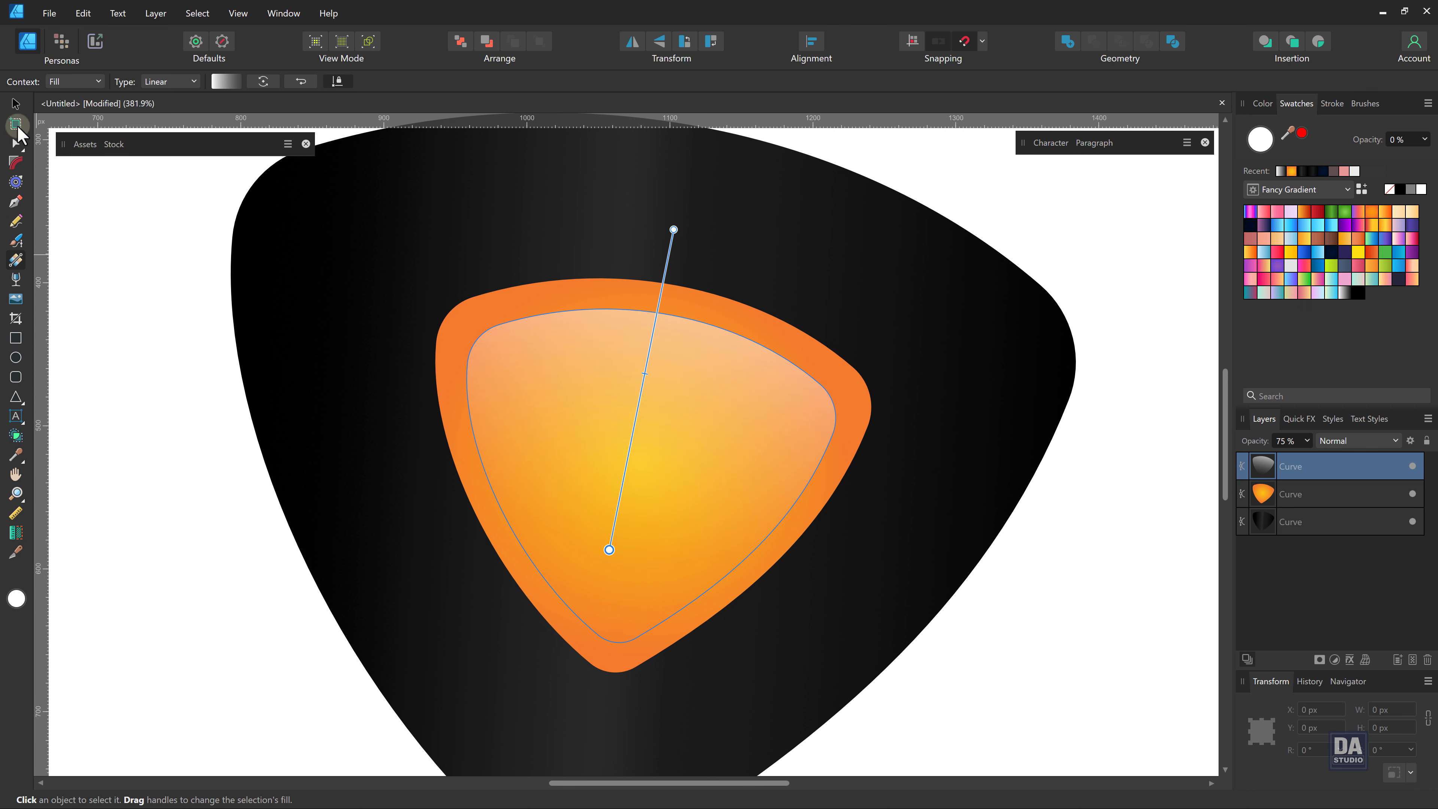
Zoom out to judge the highlight, then raise its opacity back to 100%.
click(16, 104)
click(170, 344)
key(z)
mouse_move(552, 385)
mouse_down()
mouse_move(524, 373)
mouse_move(685, 401)
mouse_up()
key(v)
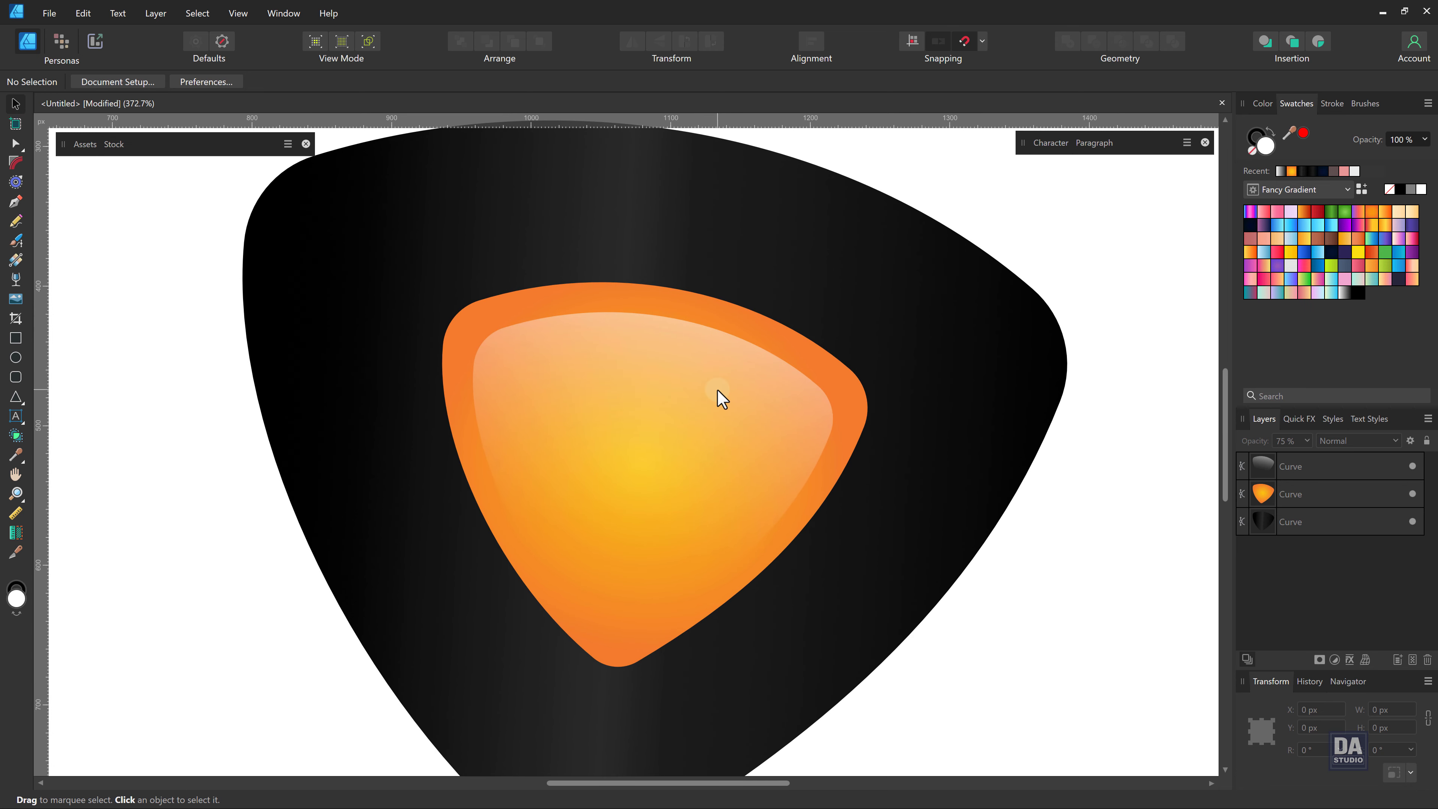
click(722, 399)
click(1308, 441)
drag(1308, 458, 1334, 458)
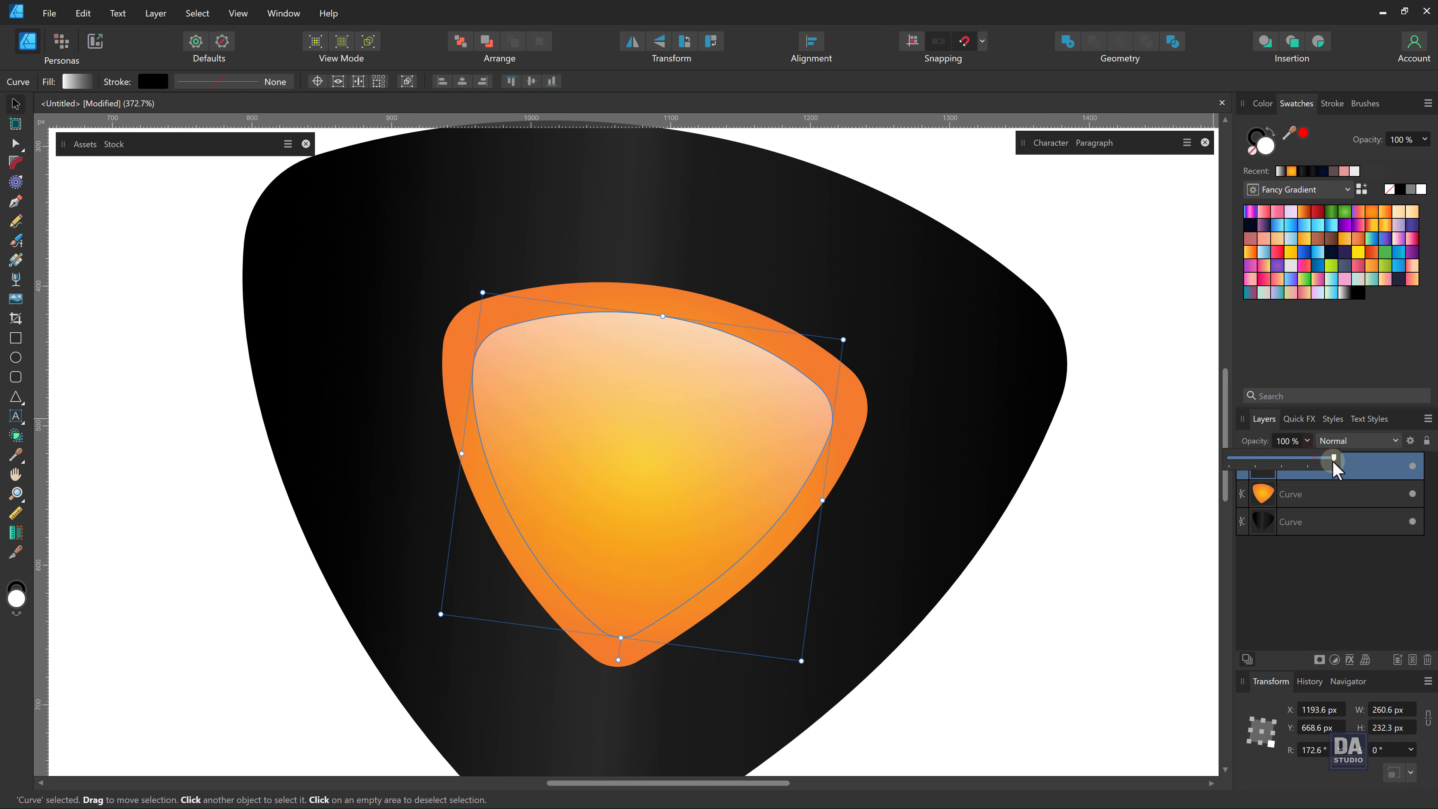
click(1135, 546)
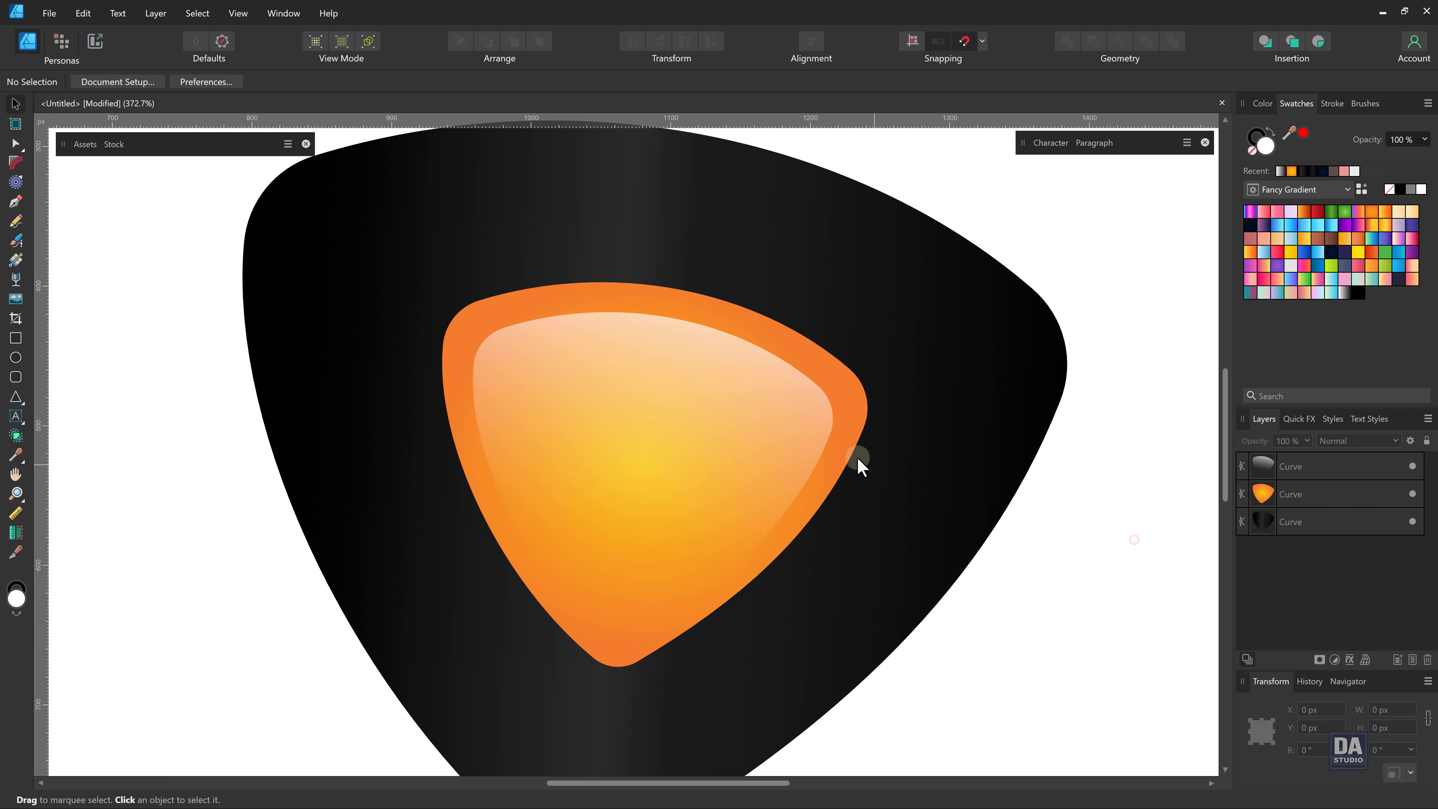
click(860, 436)
Duplicate the orange pick again as a fill-less 1 pt outline coloured white-to-transparent.
right_click(1331, 494)
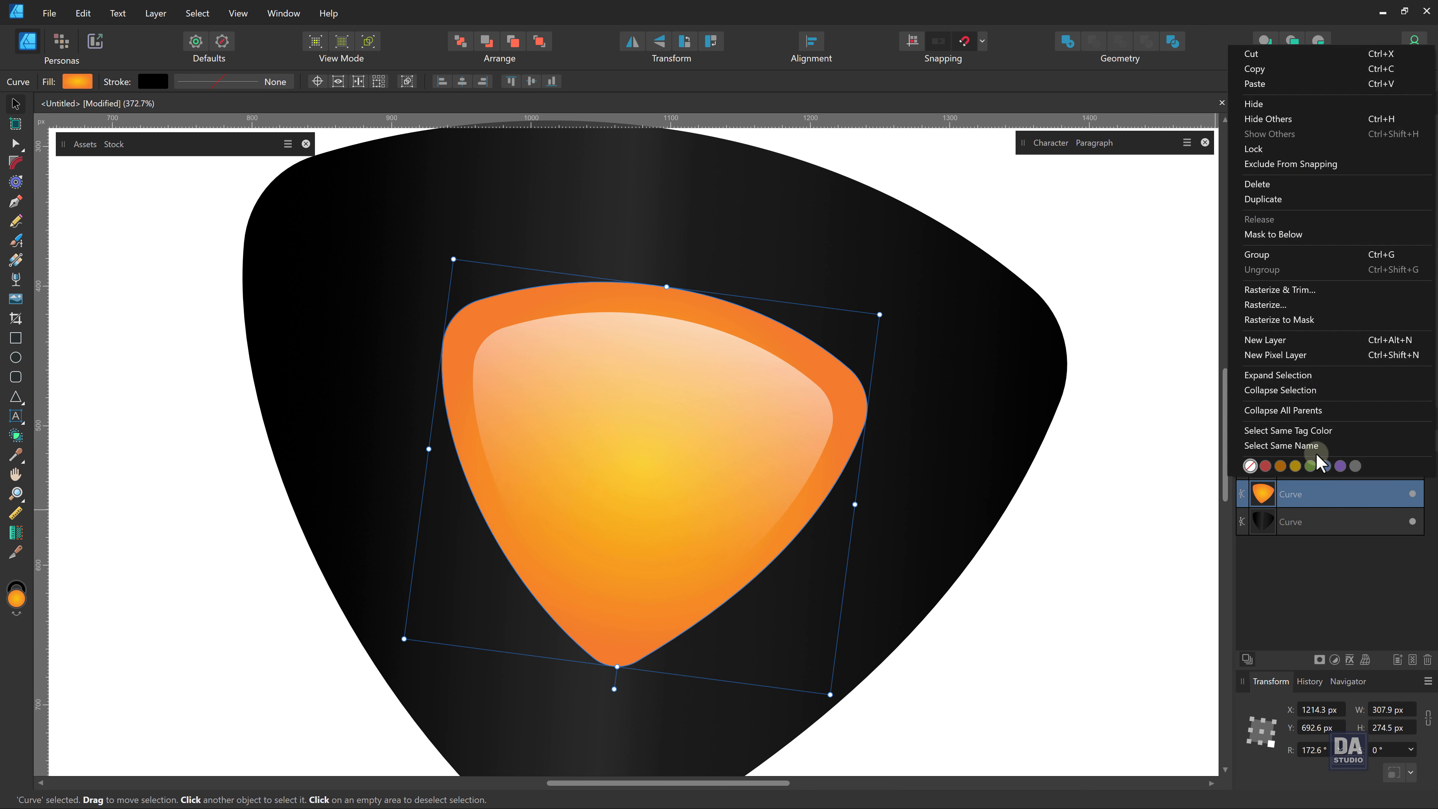
click(1292, 200)
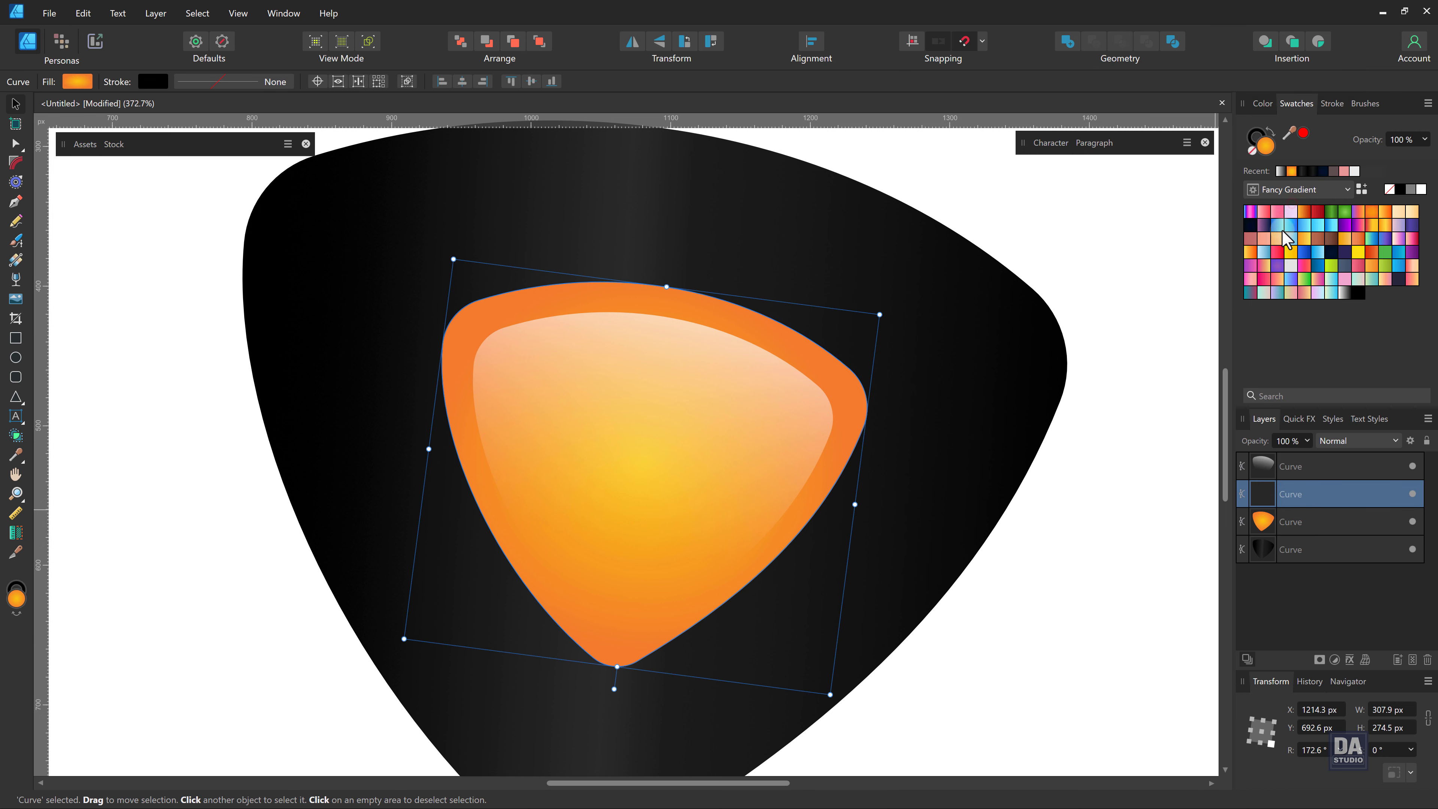
click(1252, 151)
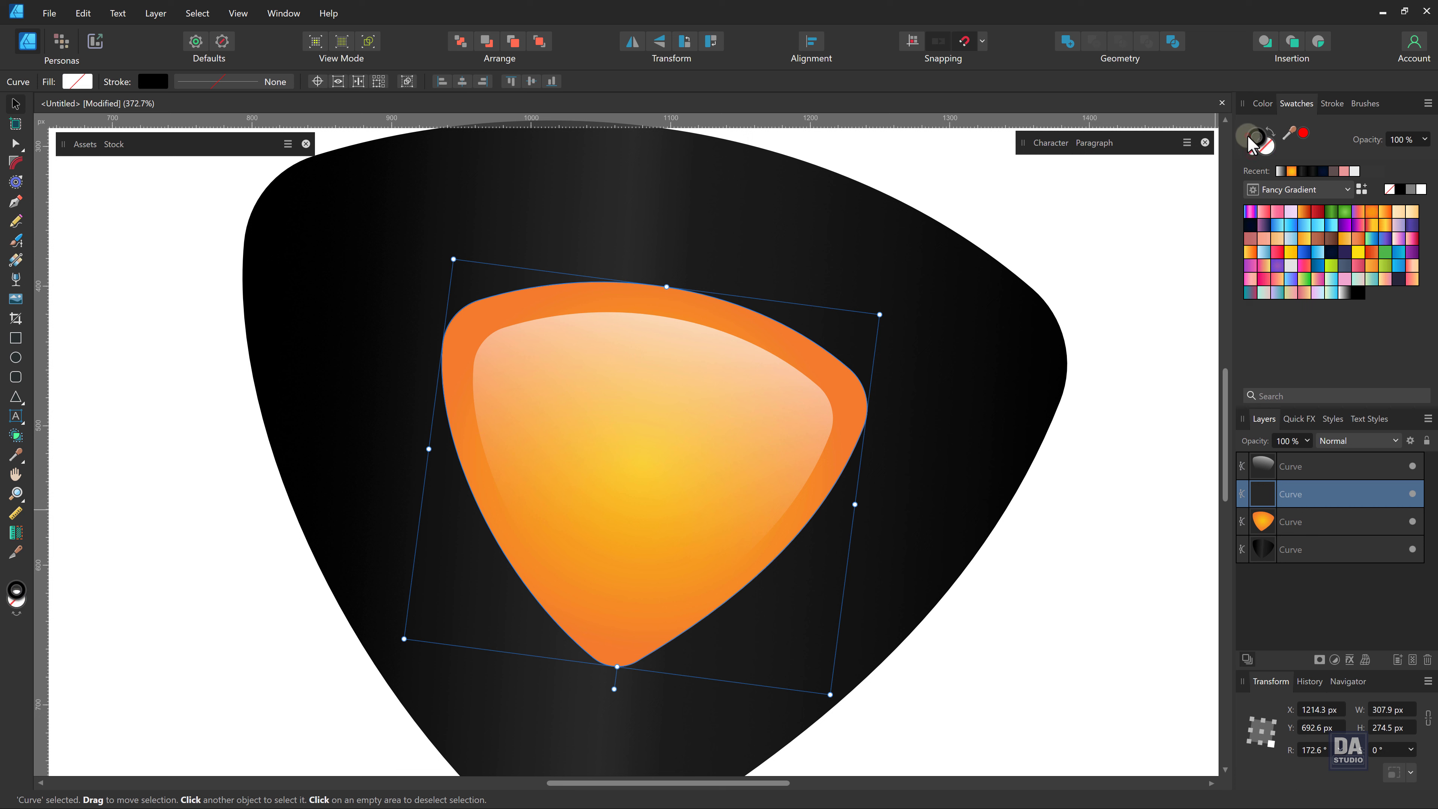
click(1333, 104)
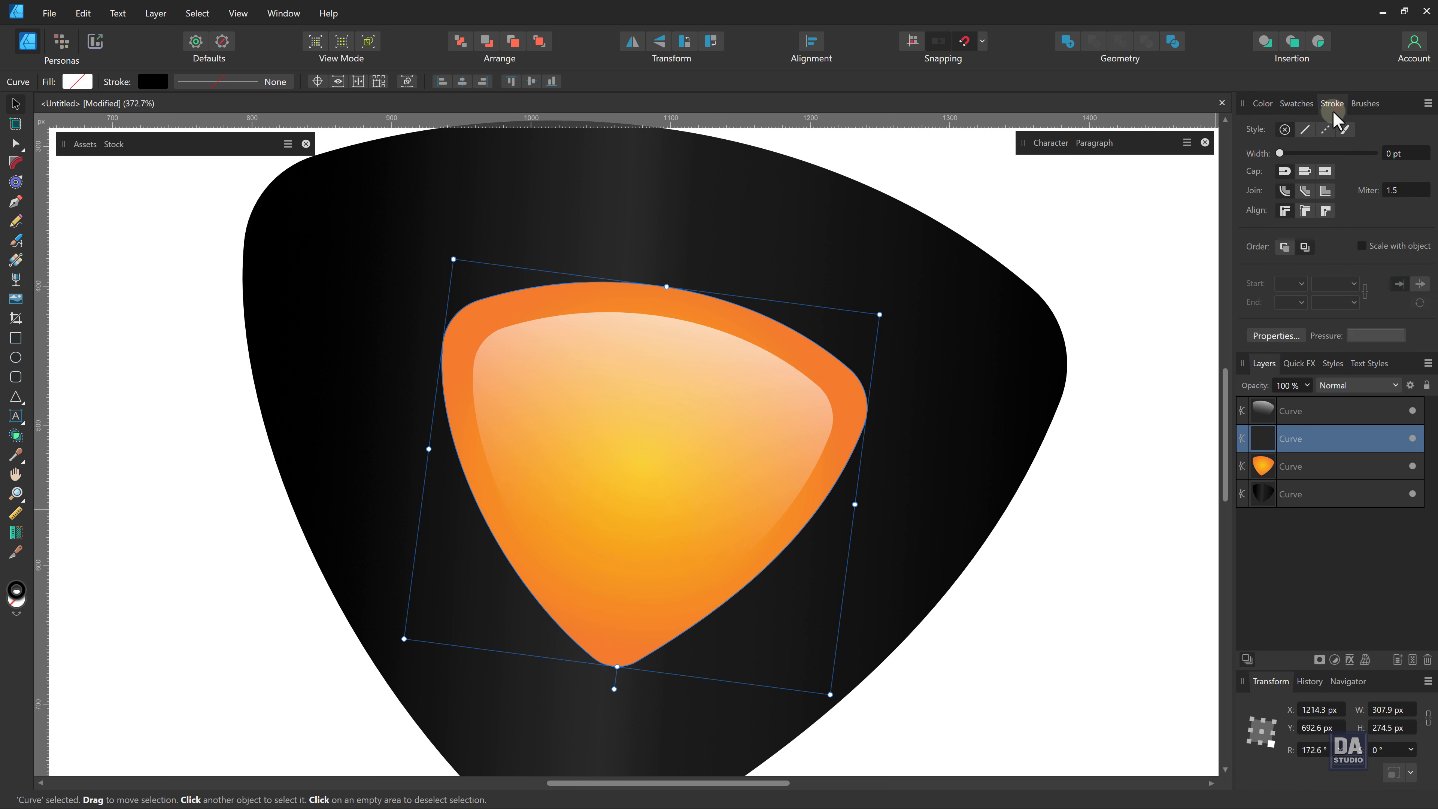
drag(1382, 156, 1387, 153)
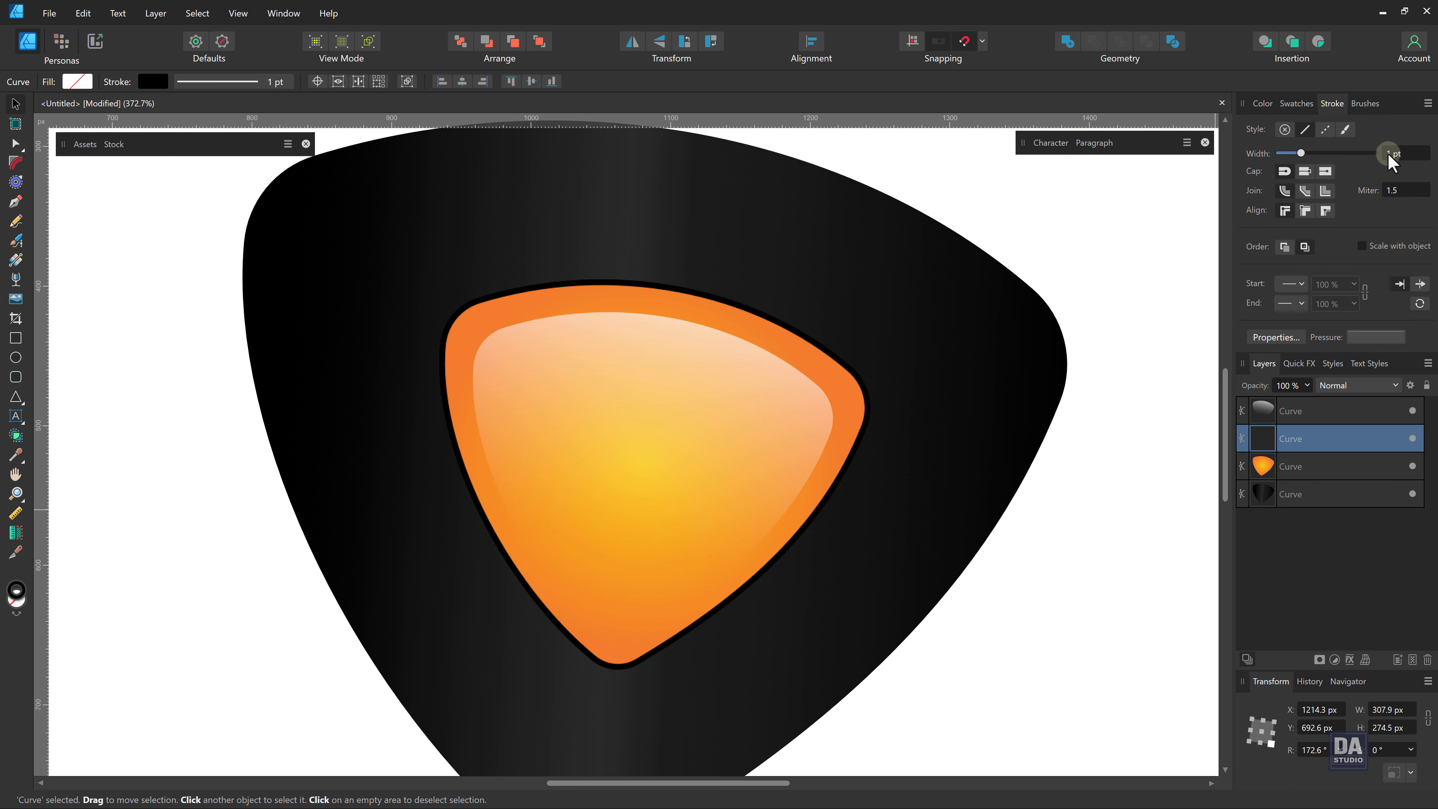
click(1300, 108)
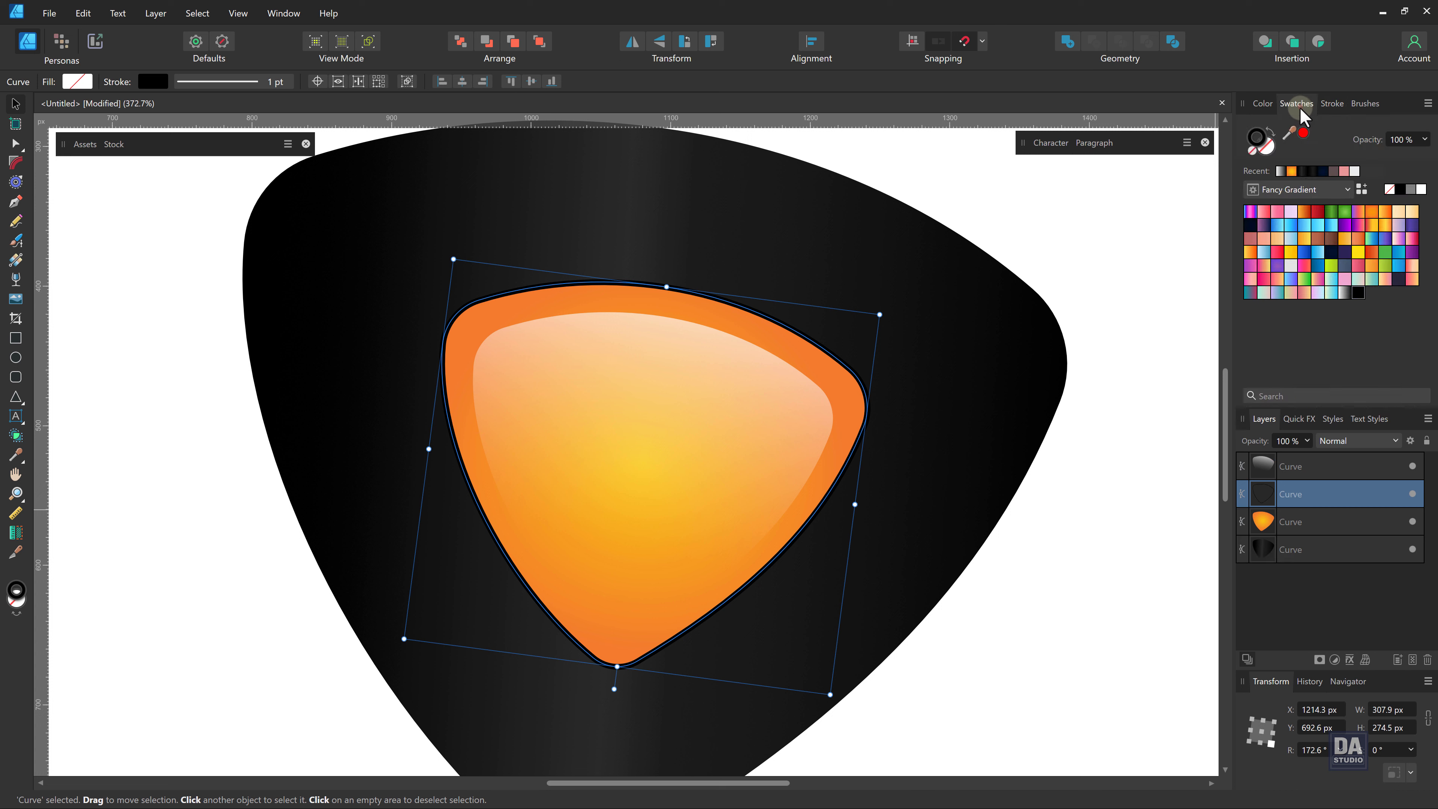
click(1347, 299)
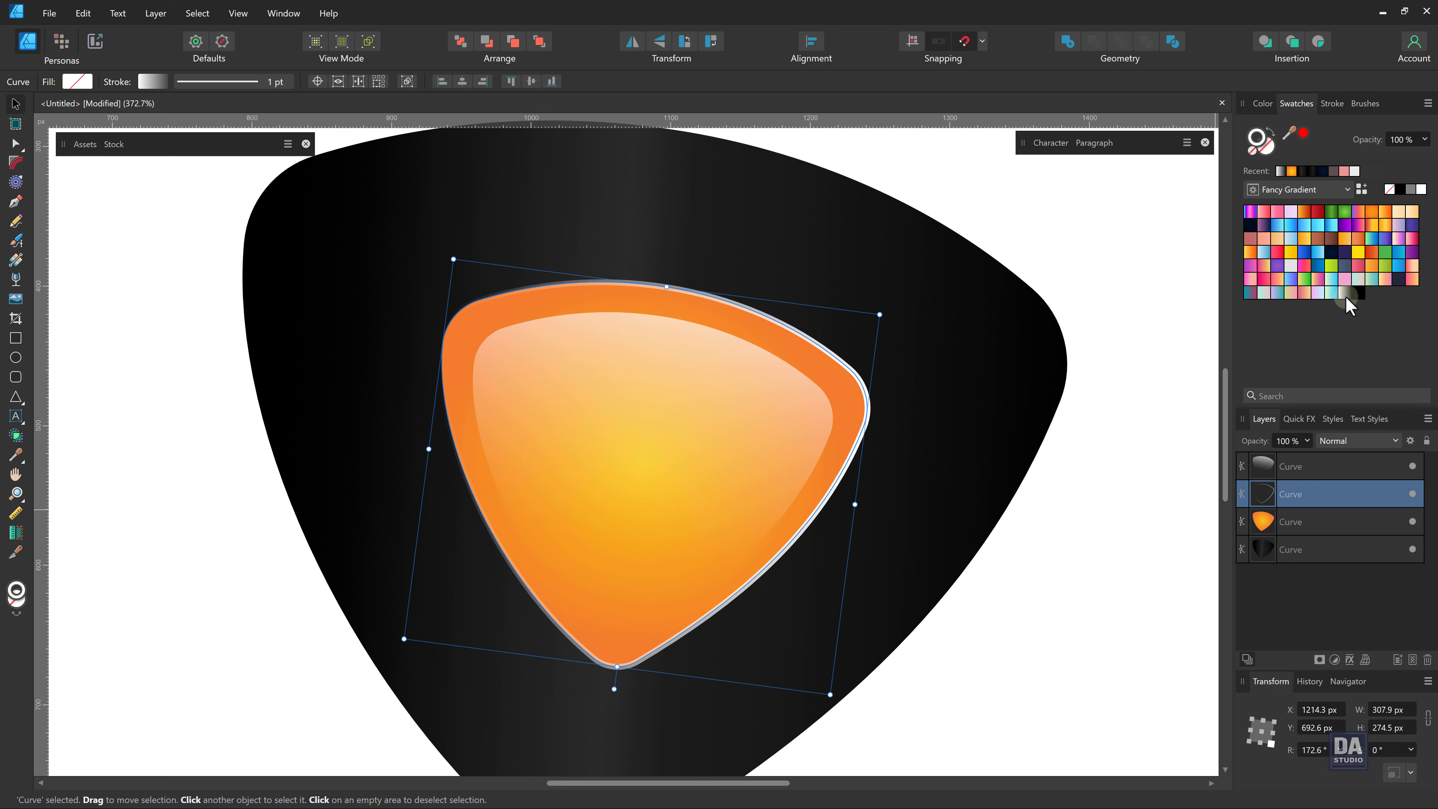
Zoom in on the new outline and thin its stroke to 0.6 pt.
key(z)
drag(707, 445, 771, 450)
key(v)
click(1332, 103)
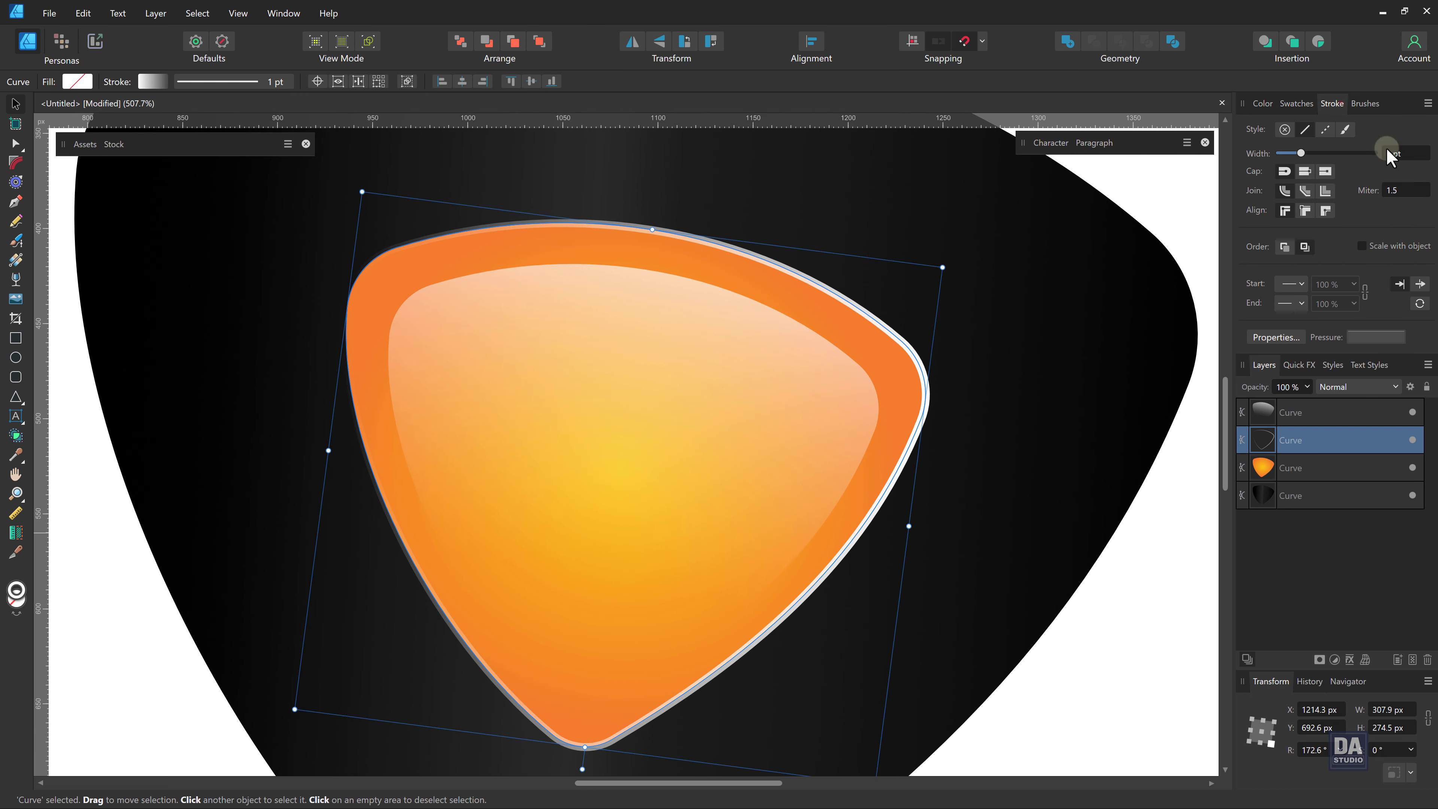
drag(1390, 157, 1416, 166)
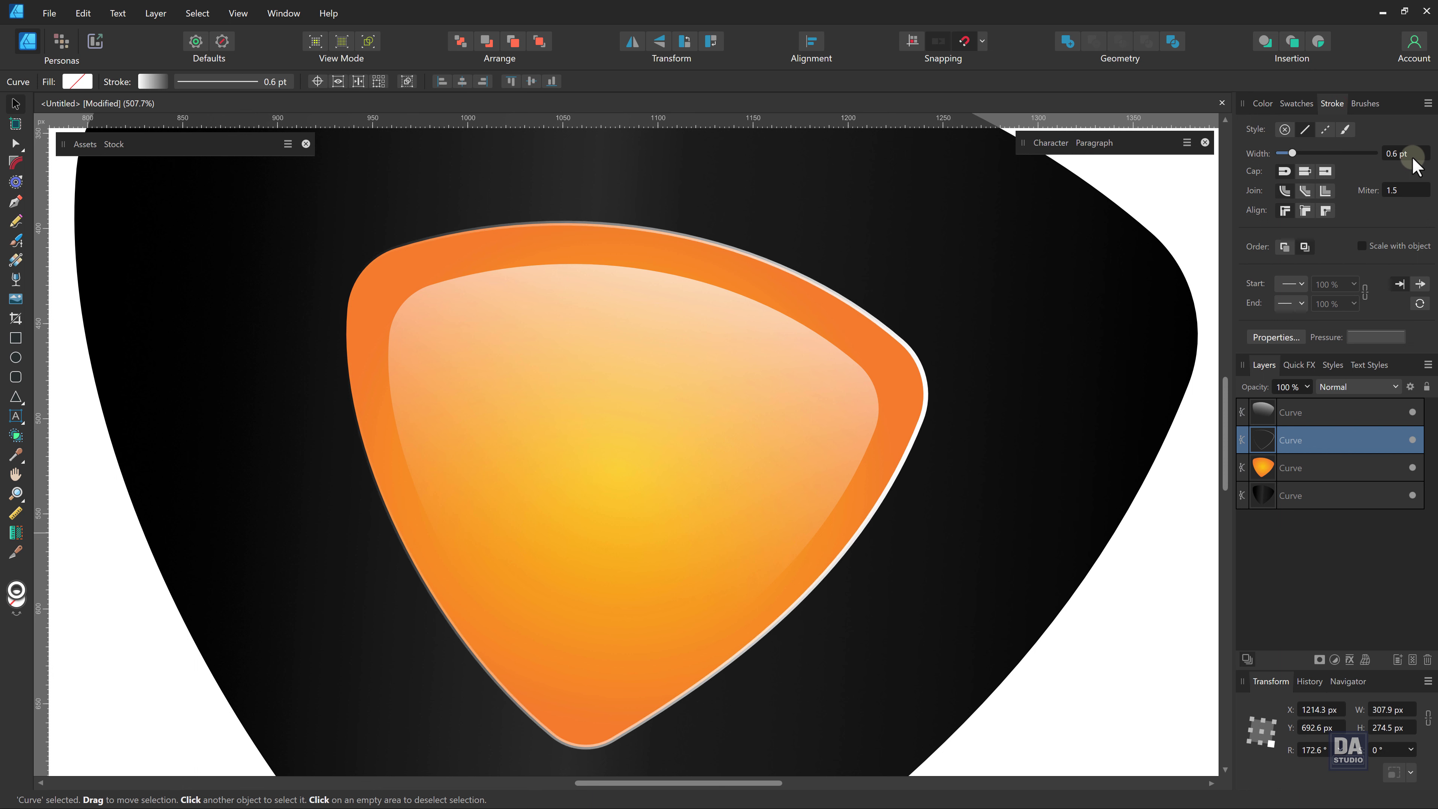
Switch the outline's stroke gradient type from linear to Elliptical.
click(1293, 103)
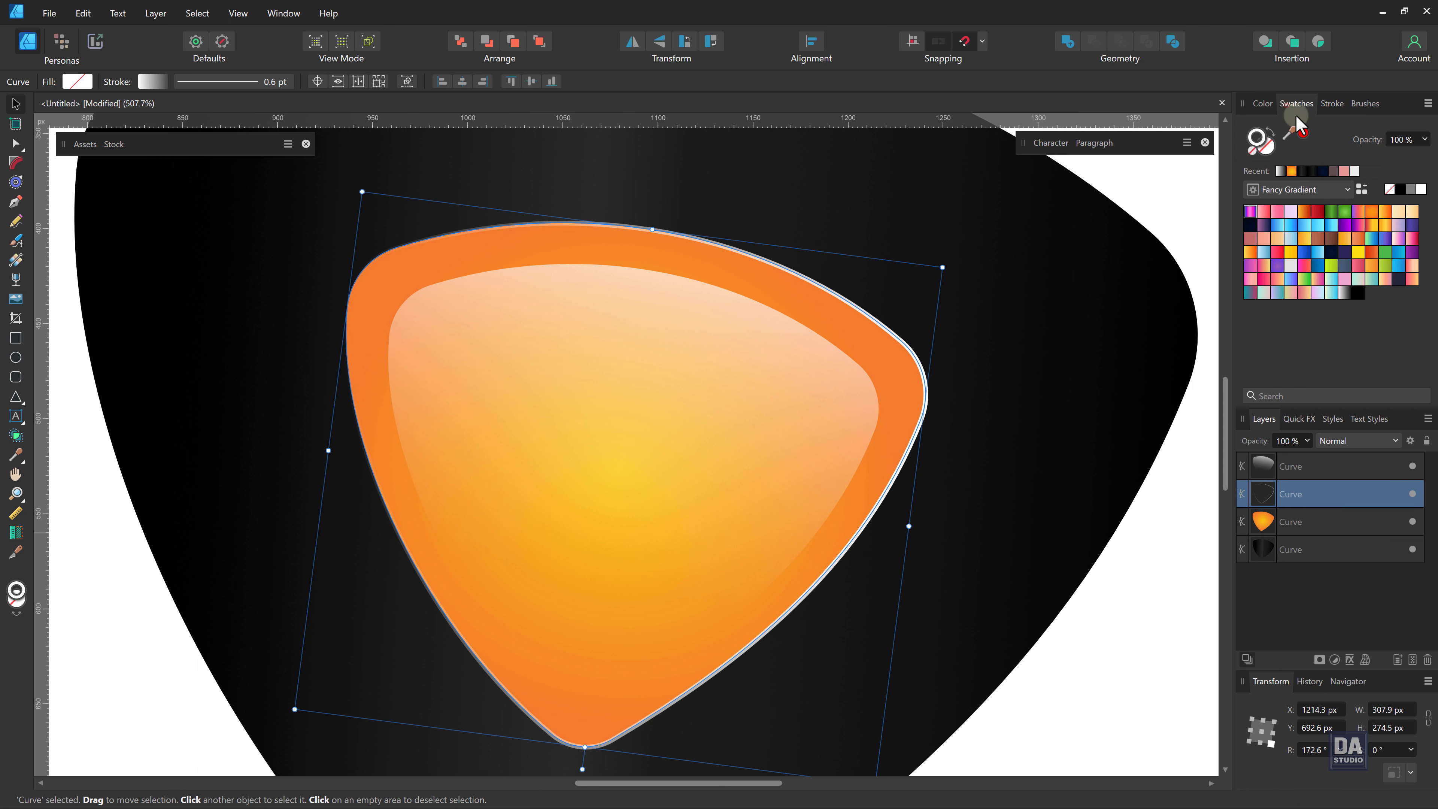
click(143, 85)
click(113, 179)
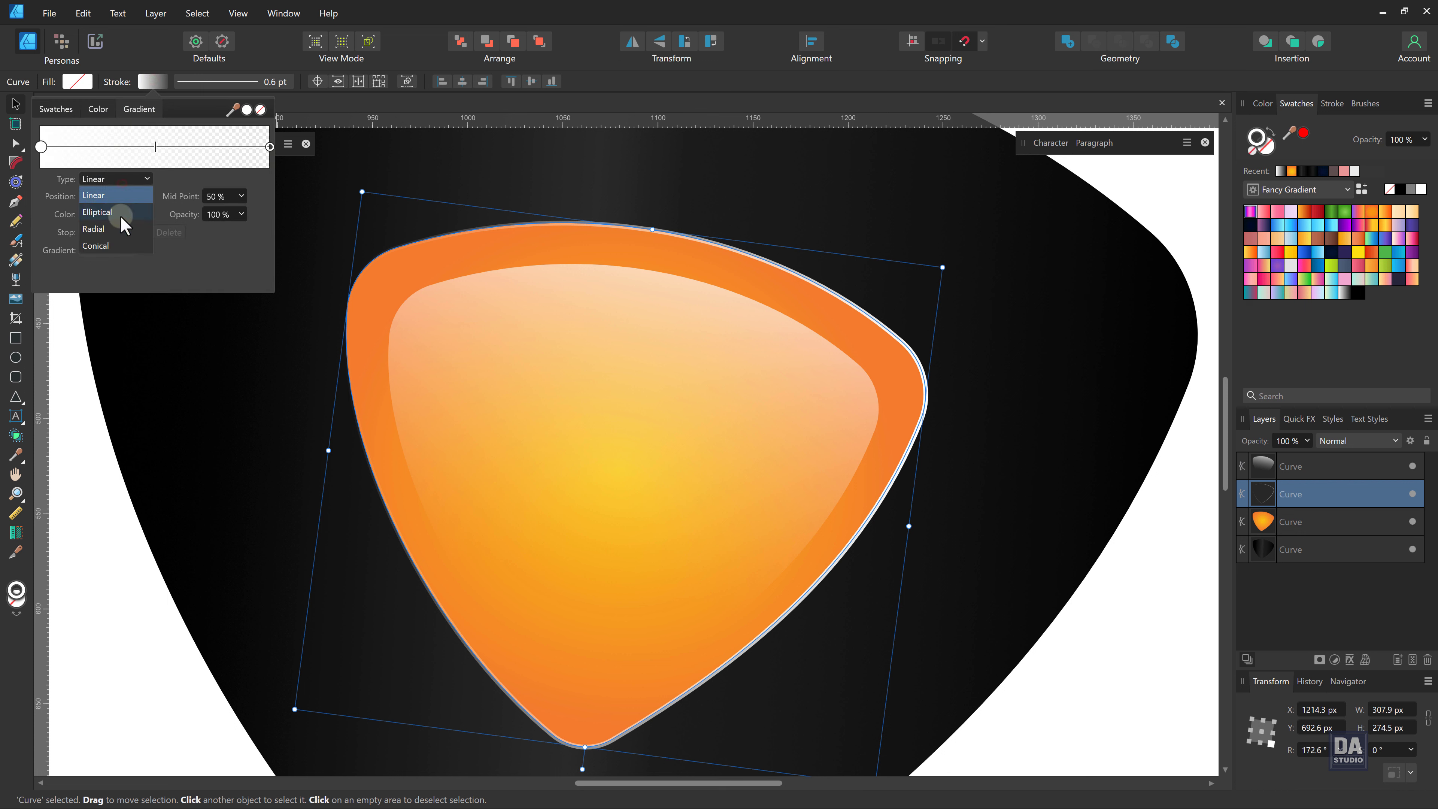
click(110, 195)
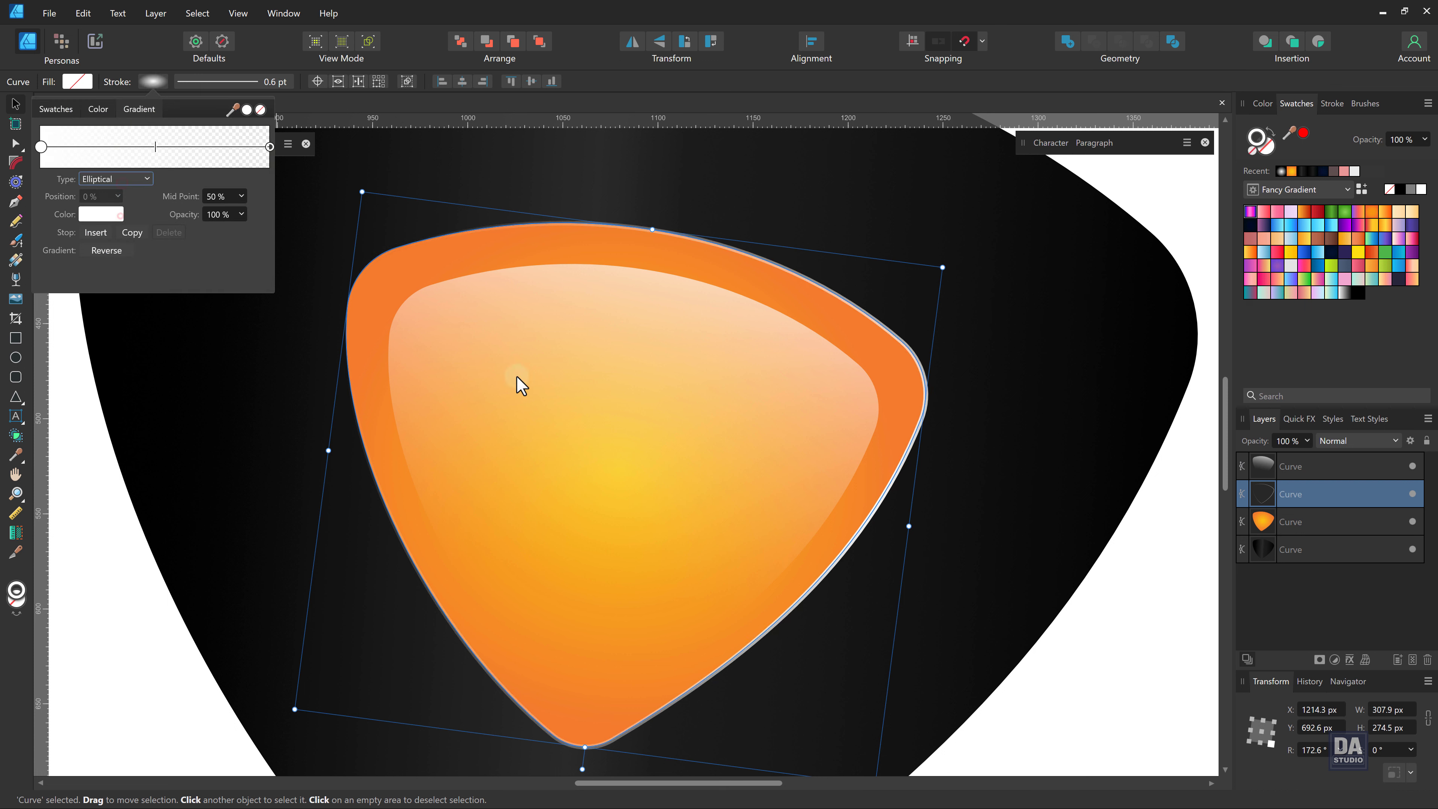
click(17, 264)
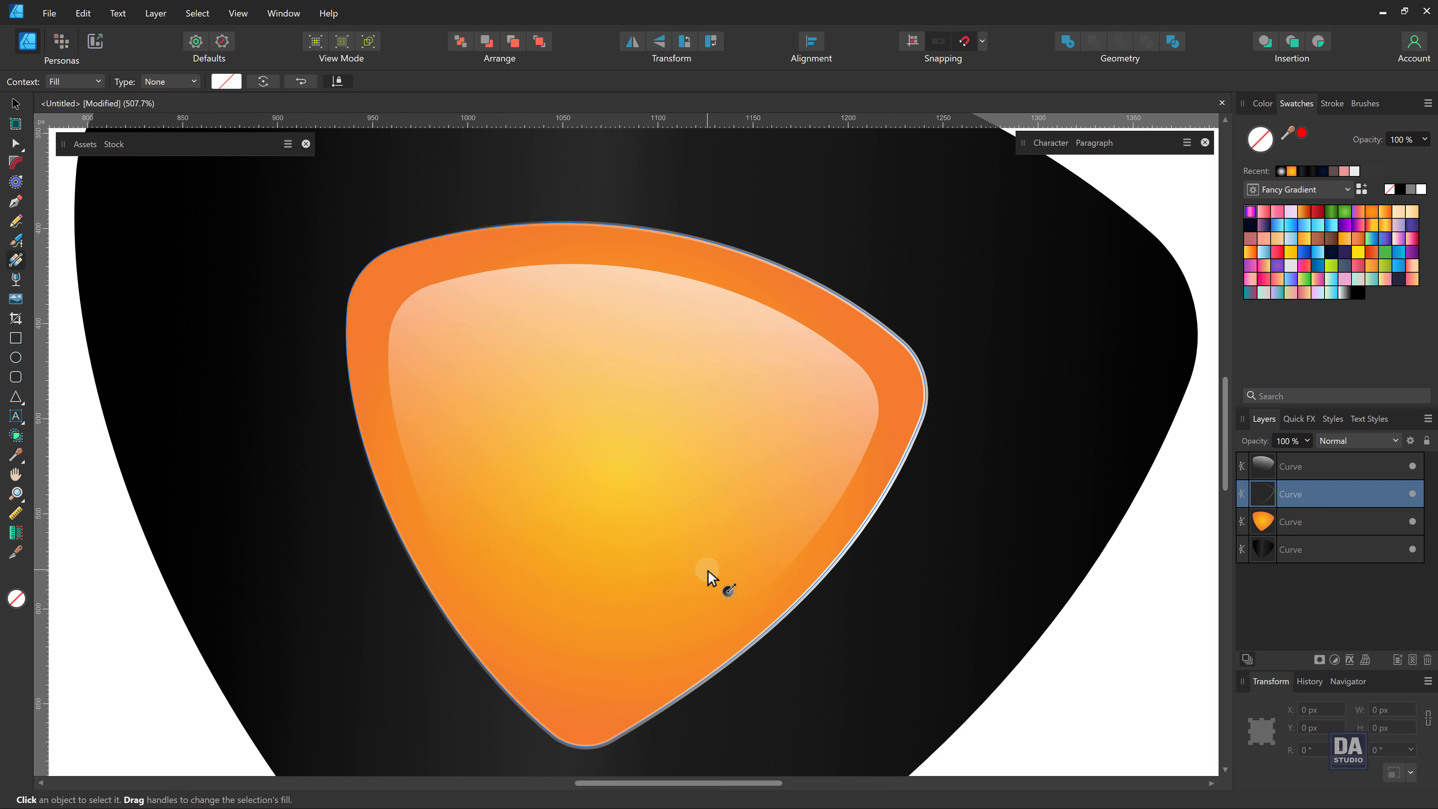
Redraw the outline's elliptical stroke gradient so its white glint stretches along the right edge.
click(784, 577)
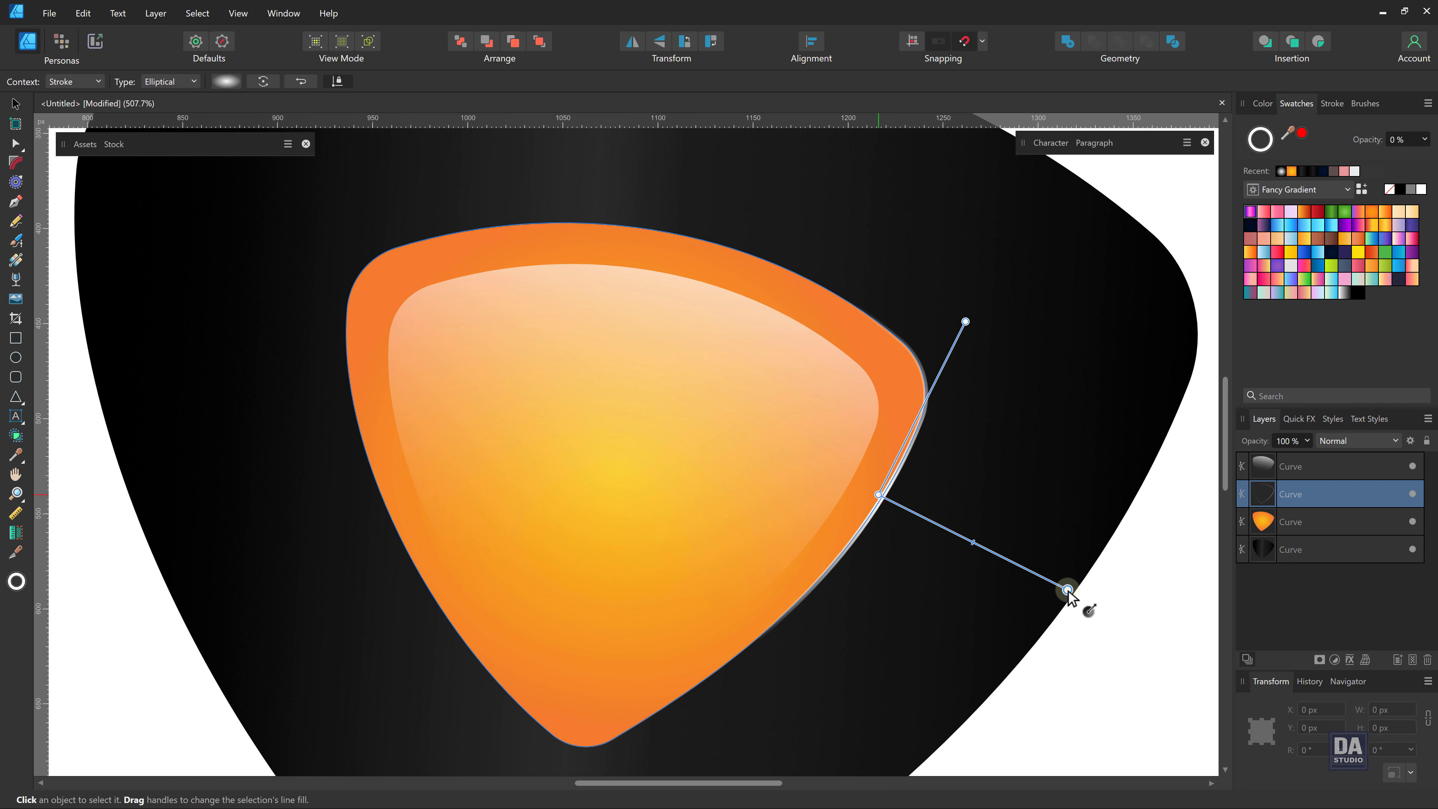
drag(1069, 588, 824, 580)
drag(898, 617, 1115, 672)
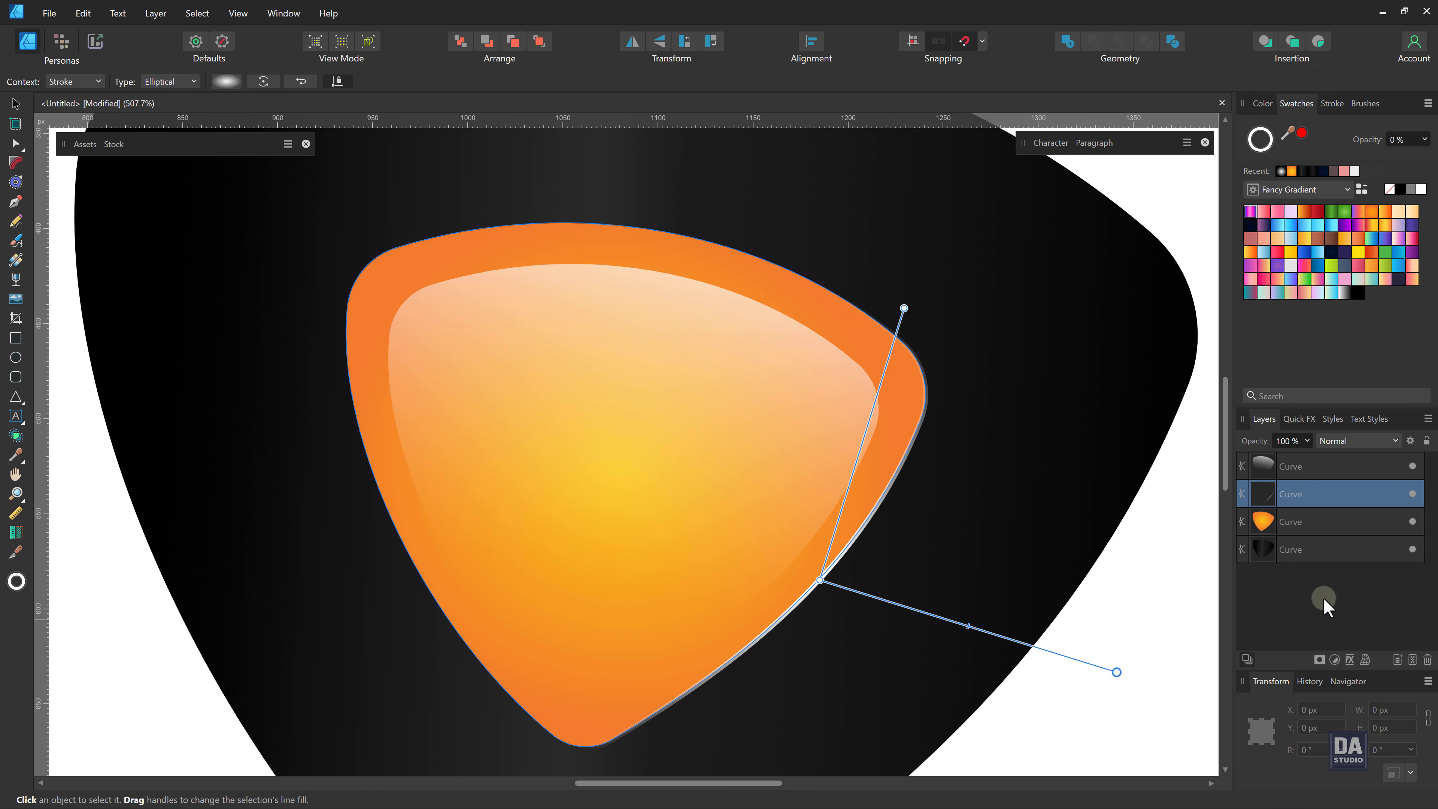
Duplicate the outline curve and aim the copy's glint at the top-left corner.
right_click(1340, 510)
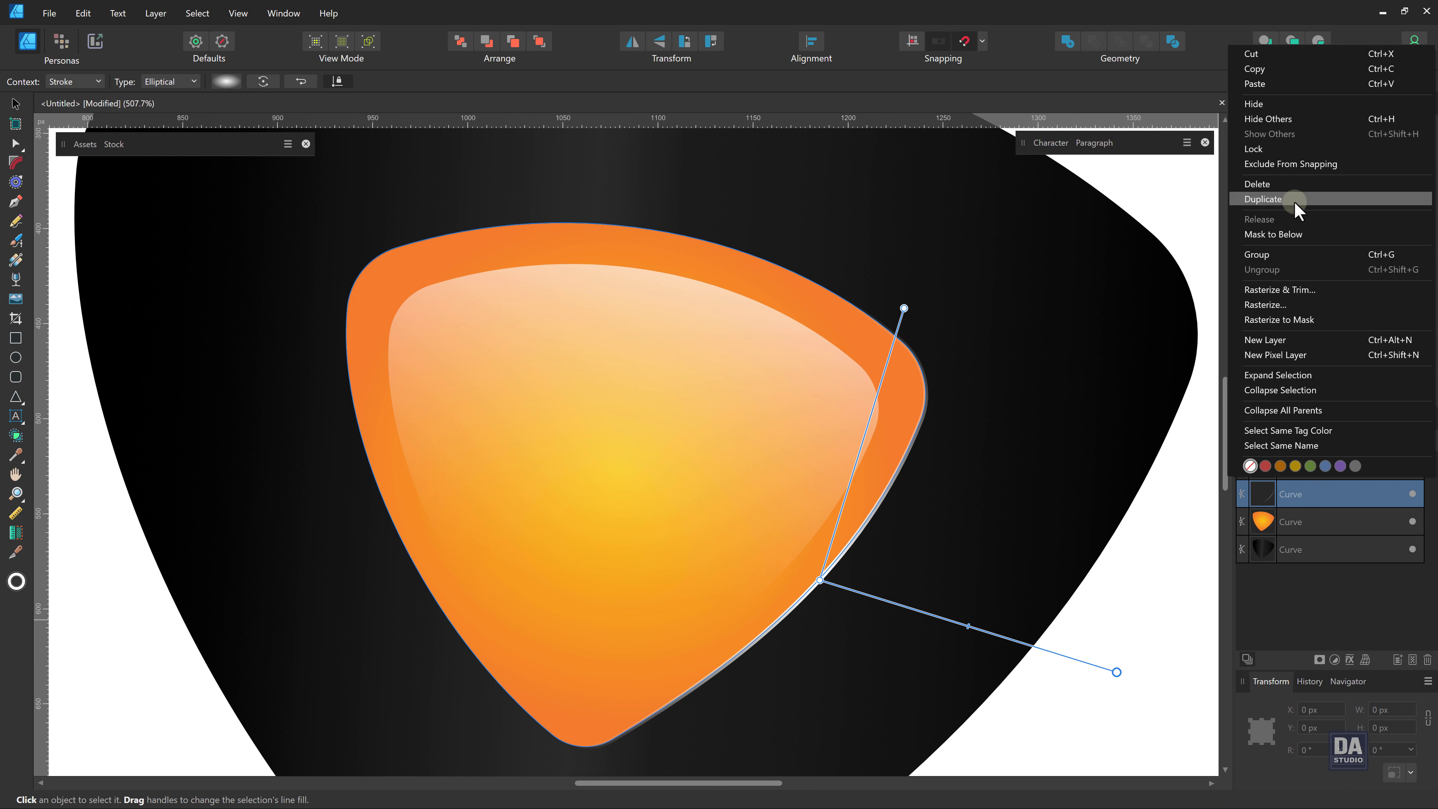
click(1294, 199)
drag(1263, 499, 1267, 514)
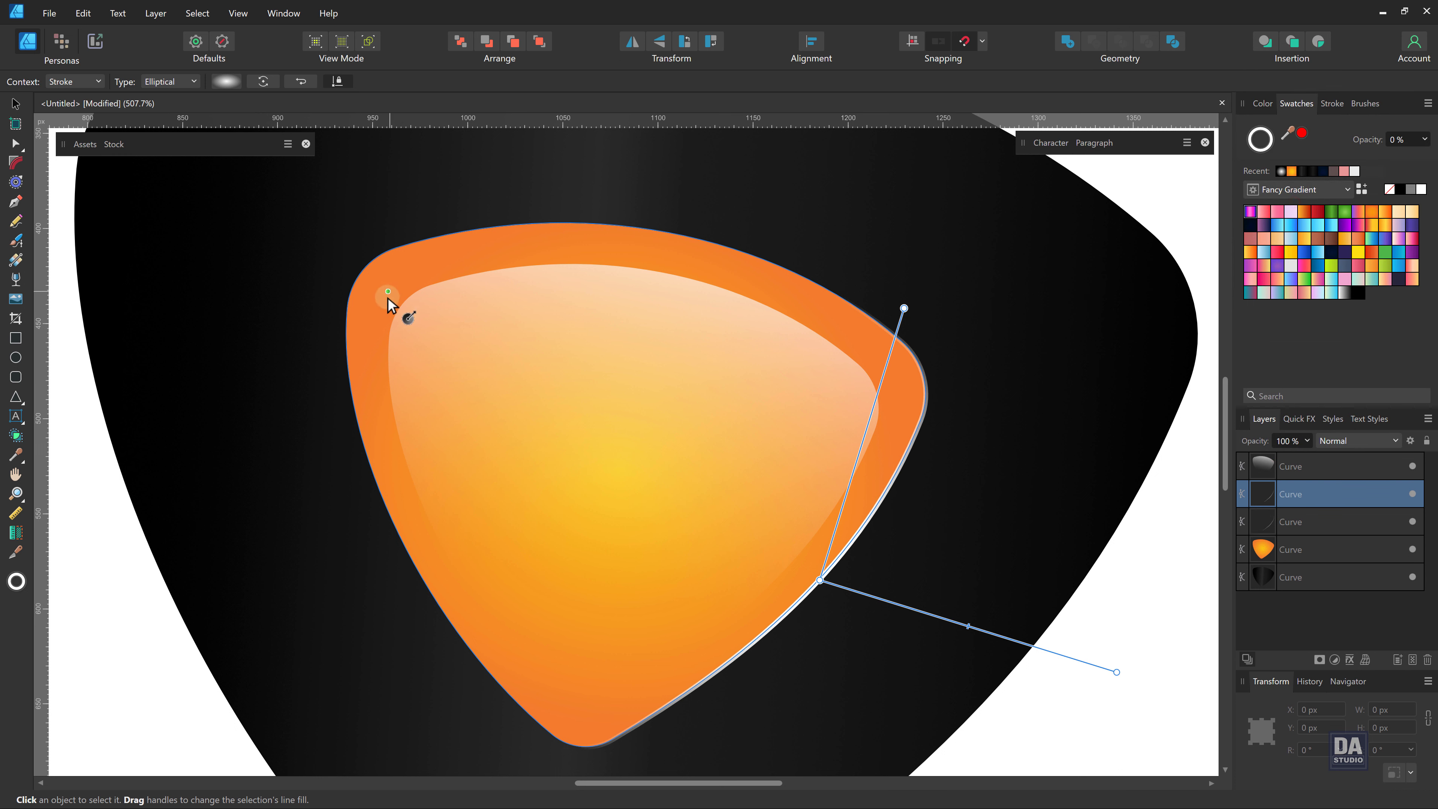
drag(388, 297, 365, 406)
drag(347, 301, 636, 439)
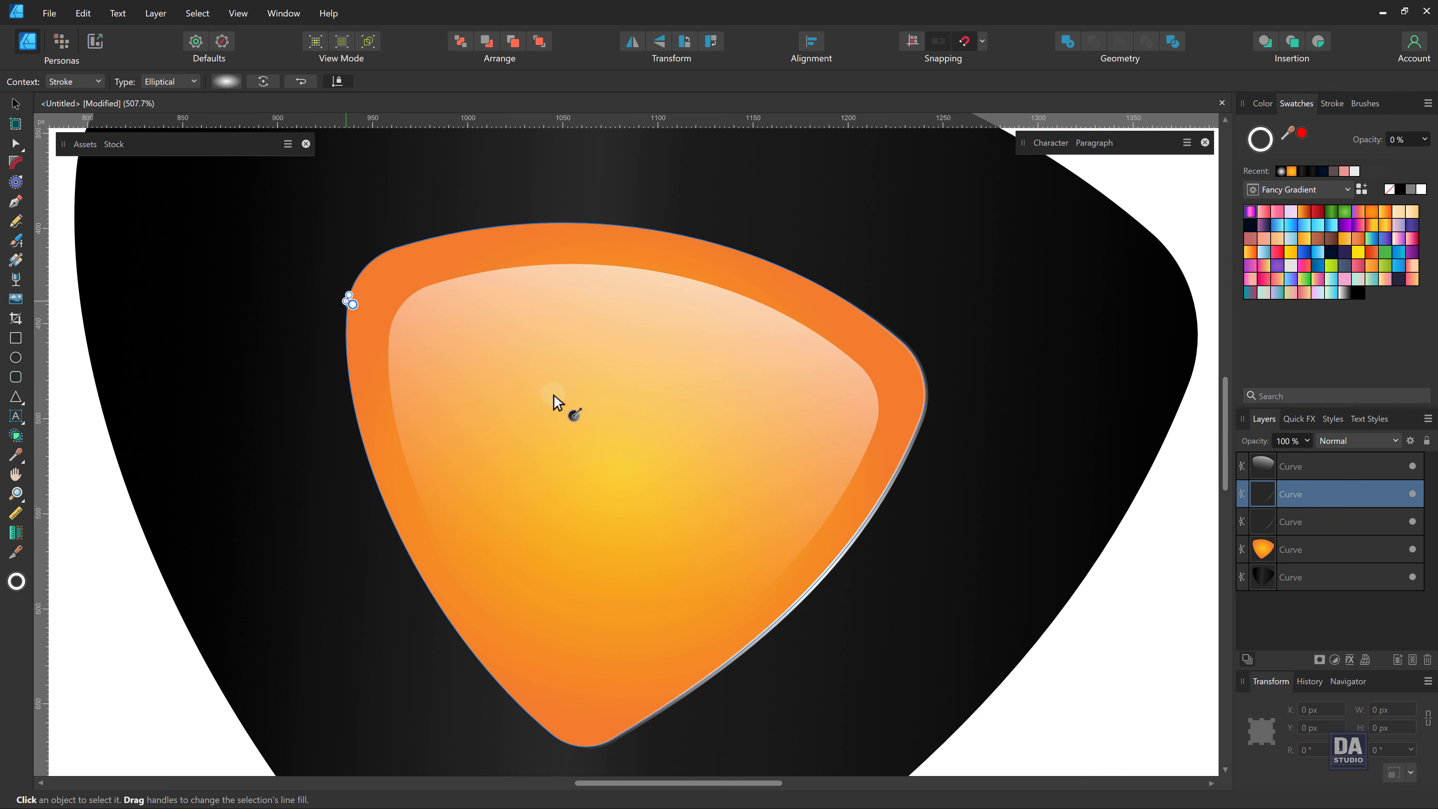
drag(695, 460, 713, 465)
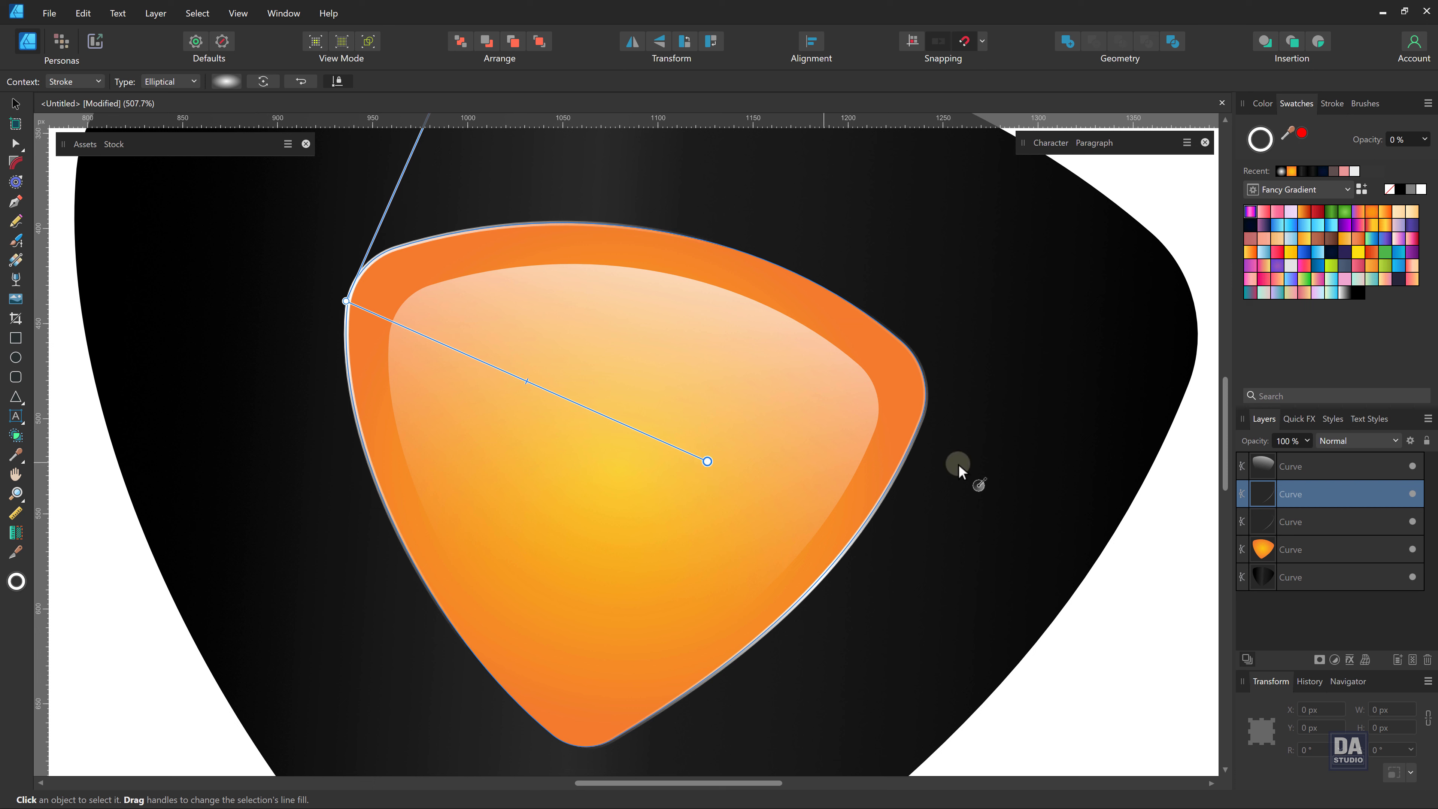
Duplicate the outline twice more, placing glints along the top edge and the lower-left edge.
right_click(1317, 500)
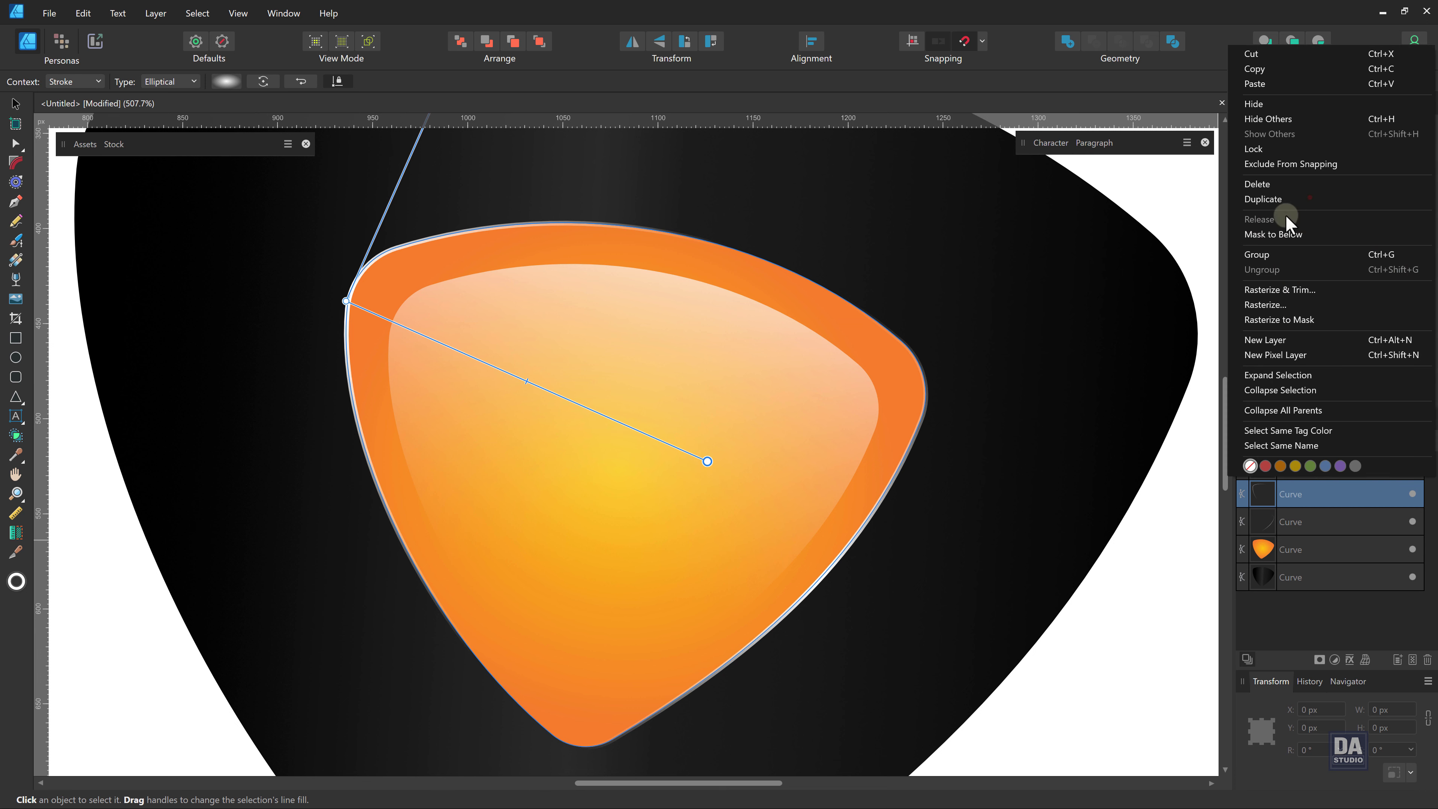
click(1285, 201)
drag(778, 264, 652, 495)
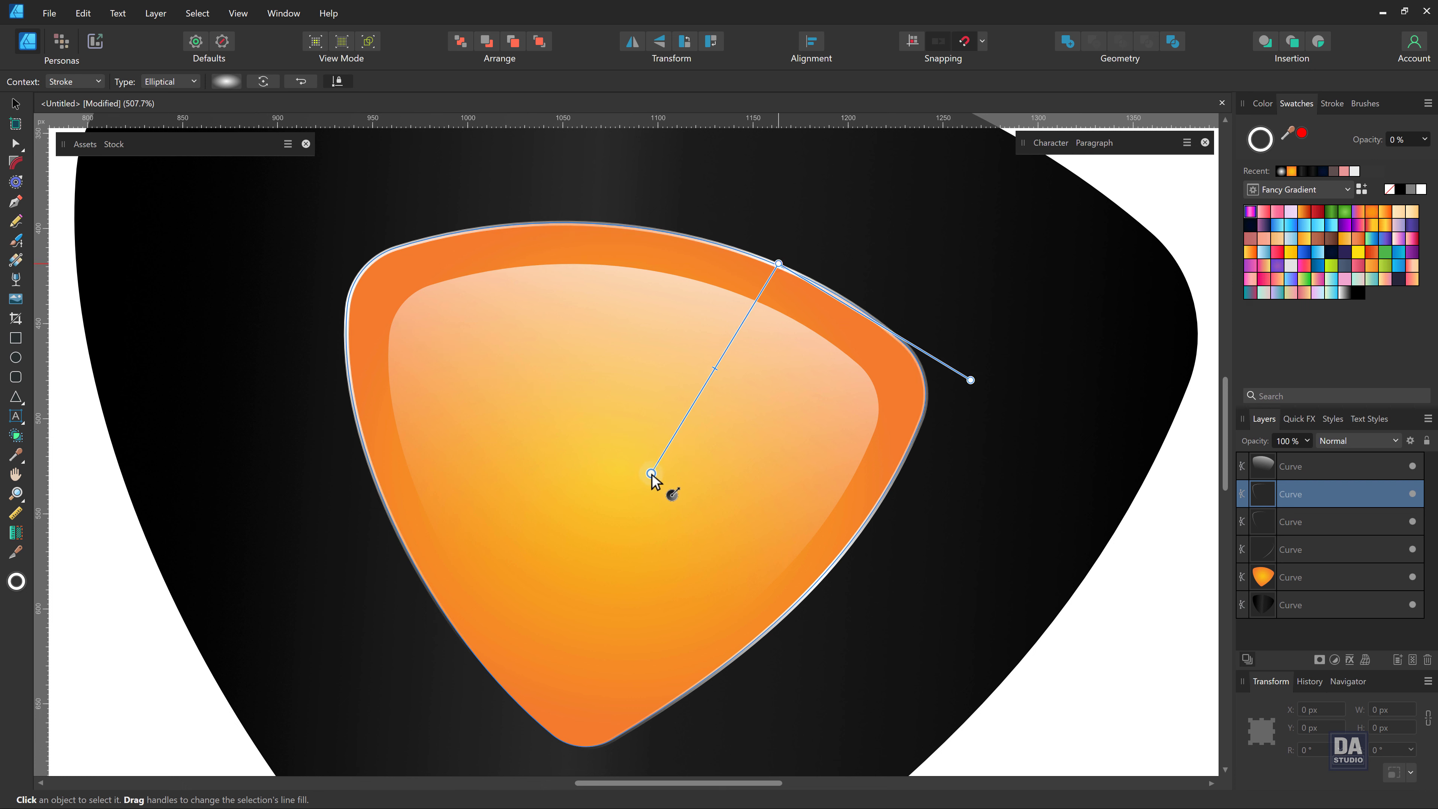
right_click(1323, 501)
click(1322, 199)
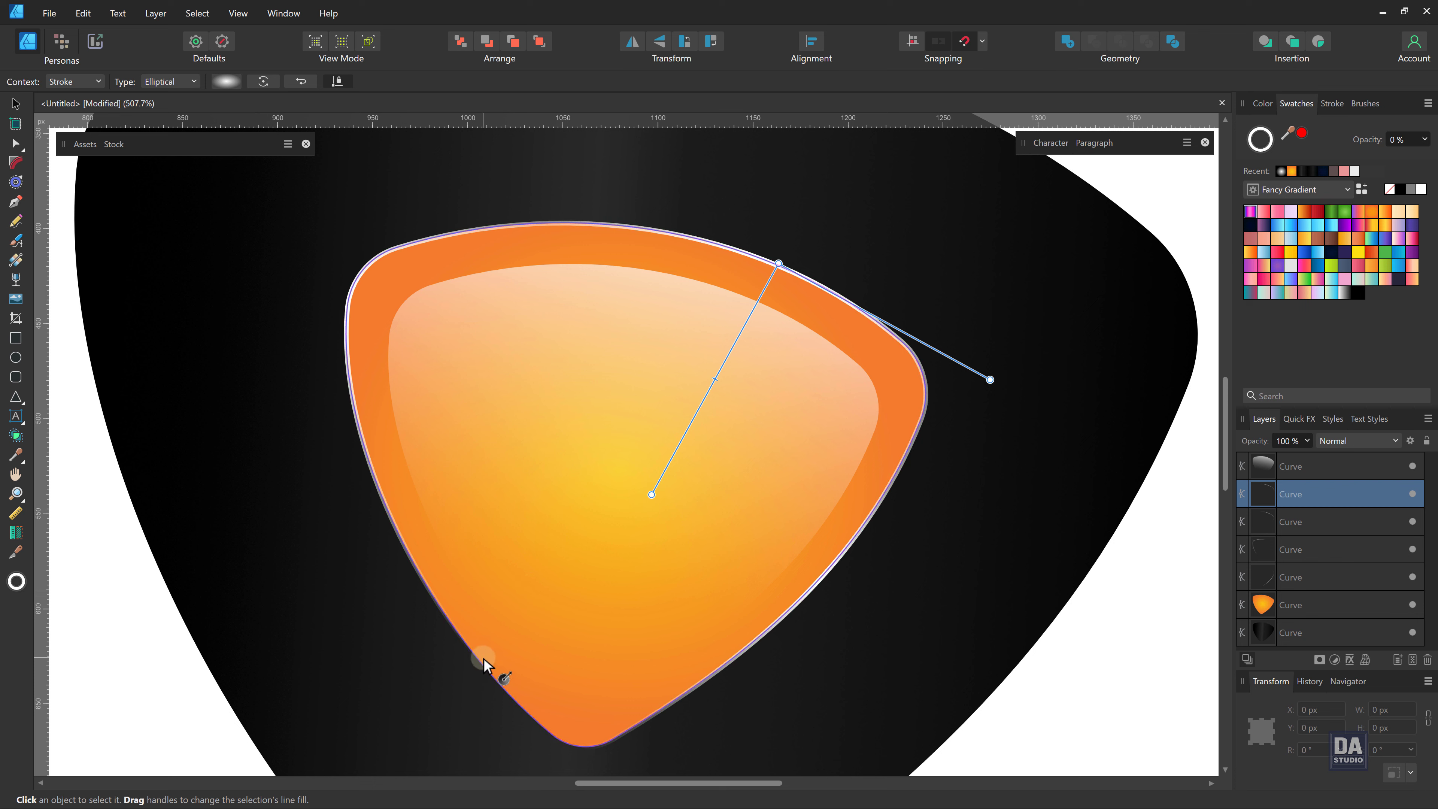
drag(481, 660, 622, 568)
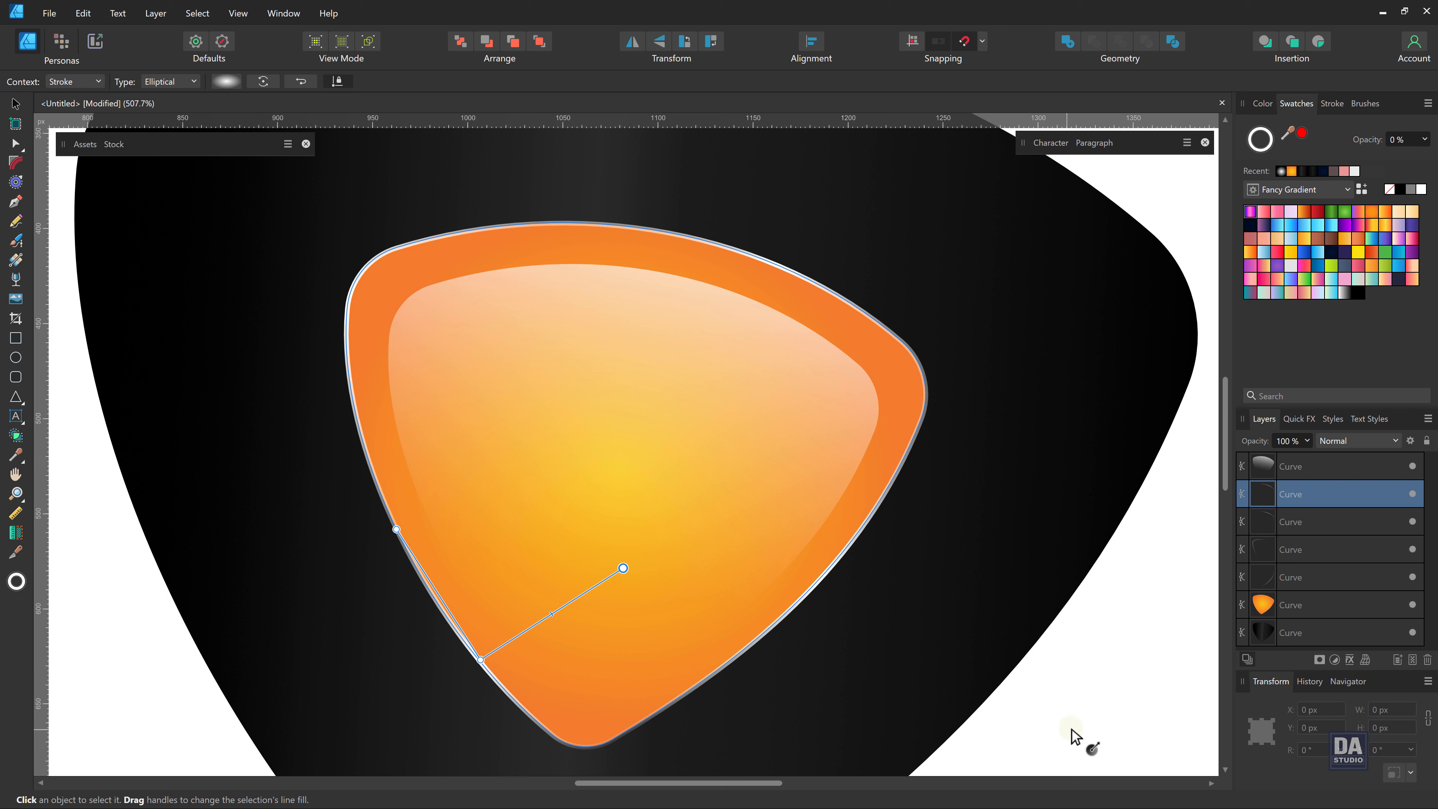
click(1094, 726)
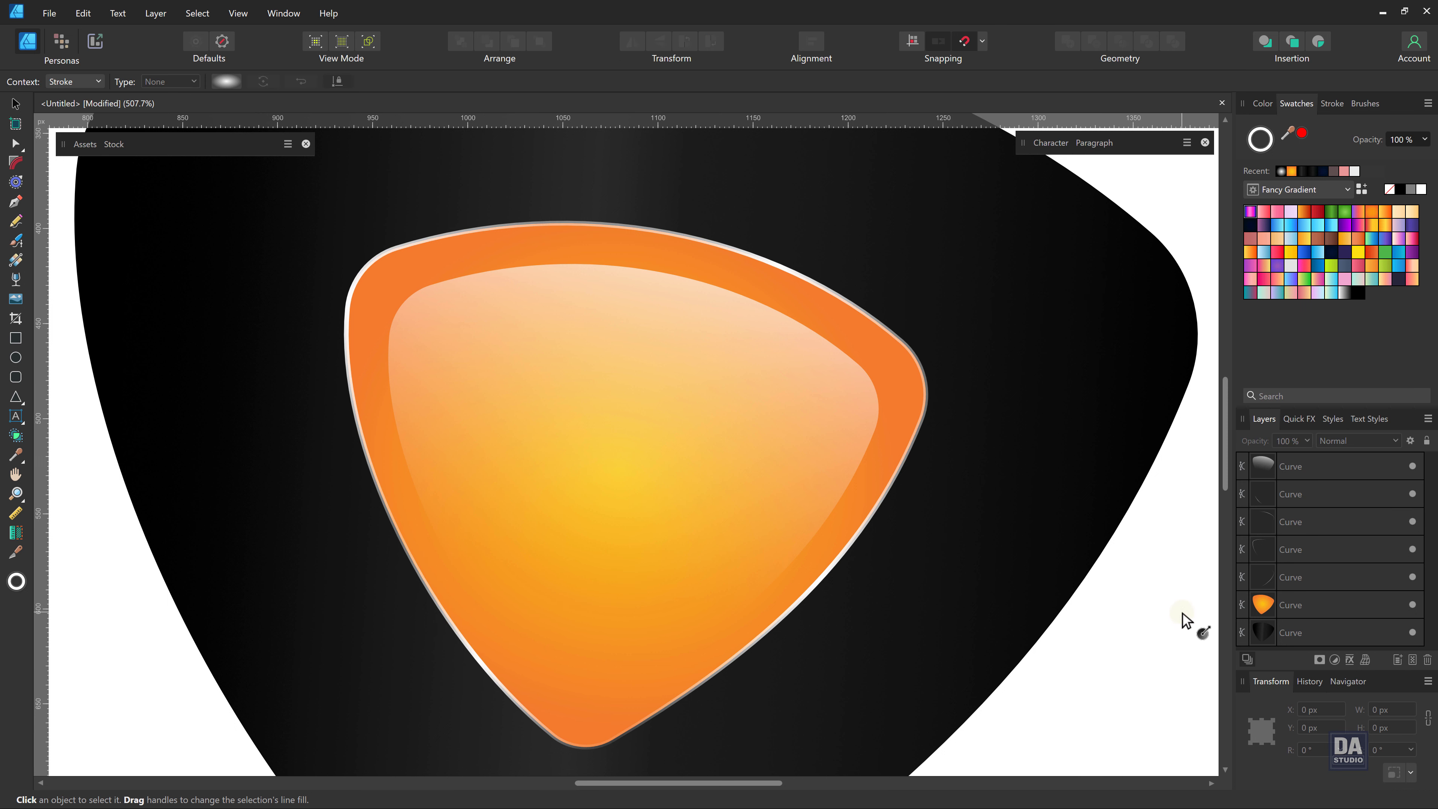
Duplicate the orange pick and shrink the copy with the gloss cap to about 266 × 237 px.
key(v)
click(1292, 611)
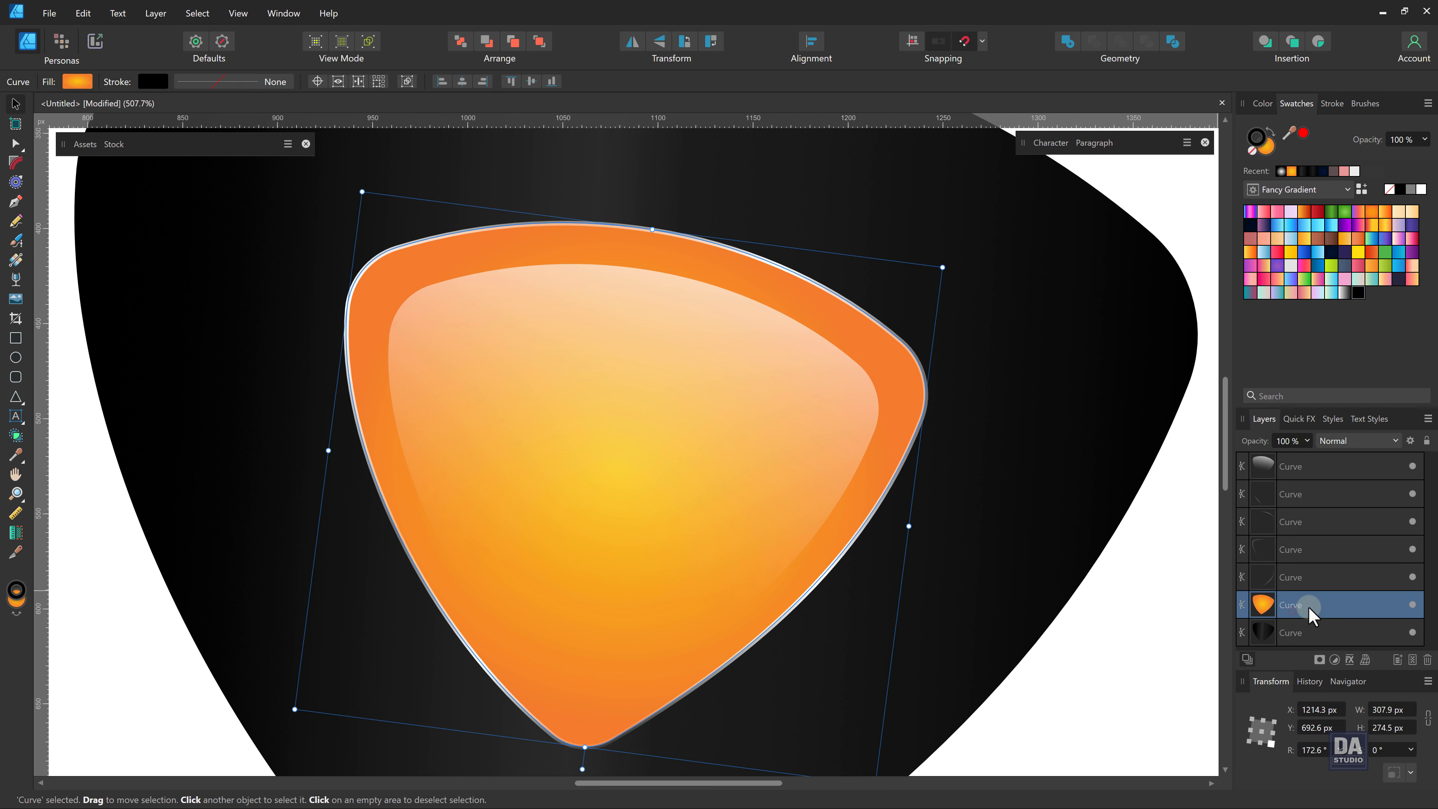
right_click(1292, 610)
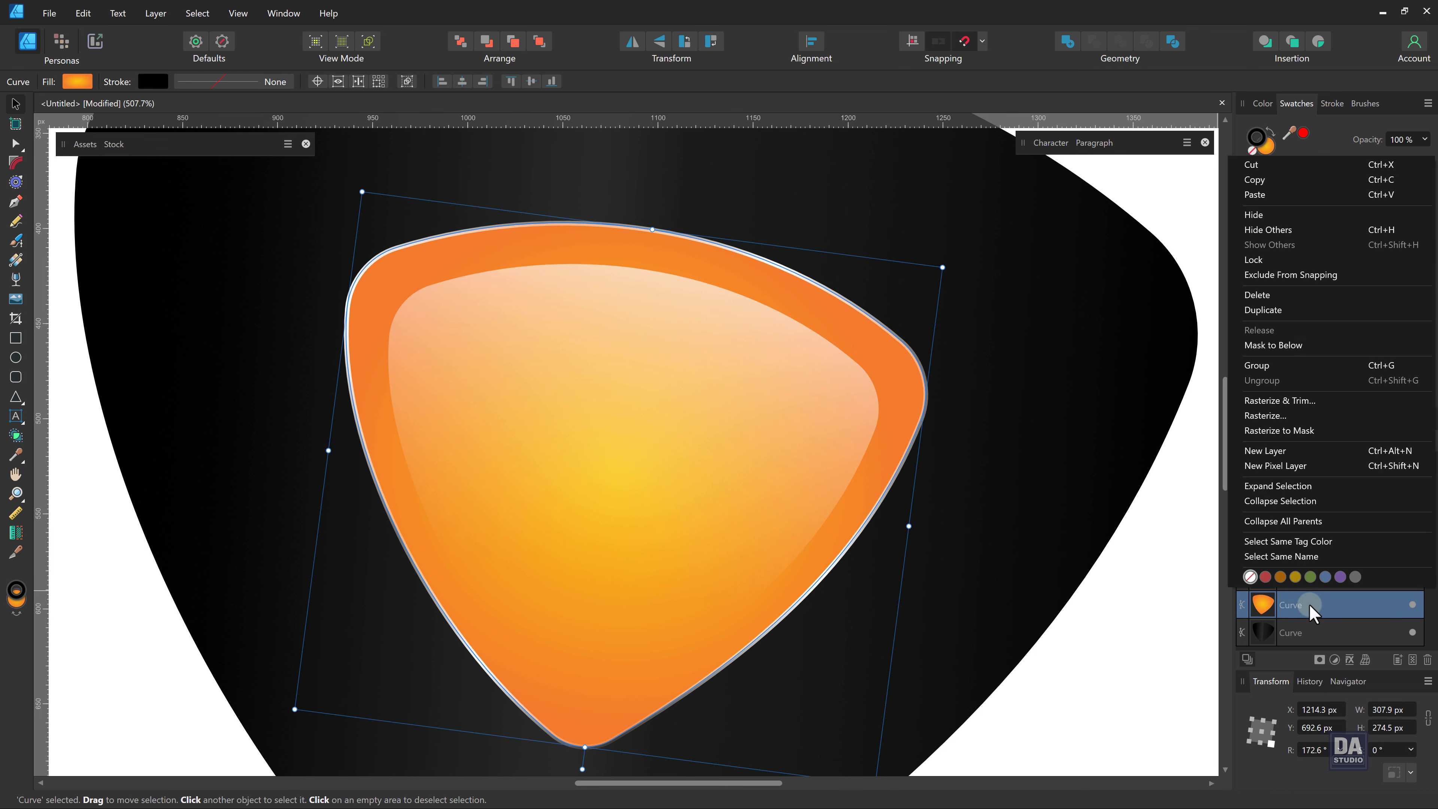
click(1285, 311)
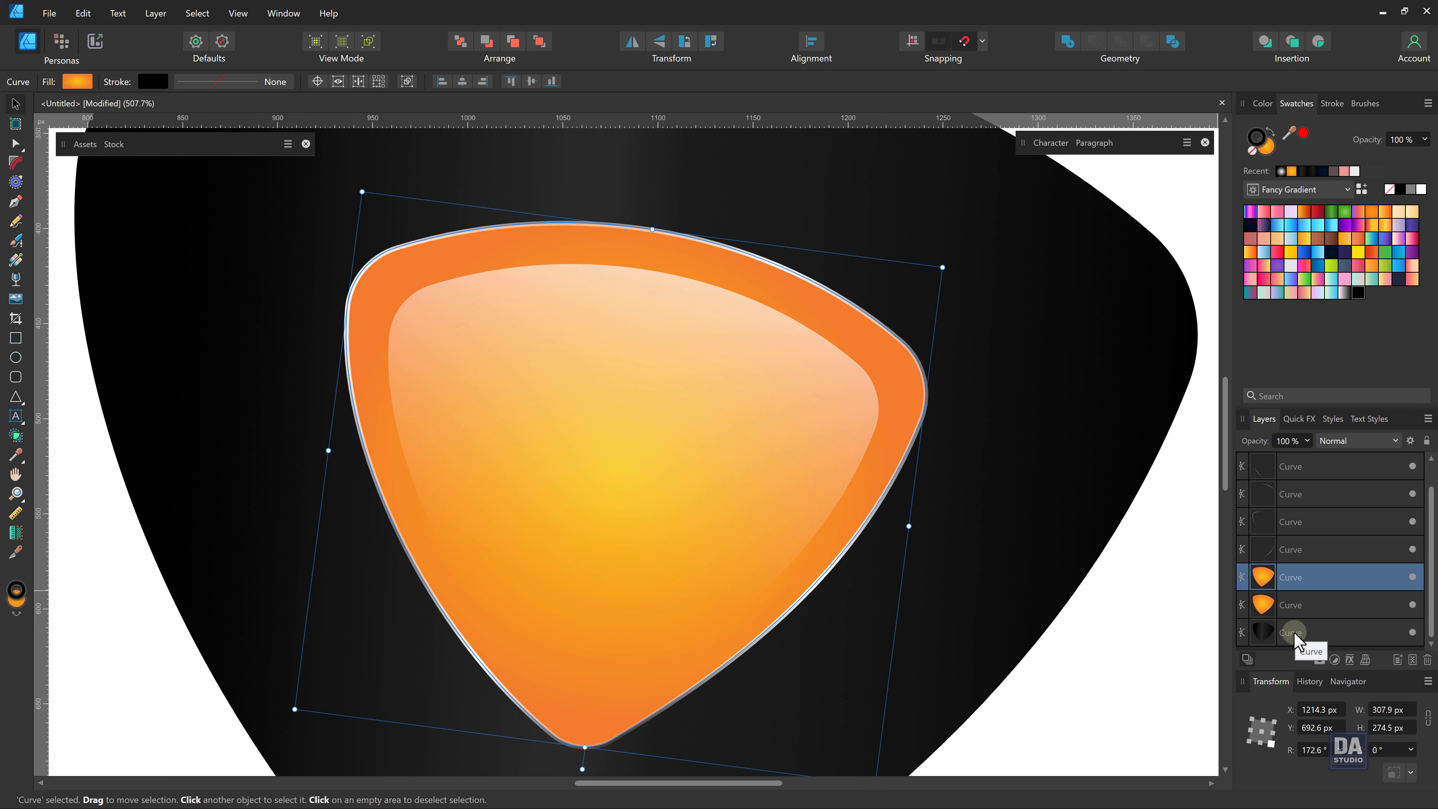
scroll(1297, 619, up, 1)
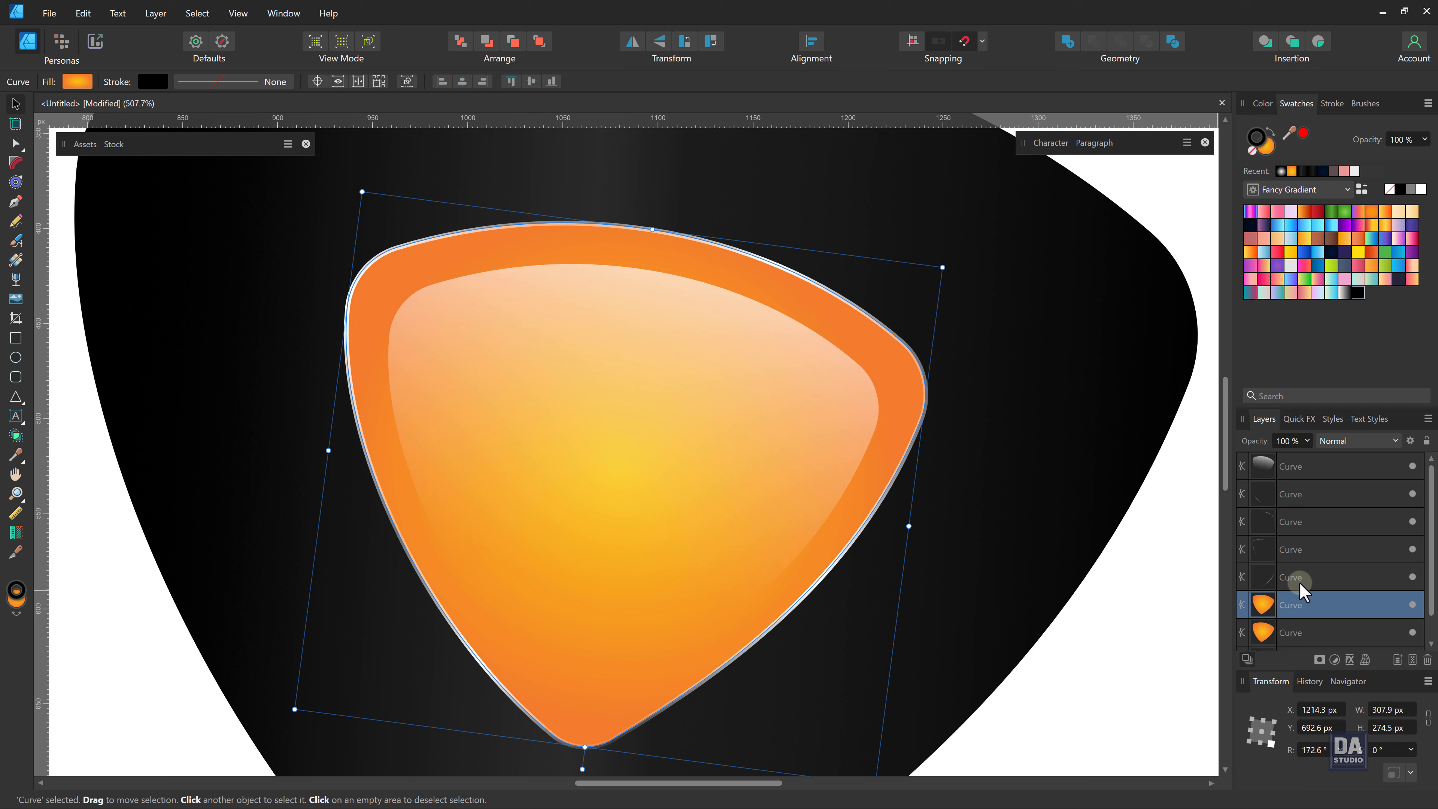
ctrl+click(1291, 460)
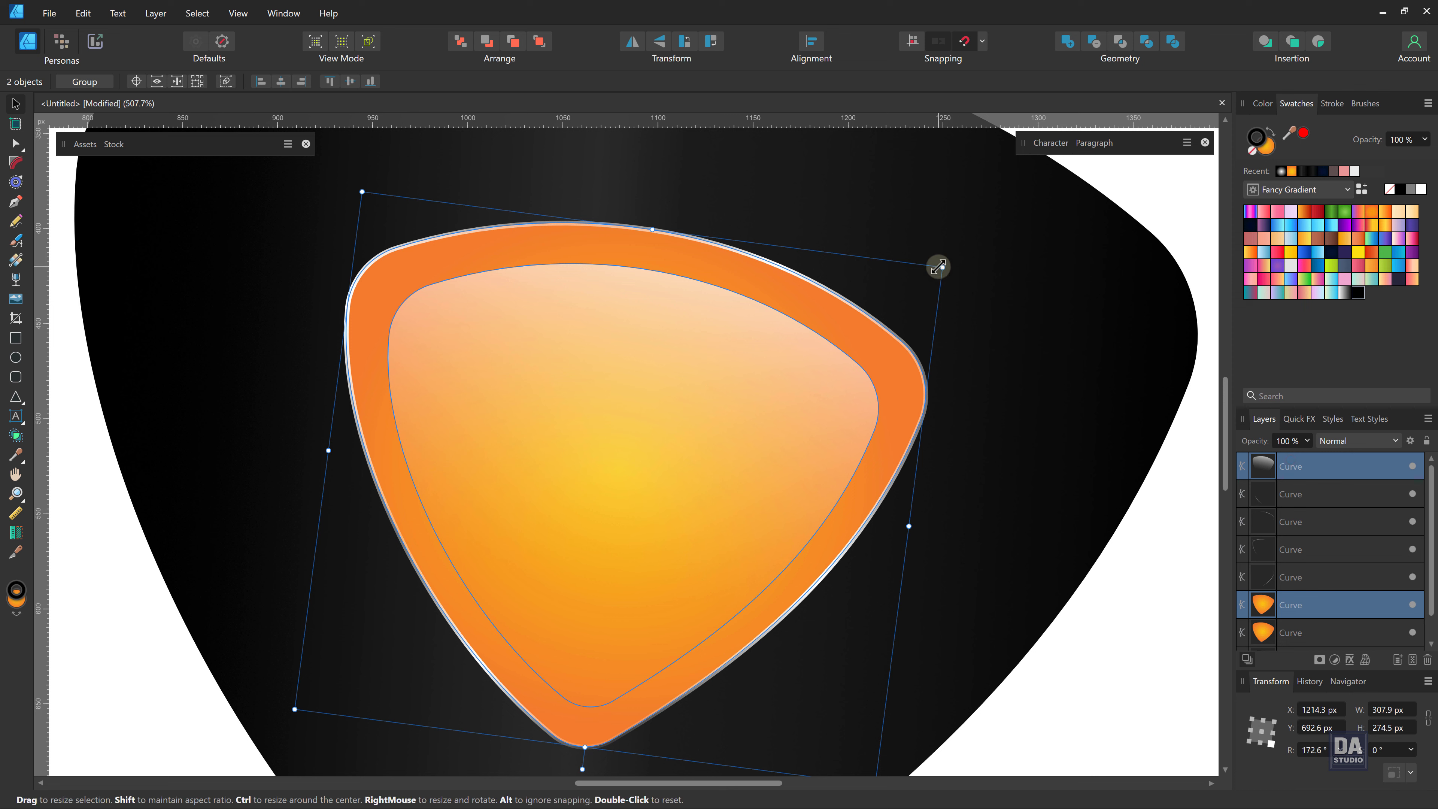
drag(943, 266, 901, 296)
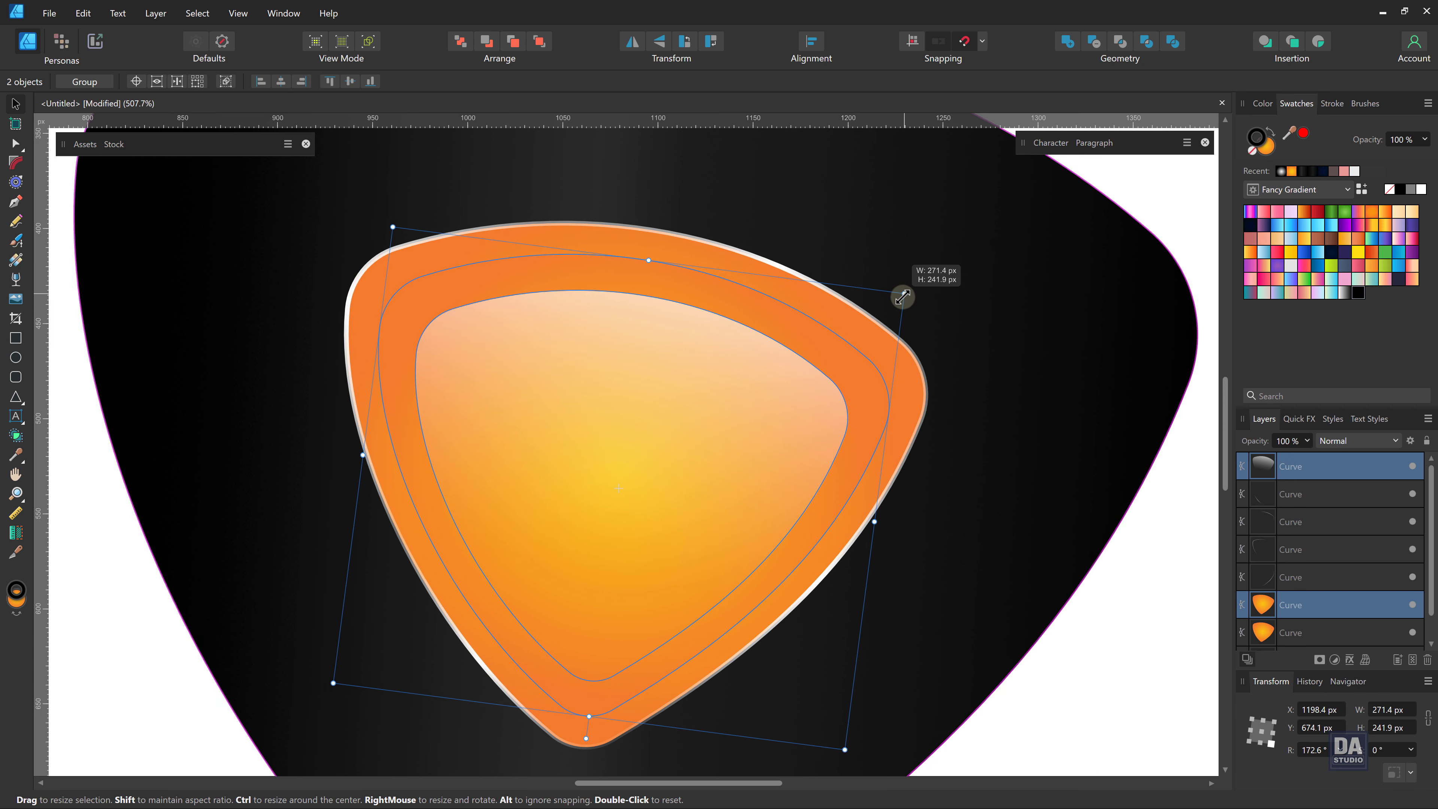
drag(902, 296, 898, 301)
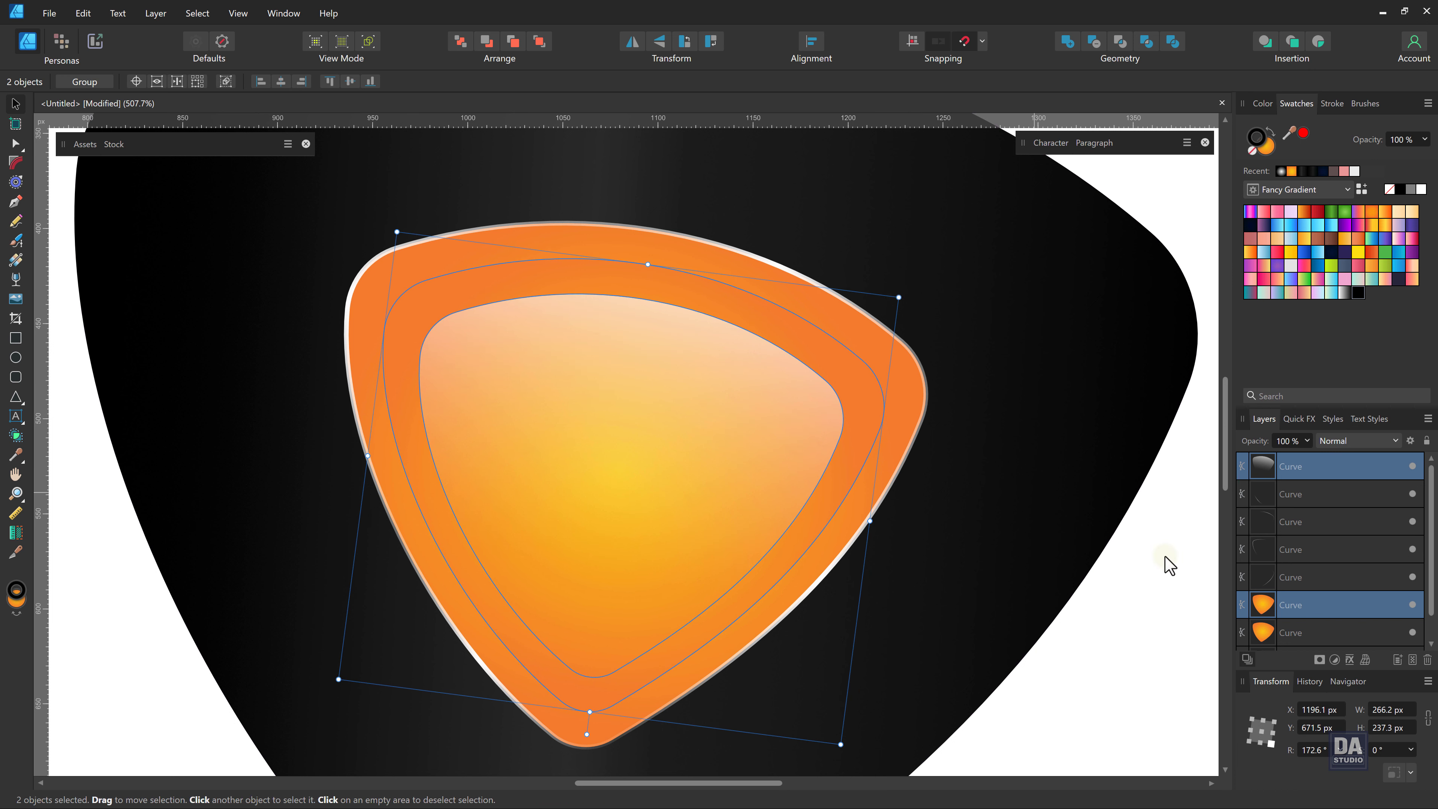
click(1293, 632)
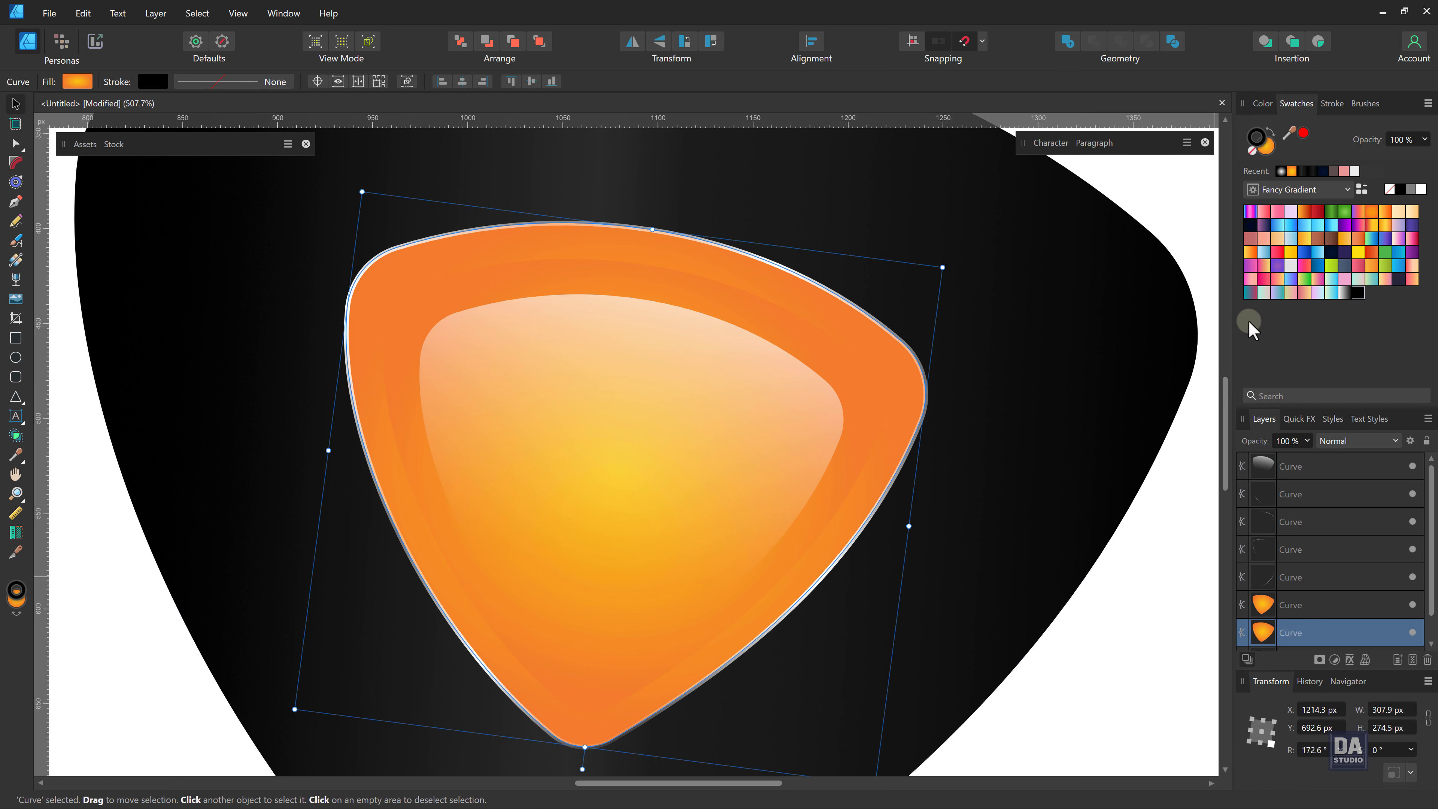
Load the 120 Gold and Bronze palette and apply a bronze gradient swatch as the outer pick's fill.
click(1292, 192)
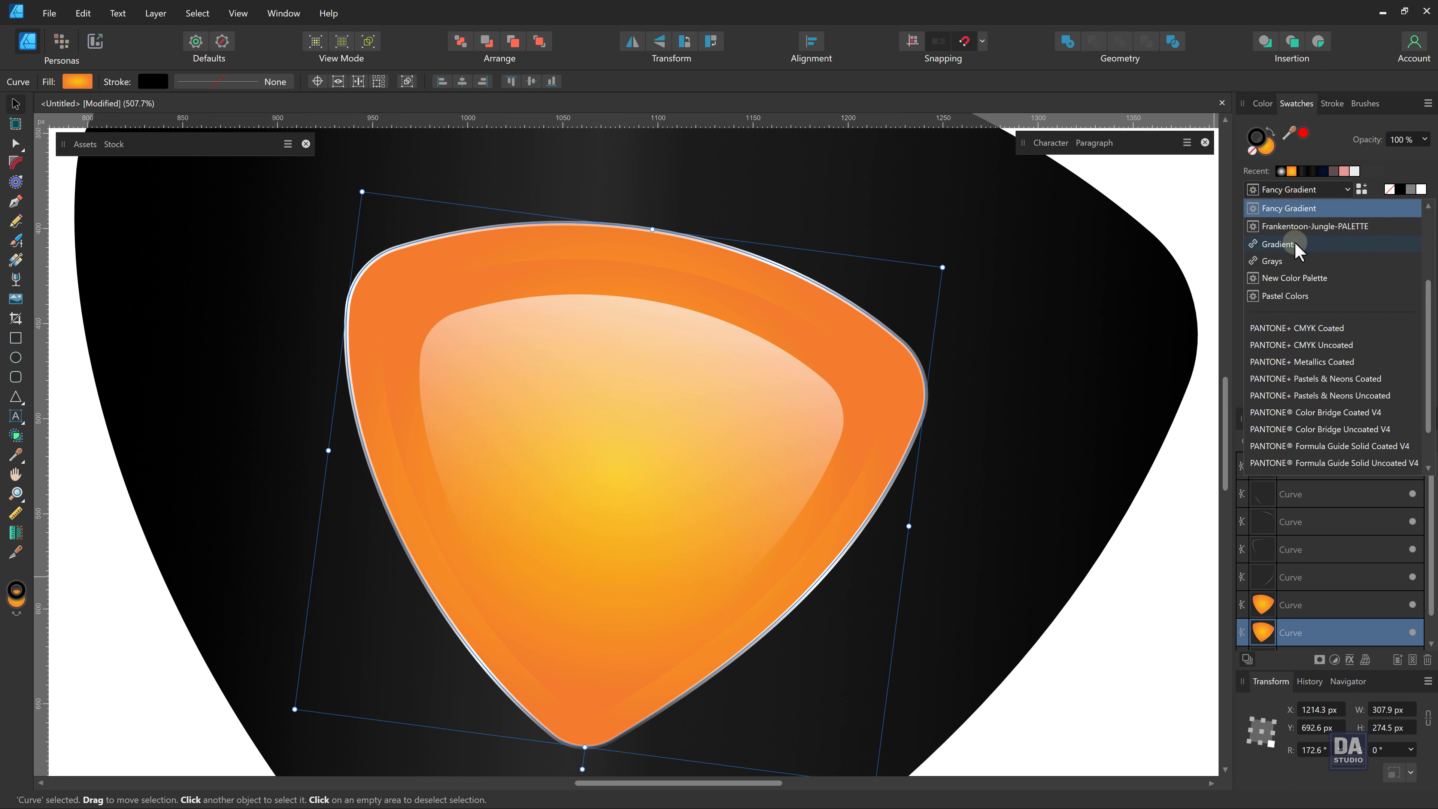
scroll(1297, 250, up, 1)
scroll(1300, 260, up, 1)
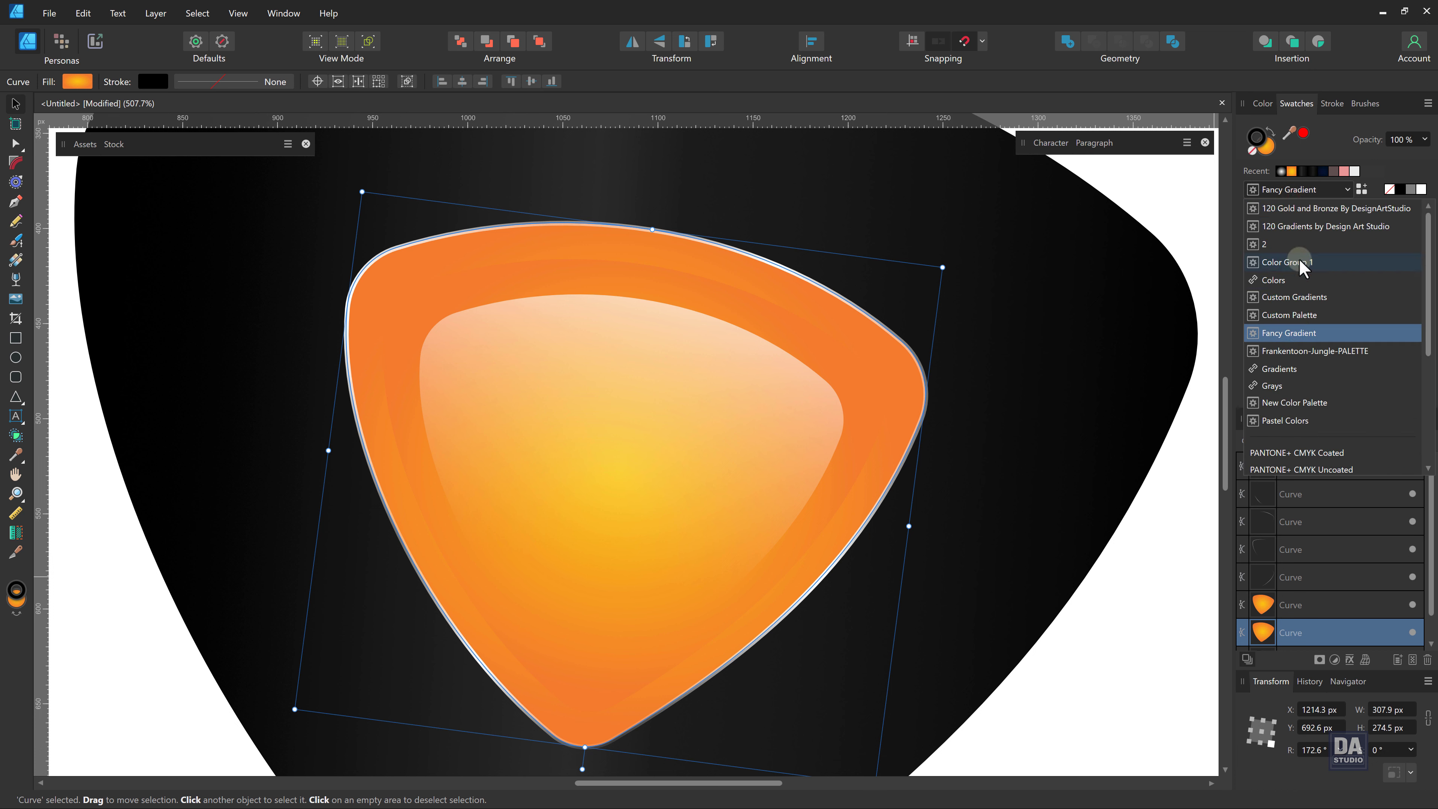
click(1306, 214)
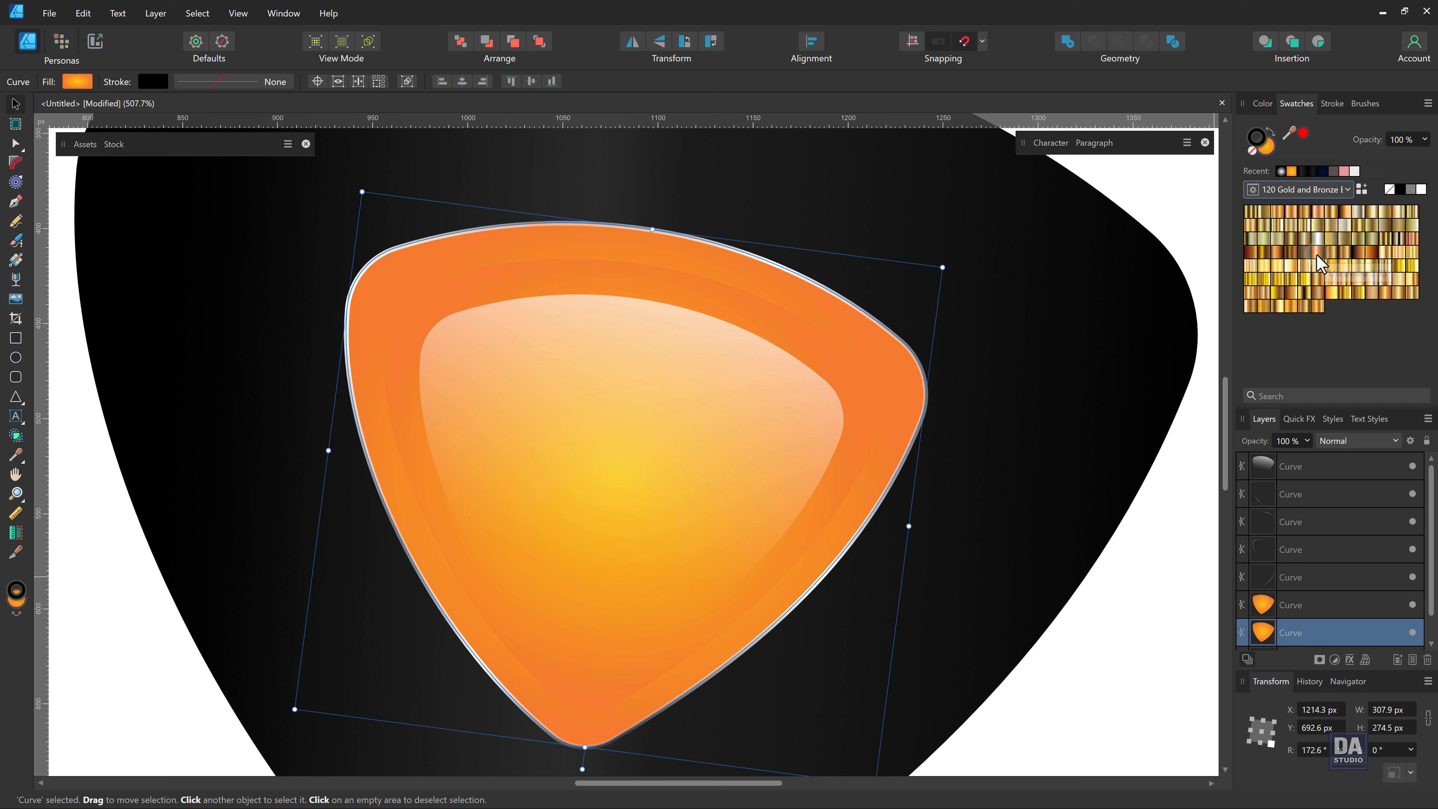
click(1281, 262)
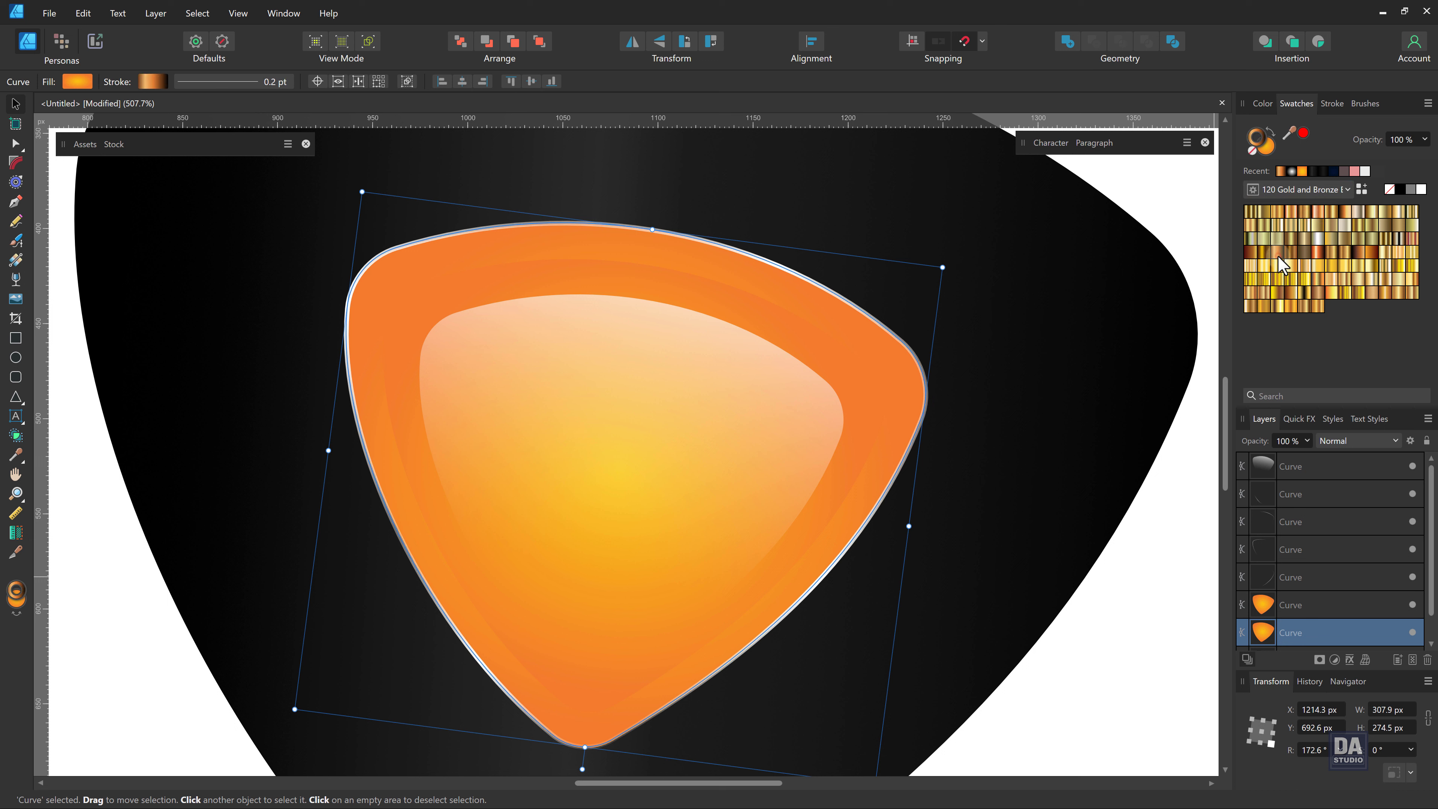
key(ctrl+z)
key(x)
click(1279, 256)
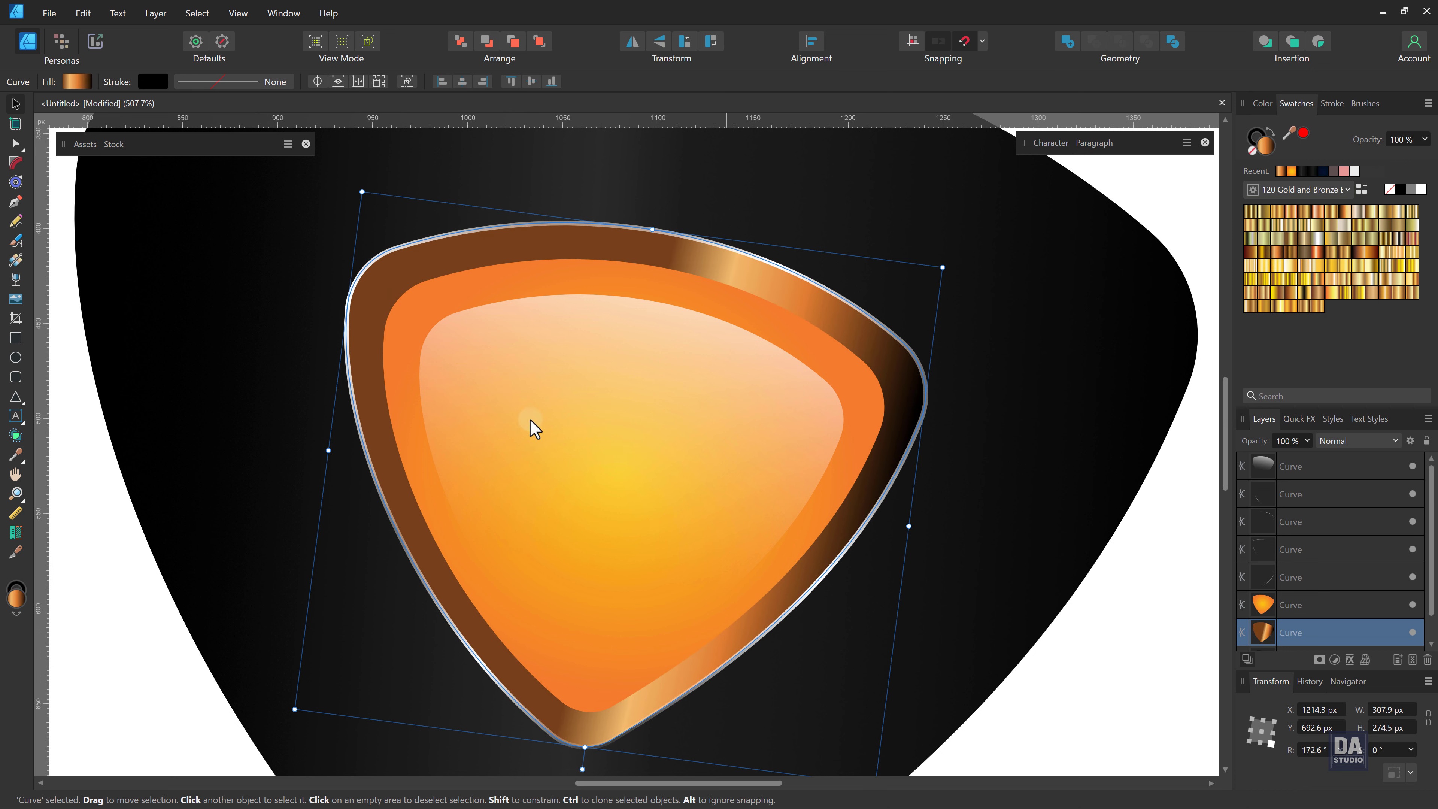
Redraw the rim's bronze linear gradient horizontally, dark at the left edge and brightest toward the right.
key(g)
mouse_move(356, 407)
mouse_down()
mouse_move(925, 577)
mouse_move(892, 570)
mouse_up()
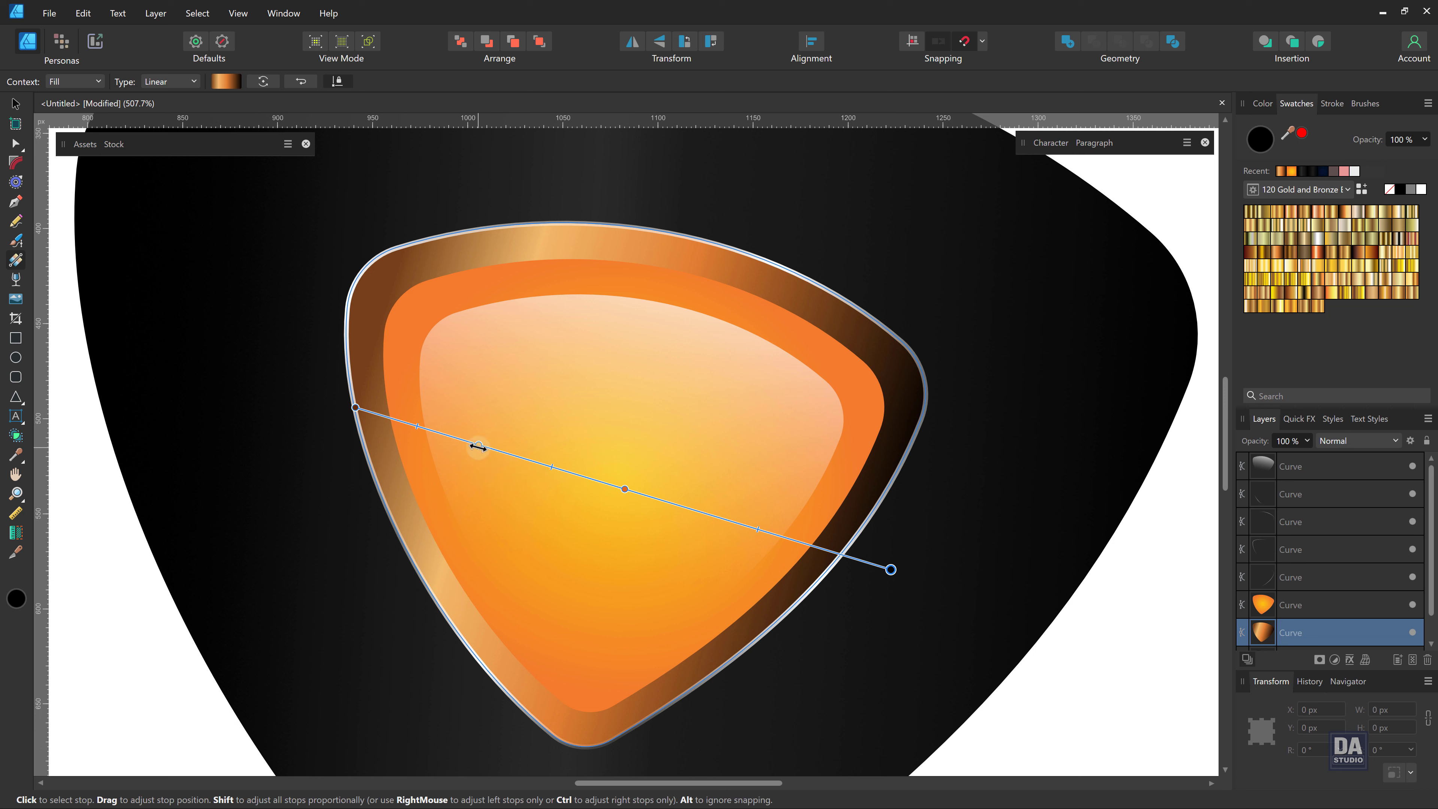
drag(478, 446, 504, 454)
drag(364, 471, 920, 510)
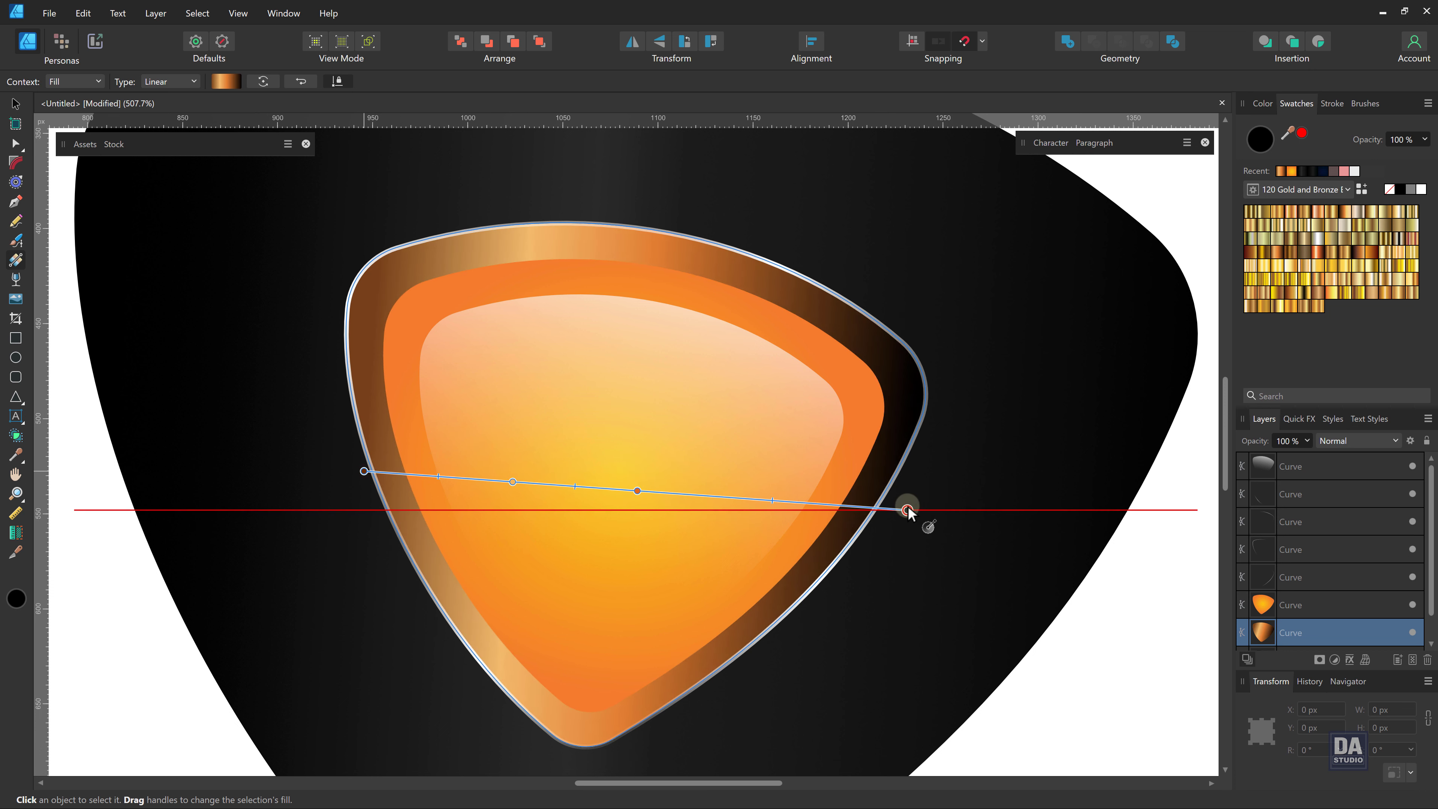
mouse_move(362, 469)
mouse_down()
mouse_move(545, 455)
mouse_move(346, 400)
mouse_up()
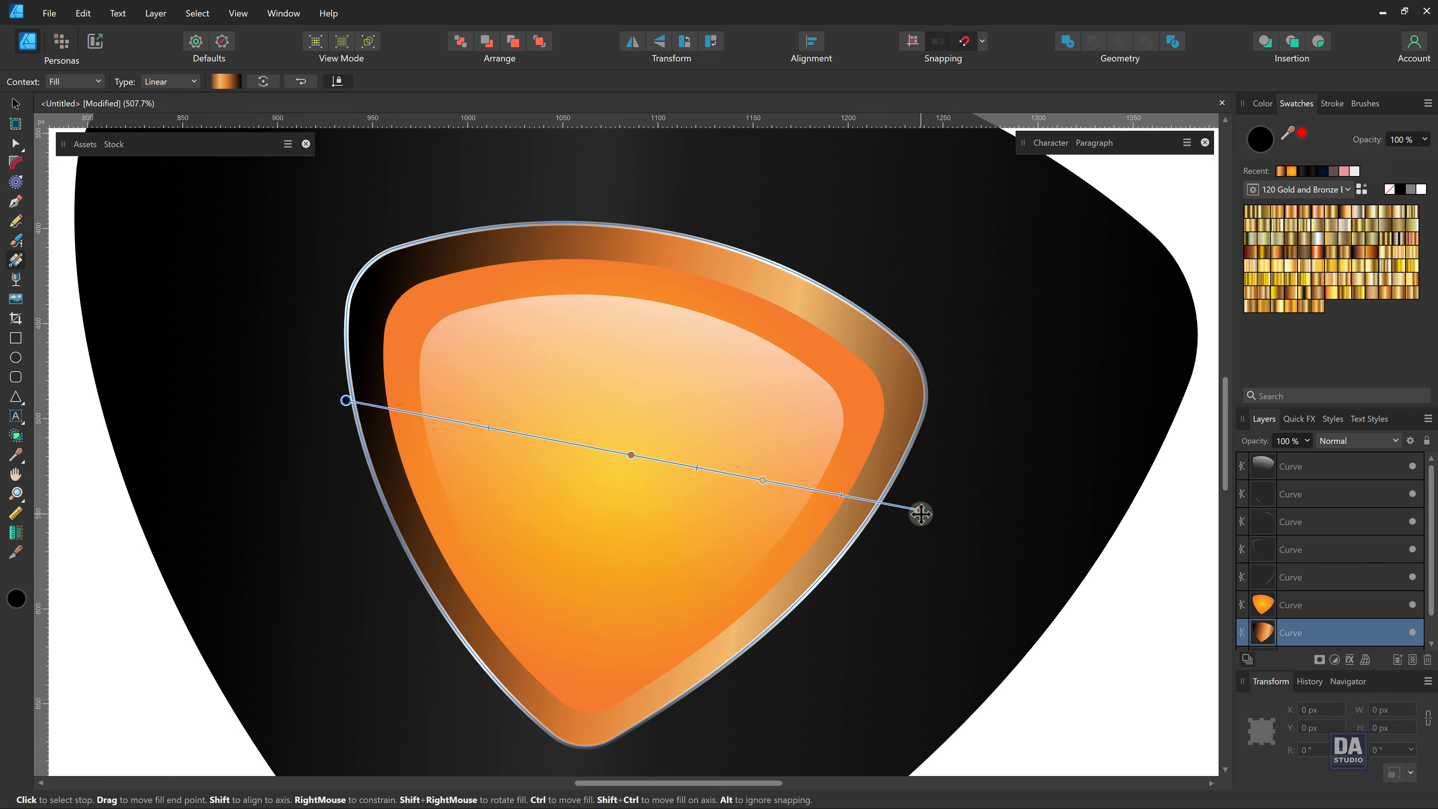
mouse_move(920, 509)
mouse_down()
mouse_move(884, 509)
mouse_move(896, 510)
mouse_up()
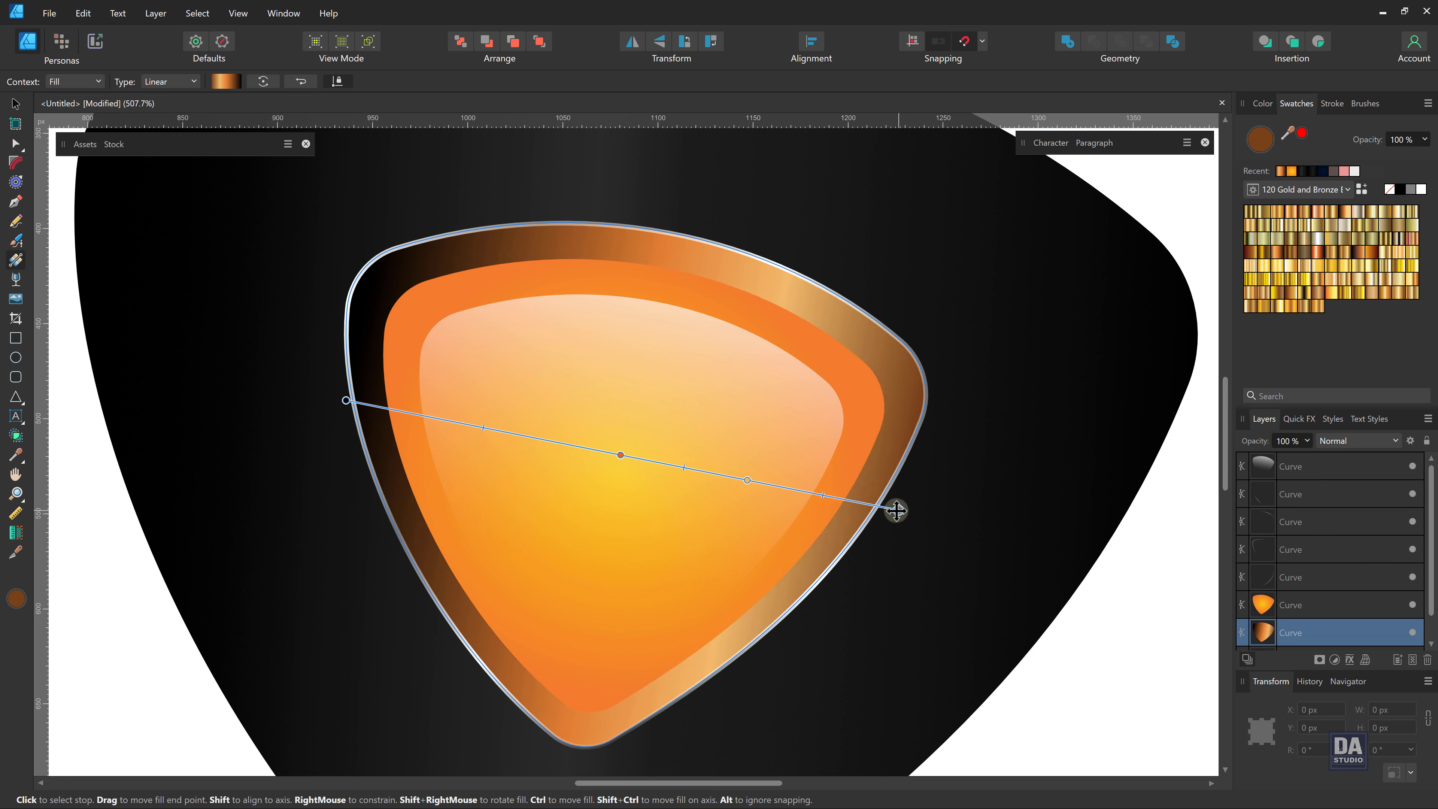
Recolour the rim gradient's first stop near-black, sampled from the artwork.
click(241, 85)
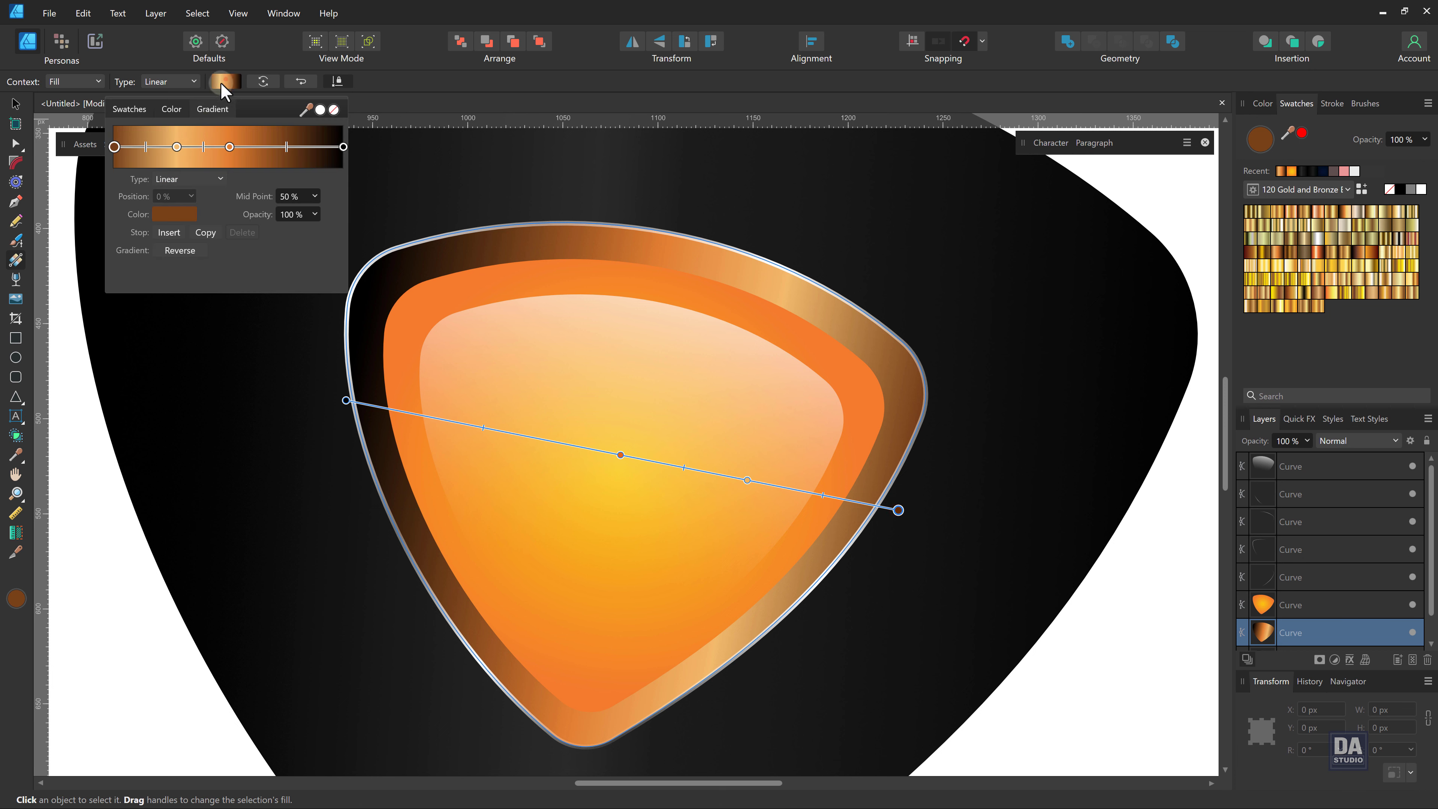
click(114, 147)
click(176, 215)
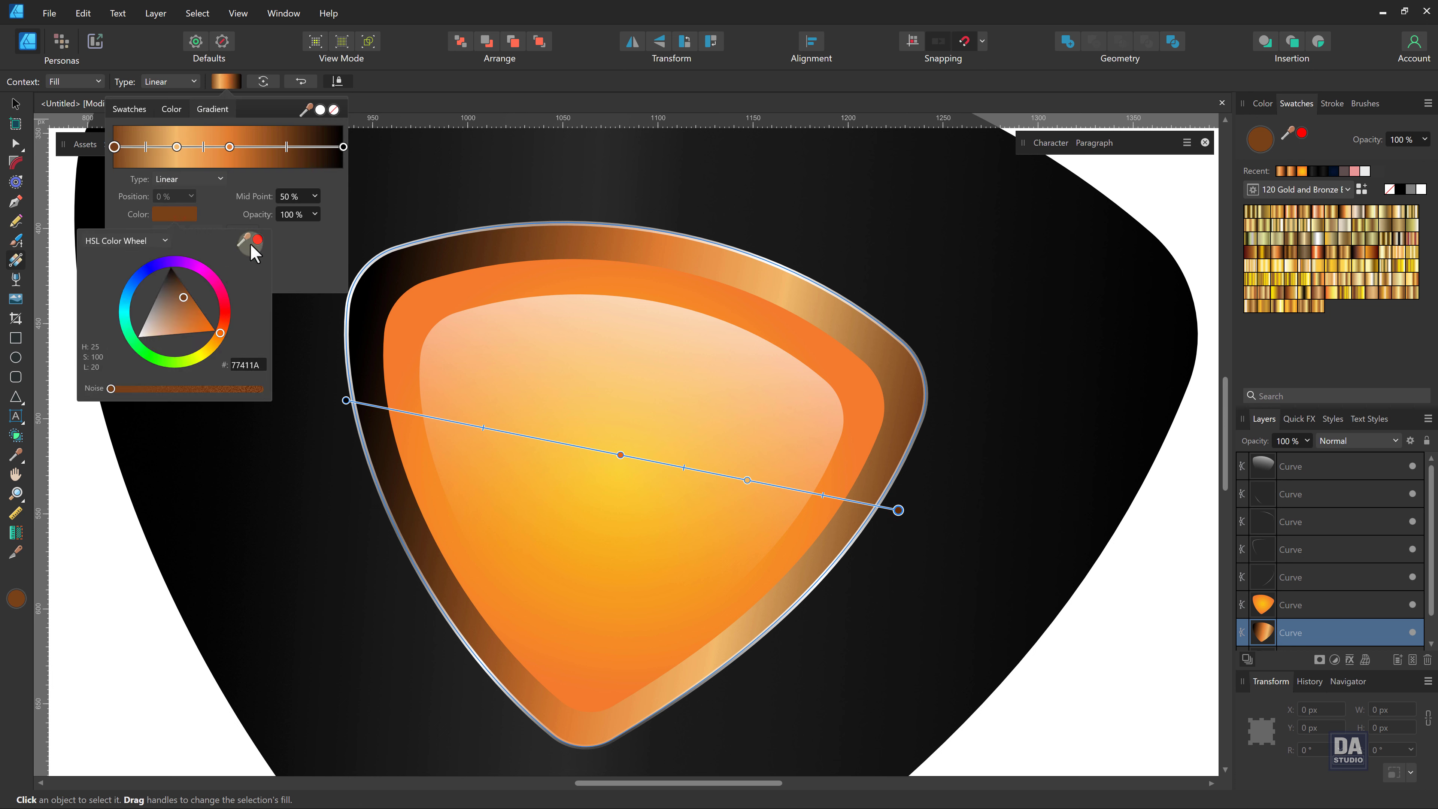
drag(250, 244, 332, 167)
click(259, 243)
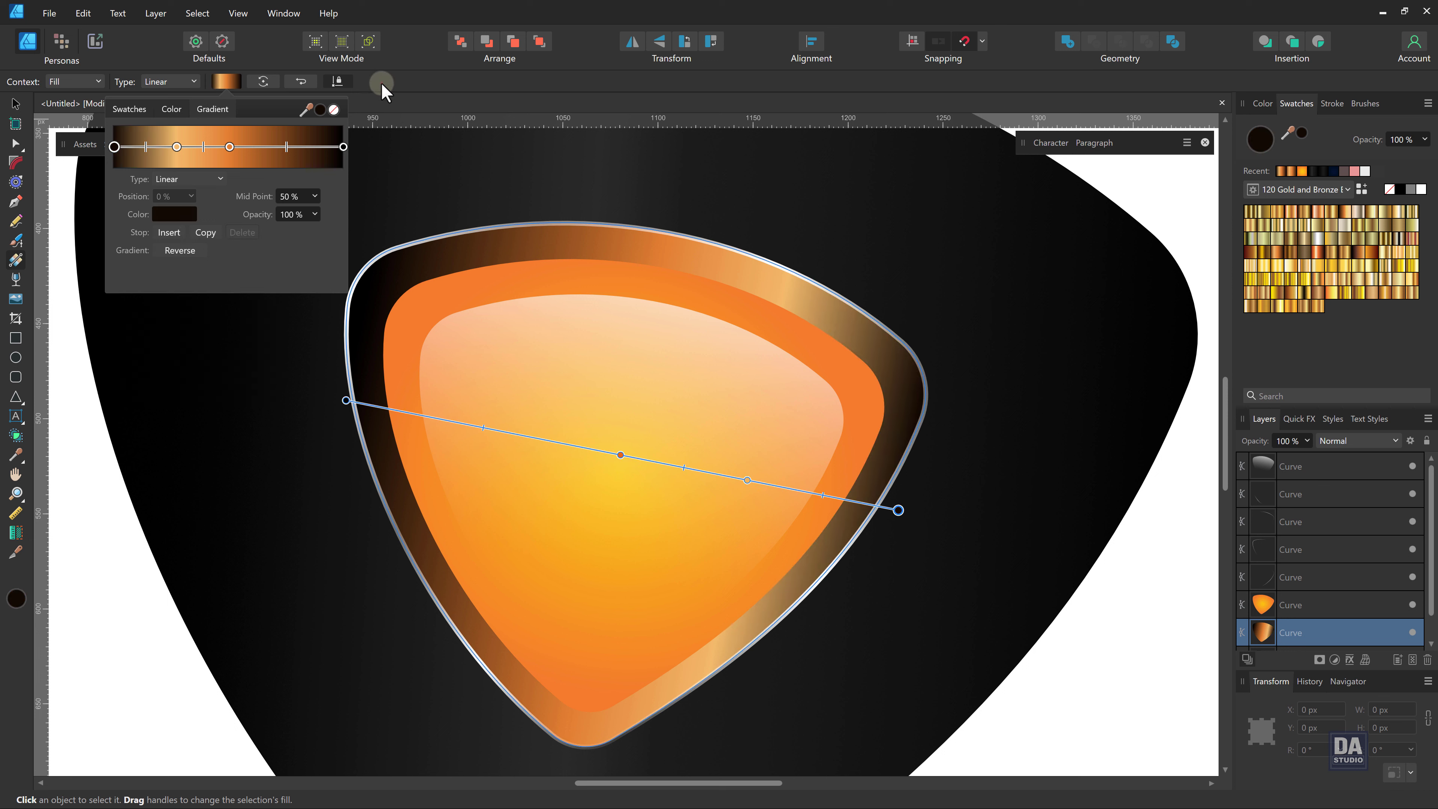
Move the gradient stops to 56% and 34% with midpoint 39%, and make the 34% stop gold FFAE3D.
click(288, 148)
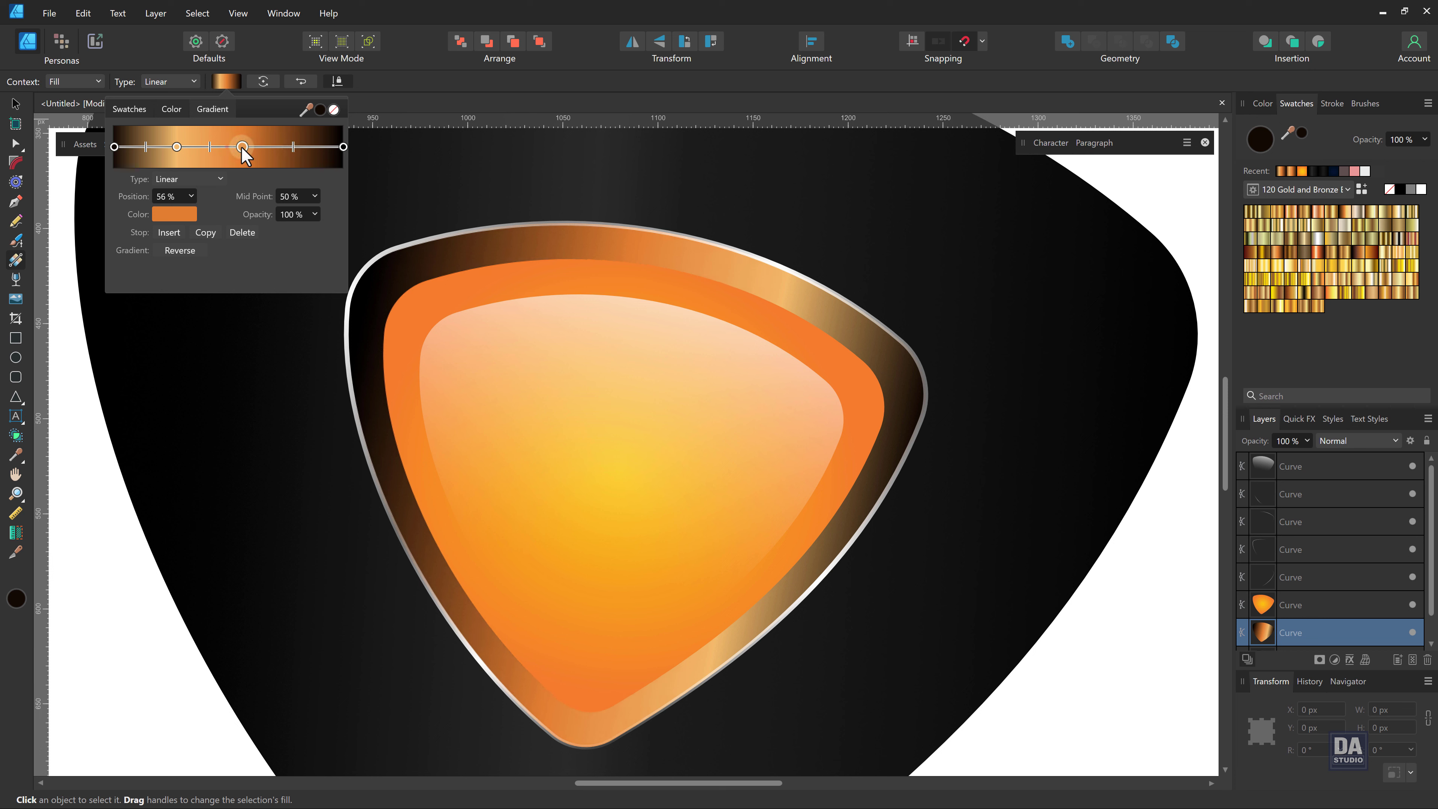
mouse_move(229, 147)
mouse_down()
mouse_move(243, 148)
mouse_move(161, 148)
mouse_up()
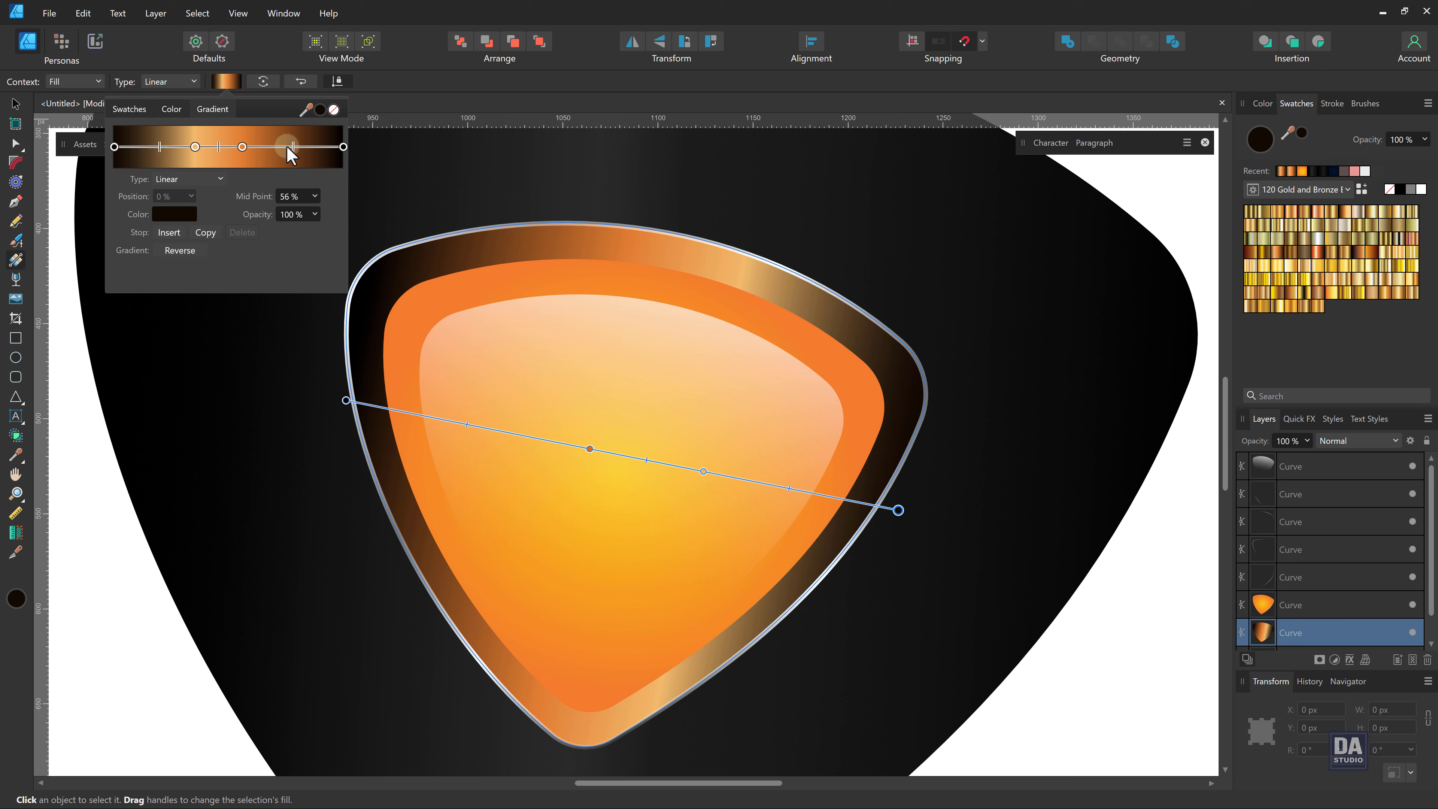
drag(293, 147, 280, 147)
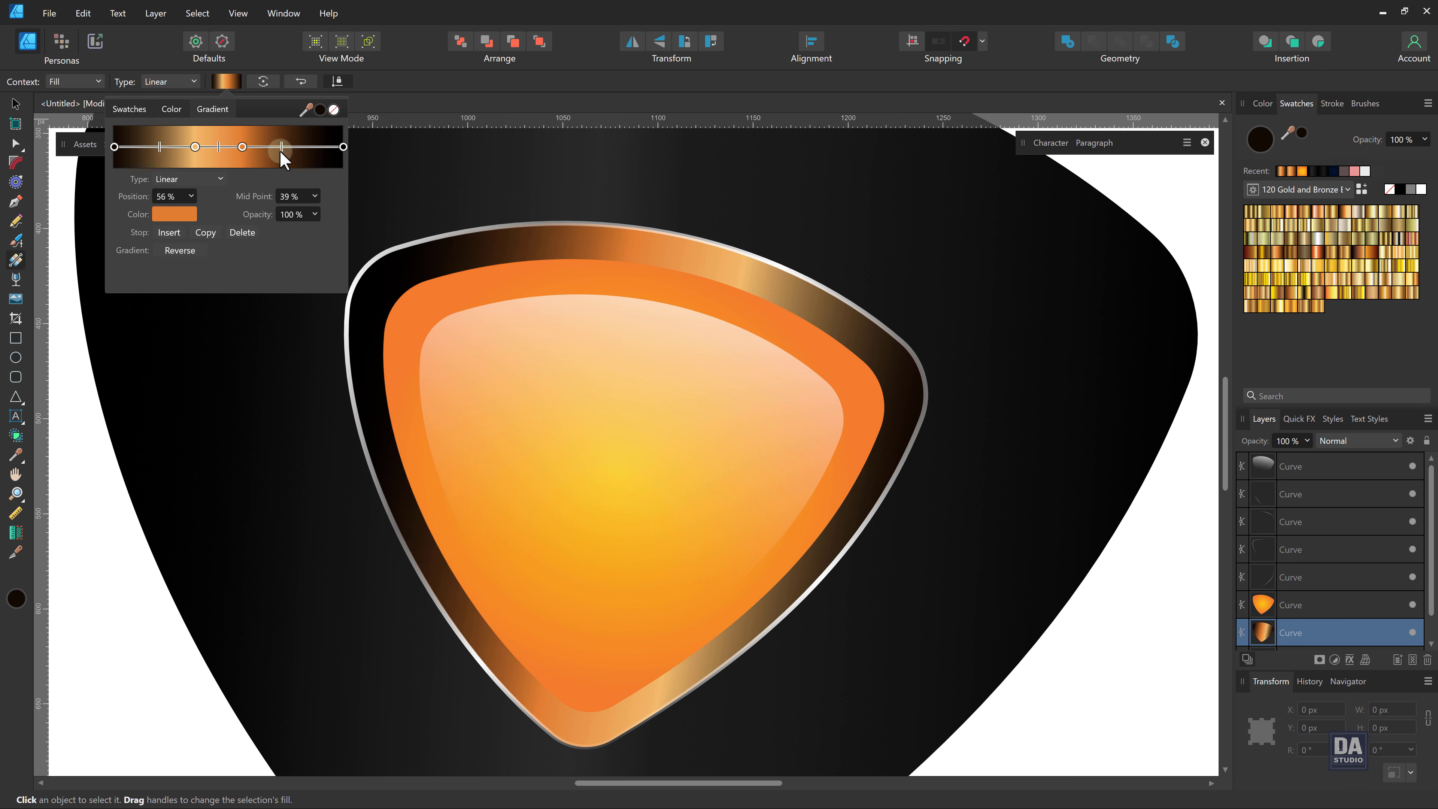
click(193, 148)
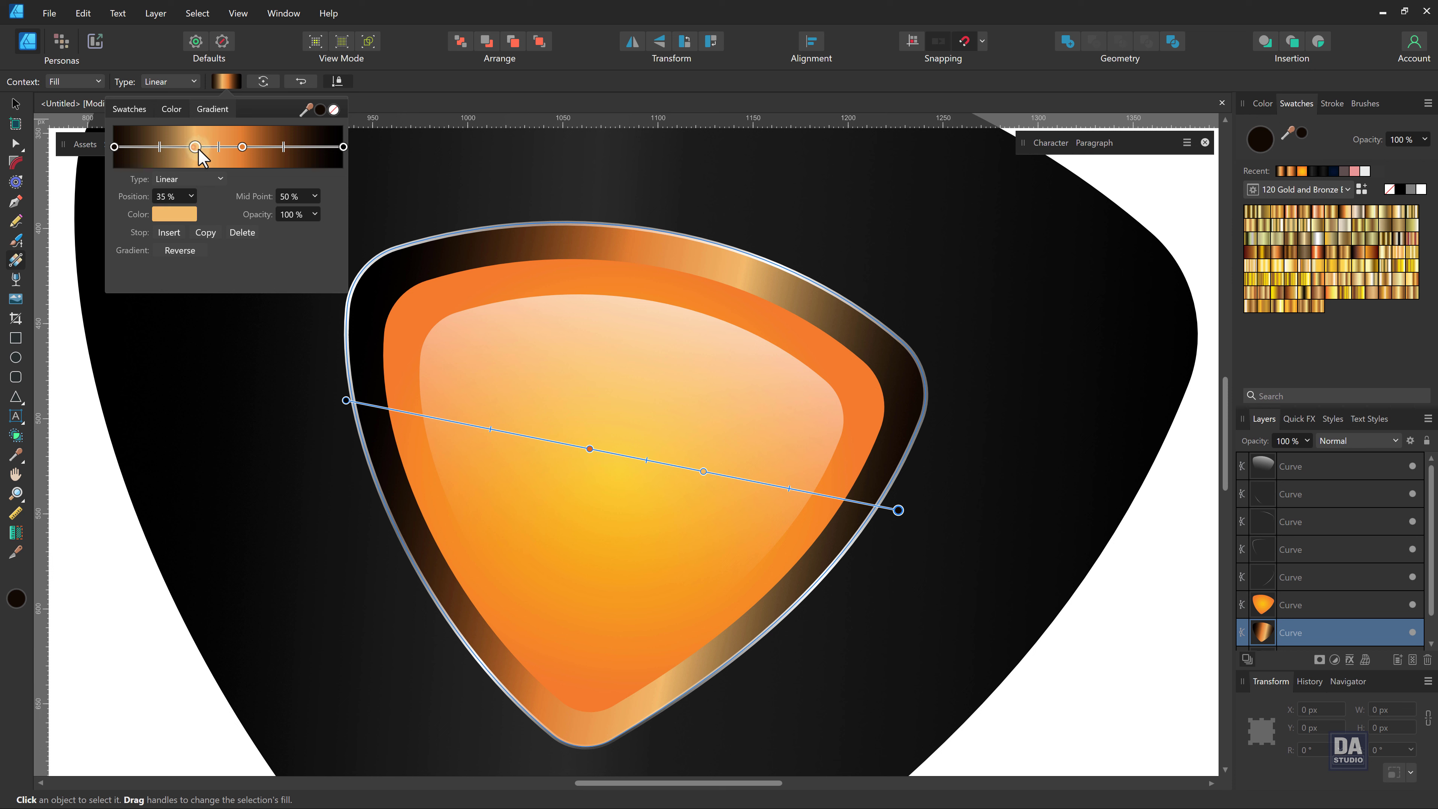
drag(194, 148, 192, 148)
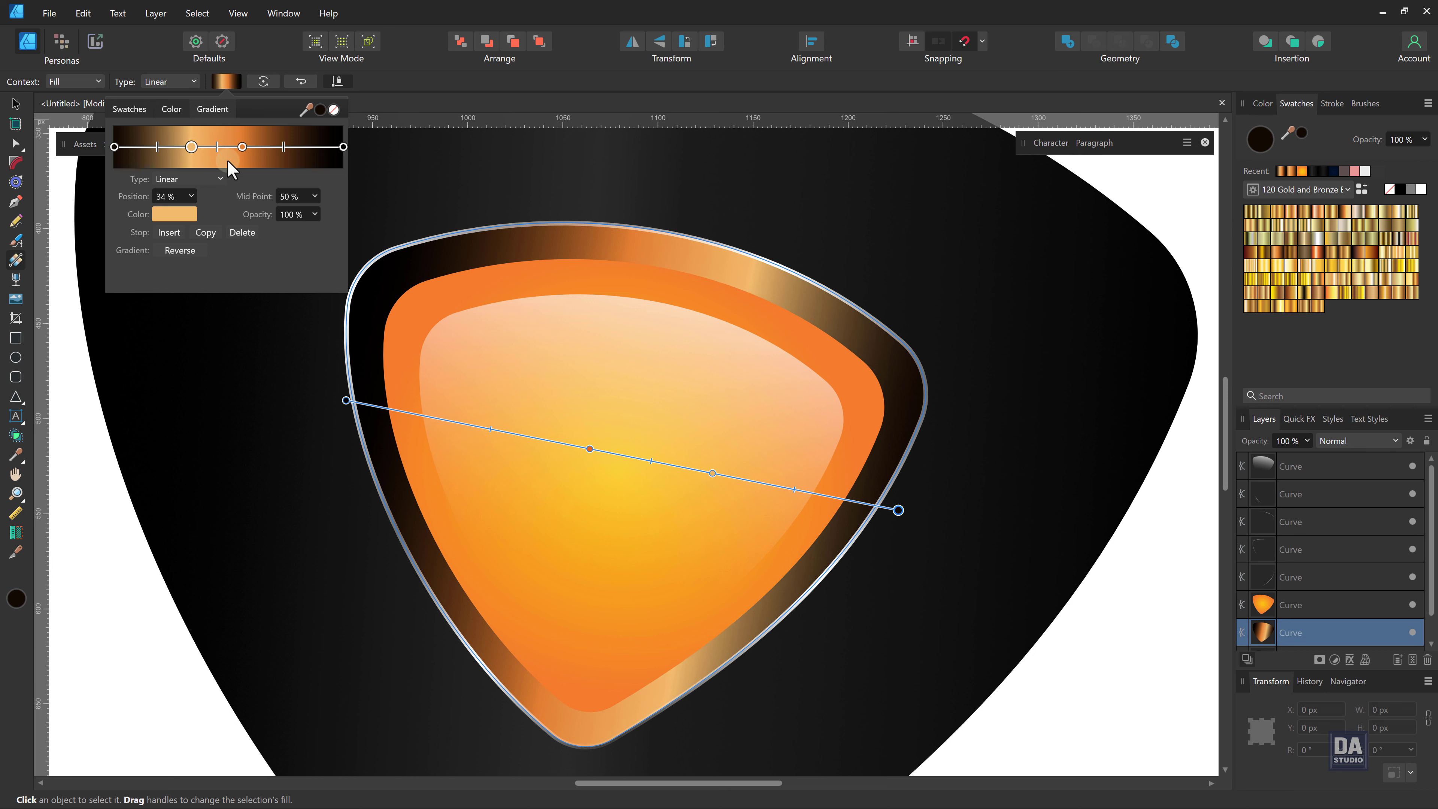
click(176, 215)
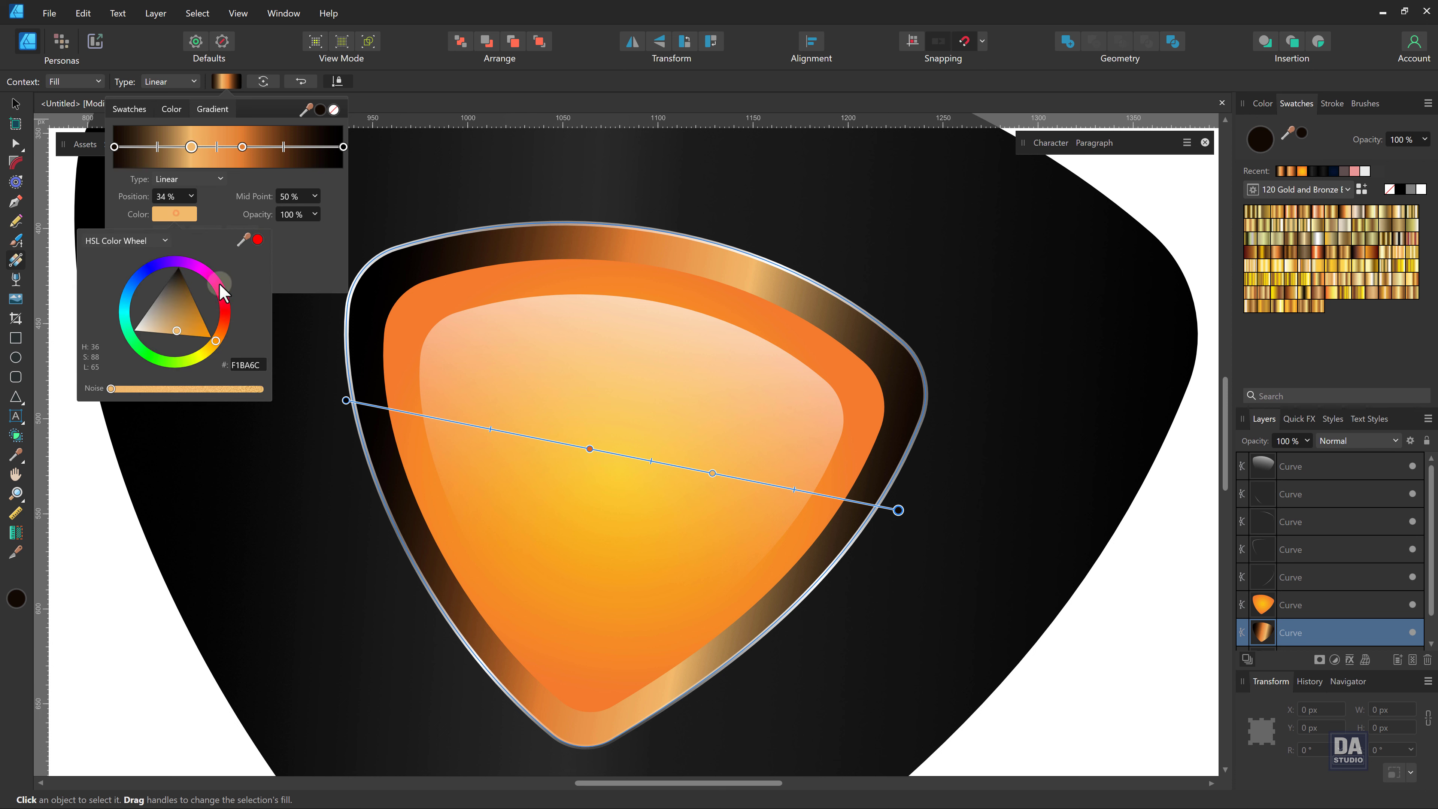
mouse_move(184, 334)
mouse_down()
mouse_move(200, 331)
mouse_move(195, 348)
mouse_up()
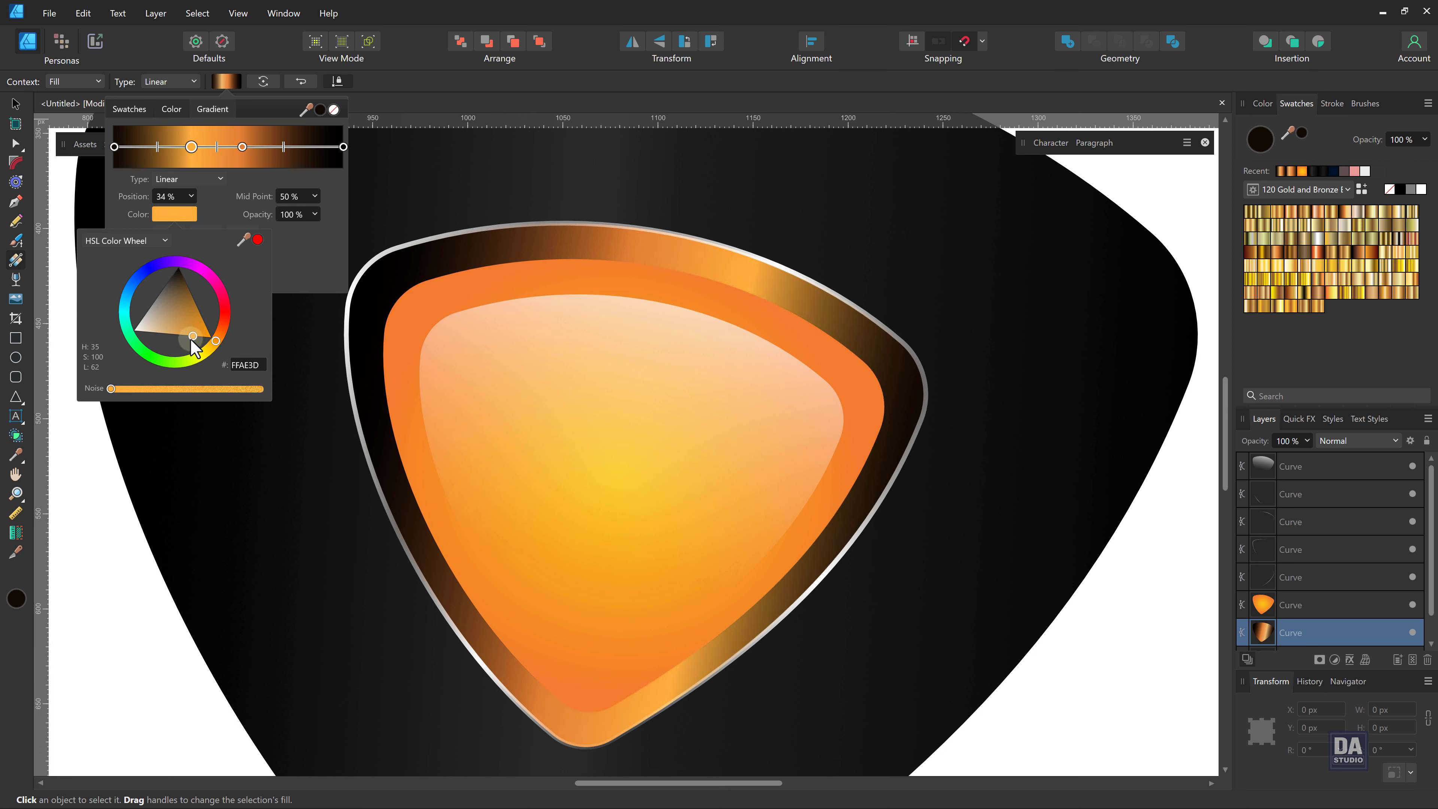
Darken the 56% gradient stop to deep brown 793400.
click(242, 147)
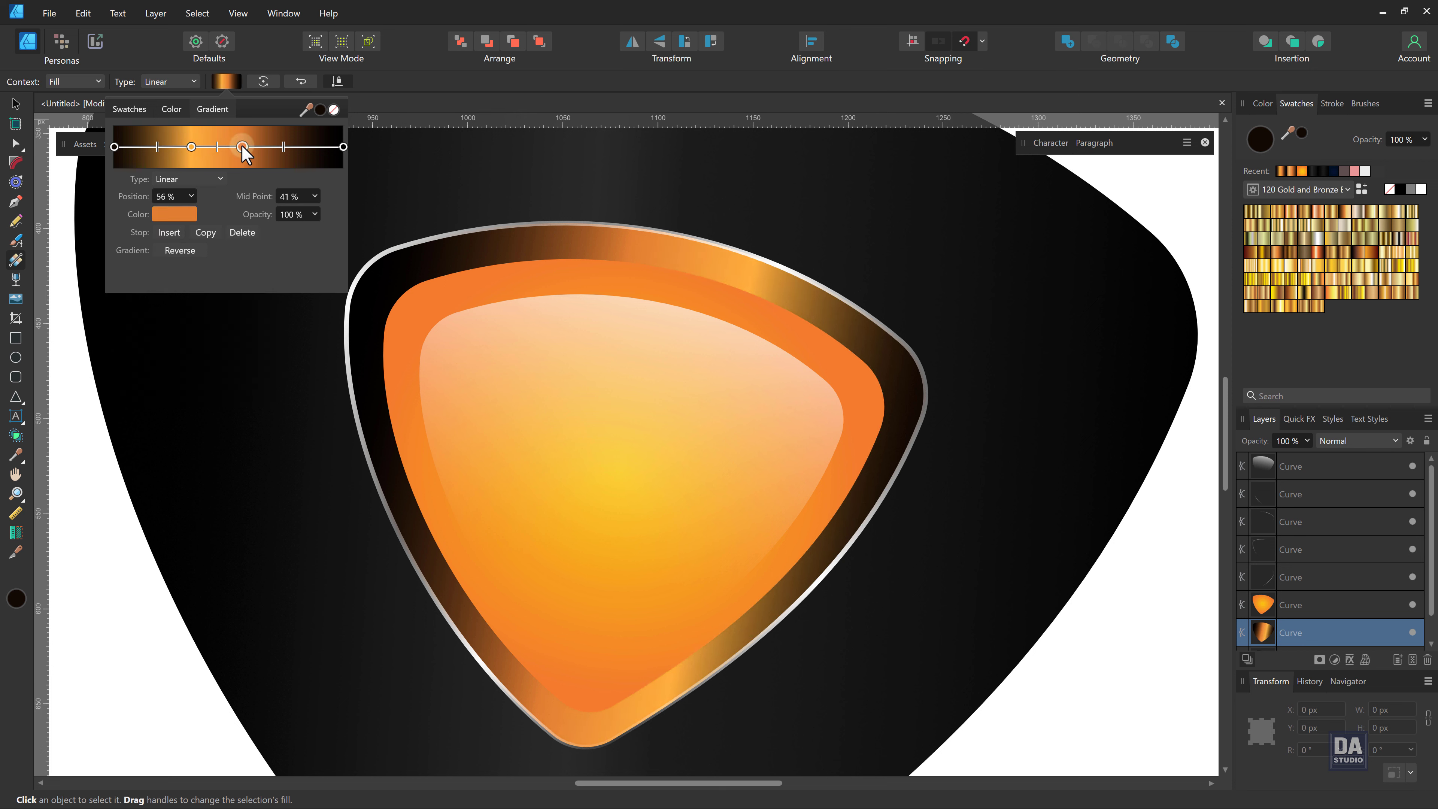
click(178, 215)
click(199, 319)
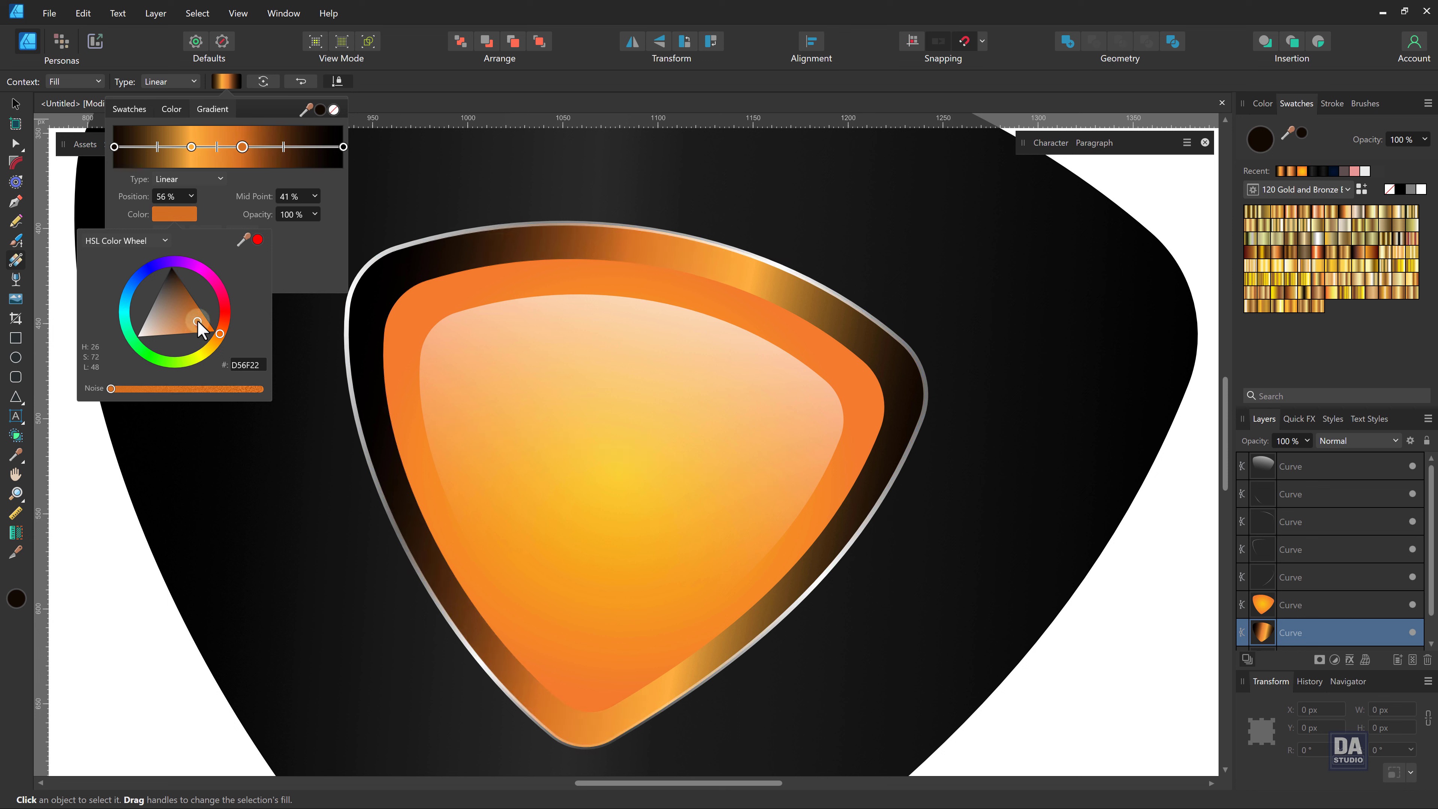
drag(200, 318, 192, 296)
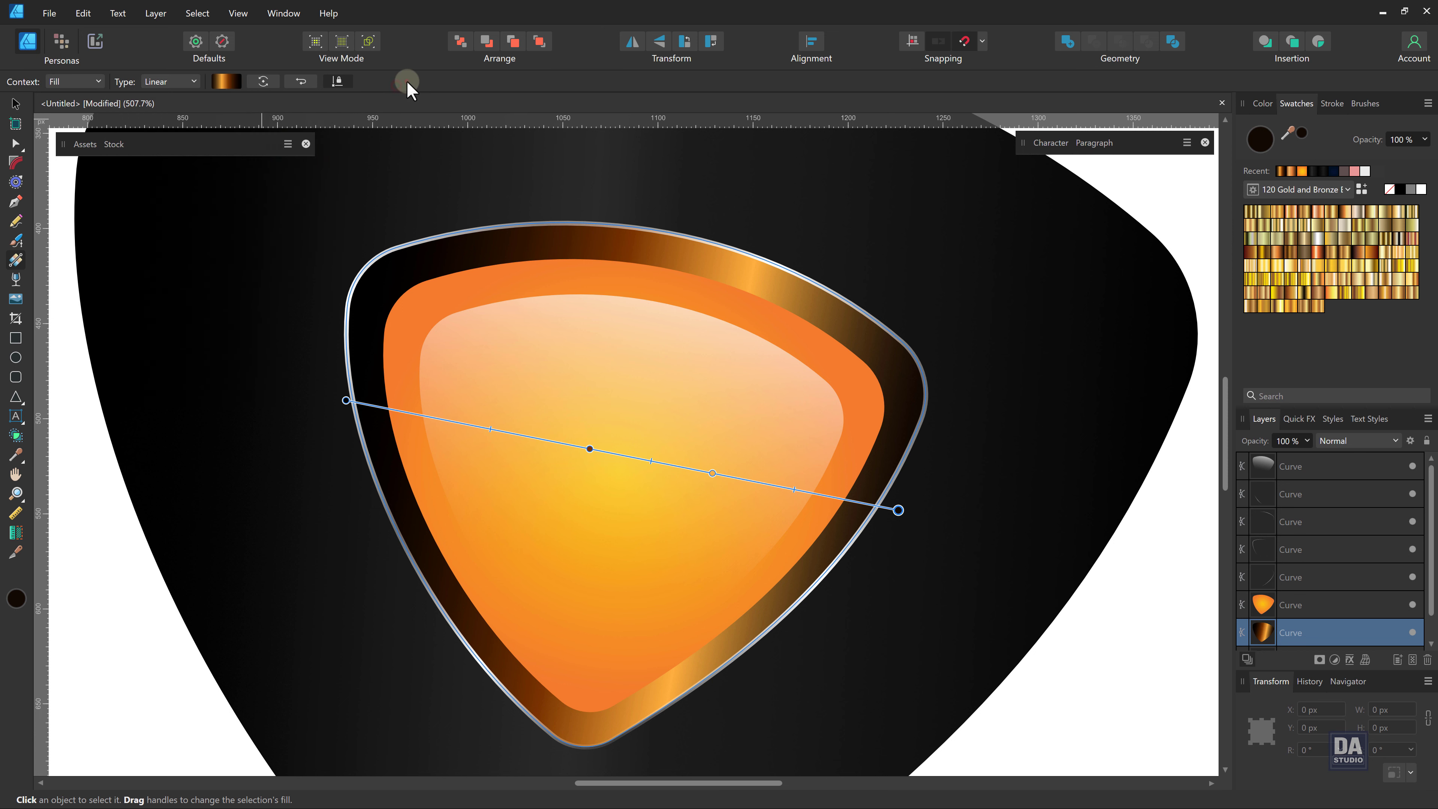
Select the orange inner pick and open its Layer Effects, moving the dialog off the artwork.
key(space)
drag(713, 453, 616, 427)
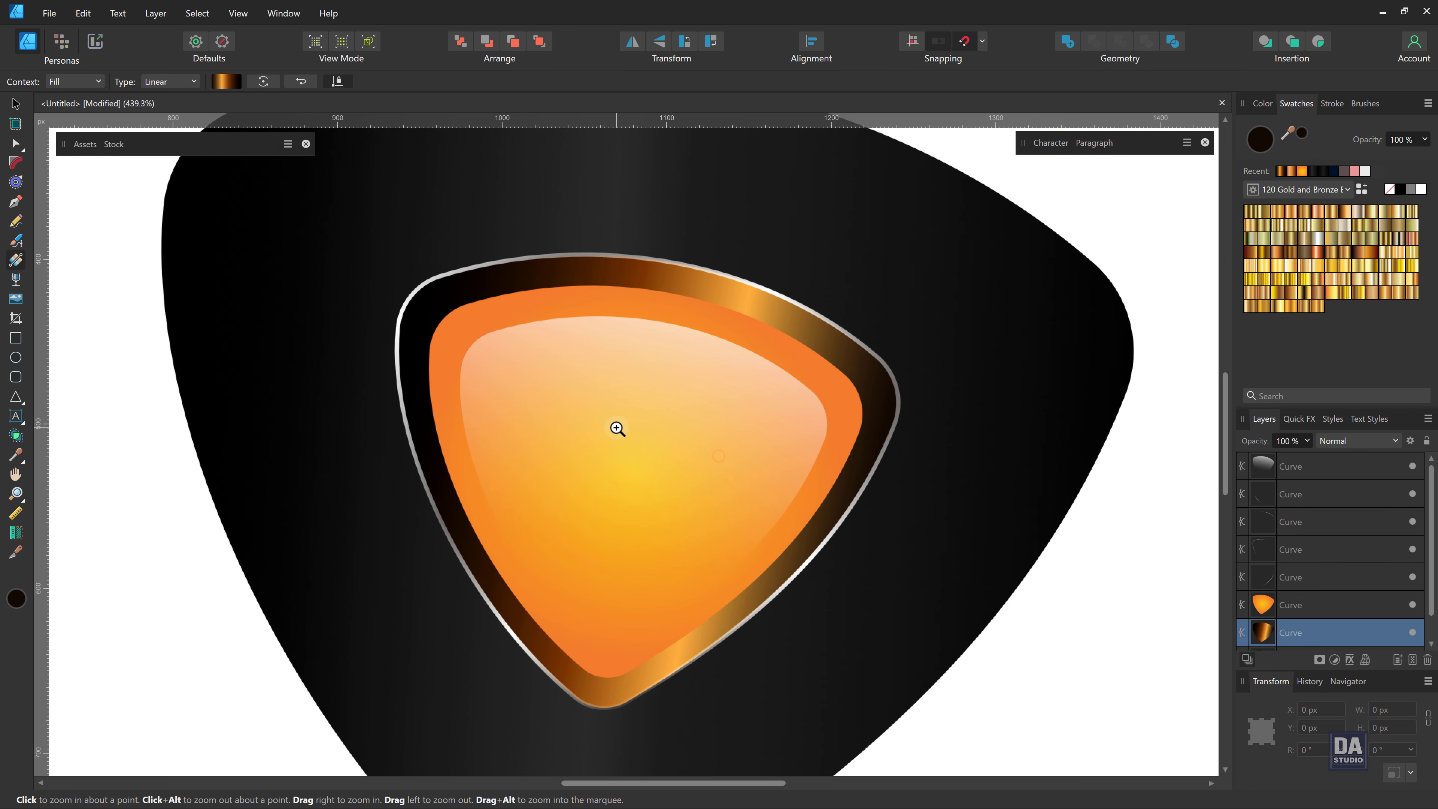
key(v)
click(849, 404)
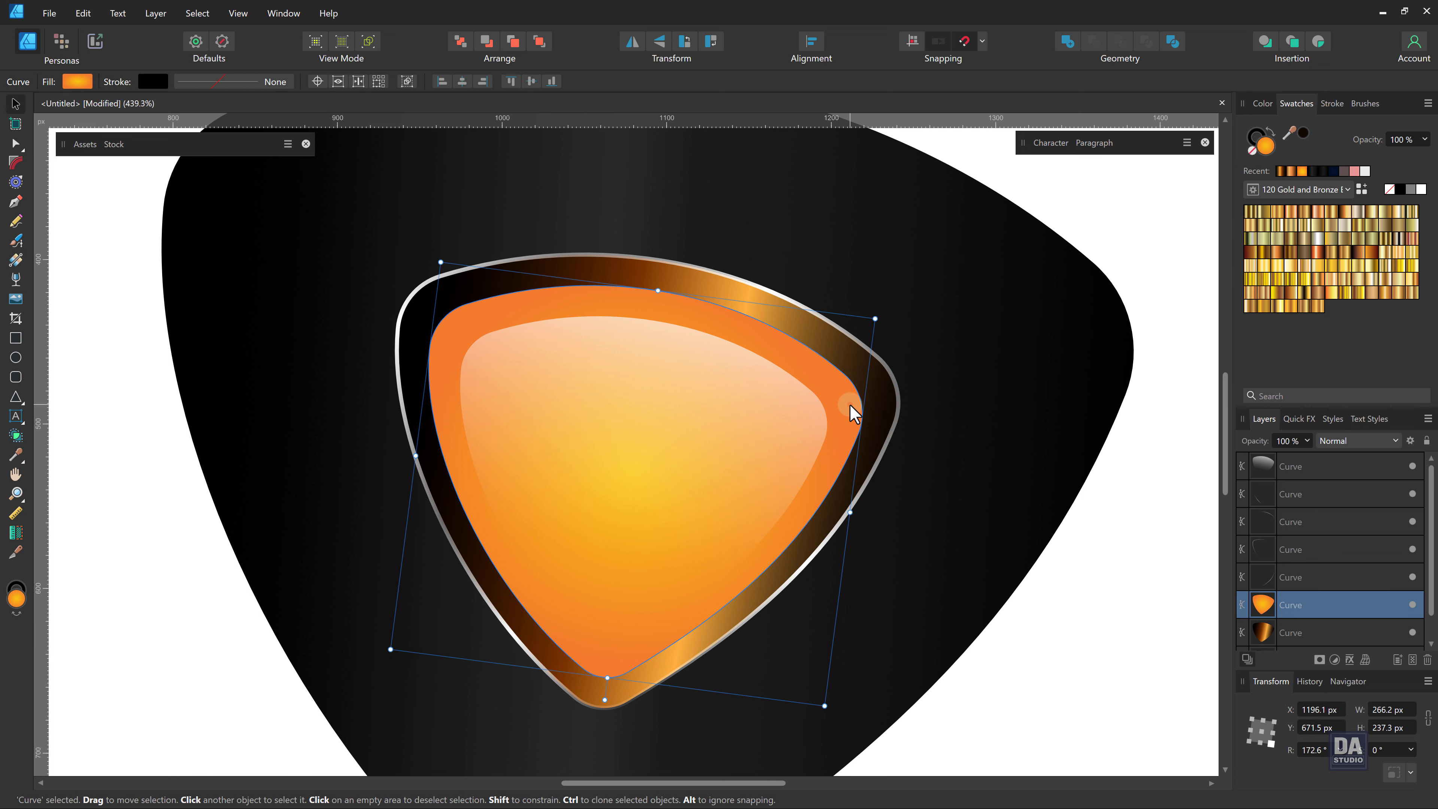
click(1332, 680)
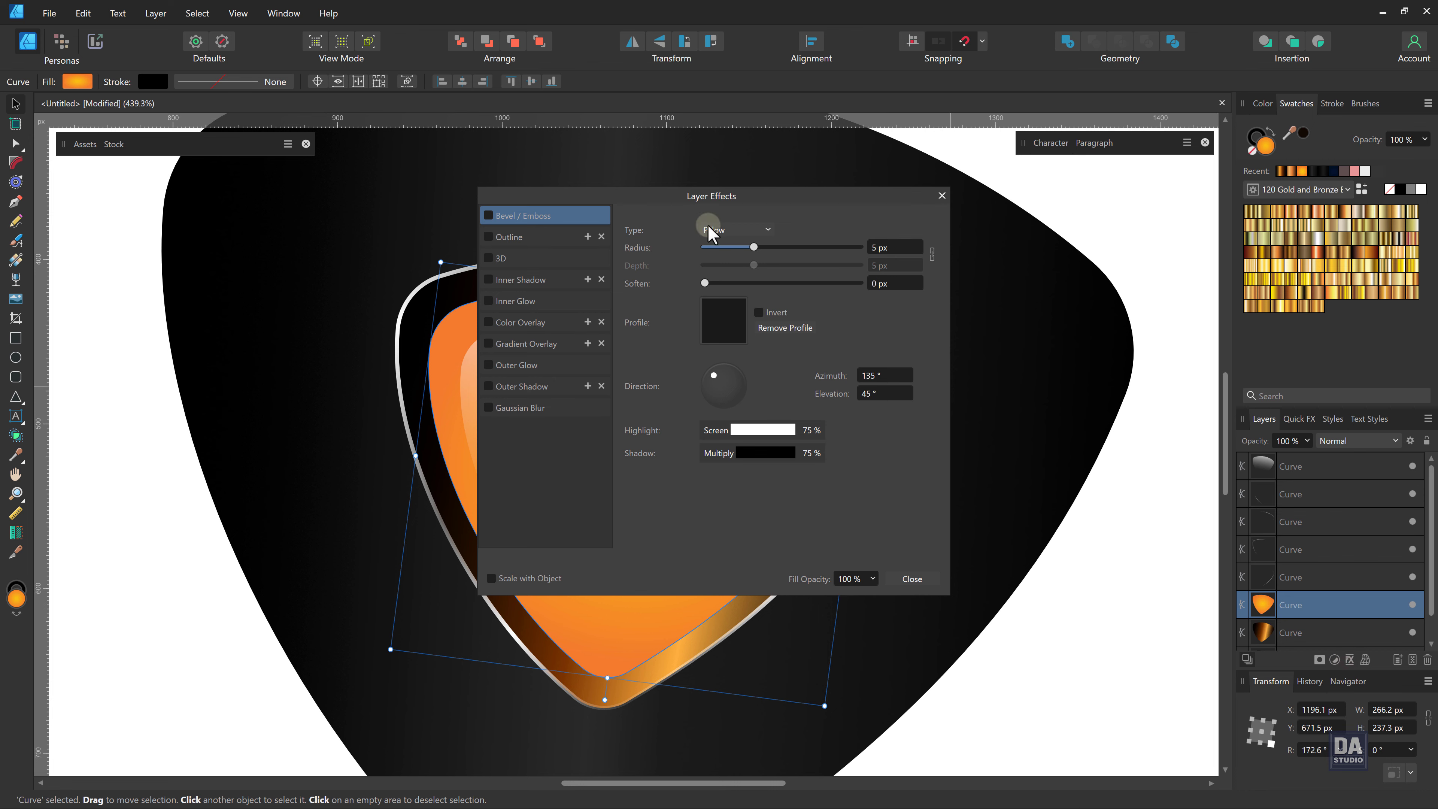
drag(708, 201, 1084, 282)
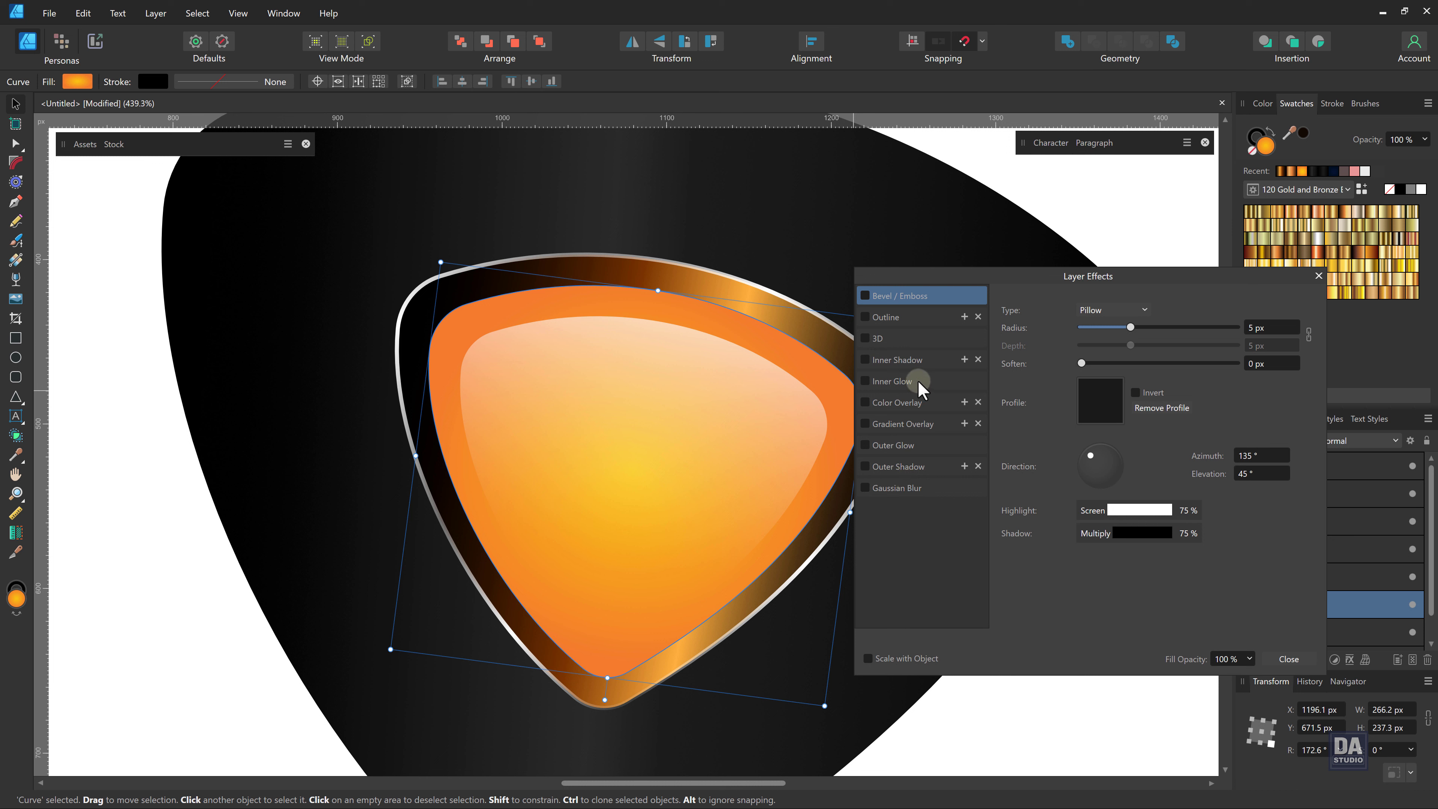
Add an inner shadow with 18.1 px radius, 65% intensity and about 64% opacity, then deselect.
click(908, 360)
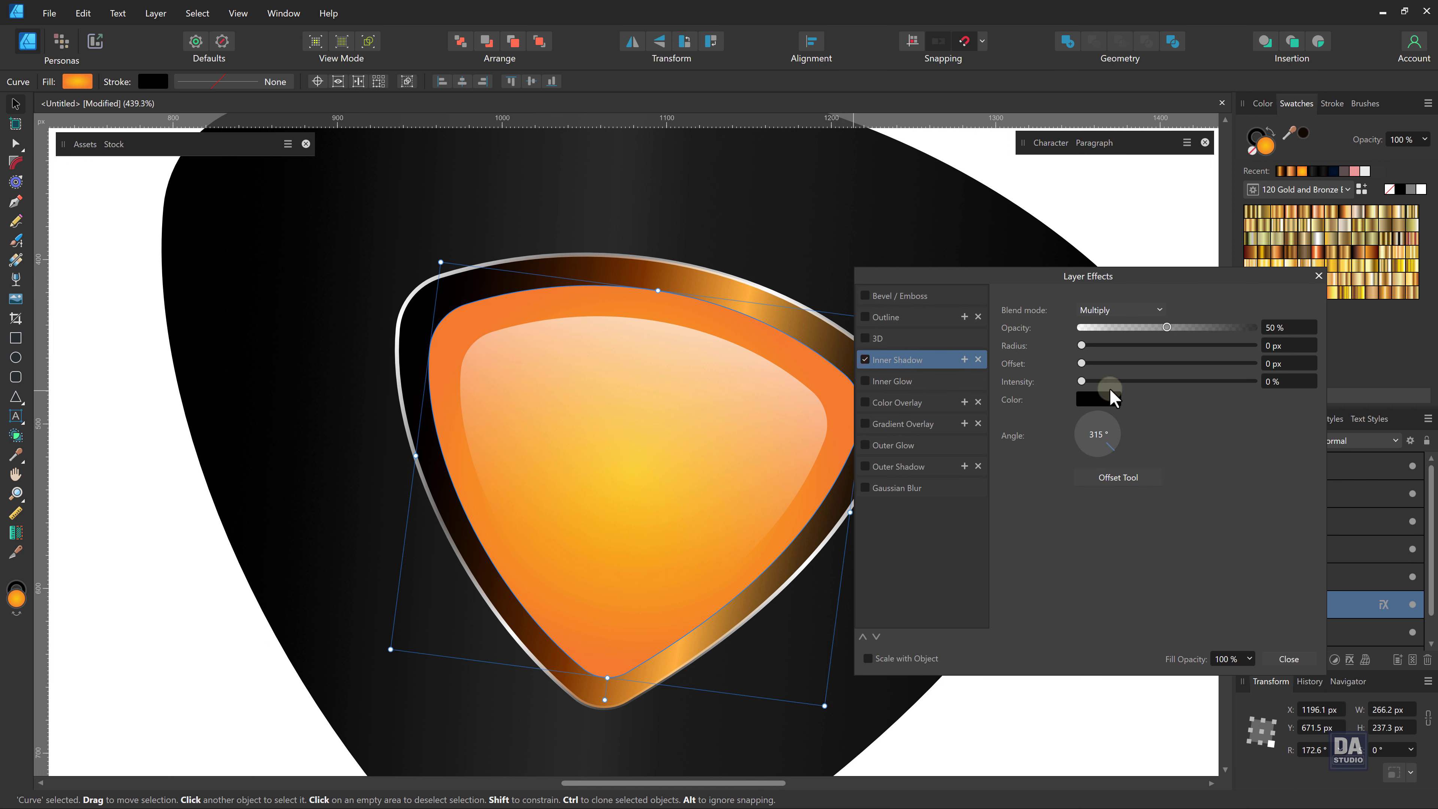
mouse_move(1083, 345)
mouse_down()
mouse_move(1183, 351)
mouse_move(1171, 351)
mouse_up()
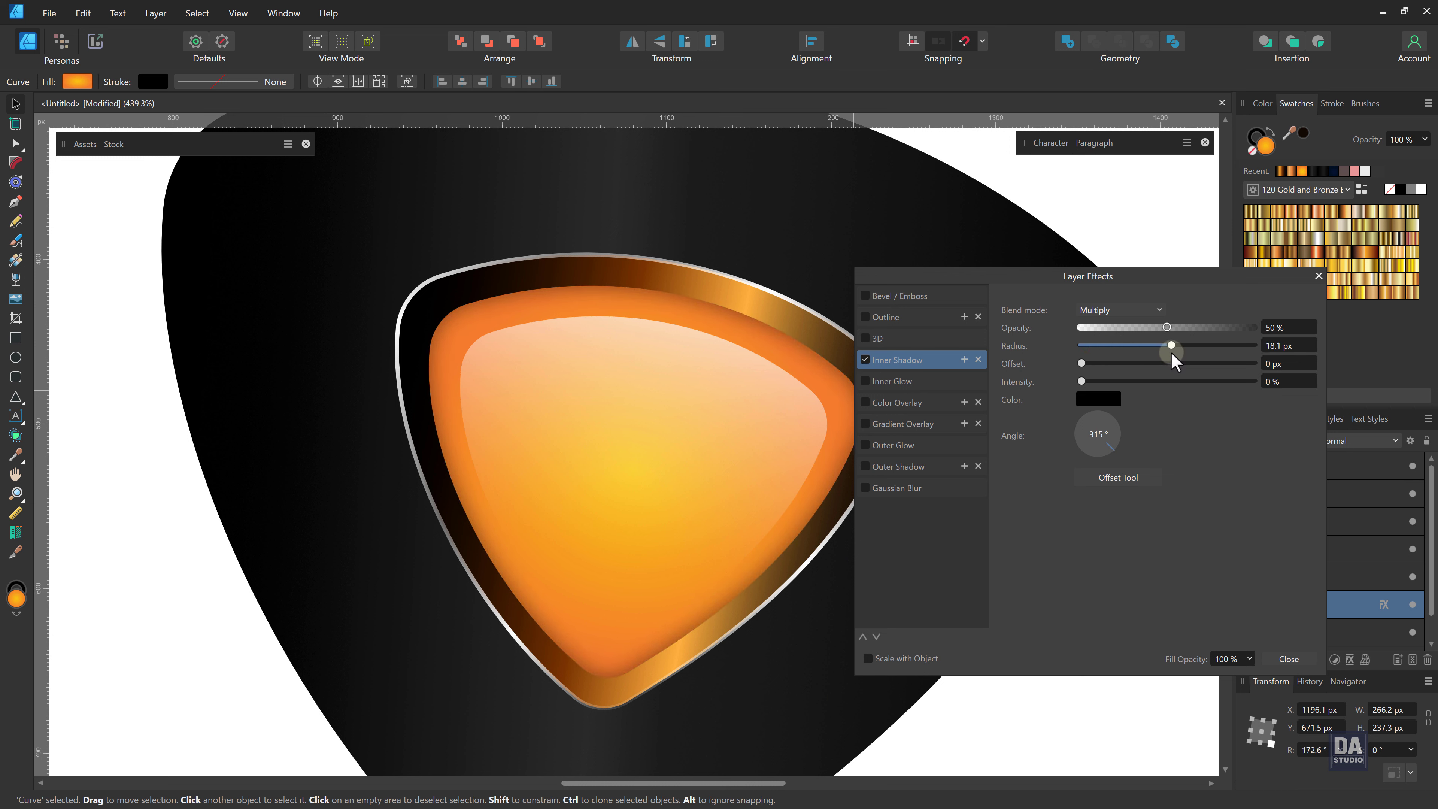
drag(1167, 327, 1253, 327)
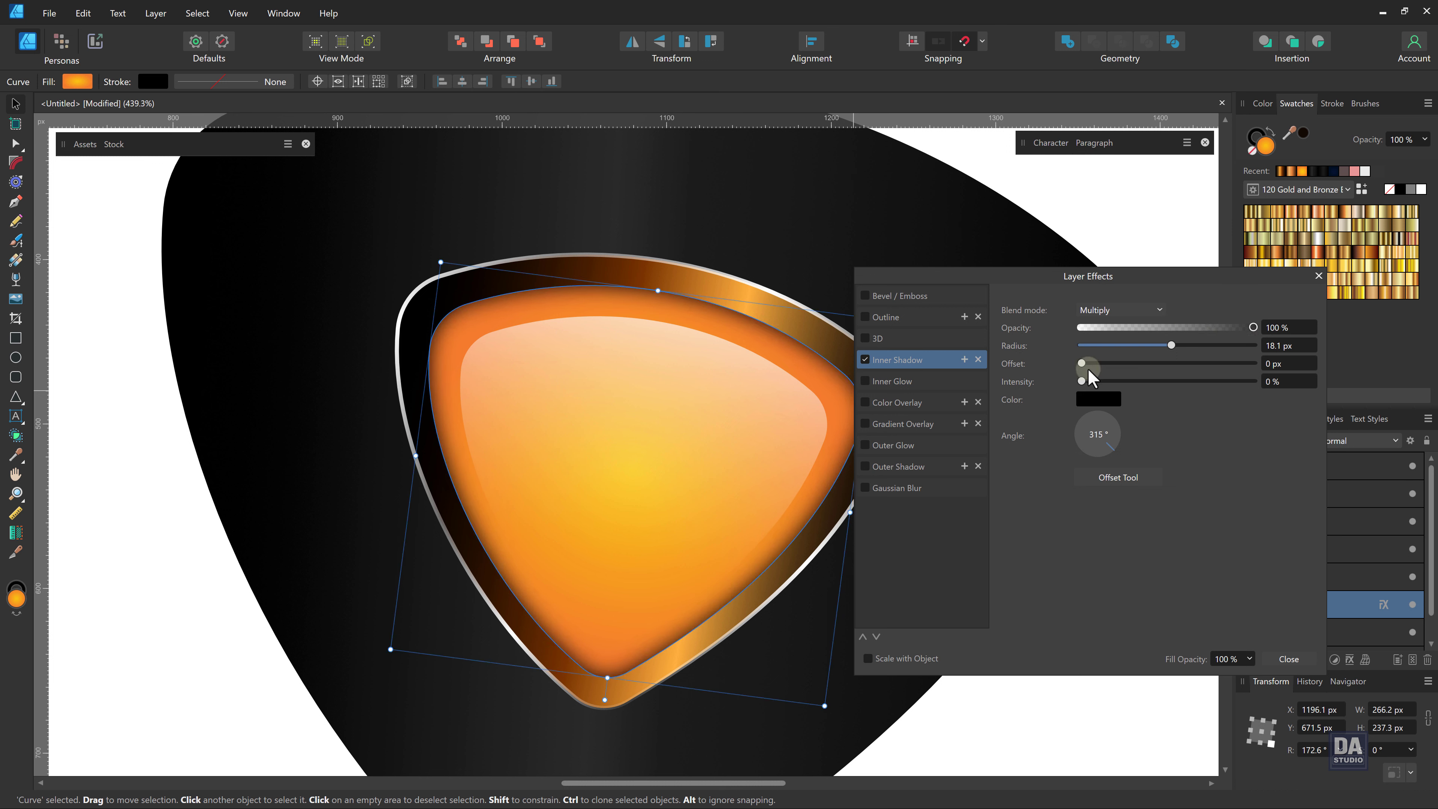
drag(1082, 381, 1145, 382)
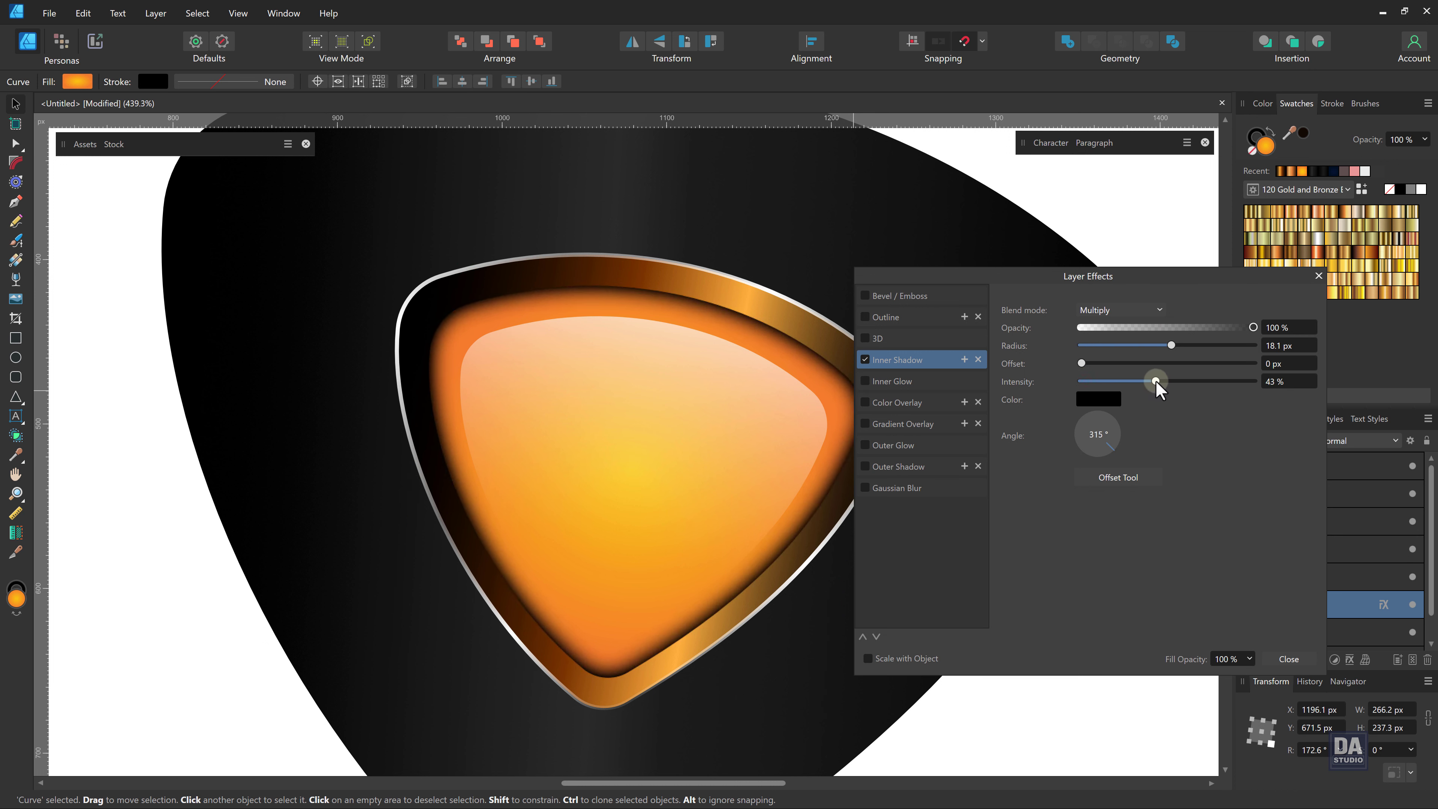
drag(1253, 327, 1212, 327)
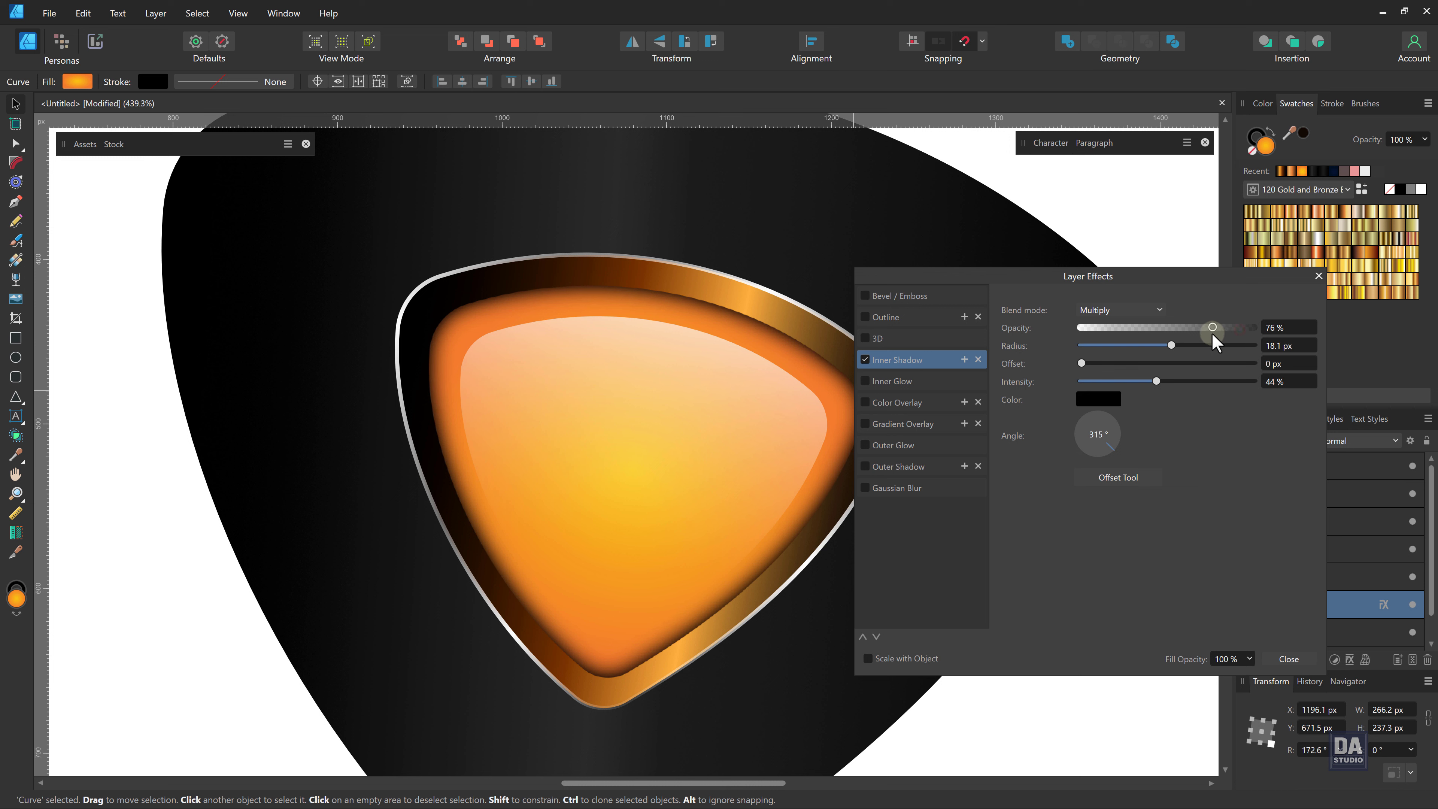
drag(1157, 381, 1192, 381)
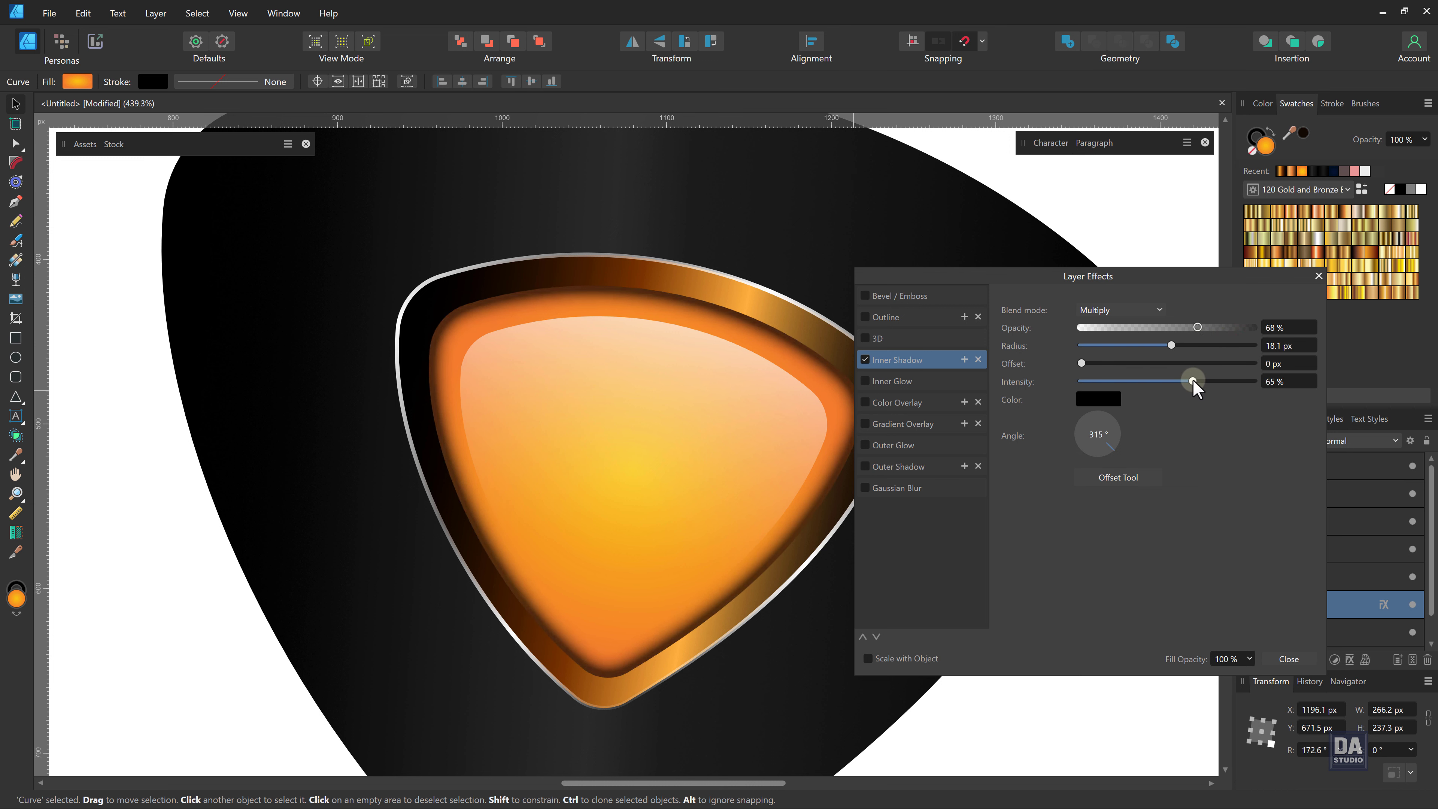
mouse_move(1208, 332)
mouse_down()
mouse_move(1172, 329)
mouse_move(1191, 329)
mouse_up()
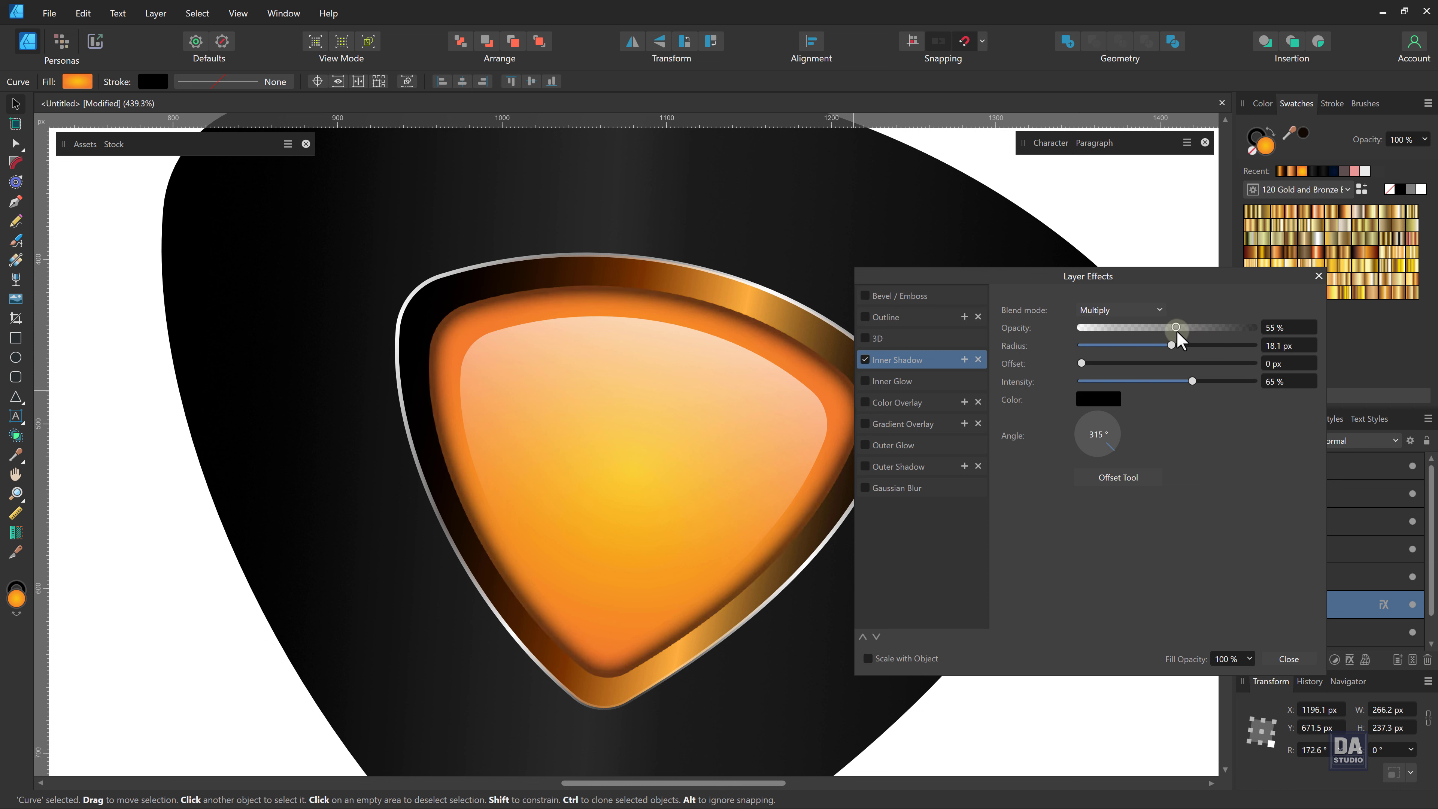
click(1294, 660)
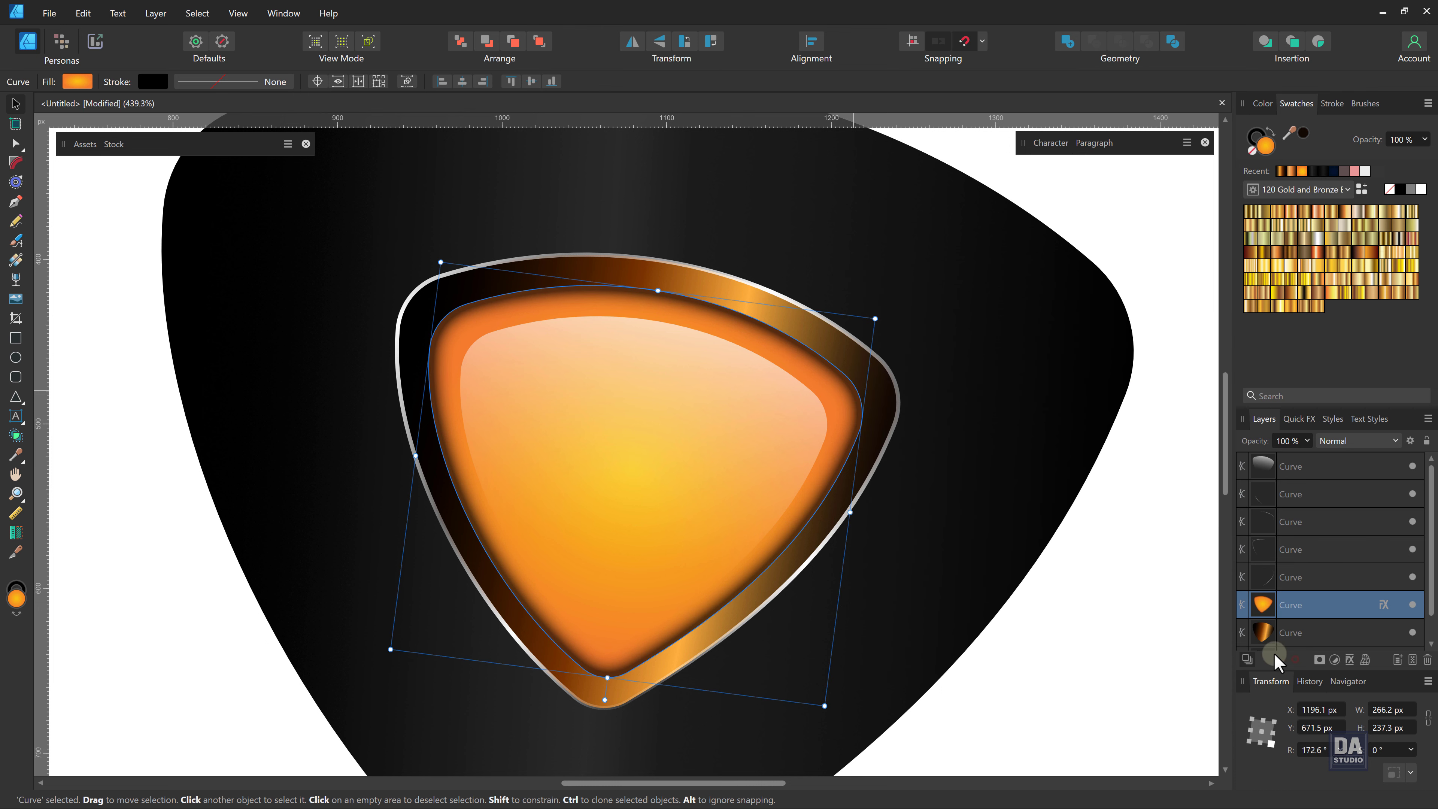
click(1384, 605)
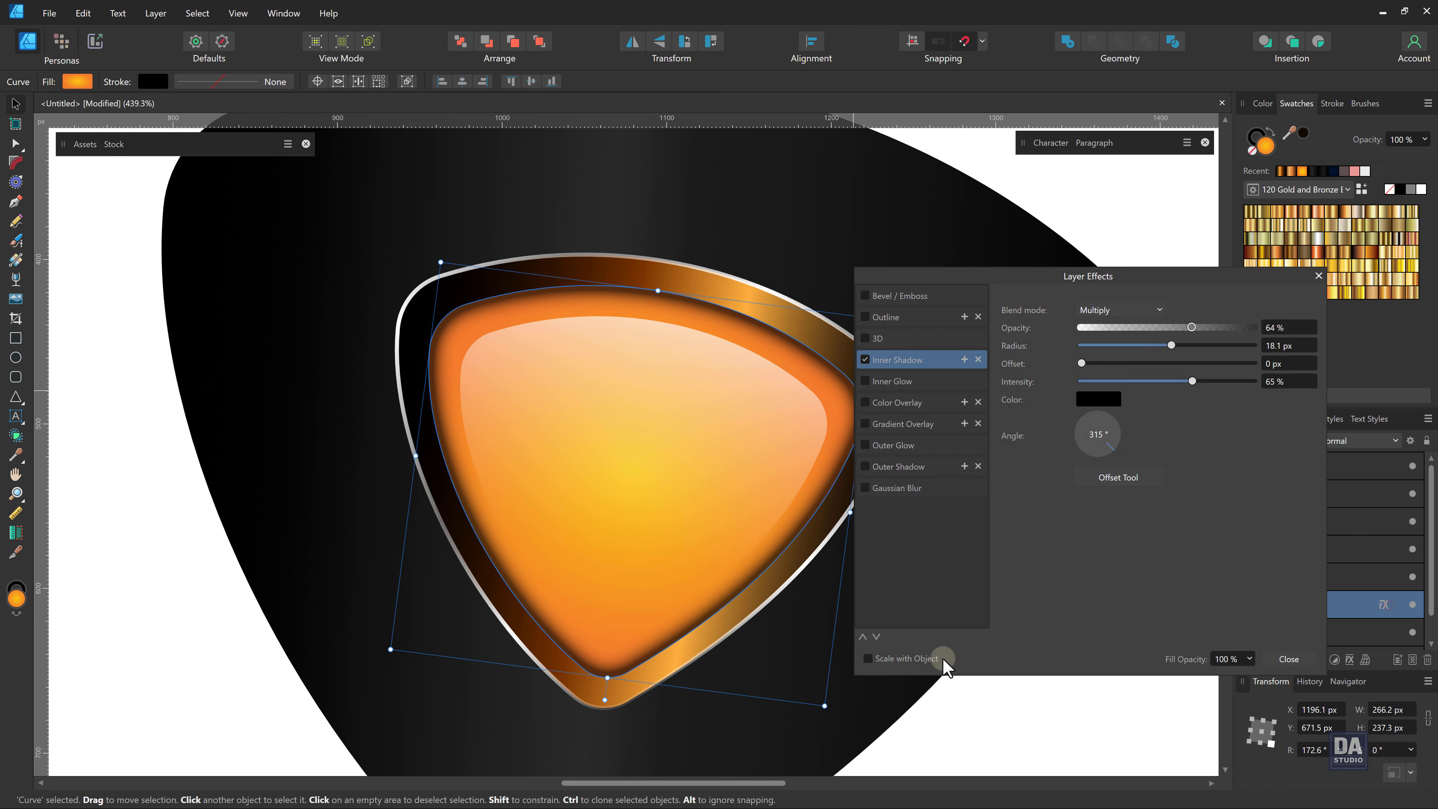
click(1289, 658)
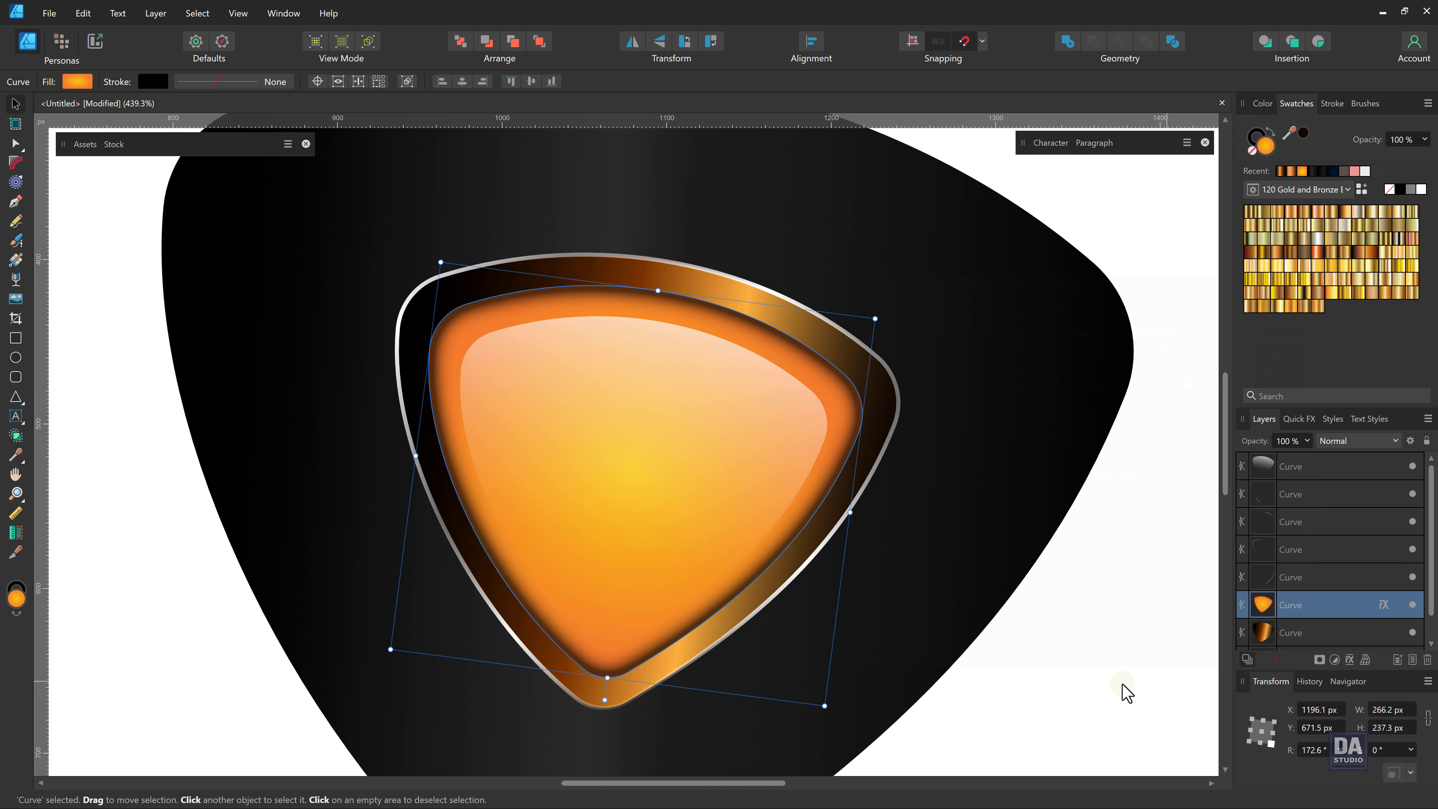
click(1074, 691)
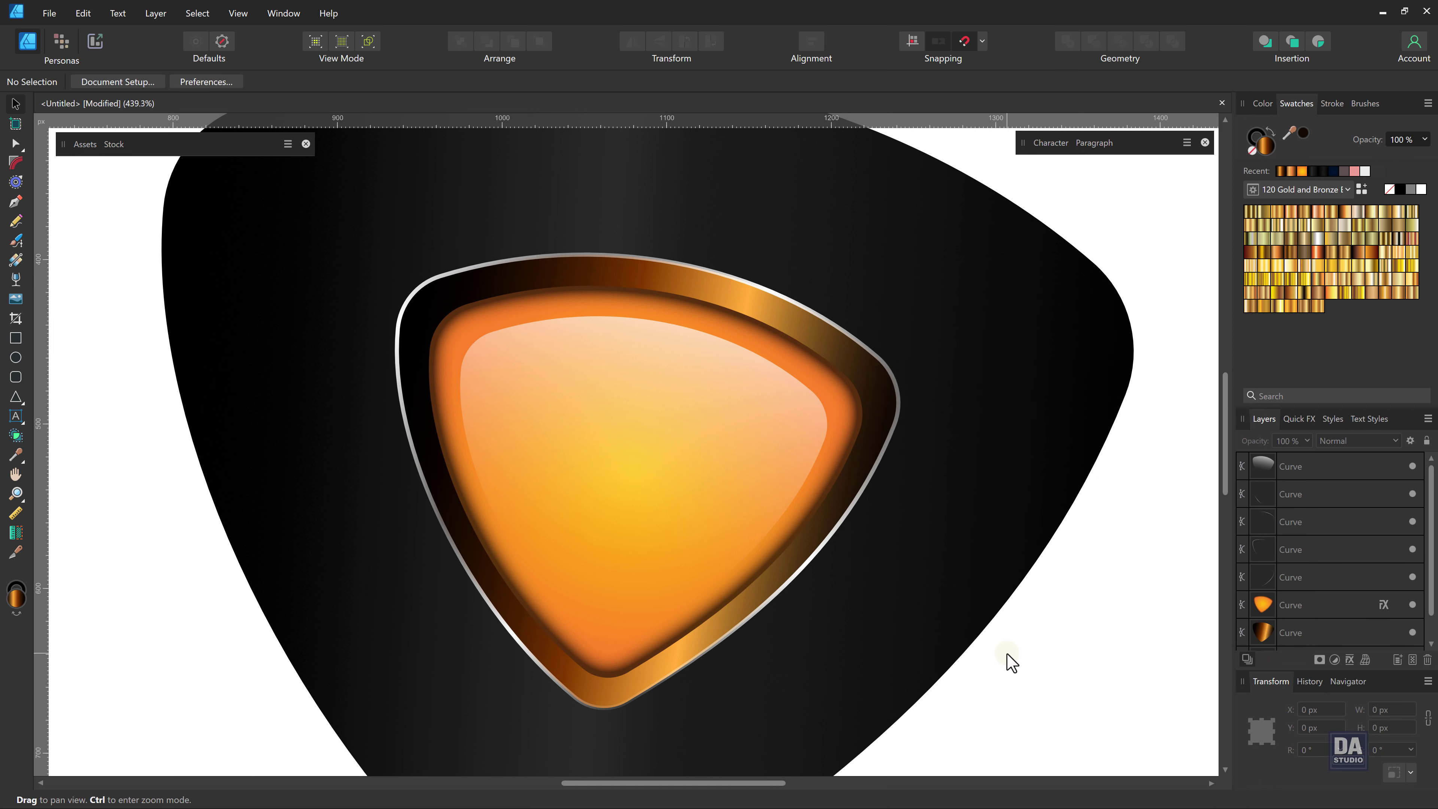
Move the plain black pick body shape out to the left of the finished pick.
key(ctrl)
scroll(702, 489, down, 5)
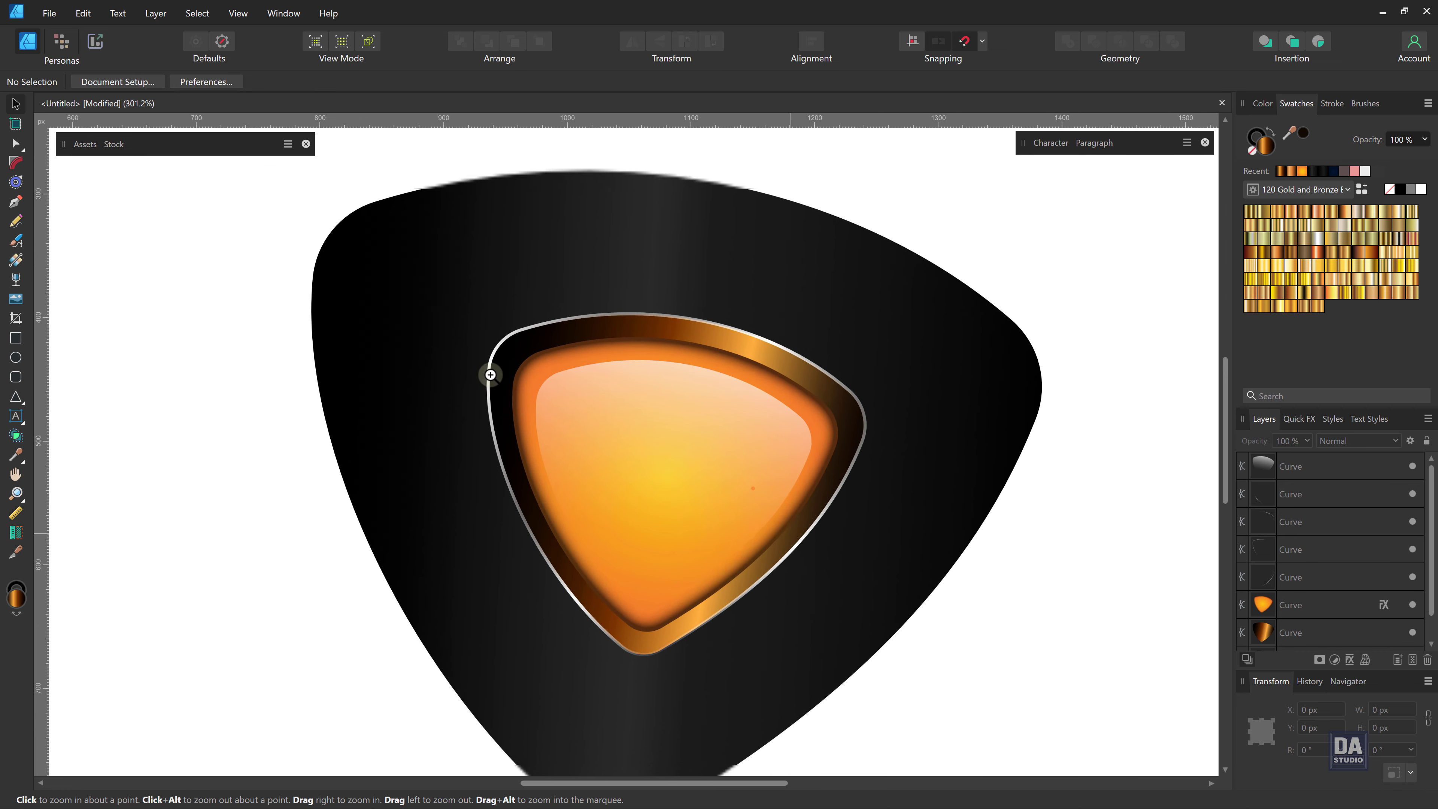
drag(702, 489, 701, 489)
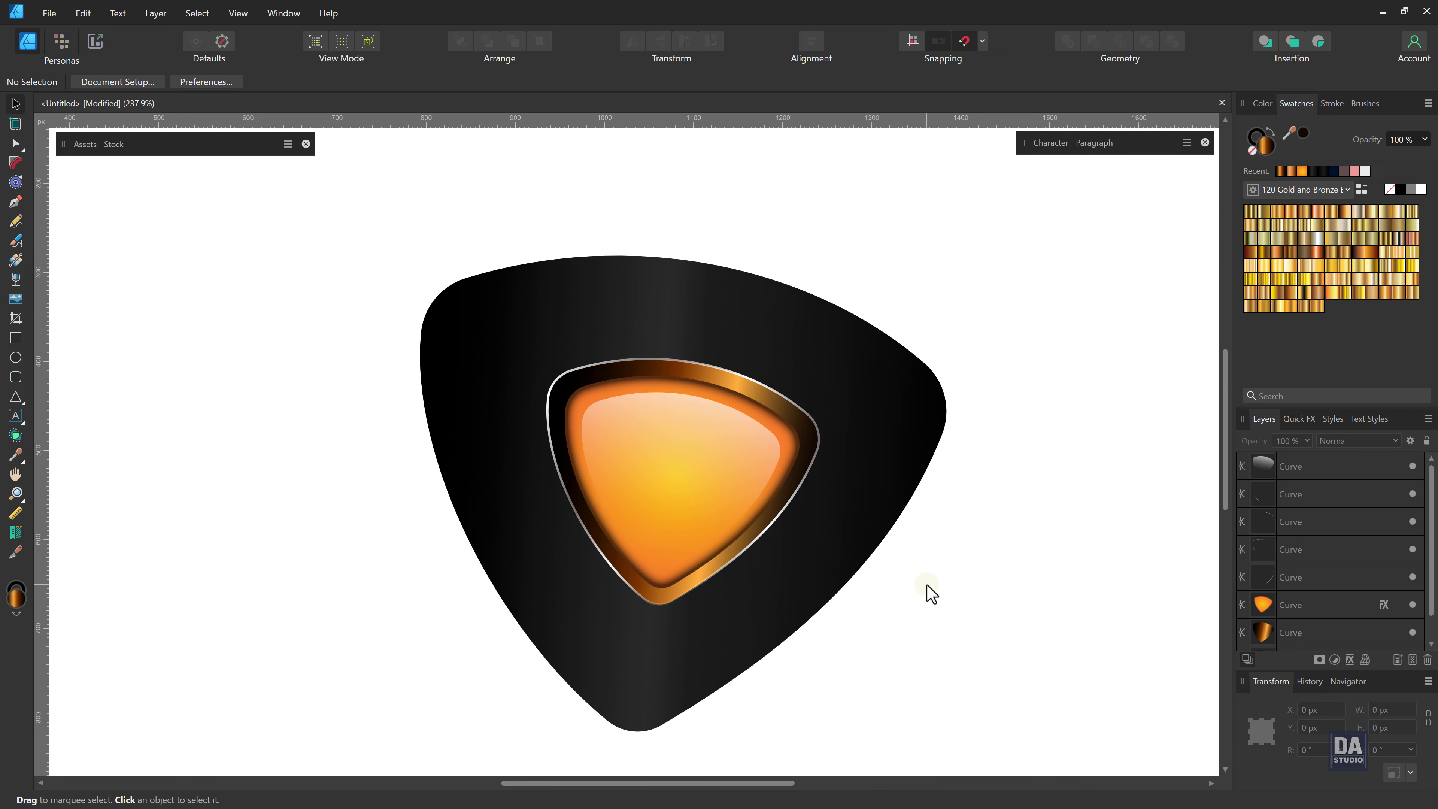
scroll(902, 582, down, 1)
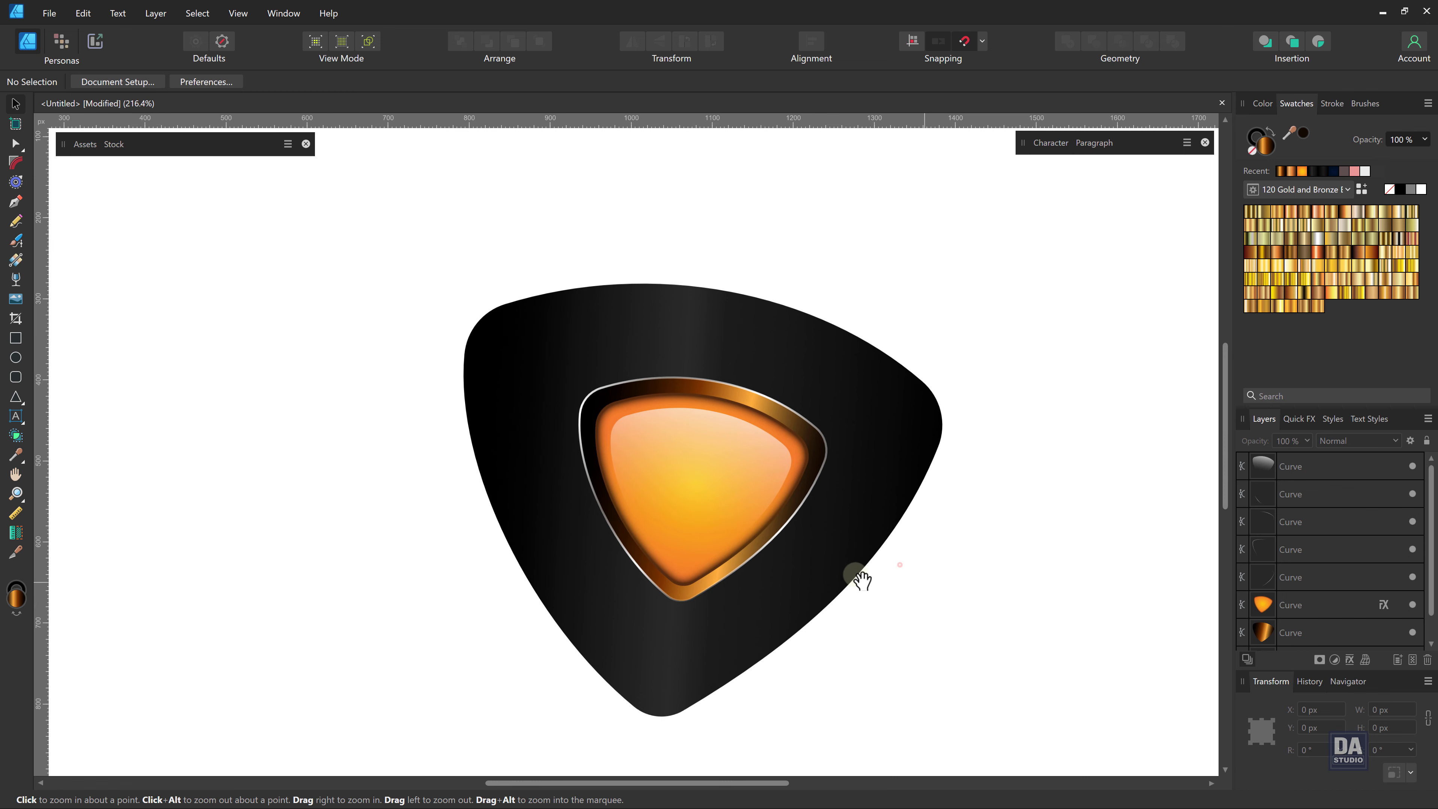
mouse_move(860, 578)
mouse_down()
mouse_move(768, 567)
mouse_move(985, 562)
mouse_move(721, 598)
mouse_move(406, 595)
mouse_up()
click(950, 596)
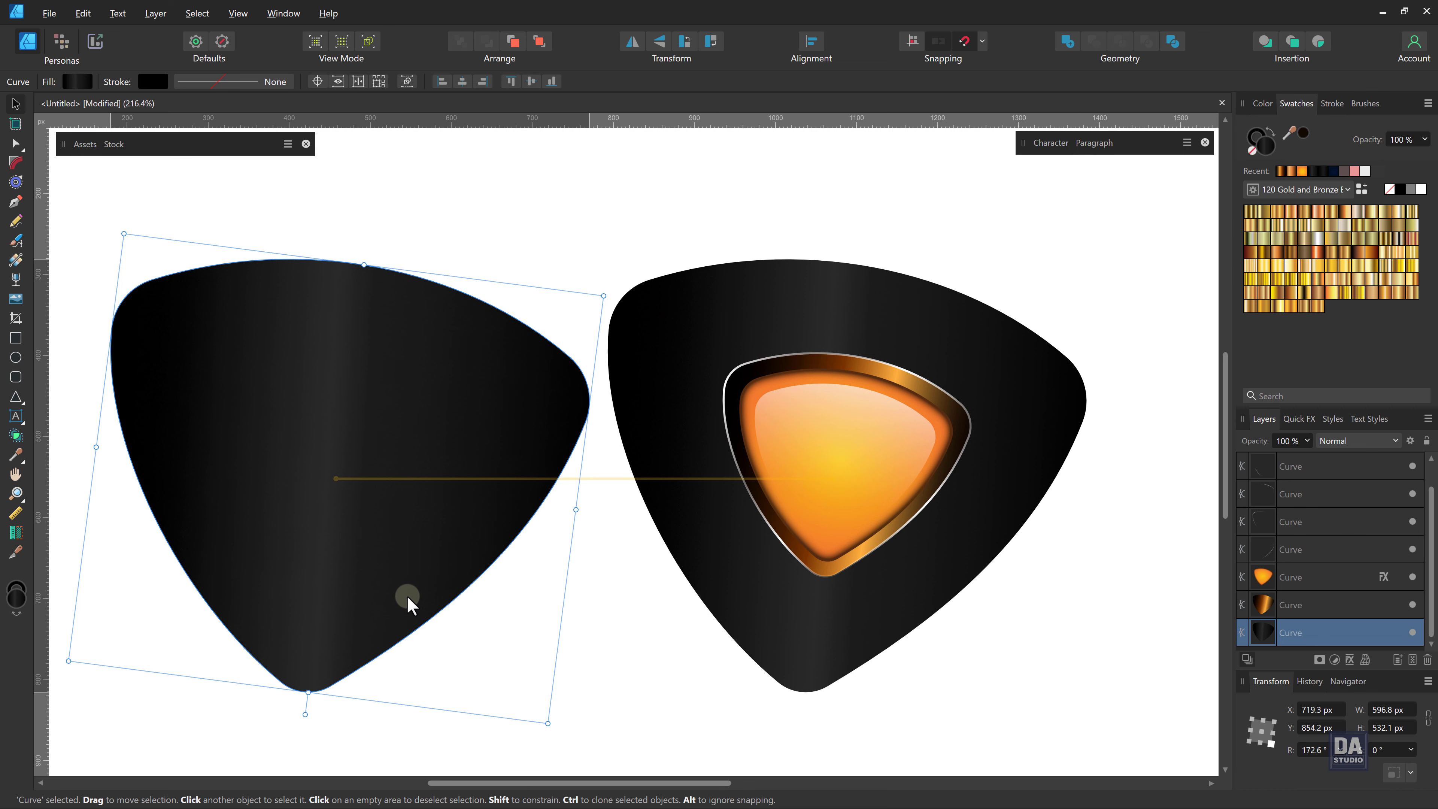
key(space)
drag(299, 560, 357, 558)
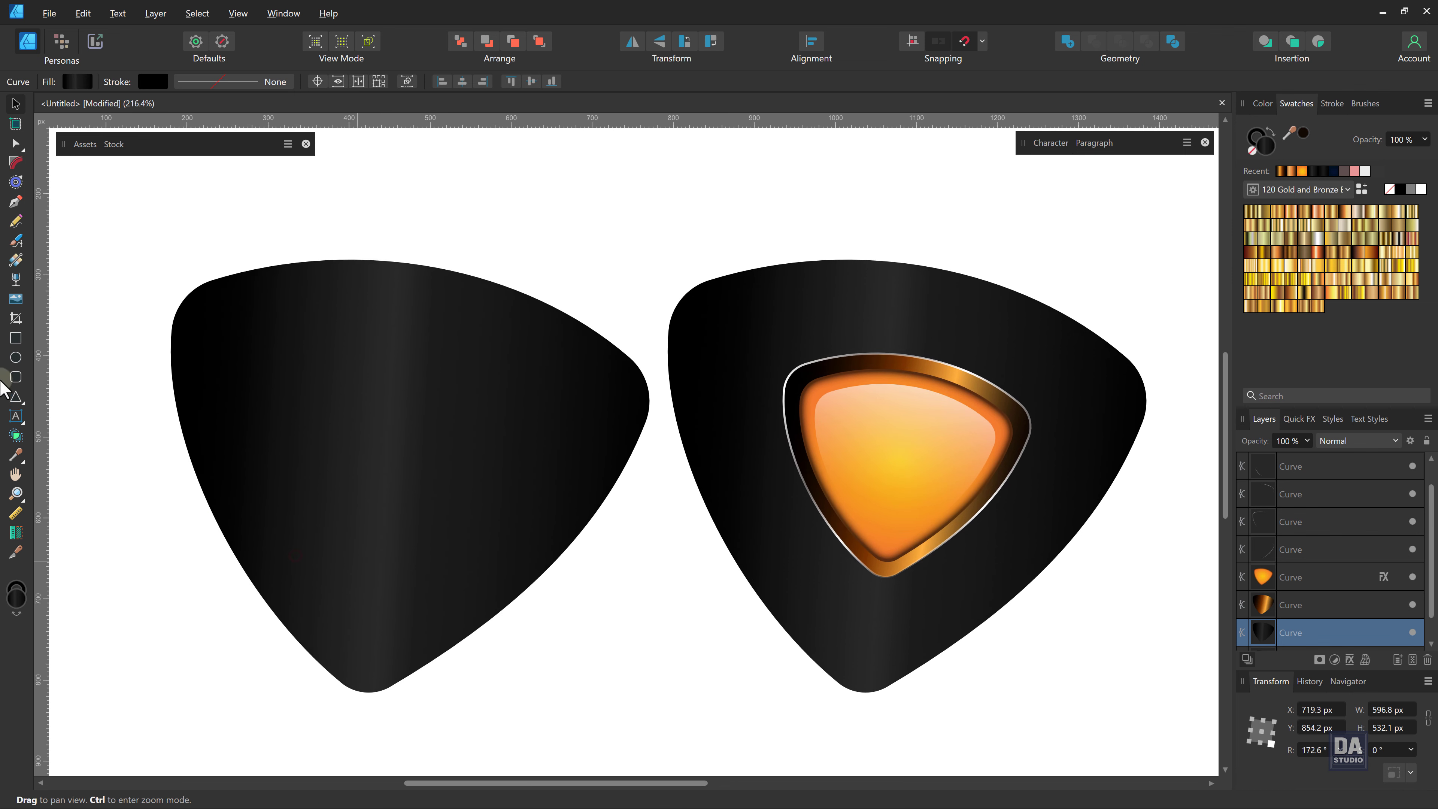
Draw an ellipse over the left black pick's top and tilt it about -10.6°.
click(15, 363)
drag(198, 242, 610, 452)
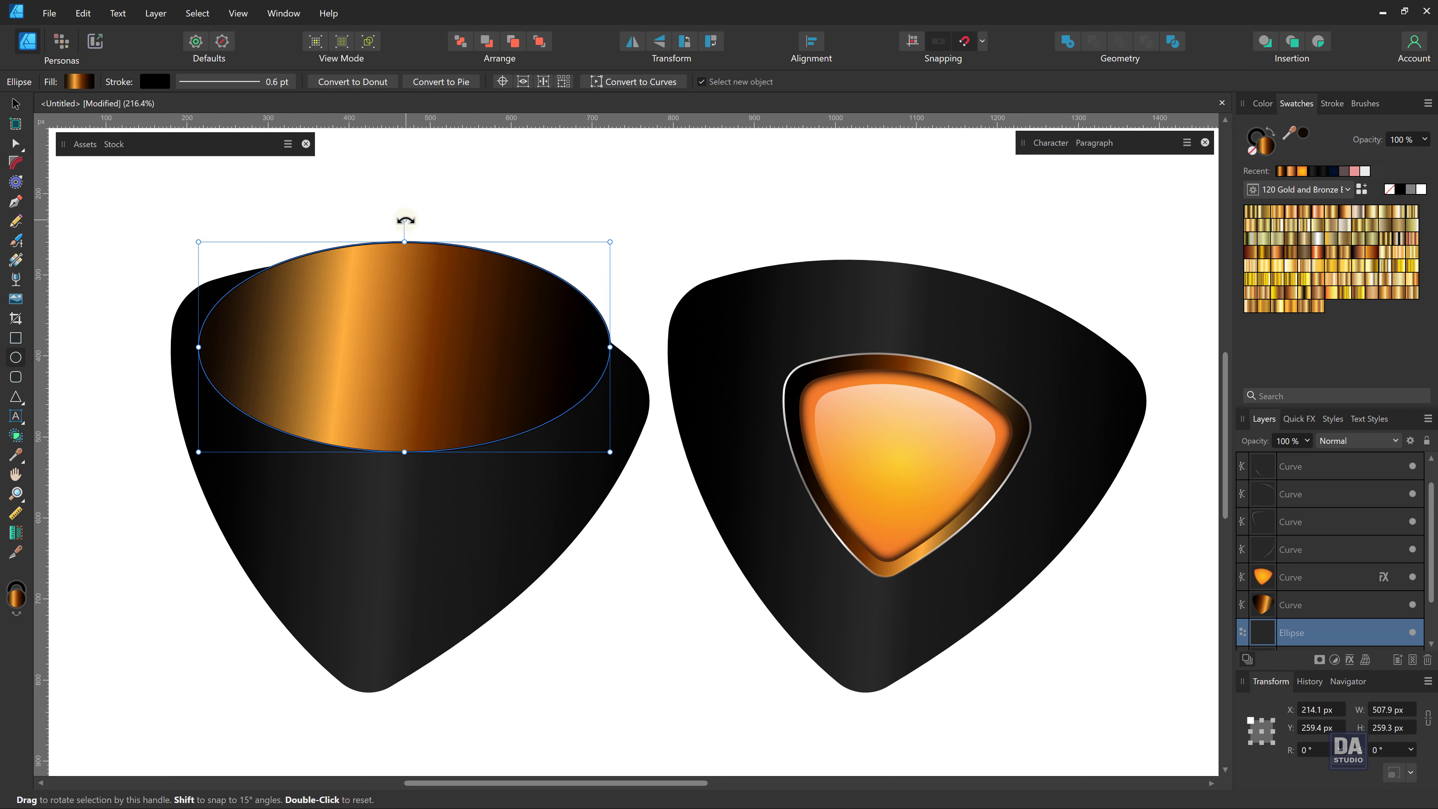
drag(405, 220, 429, 222)
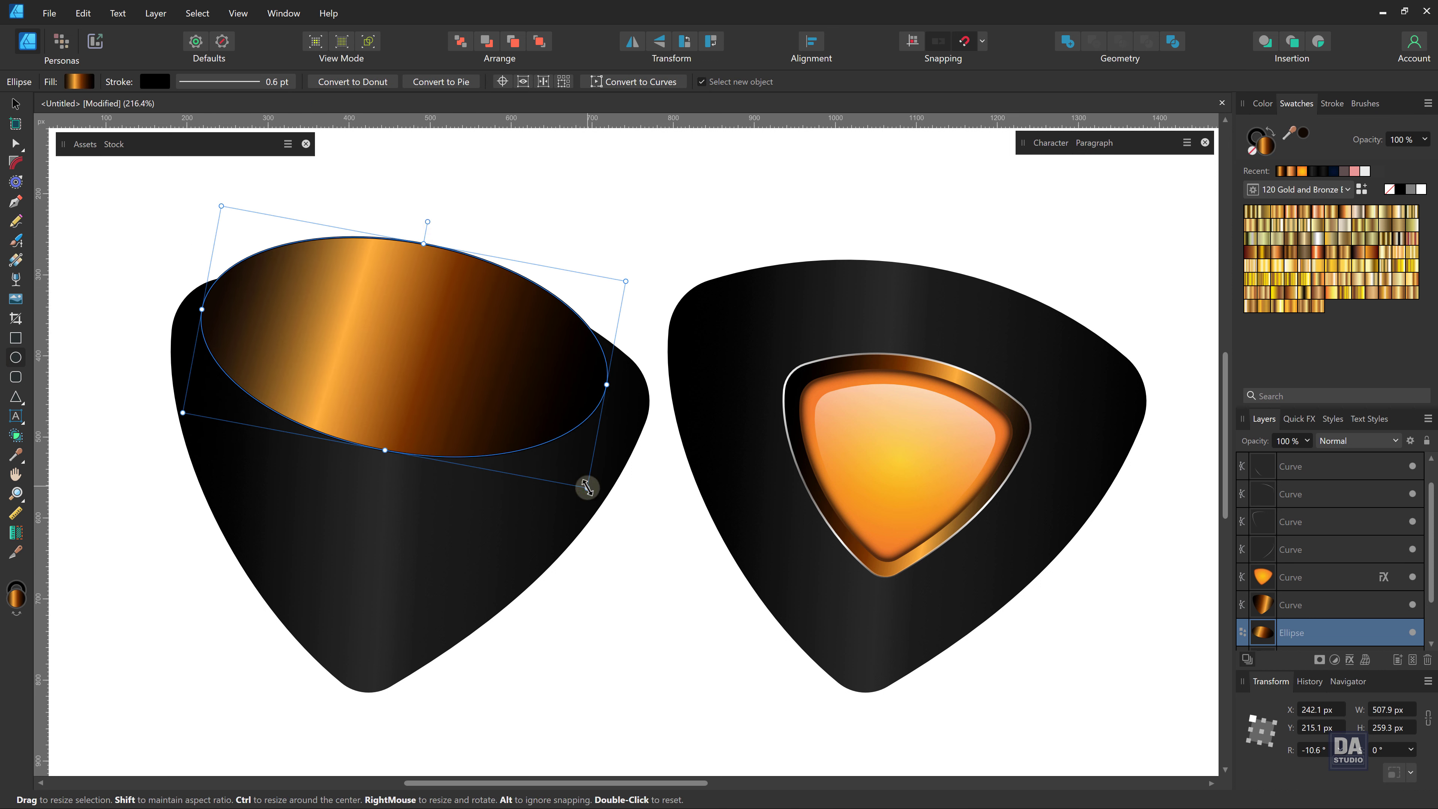
drag(587, 487, 595, 493)
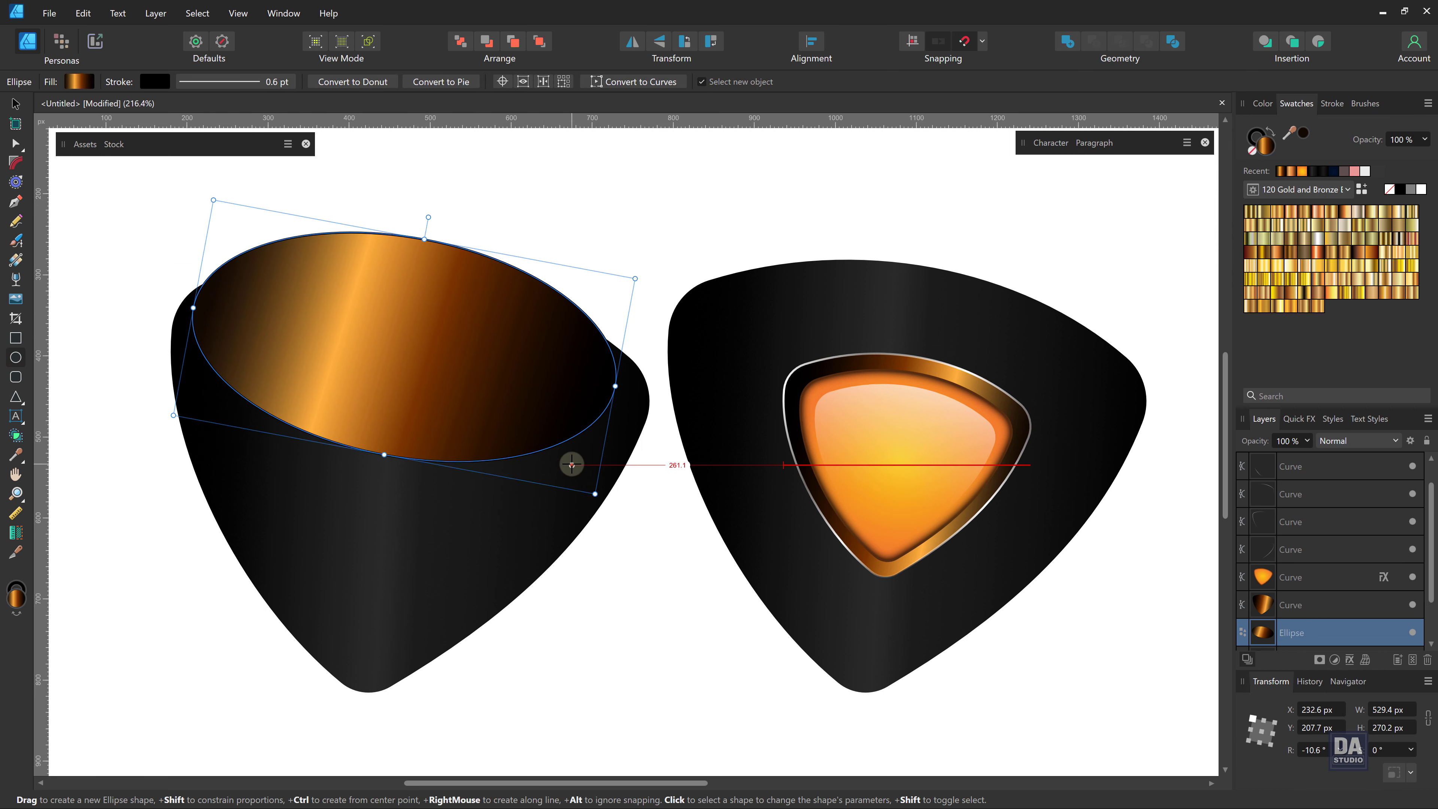
Fit the ellipse to about 558 × 263 px across the pick top, then add the pick to the selection.
key(v)
drag(523, 444, 541, 418)
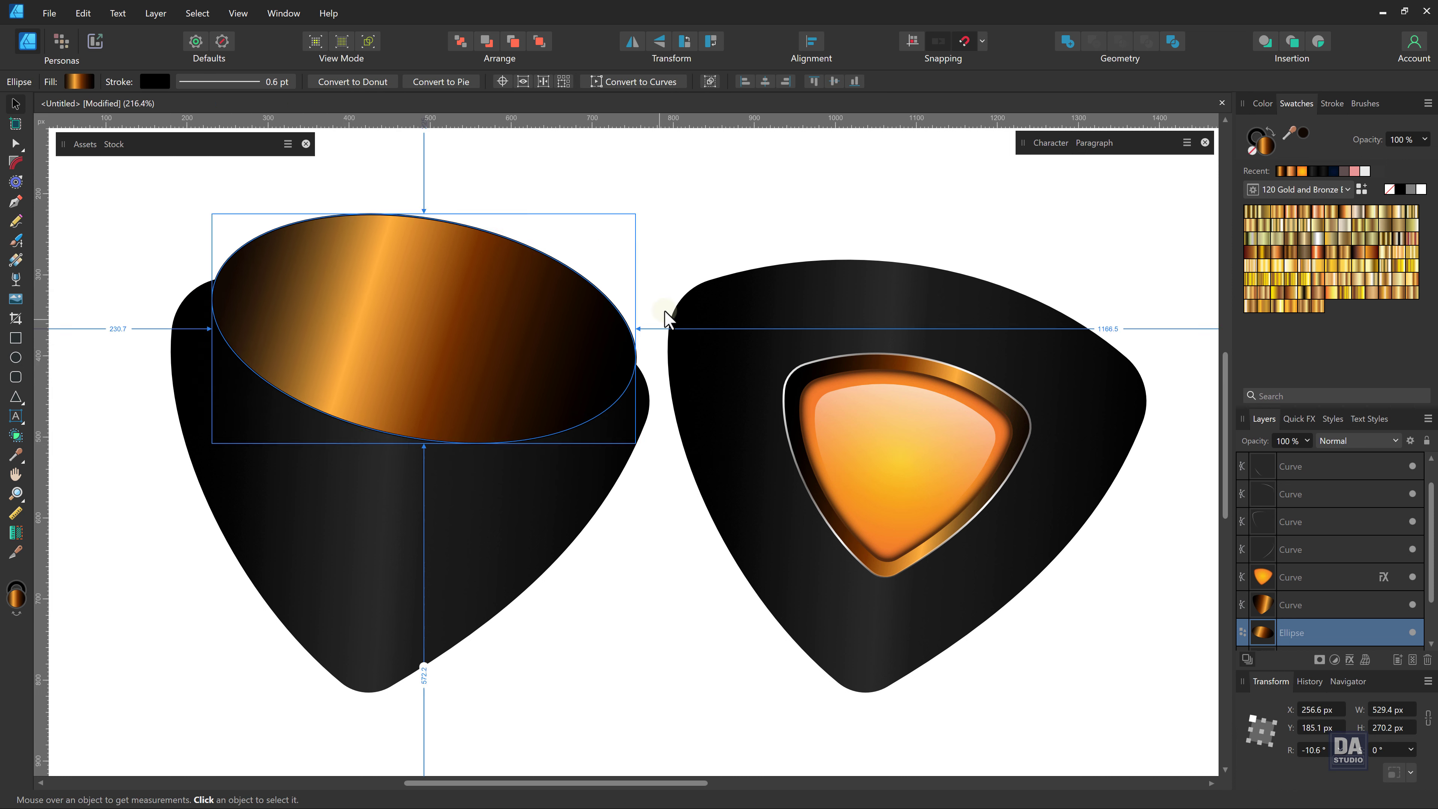
drag(654, 259, 645, 263)
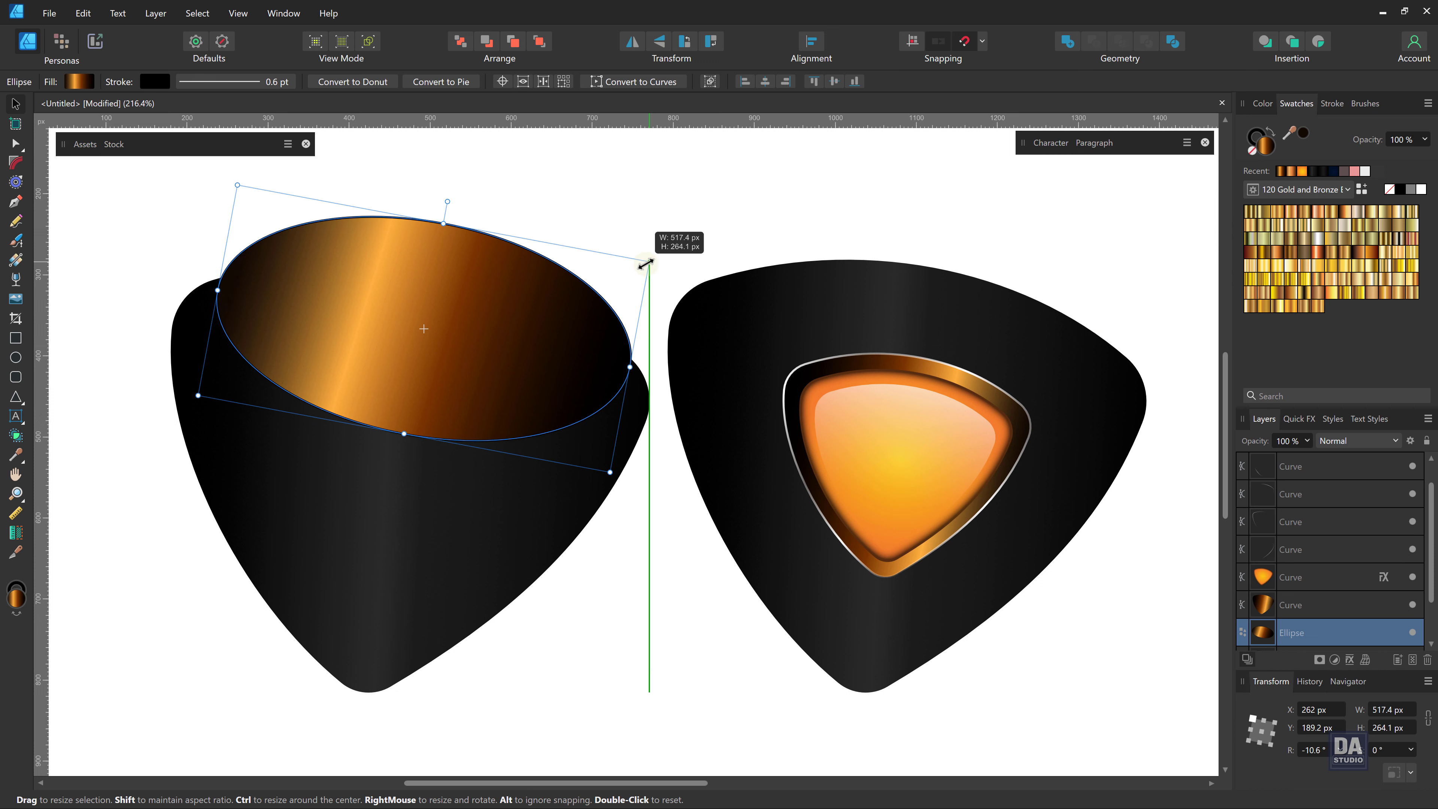
drag(645, 263, 662, 256)
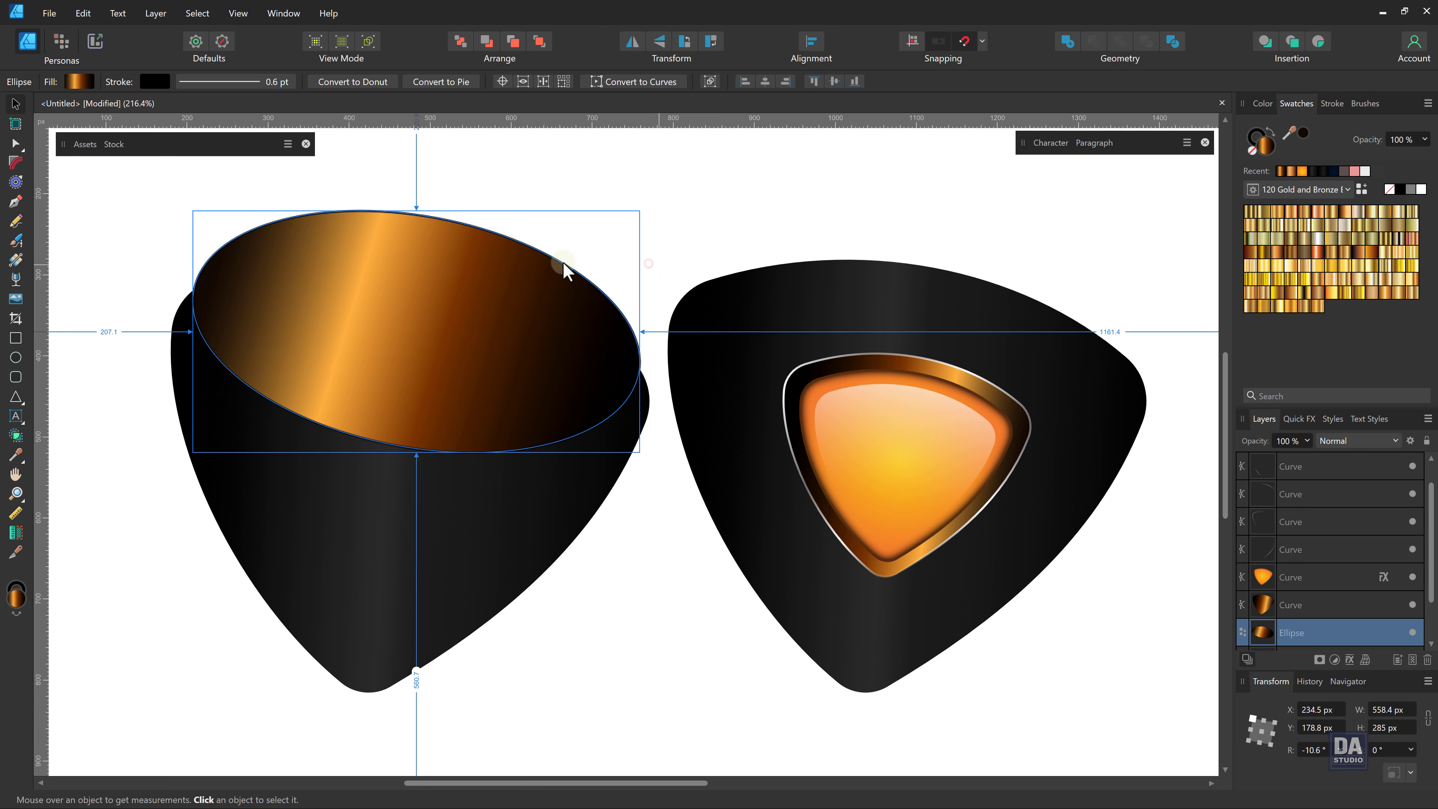
drag(440, 209, 434, 234)
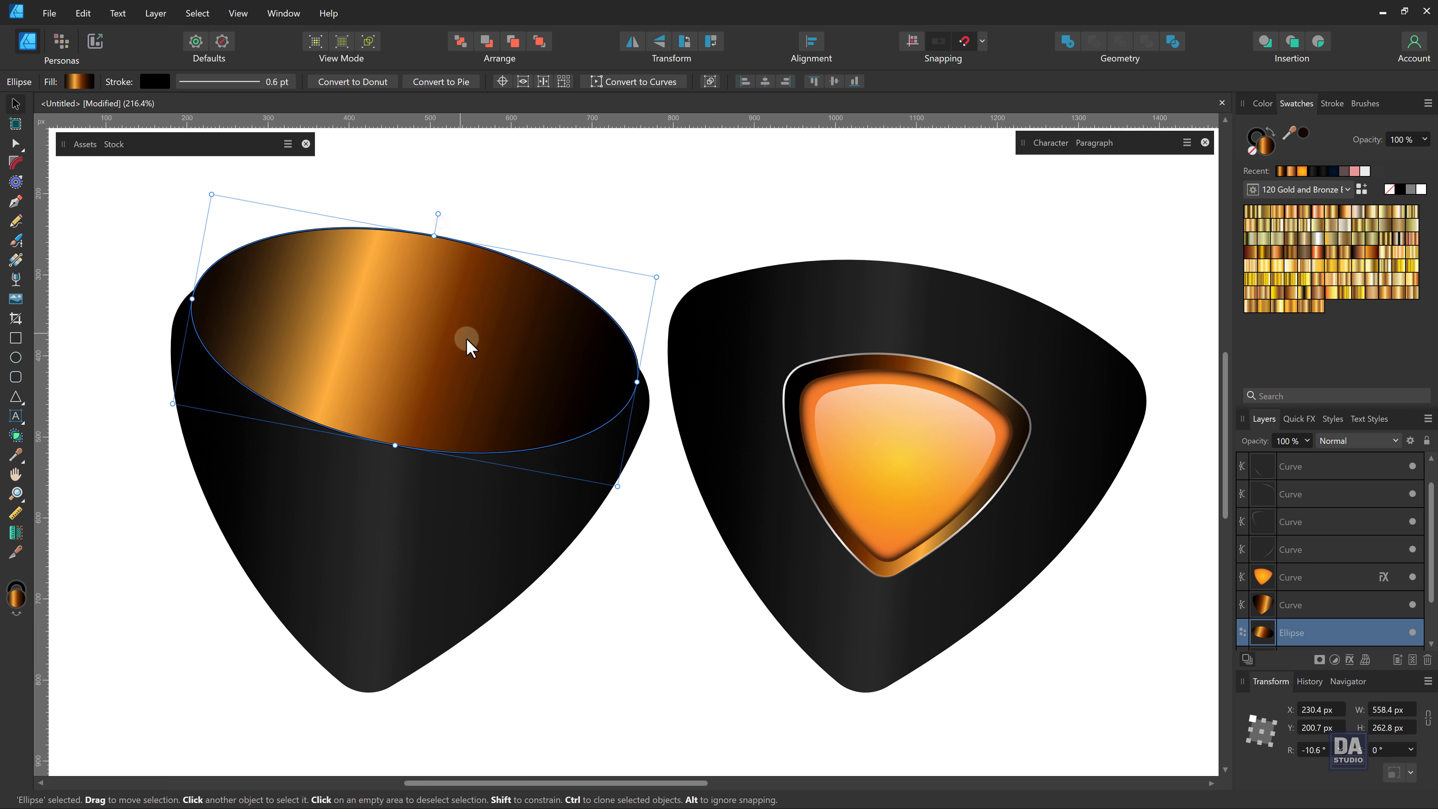
drag(467, 340, 461, 338)
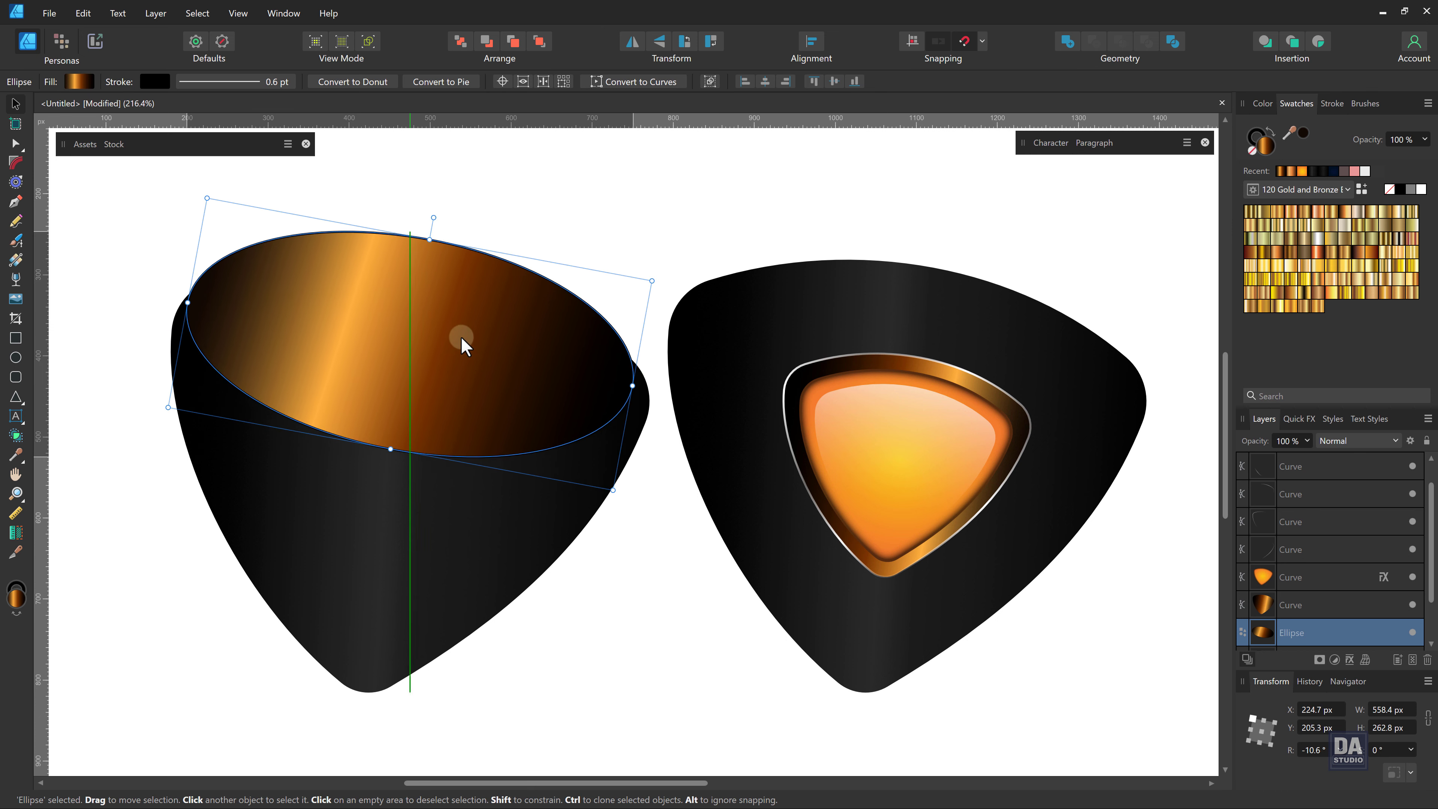
shift+click(397, 493)
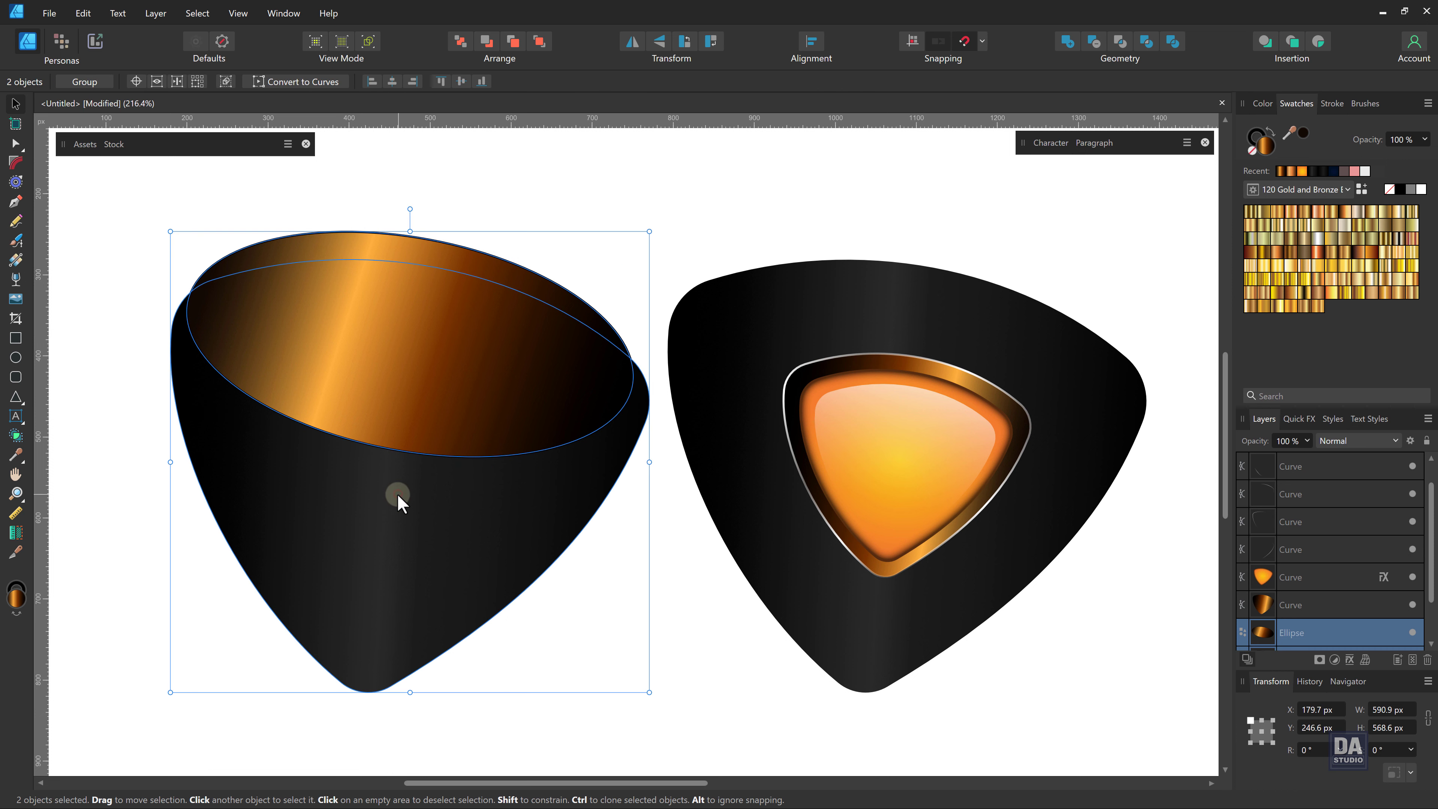
With Shape Builder in subtract mode, delete the pick body and top crescent, leaving the bronze cap selected.
click(16, 435)
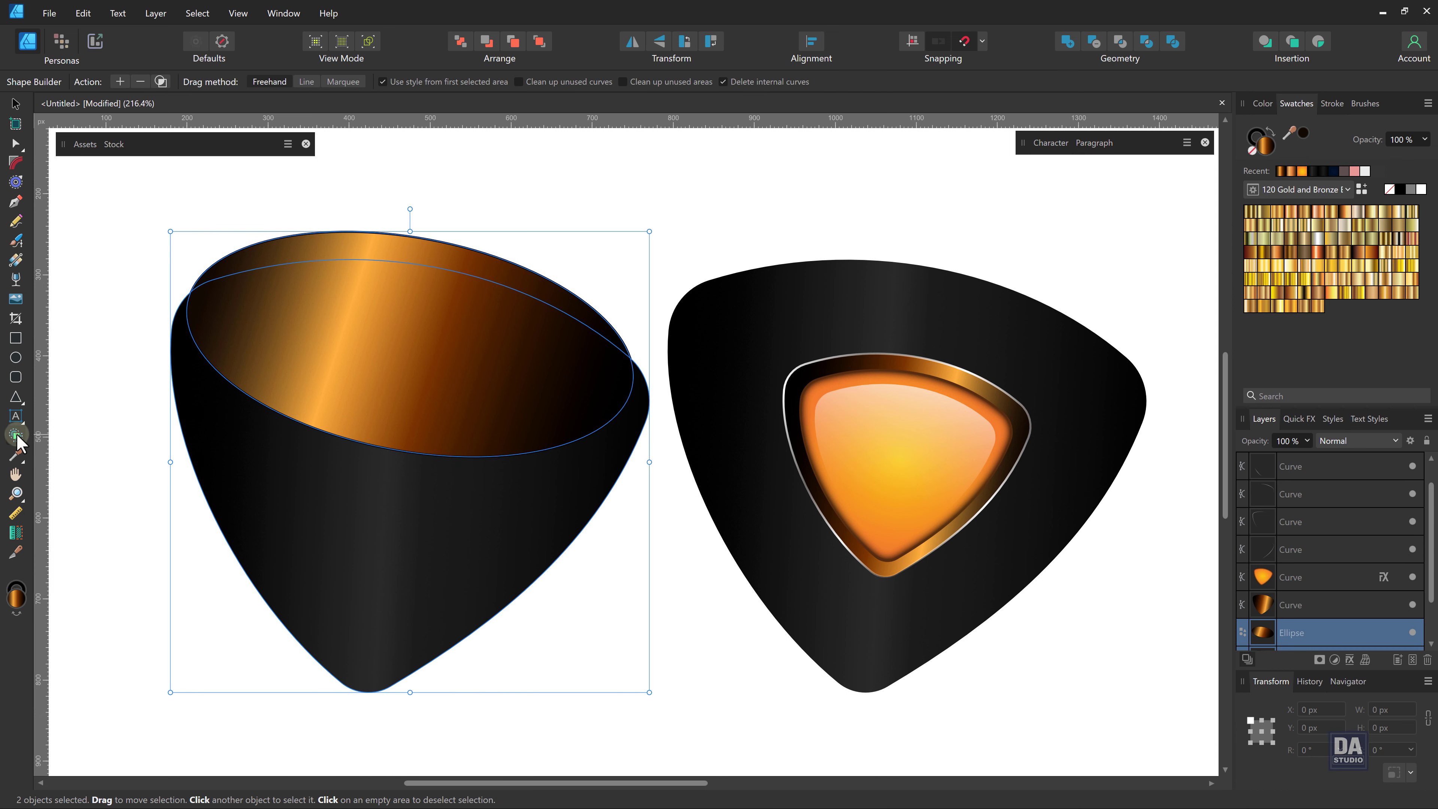
click(140, 82)
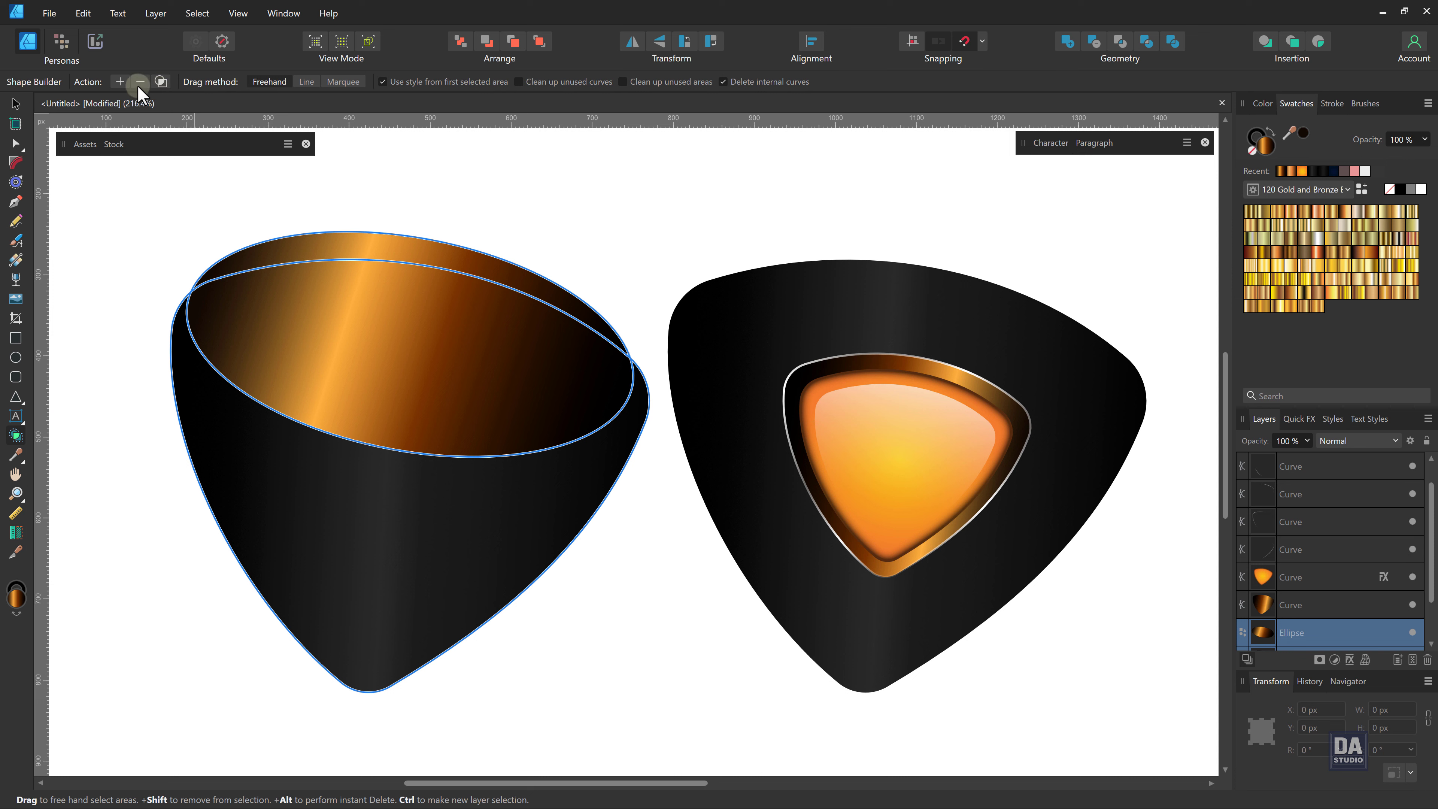
click(243, 500)
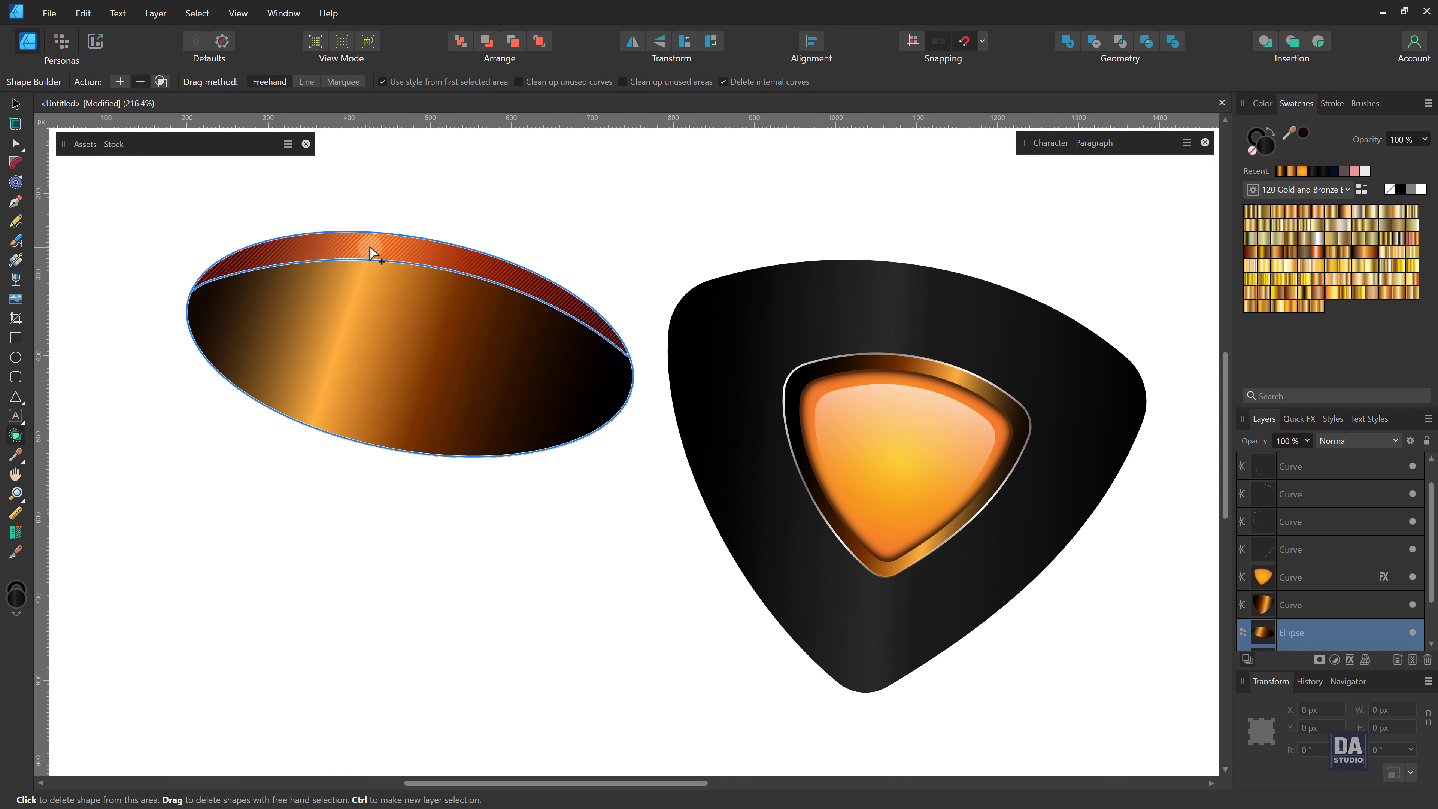
click(370, 248)
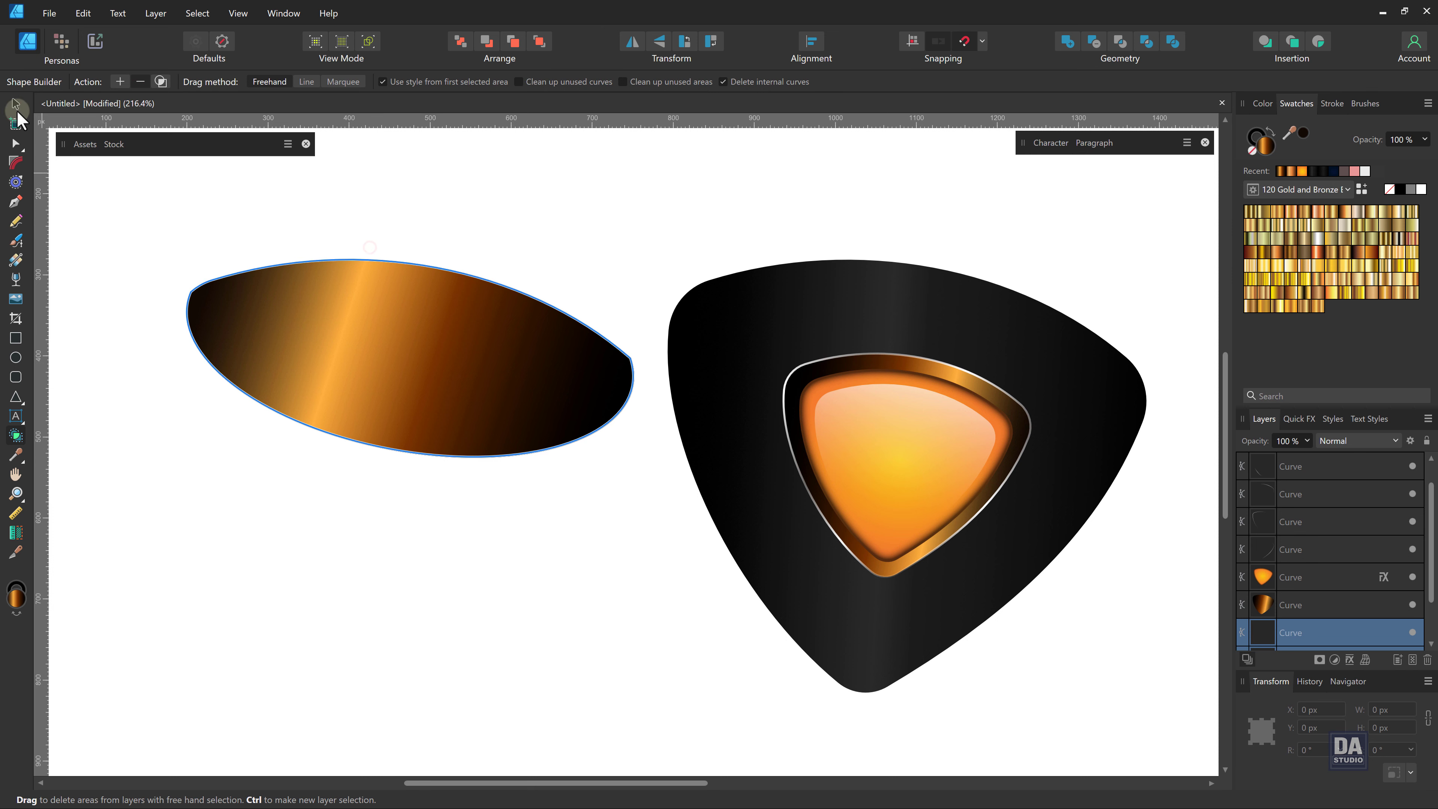
click(16, 103)
click(295, 363)
Move the bronze cap onto the right pick's top and shrink it to about 534 × 220 px.
mouse_move(369, 388)
mouse_down()
mouse_move(875, 467)
mouse_move(860, 465)
mouse_up()
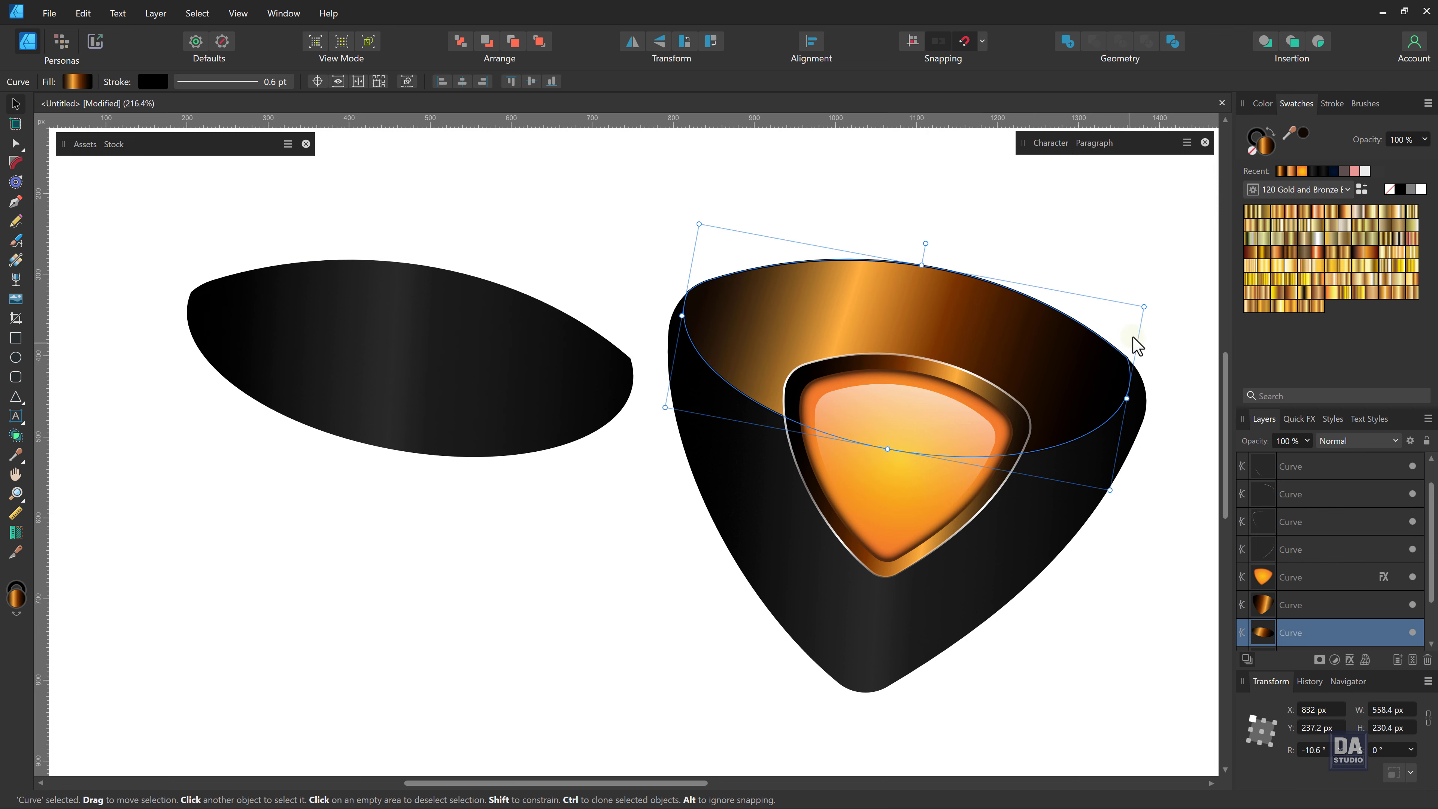
drag(1141, 310, 1118, 337)
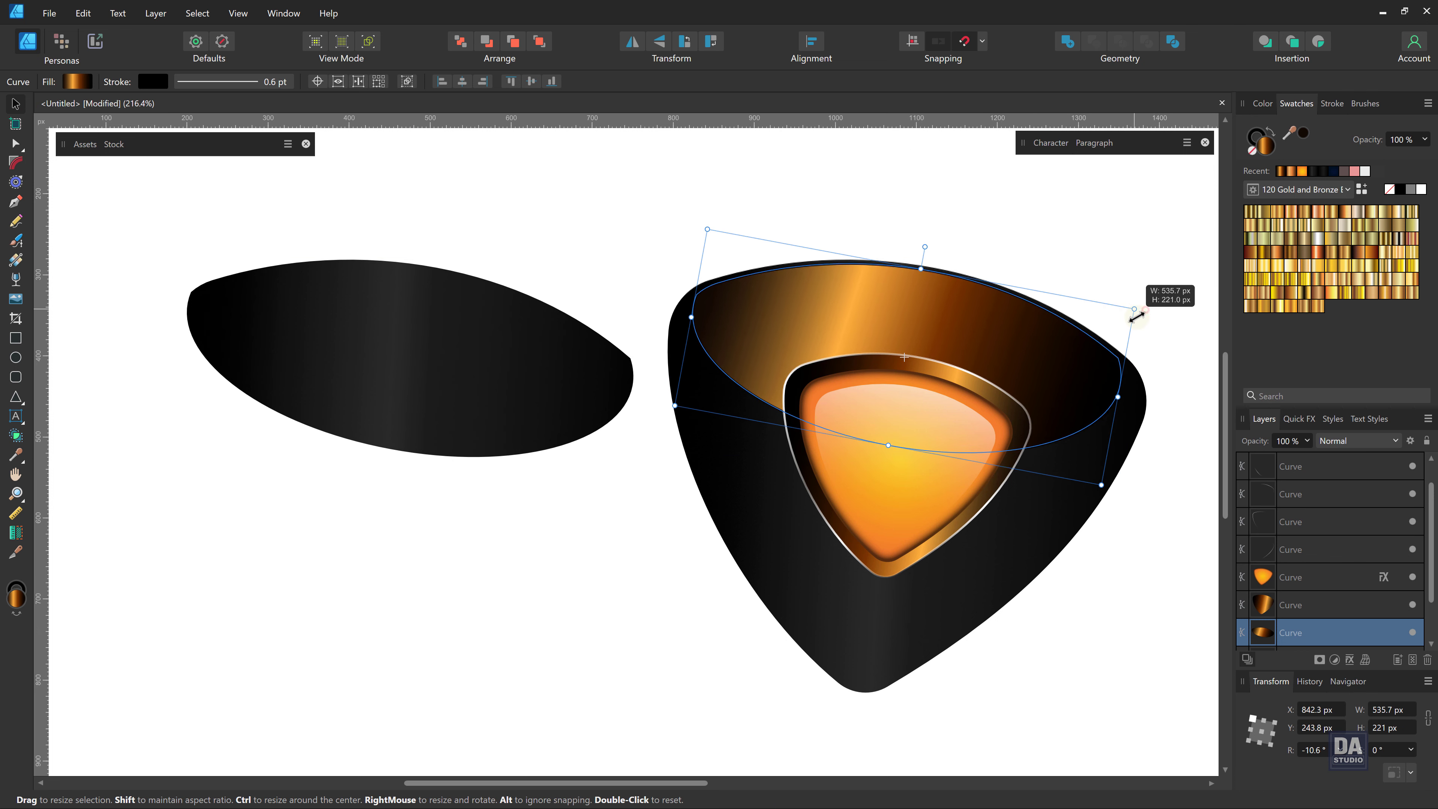
scroll(1118, 337, up, 3)
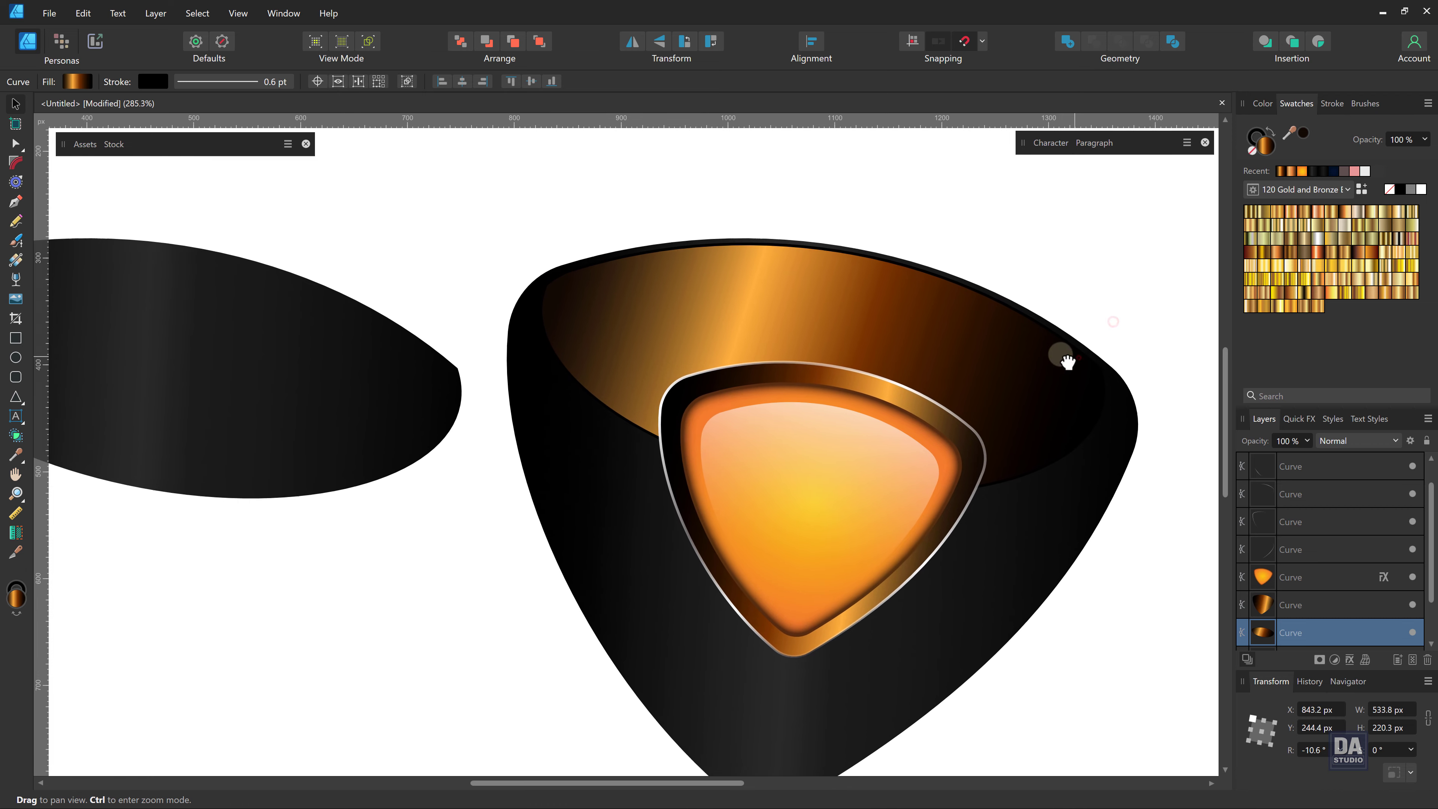
Fill the cap with the Fancy Gradient white-to-grey gradient running top to bottom.
click(1306, 193)
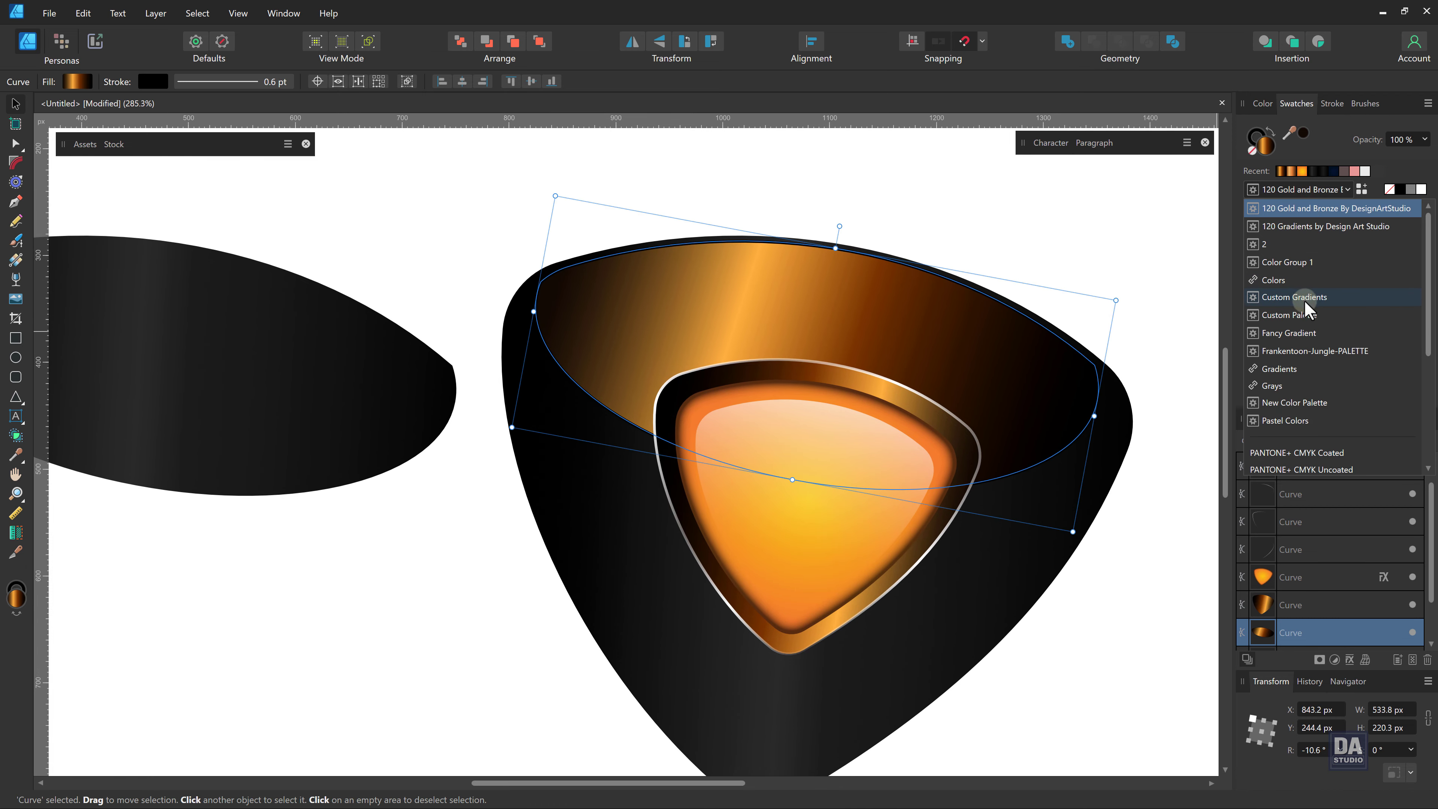
click(1305, 298)
click(1310, 196)
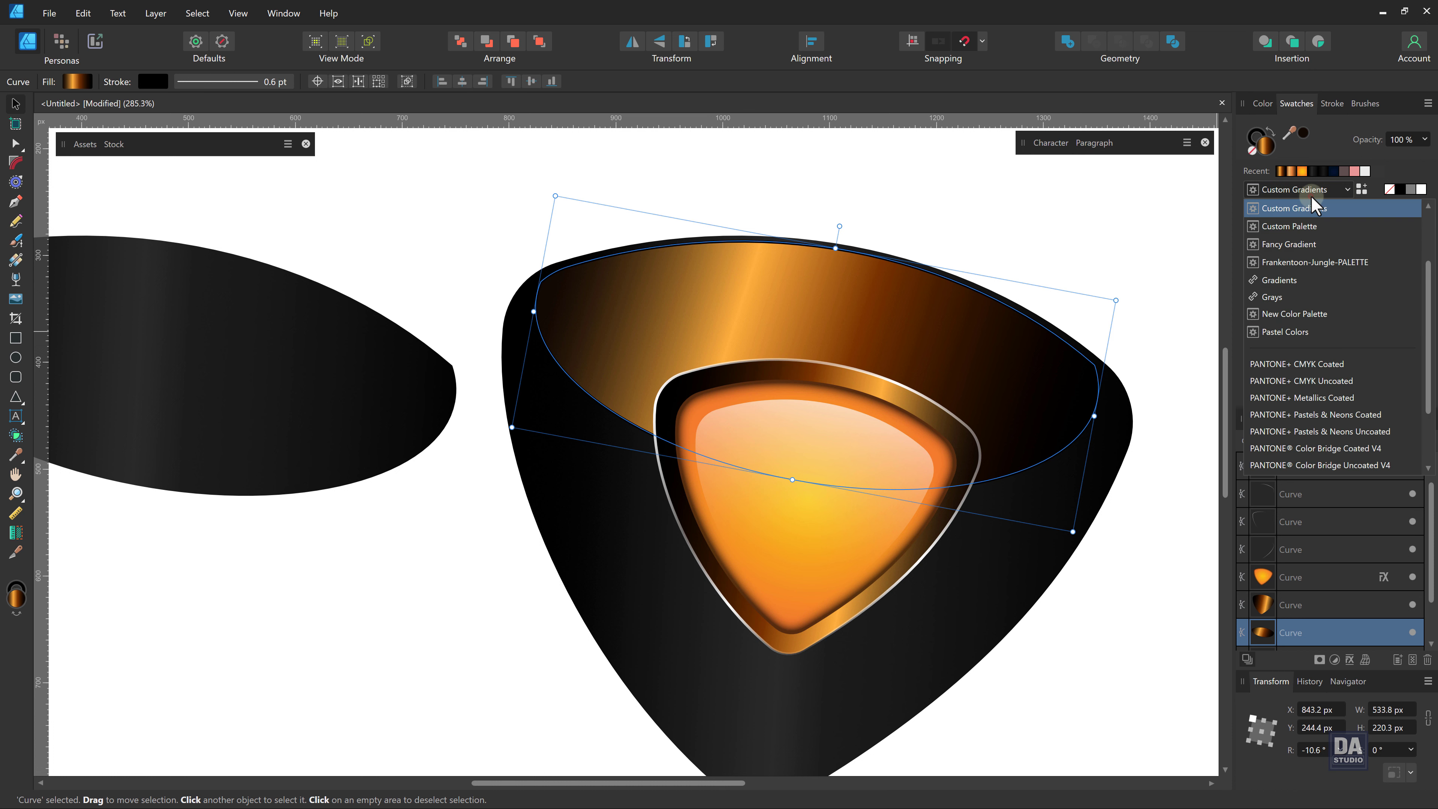
click(1308, 244)
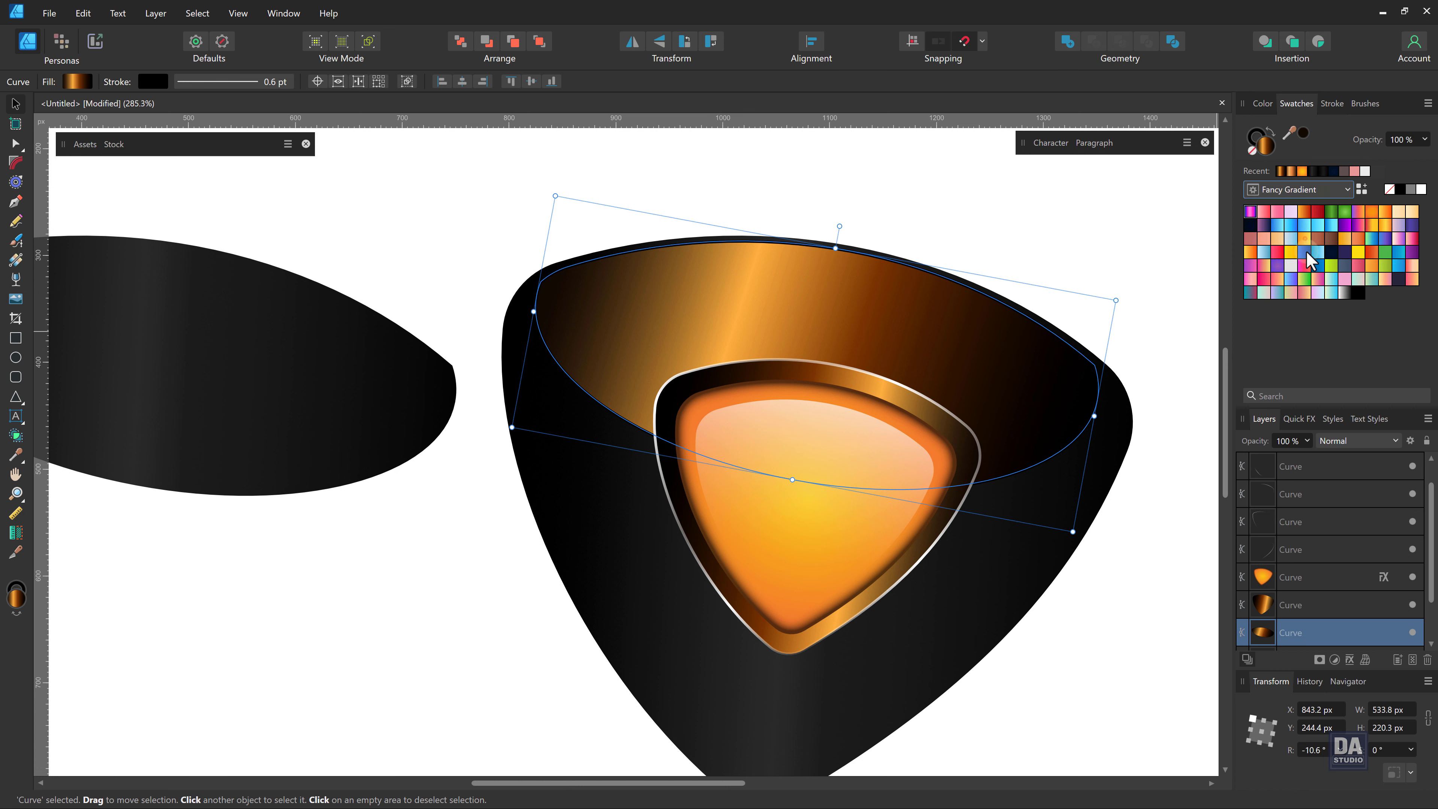
click(1347, 294)
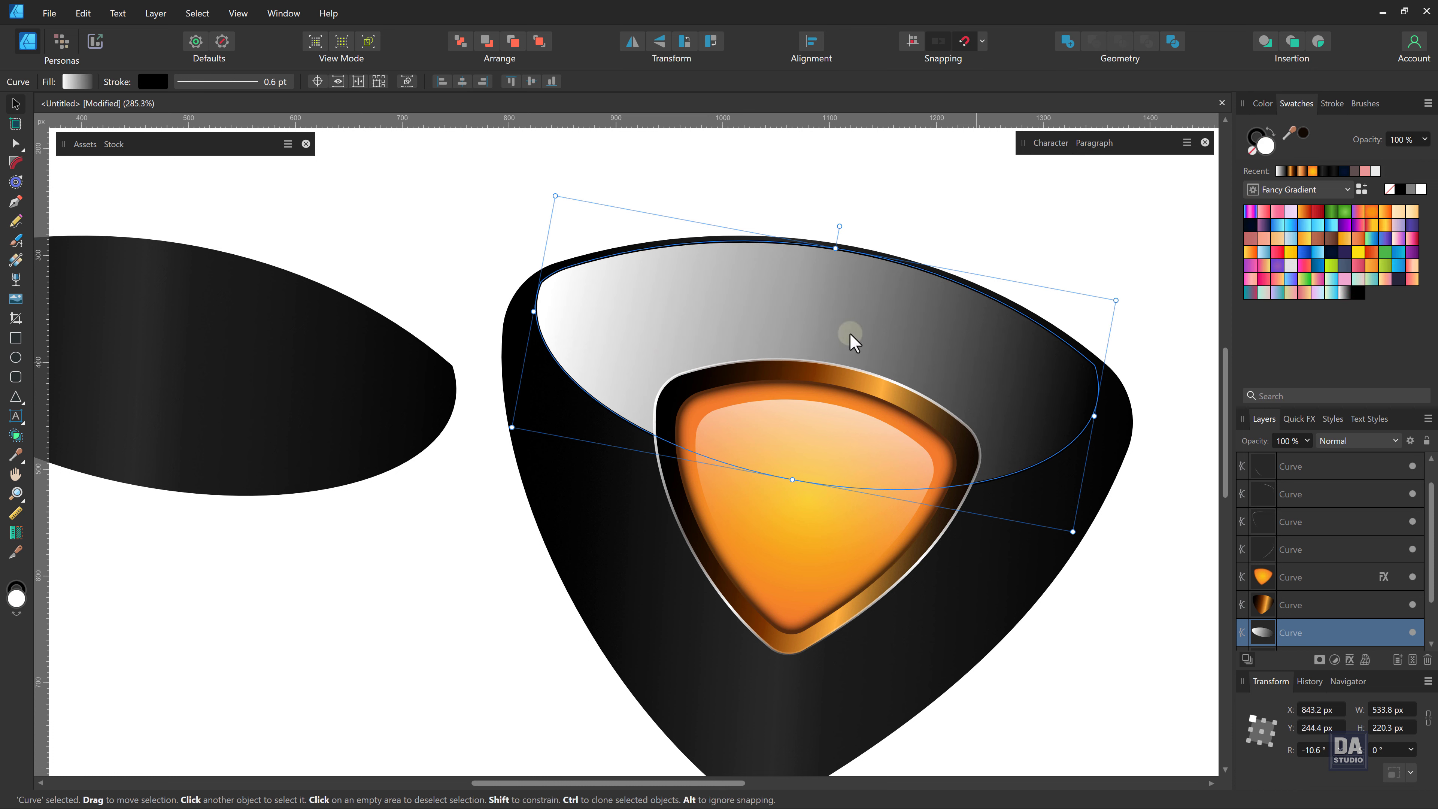
key(g)
drag(882, 179, 772, 574)
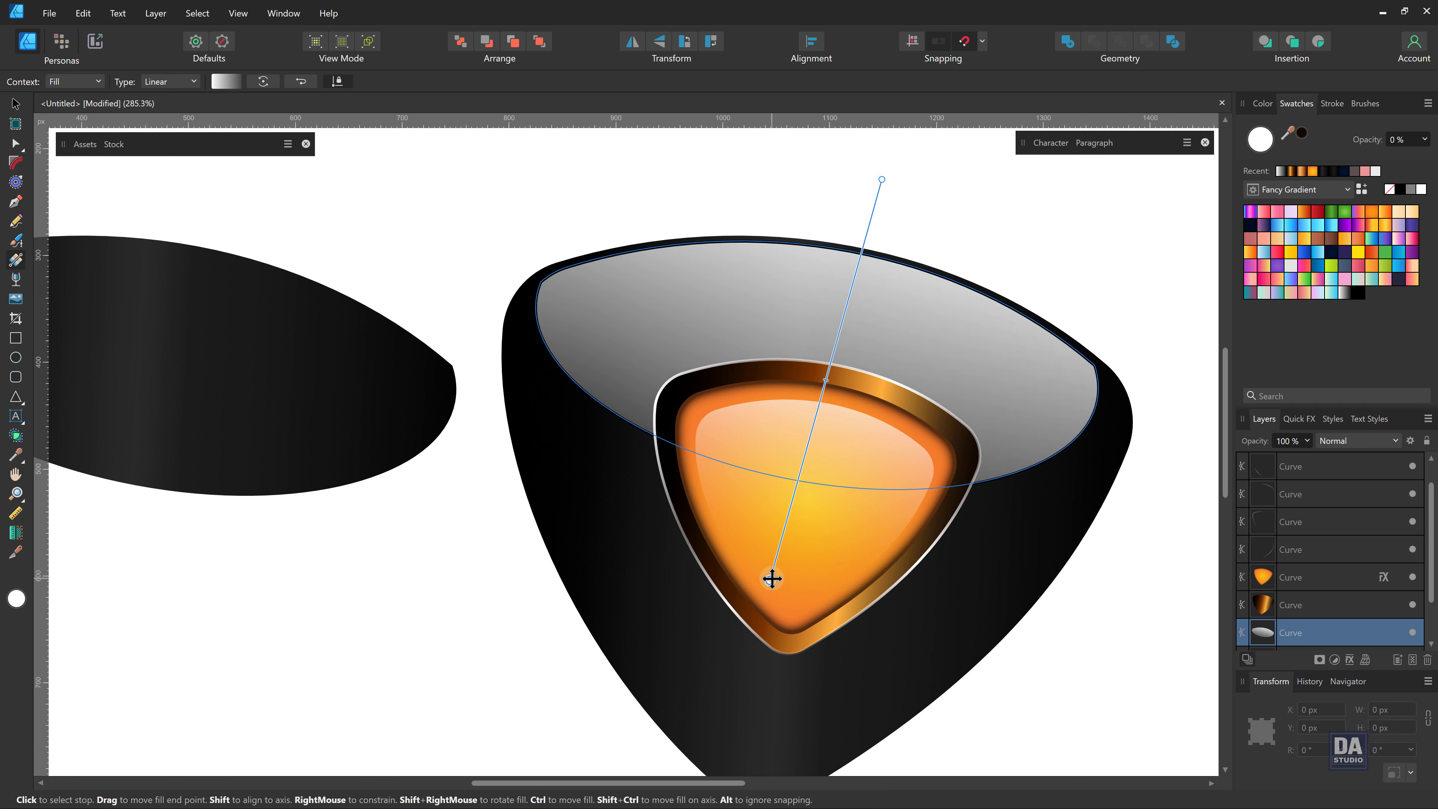
Enlarge the cap to about 547.6 × 226 px and pick its right-edge node with the Corner Tool.
key(v)
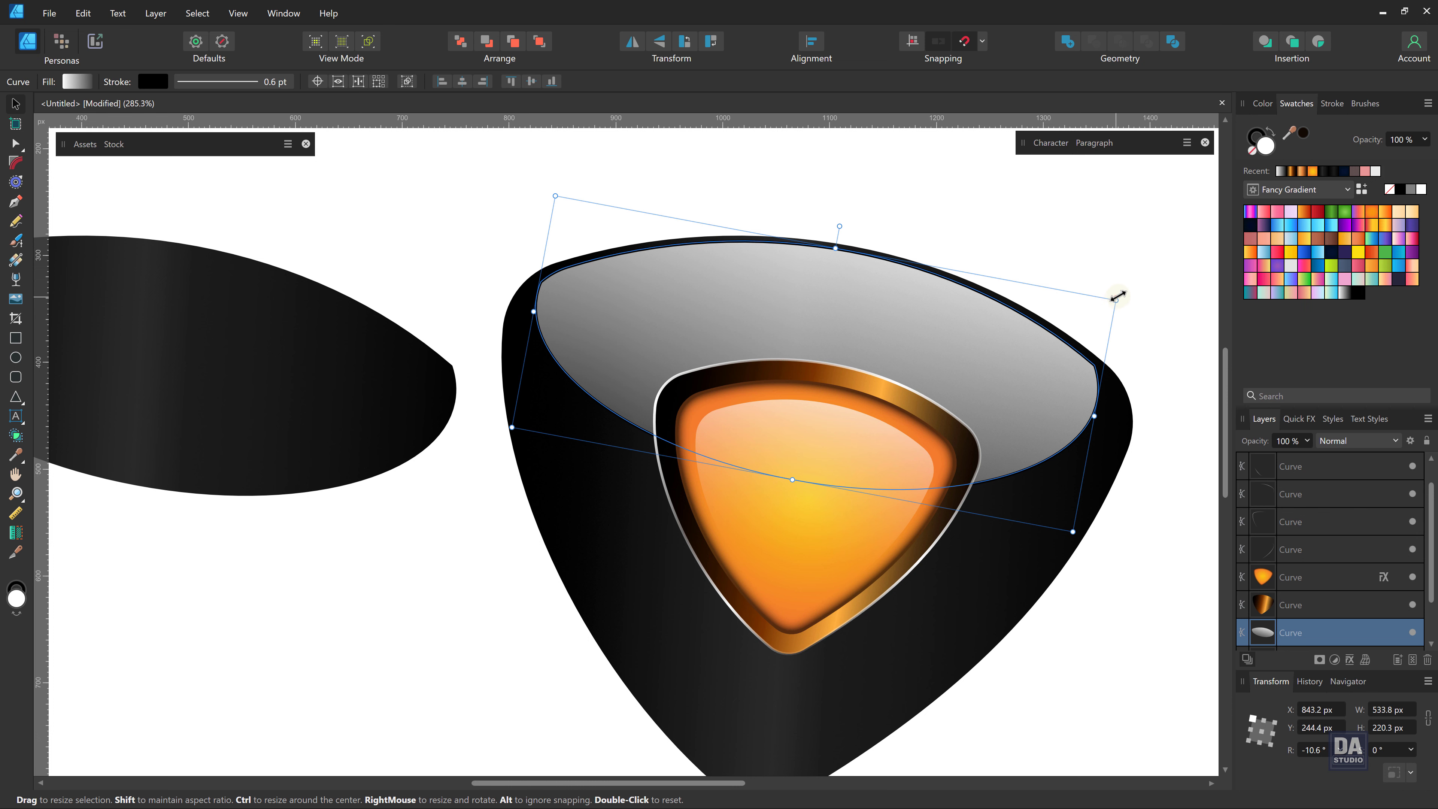
drag(1118, 296, 1123, 294)
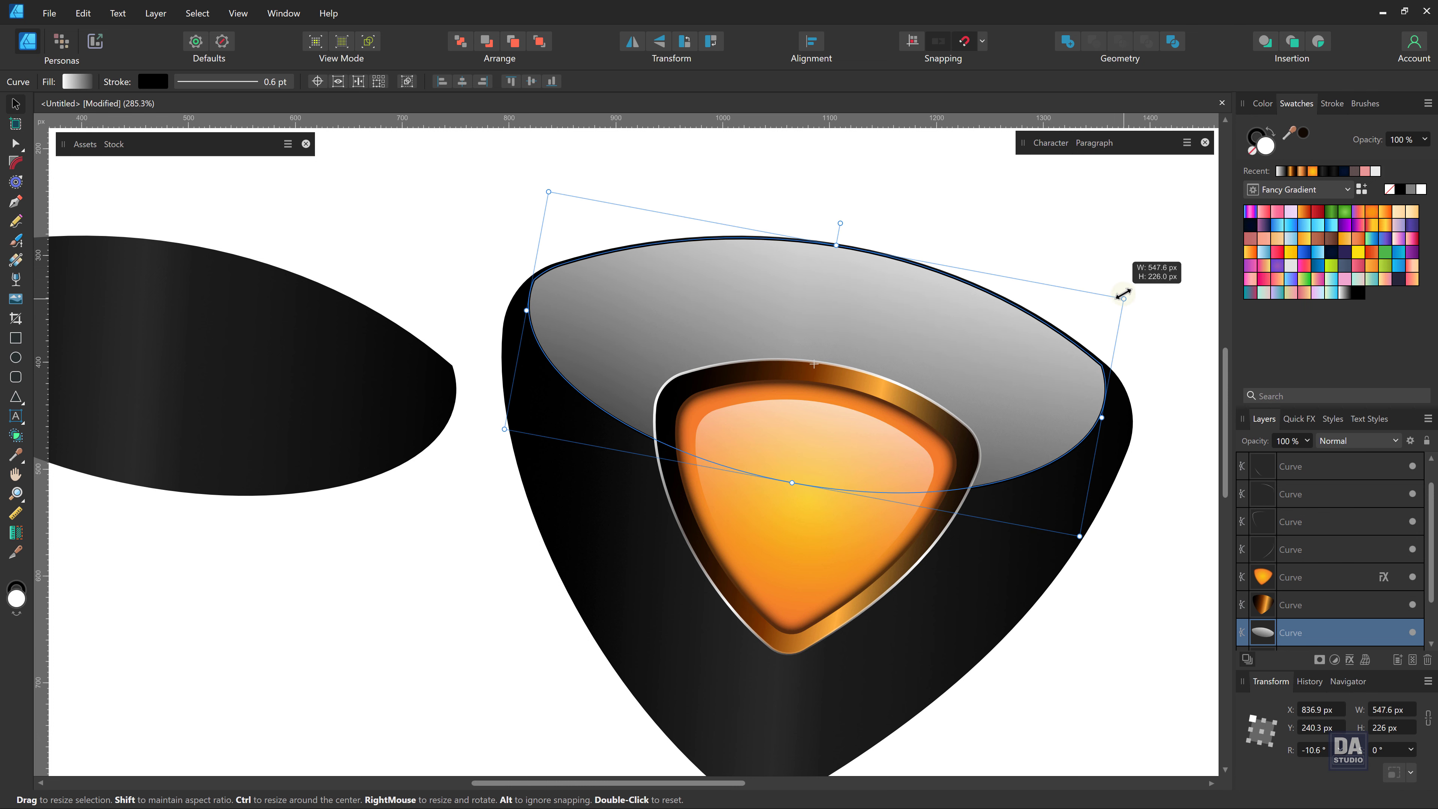
ctrl+click(1116, 355)
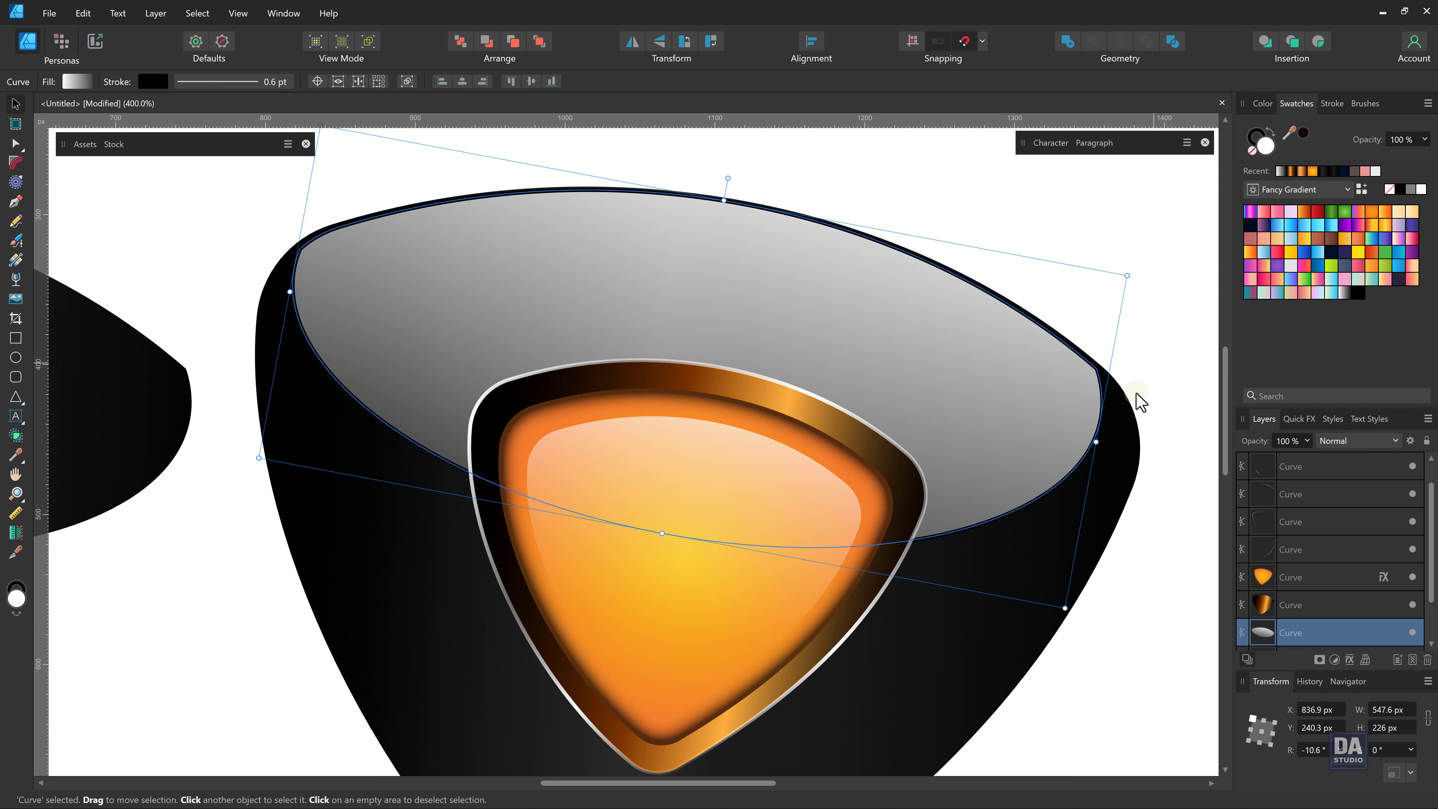
key(c)
click(1097, 370)
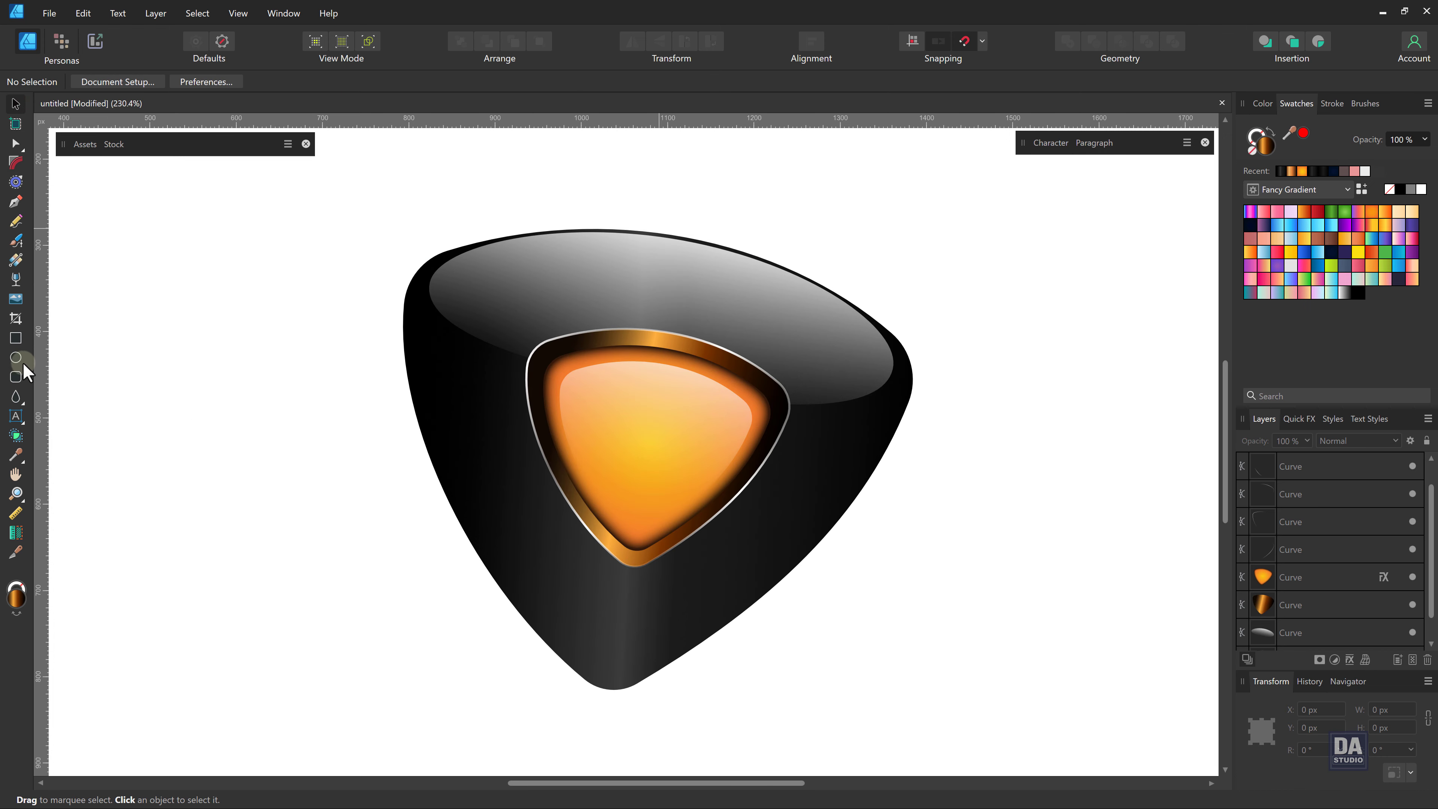
Draw a large circle left of the pick and fill it with a white-to-black gradient.
click(15, 357)
mouse_move(264, 495)
mouse_down()
mouse_move(340, 503)
mouse_move(513, 577)
mouse_up()
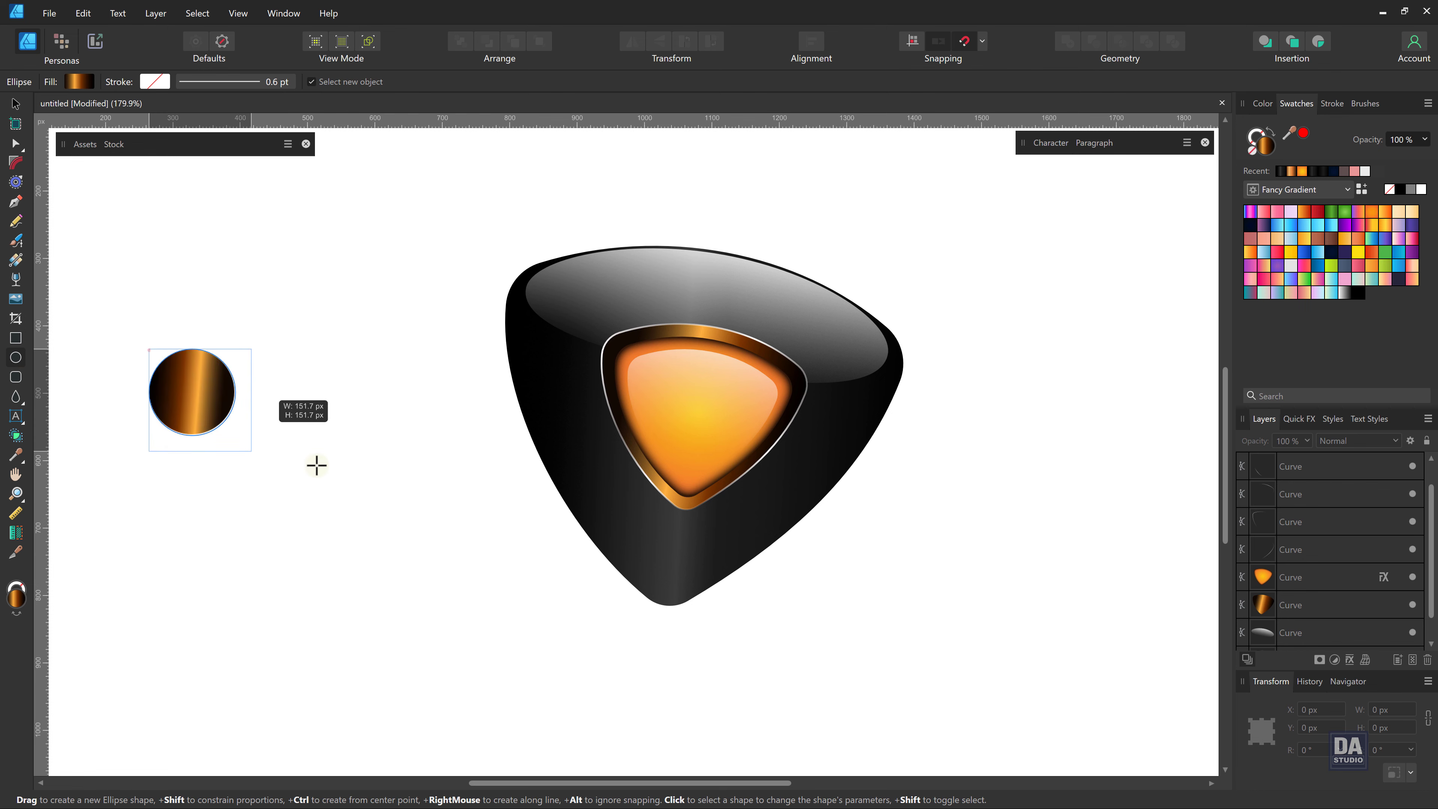
drag(149, 348, 498, 619)
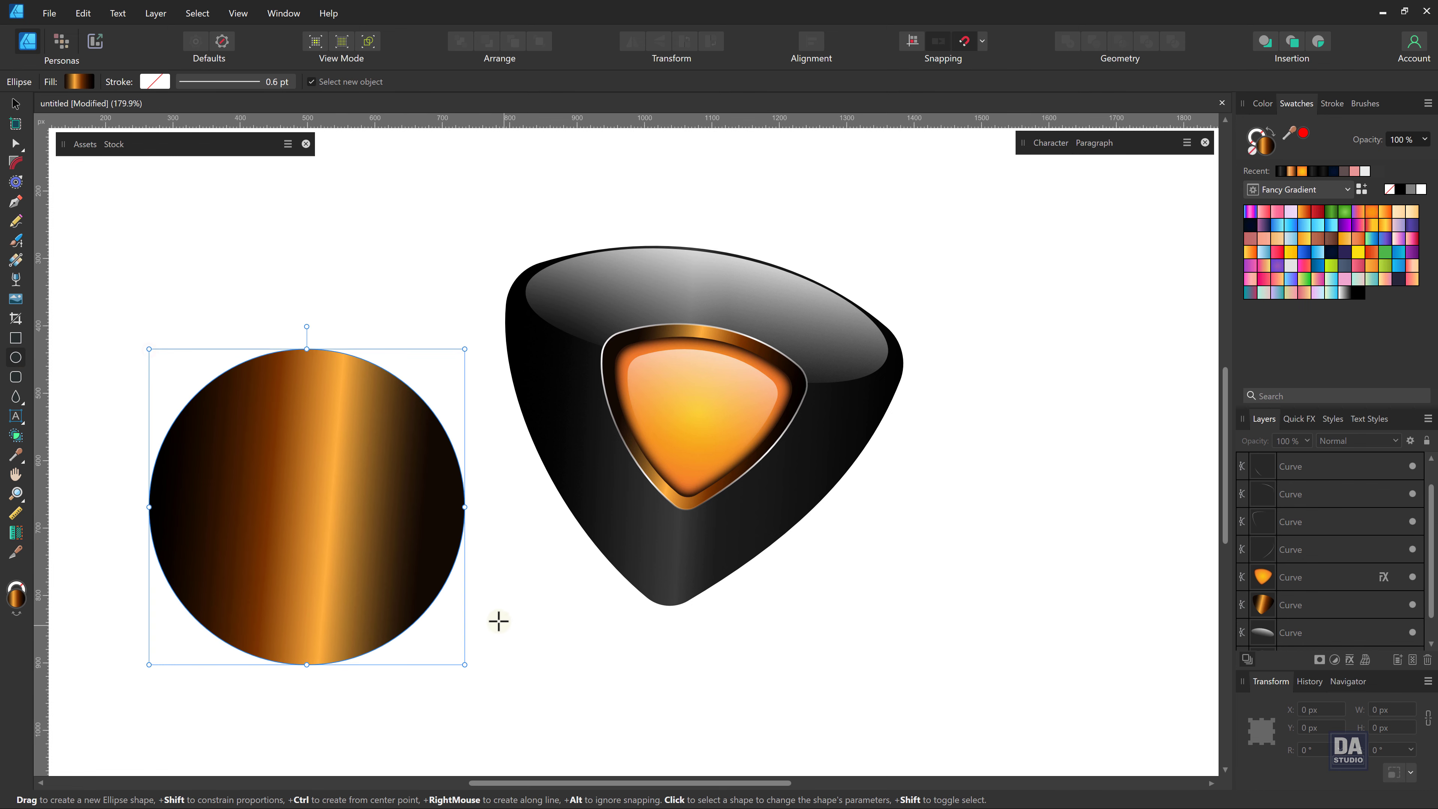
click(1357, 295)
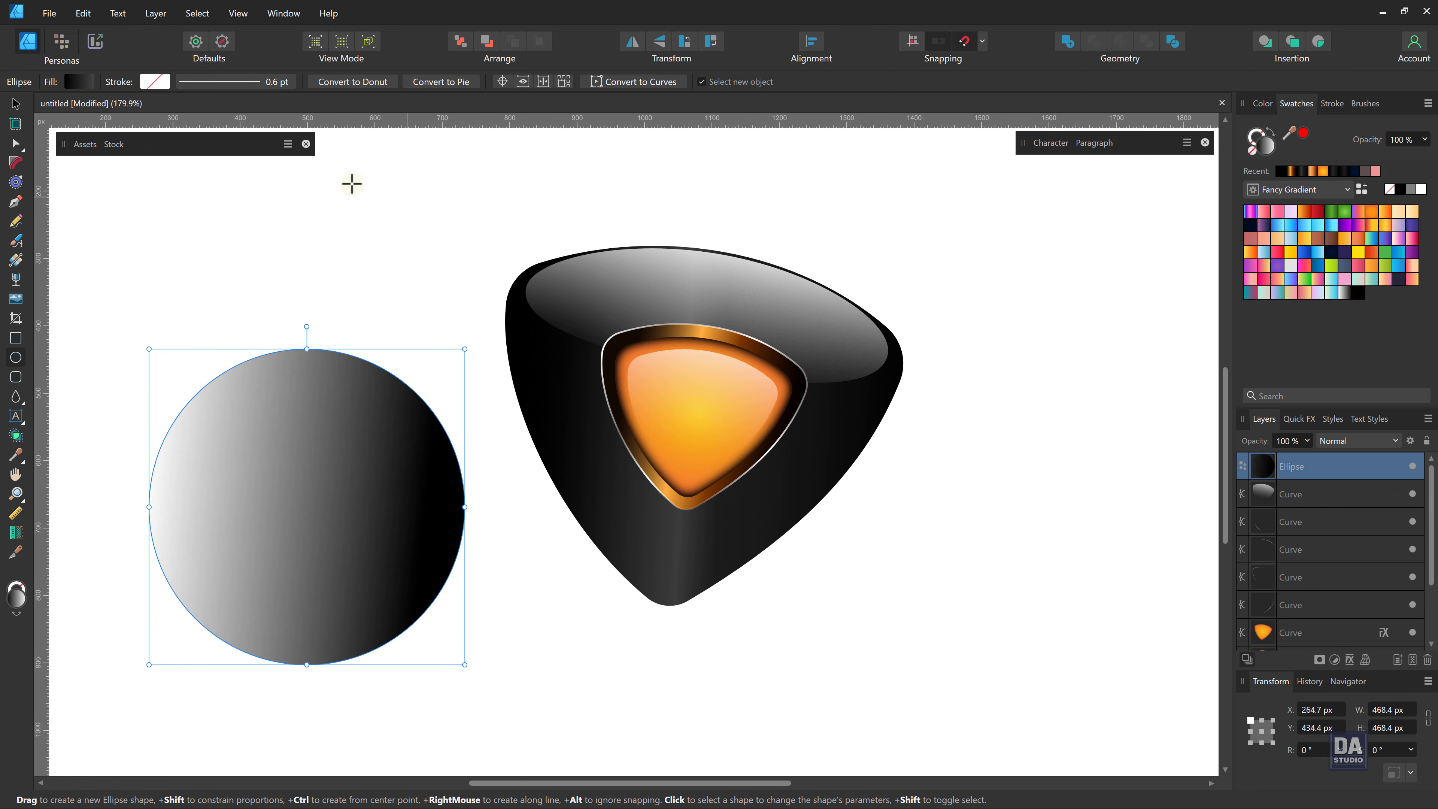
Make the gradient Elliptical and centred, then squash the circle to 468.4 × 75.5 px under the pick's tip.
click(75, 81)
click(105, 179)
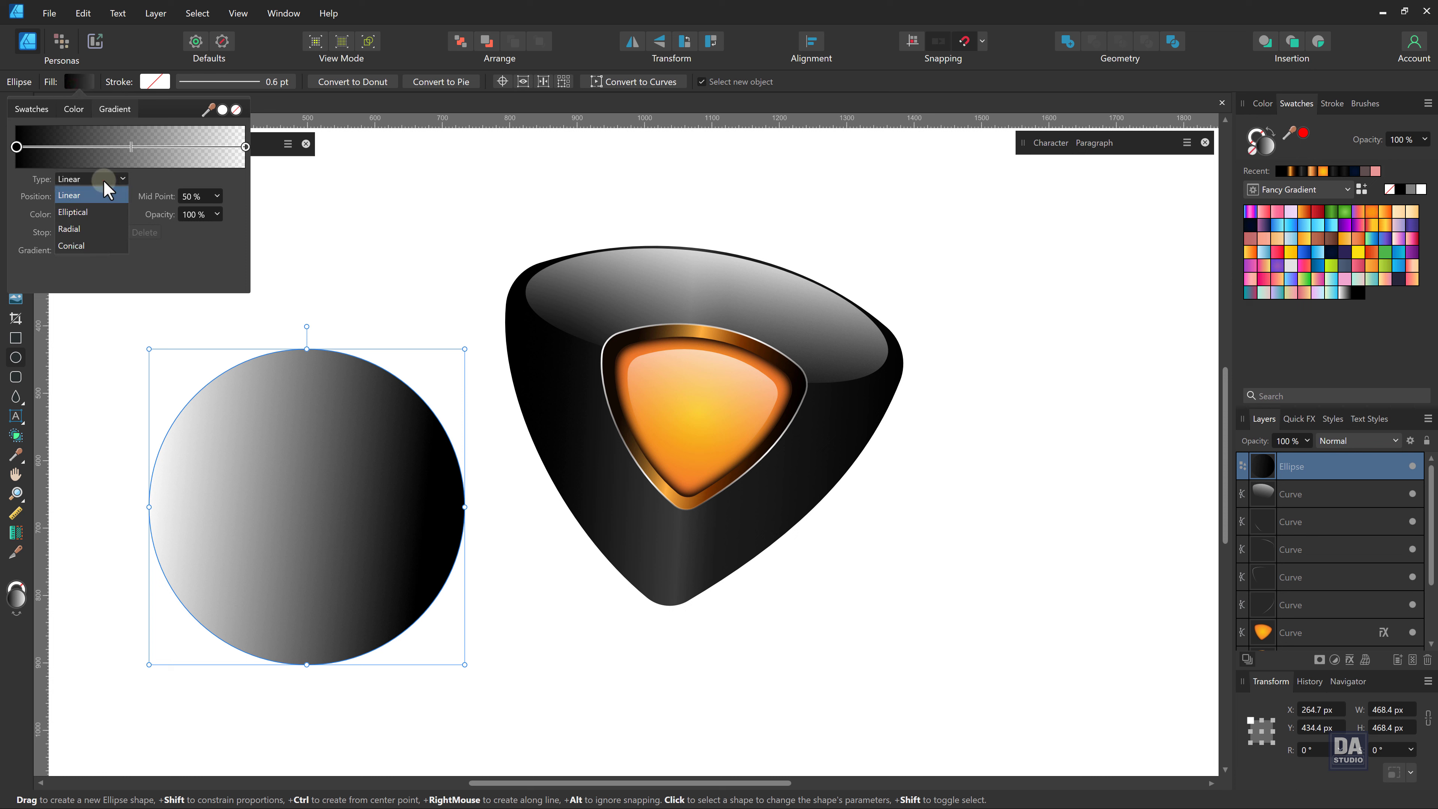
click(74, 212)
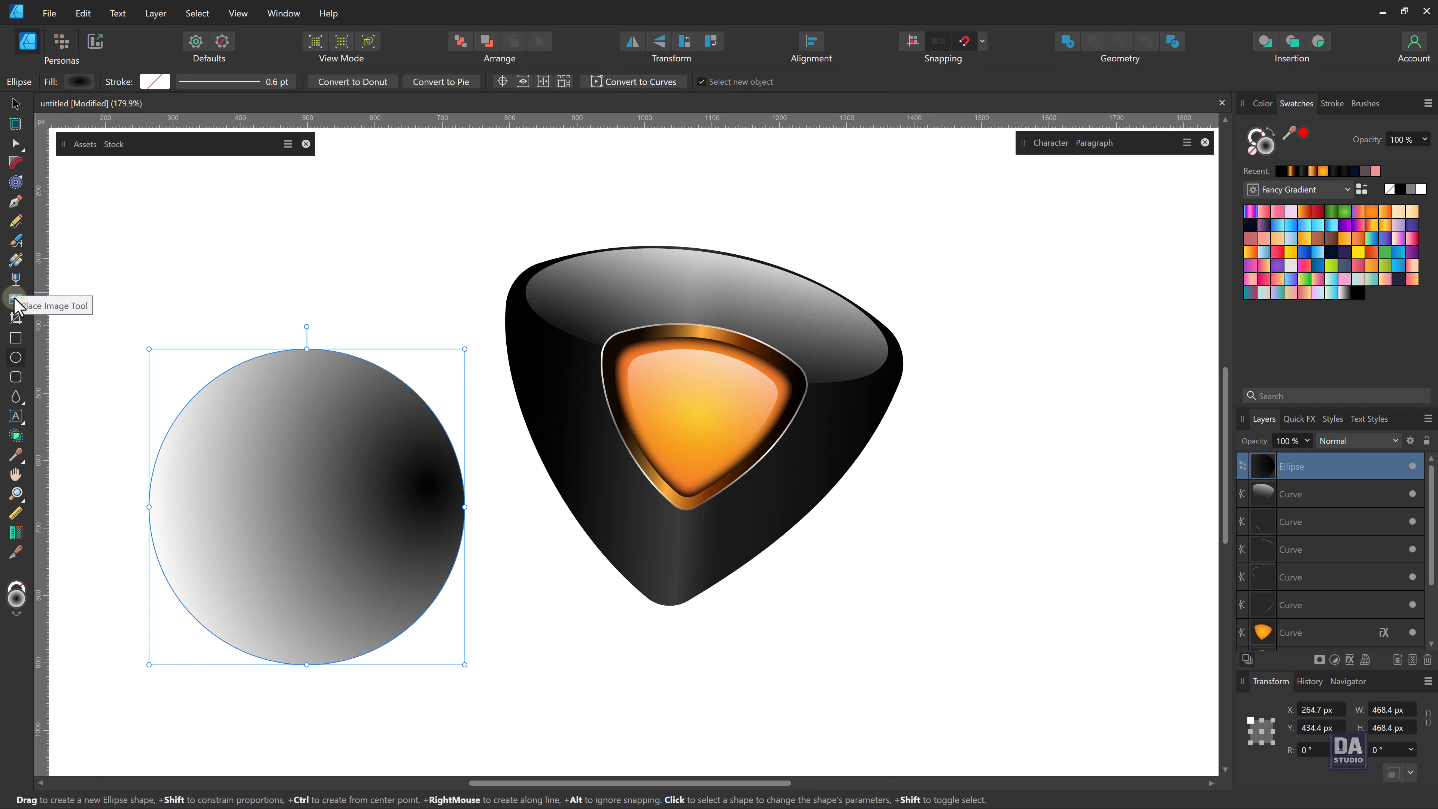
click(18, 264)
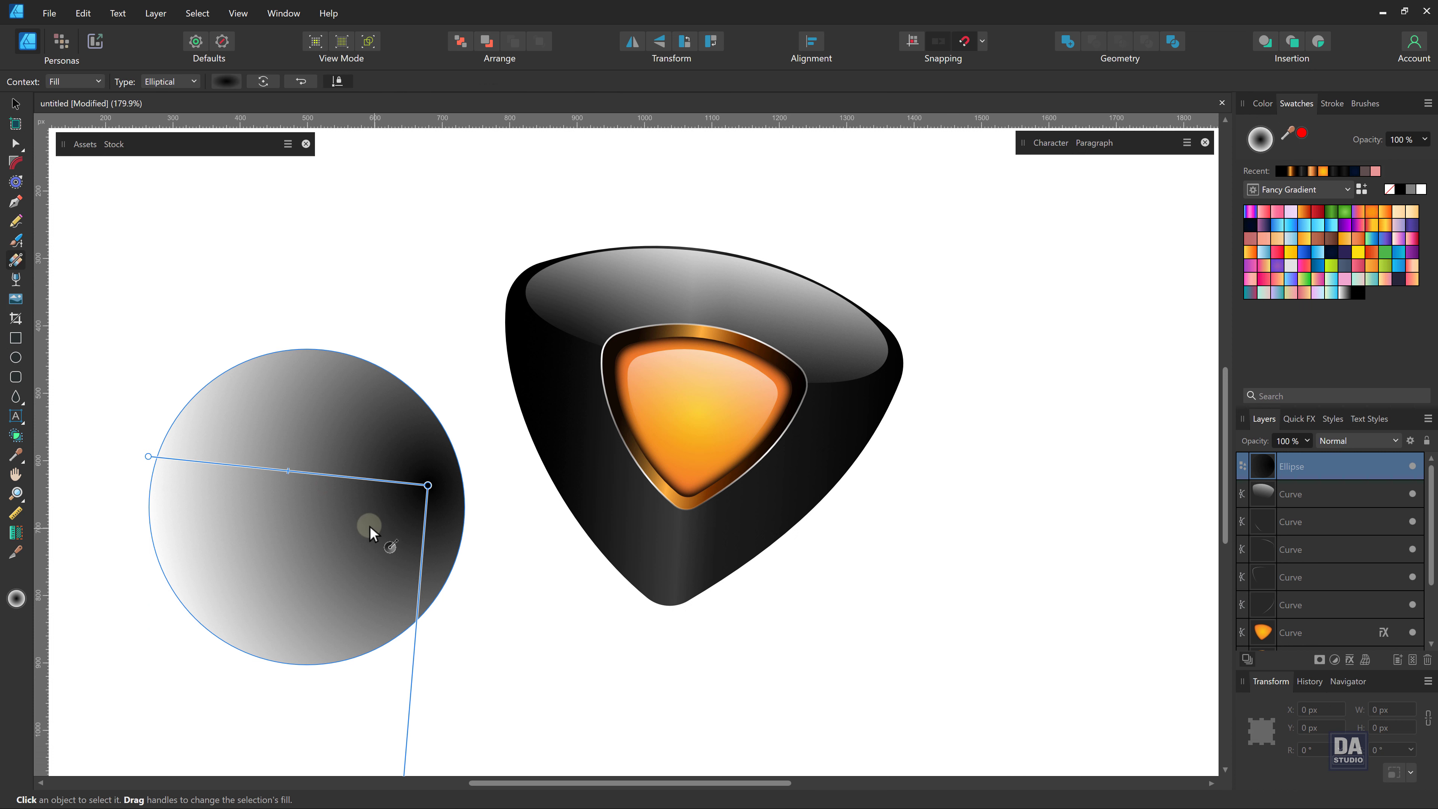
drag(293, 512, 453, 513)
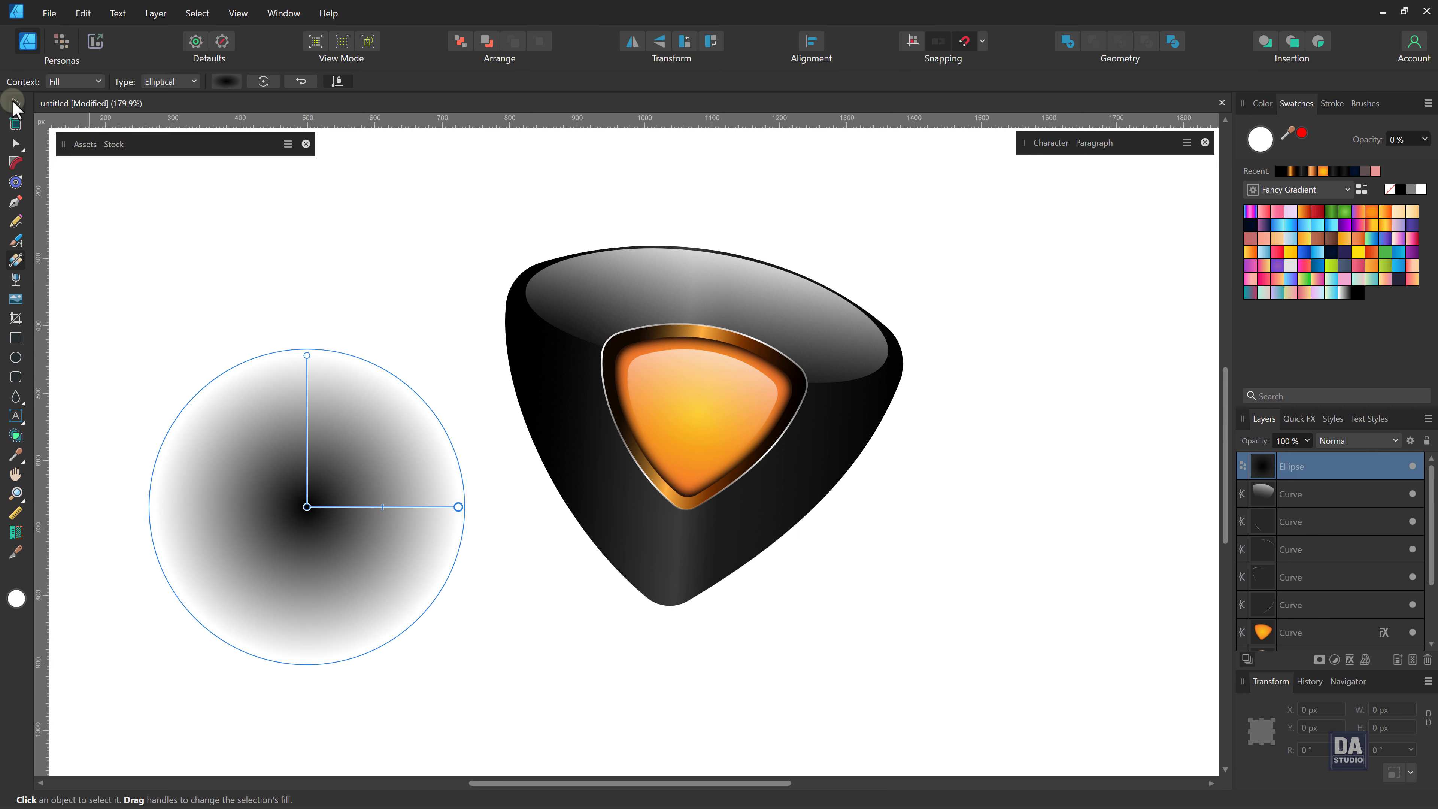
click(16, 104)
drag(303, 347, 304, 612)
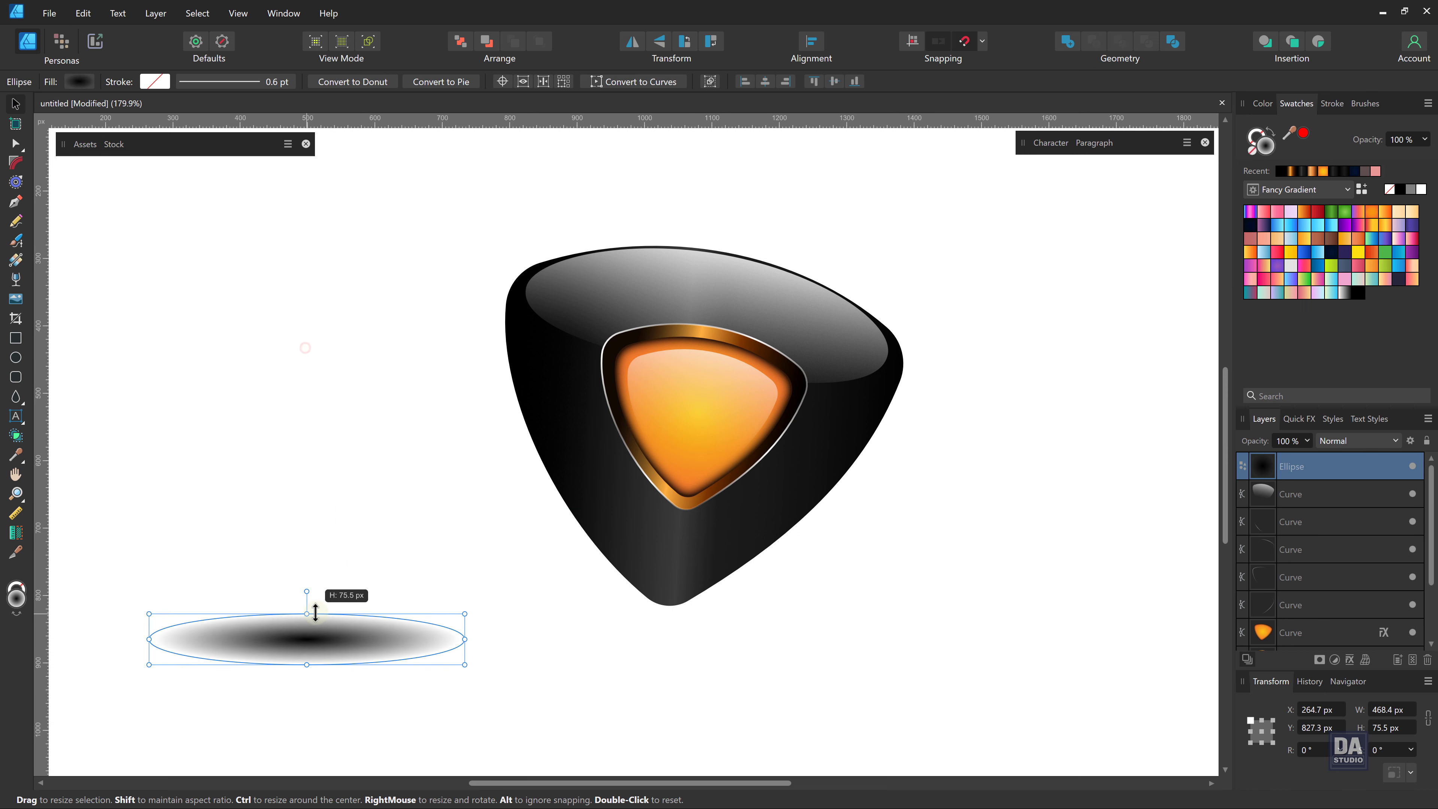
mouse_move(408, 647)
mouse_down()
mouse_move(606, 671)
mouse_move(746, 618)
mouse_up()
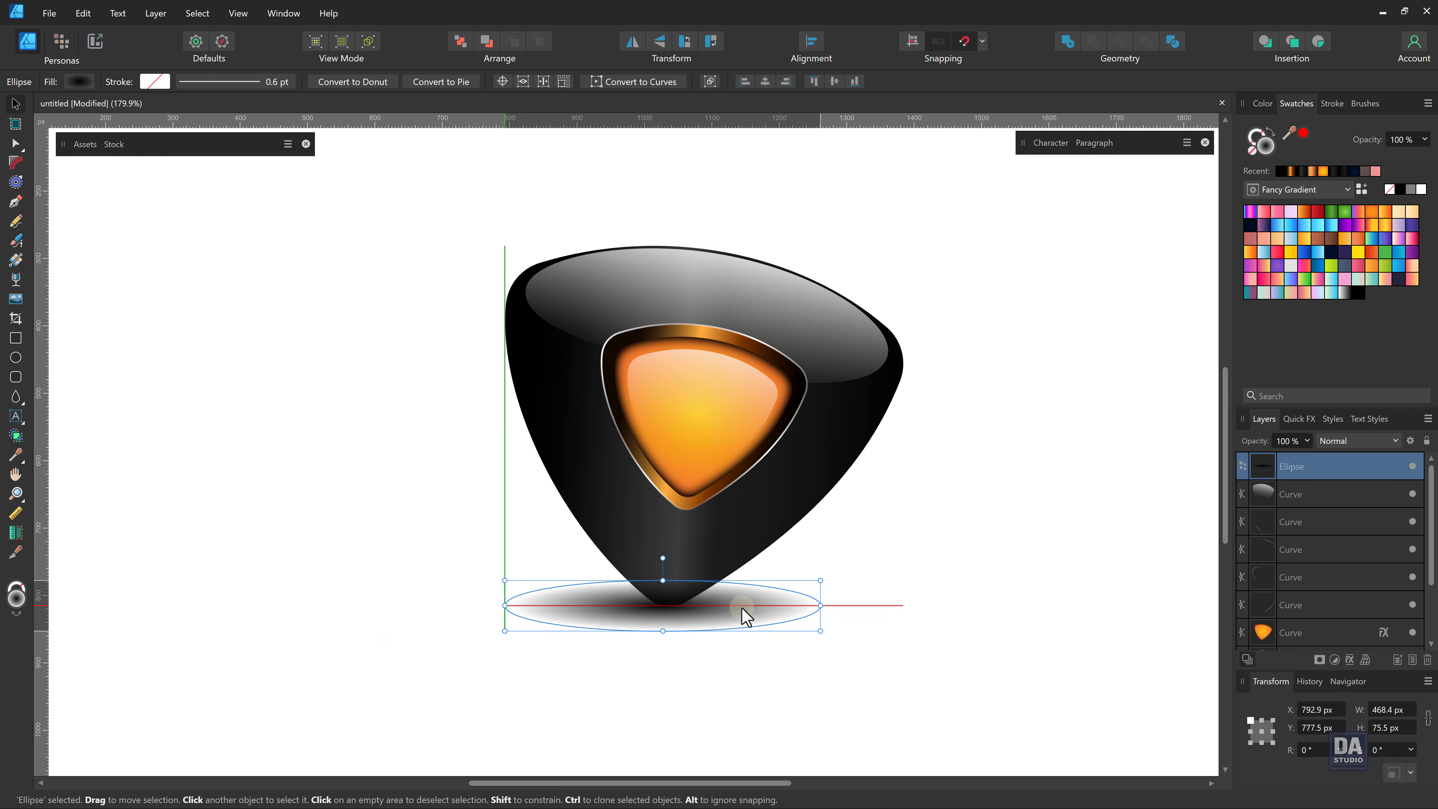
Widen the shadow ellipse to 564 px.
click(787, 683)
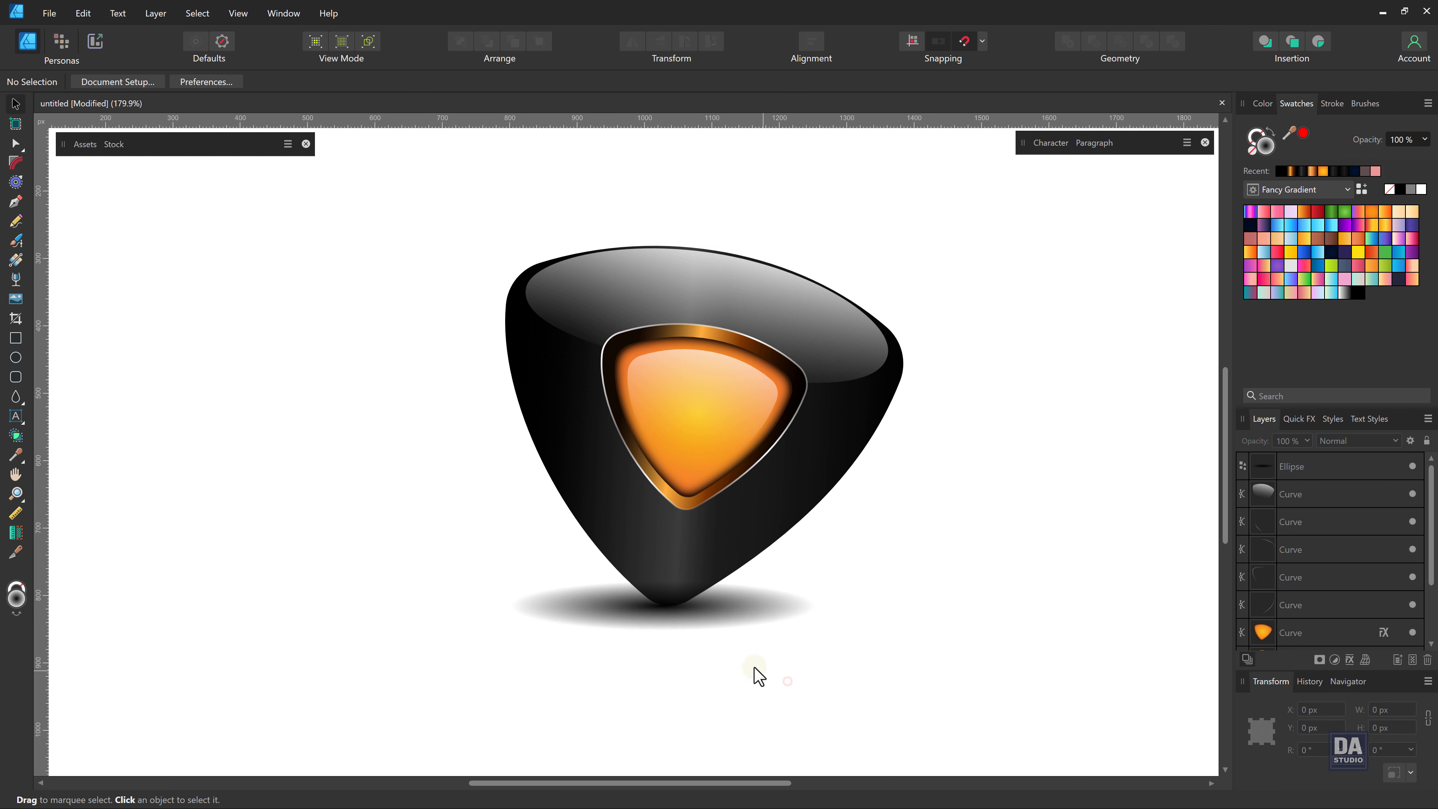
click(748, 621)
drag(822, 604, 855, 604)
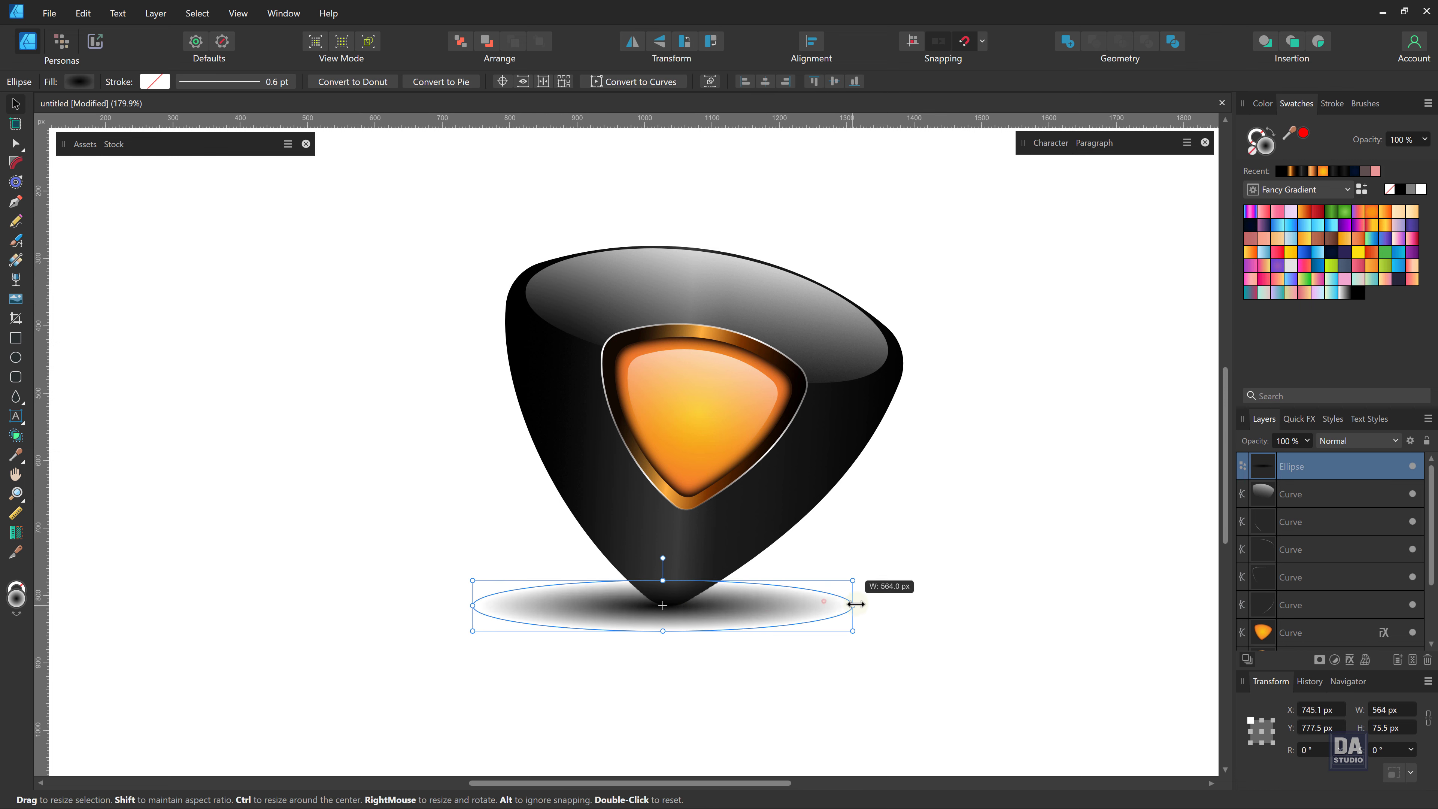
drag(812, 546, 616, 491)
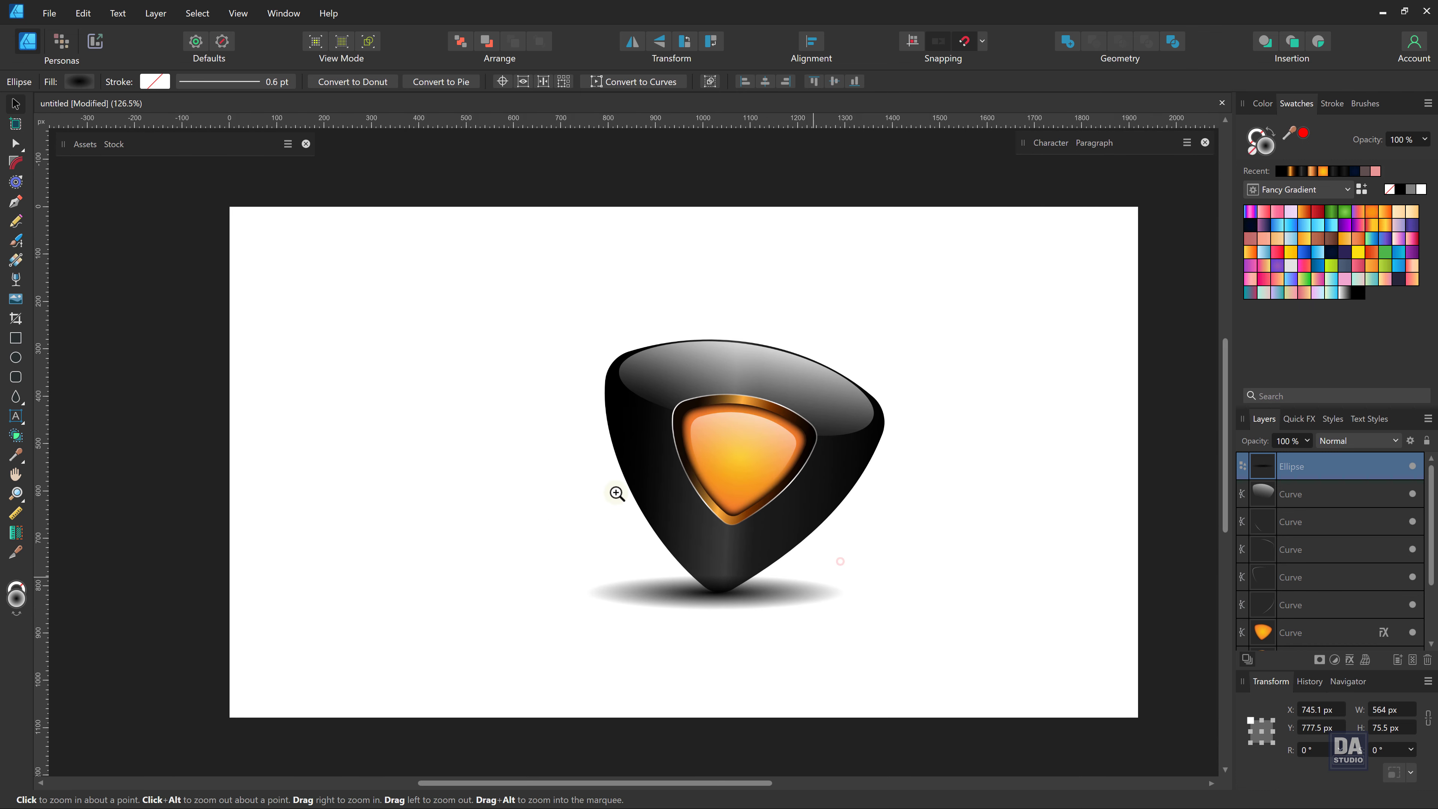
drag(660, 558, 692, 566)
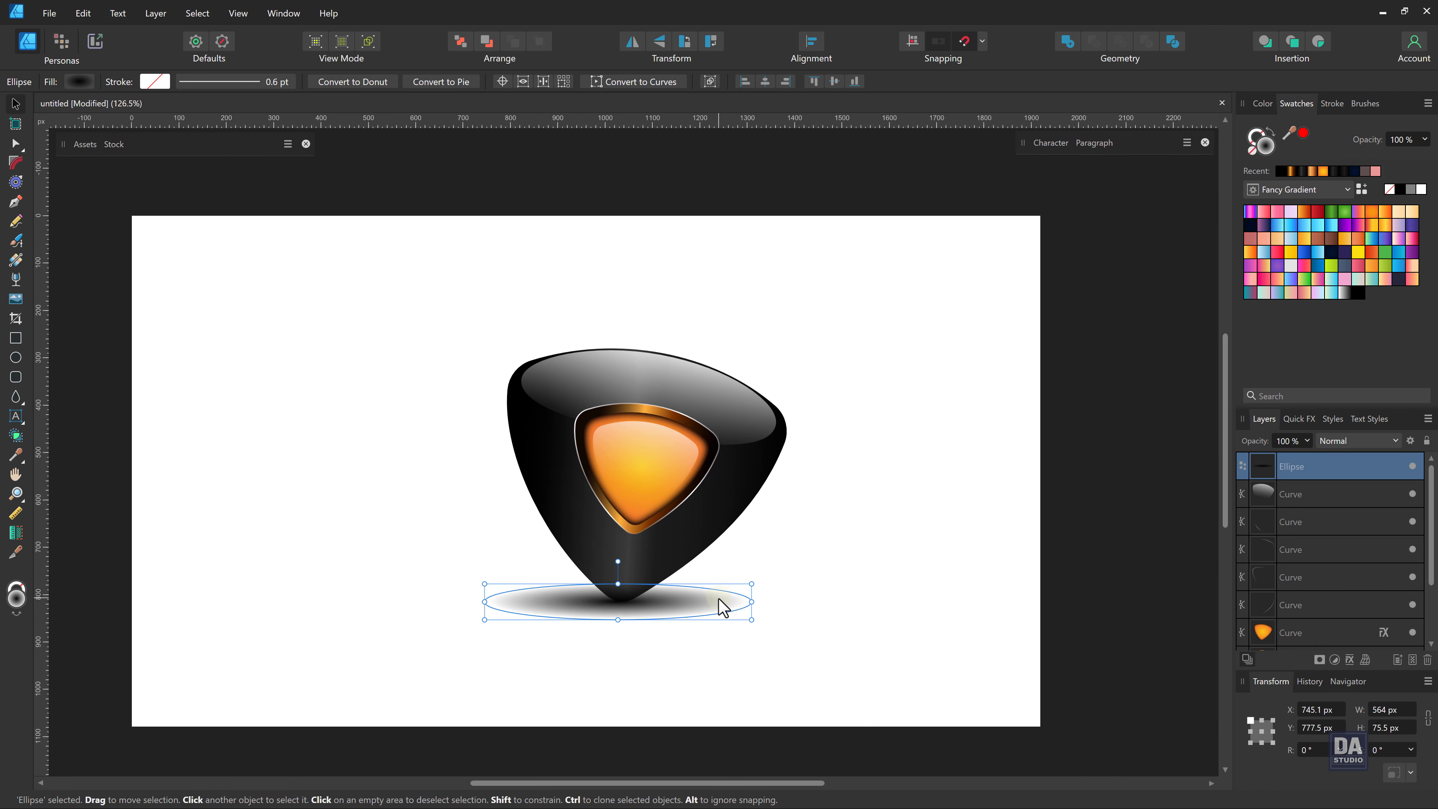
Apply a 9.6 px Gaussian Blur to the shadow.
click(1351, 660)
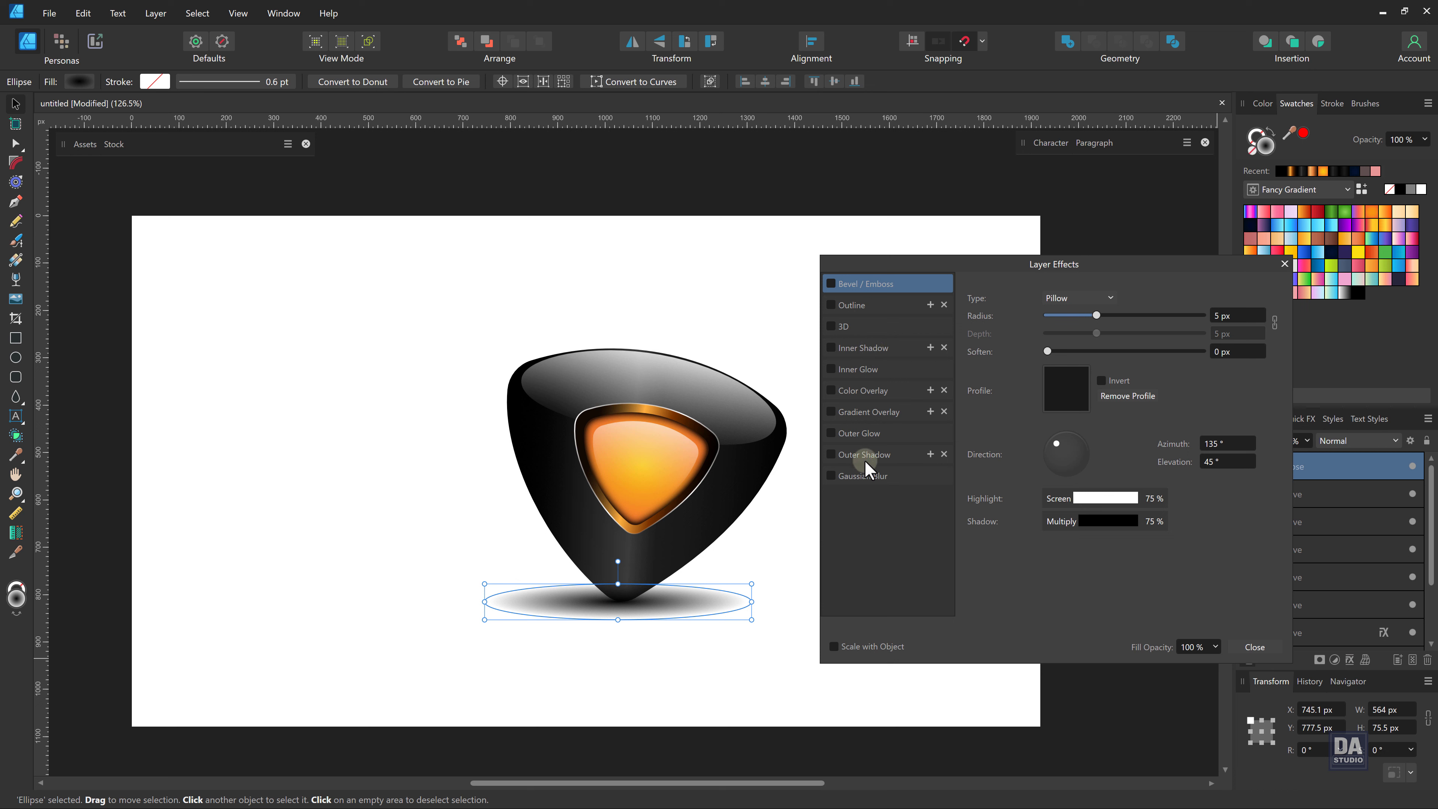
click(861, 479)
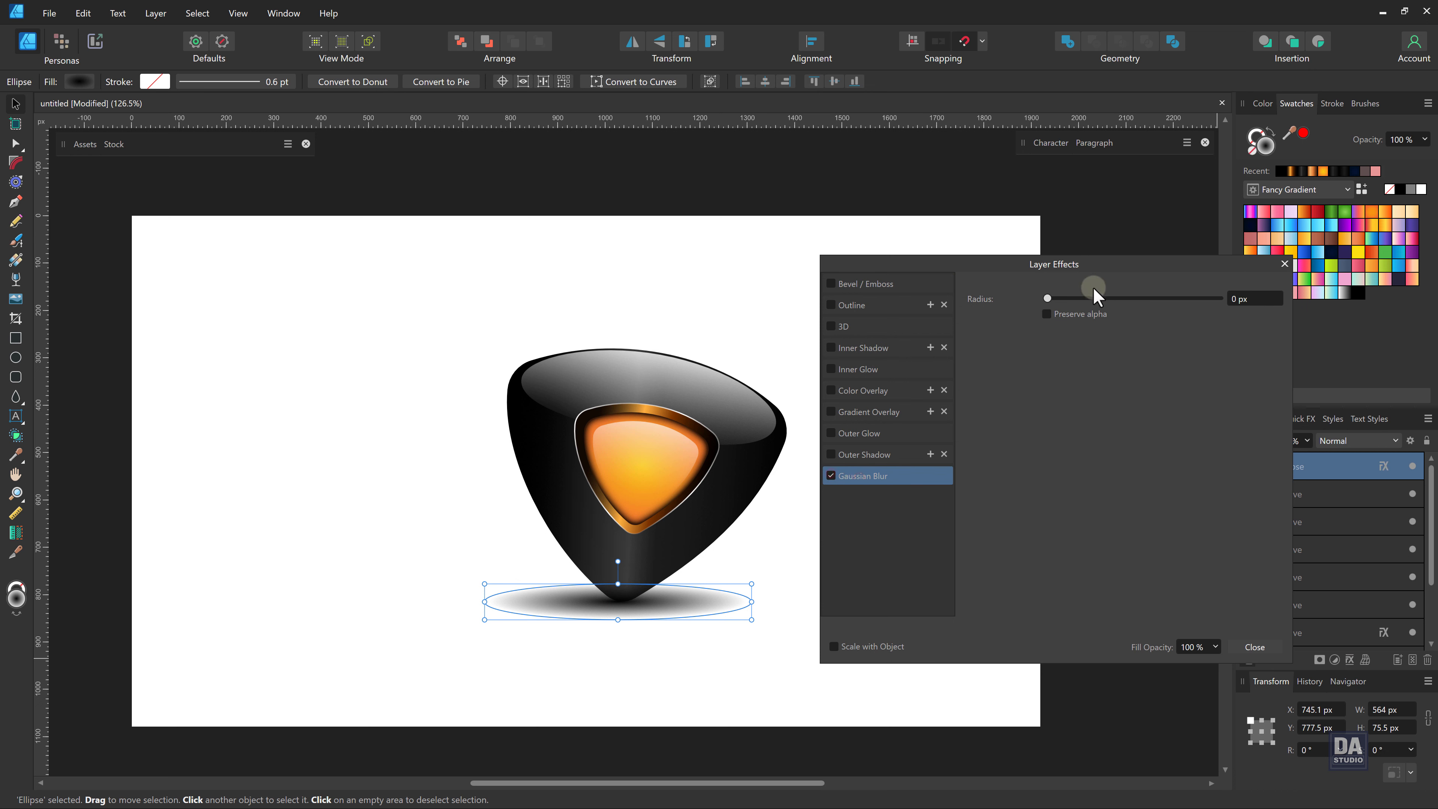
drag(1048, 299, 1129, 301)
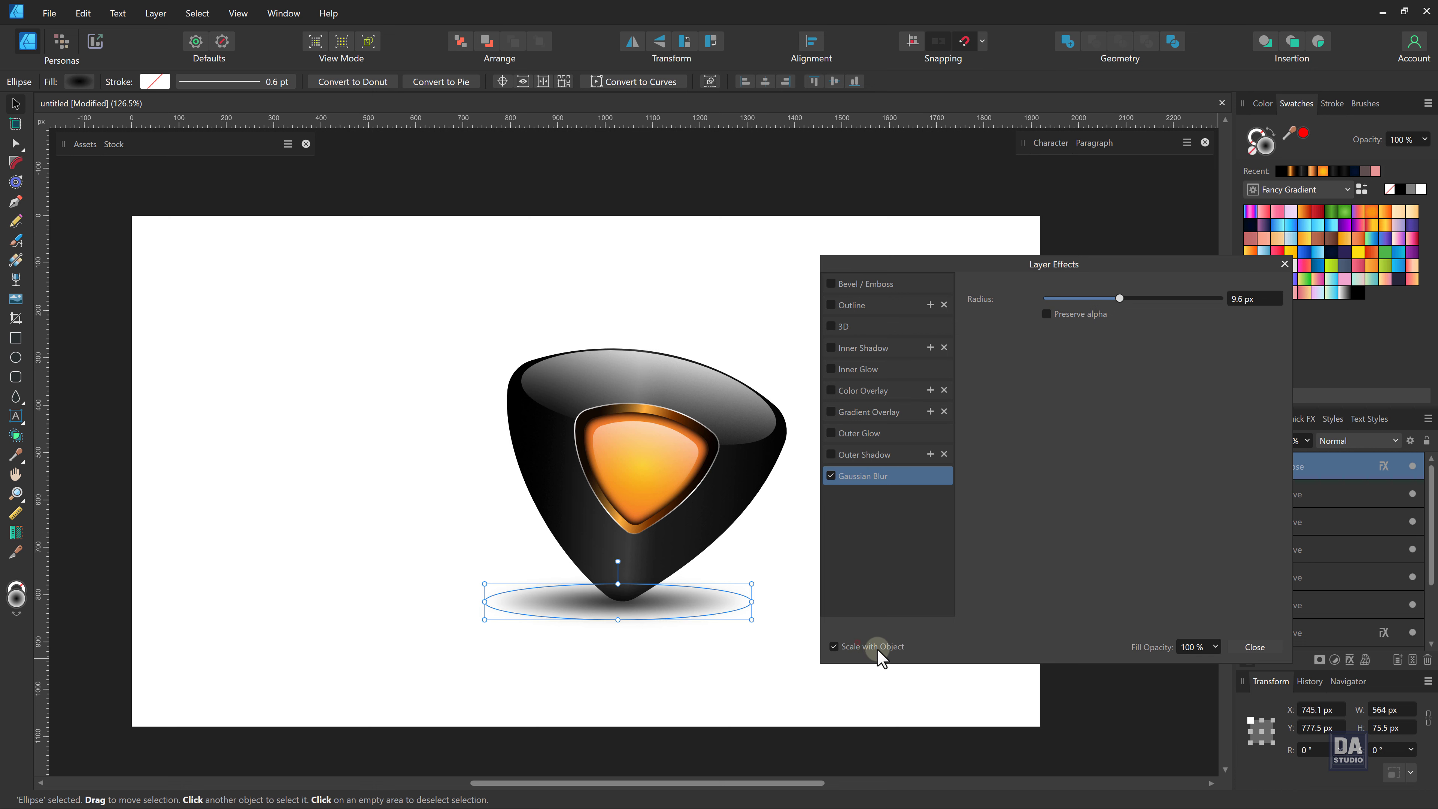
click(1254, 647)
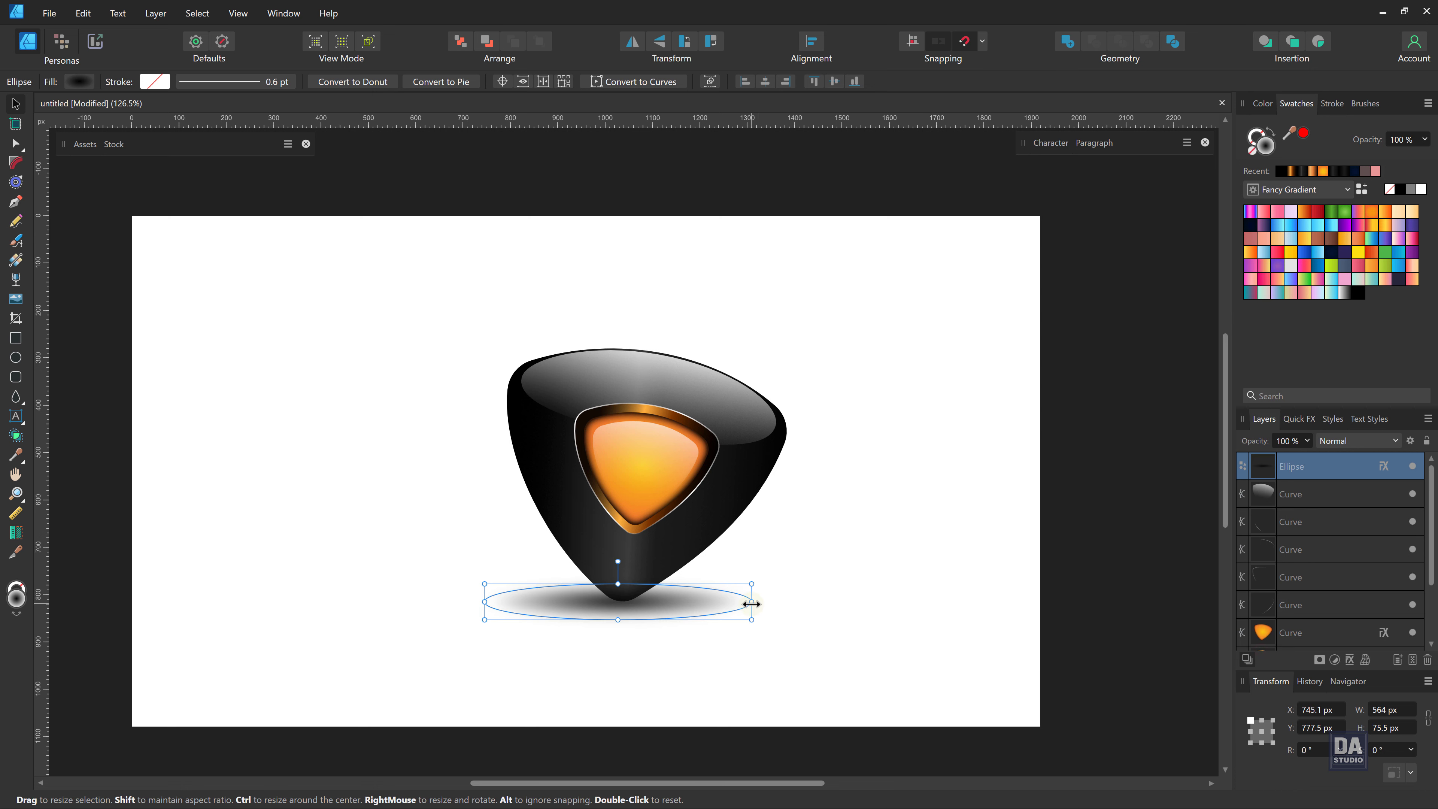
click(767, 650)
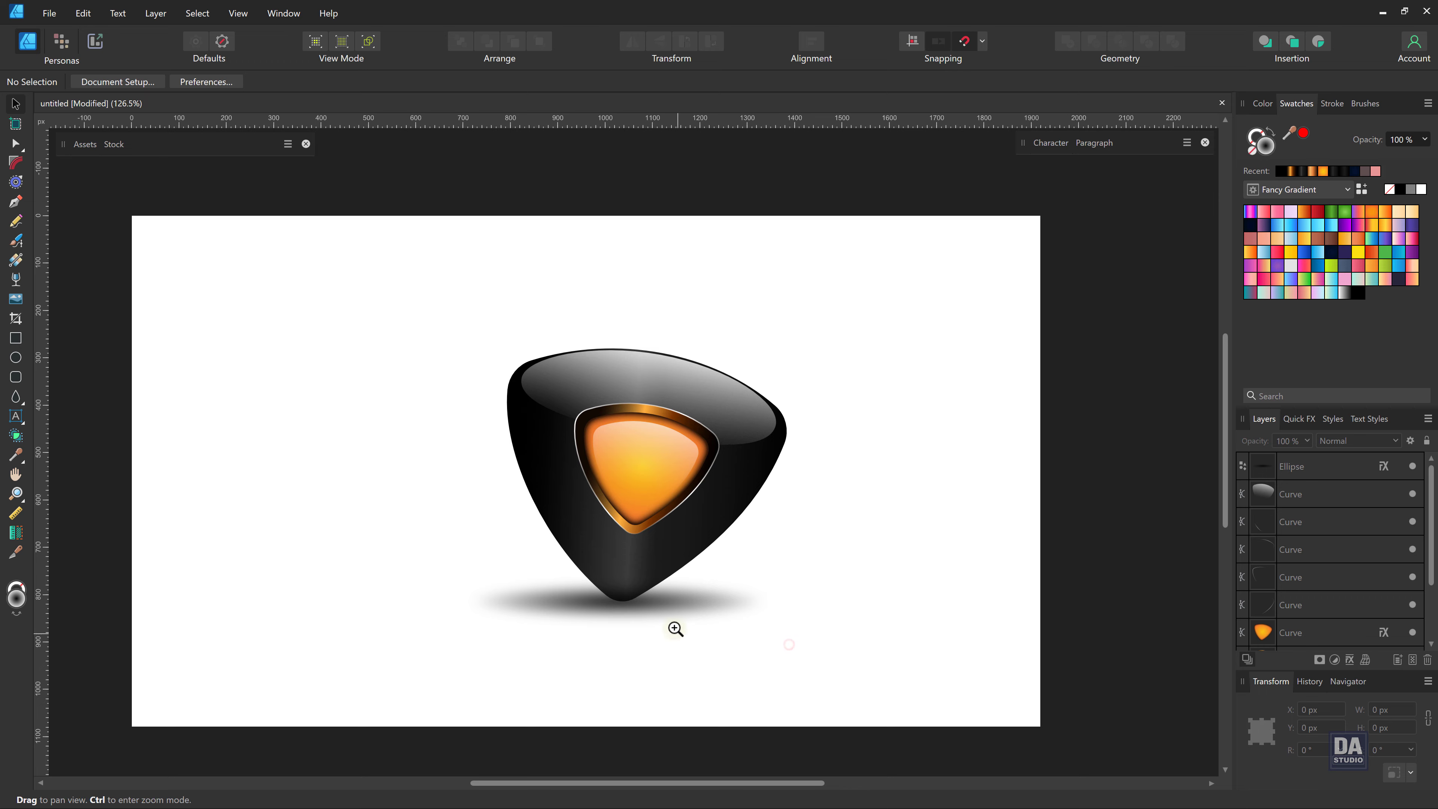
Add a gradient stop to the blurred shadow and widen it to 713.4 px.
drag(674, 625, 809, 604)
click(745, 612)
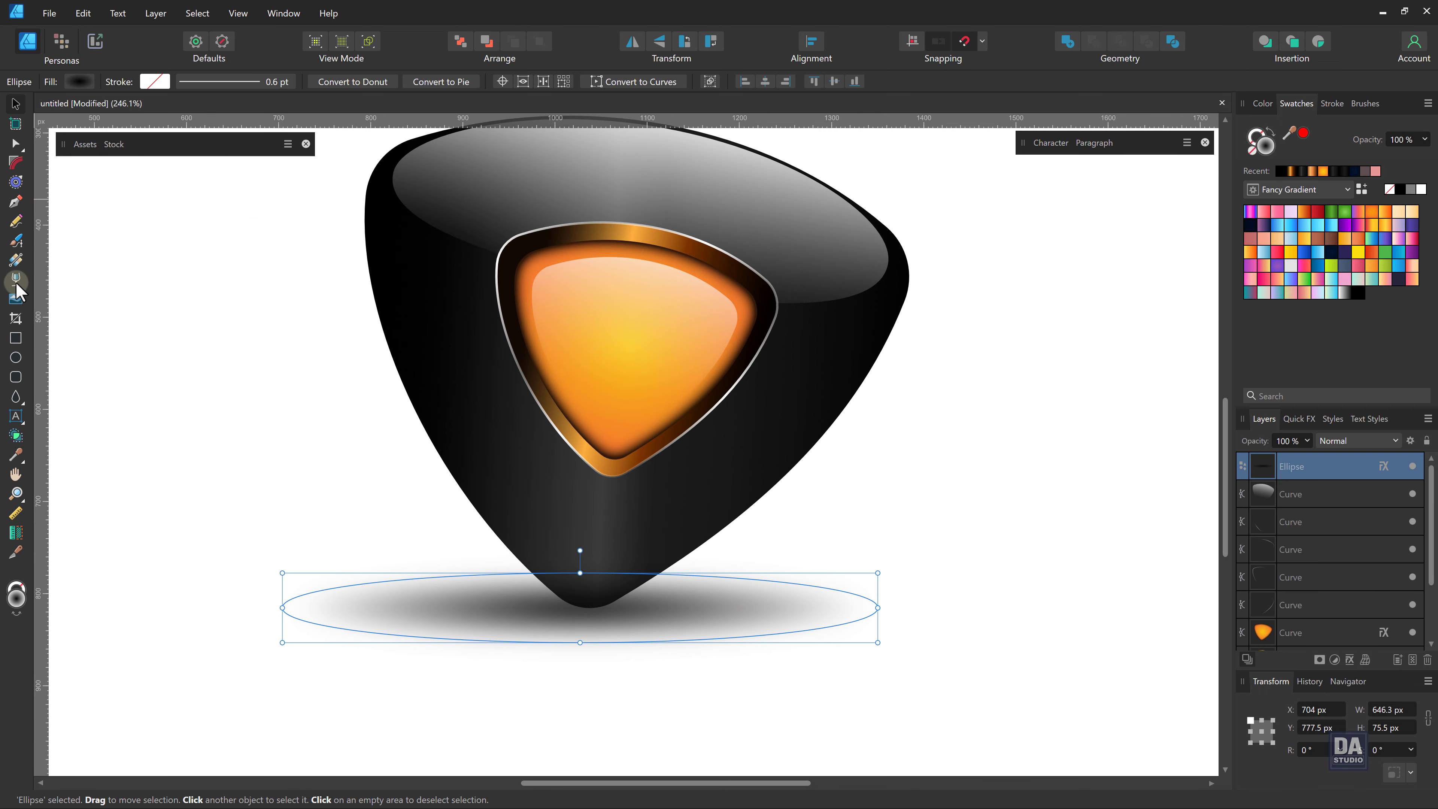
click(17, 261)
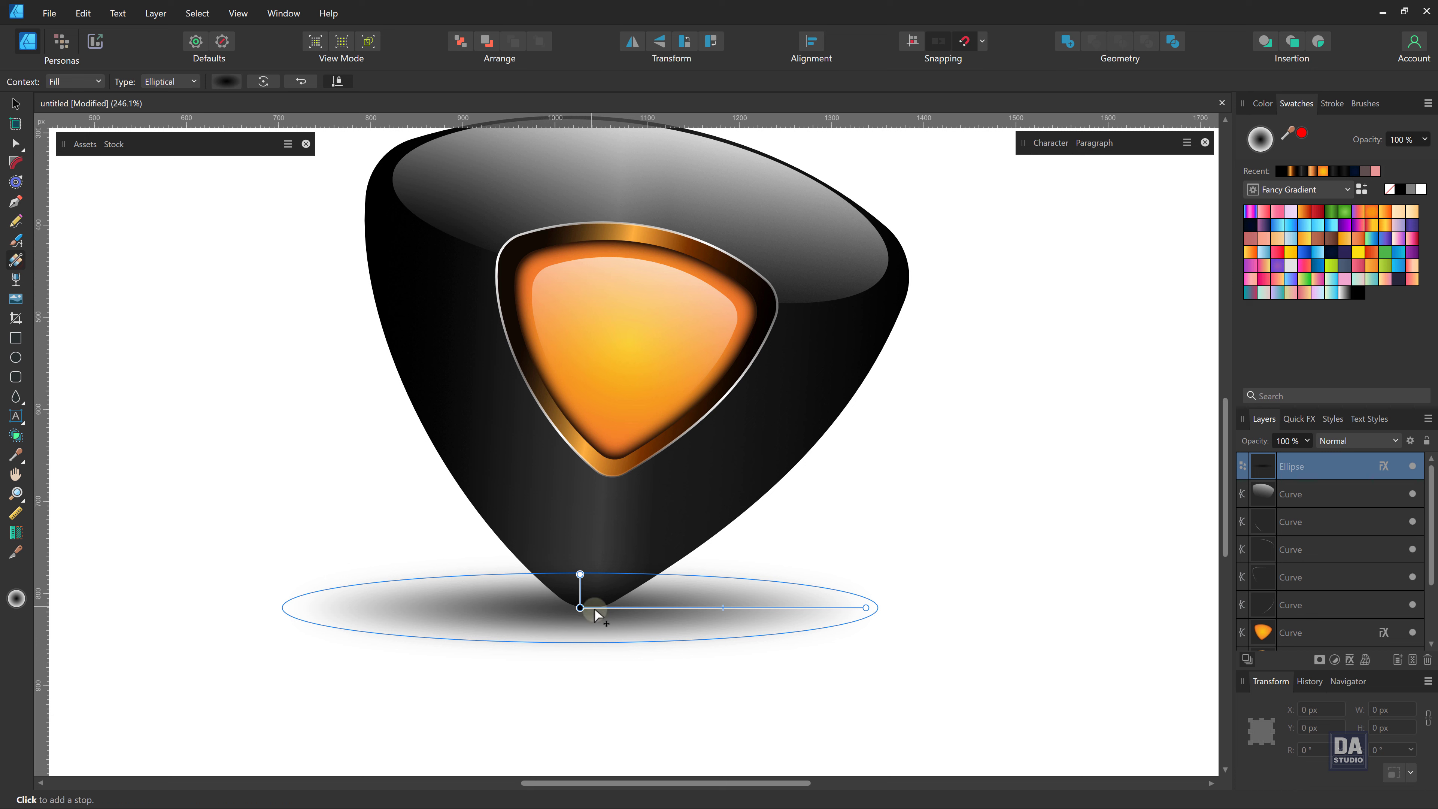
click(710, 608)
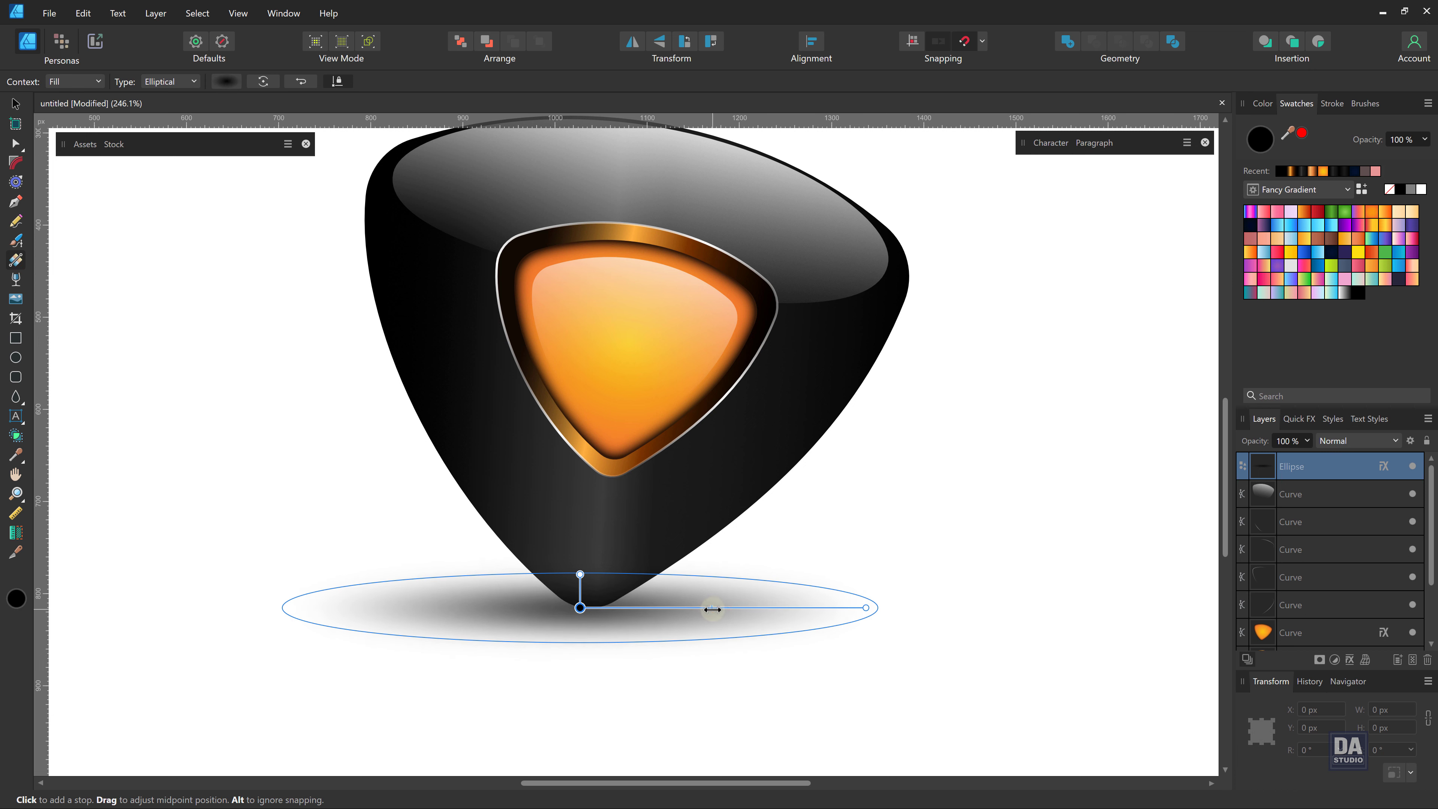
click(16, 103)
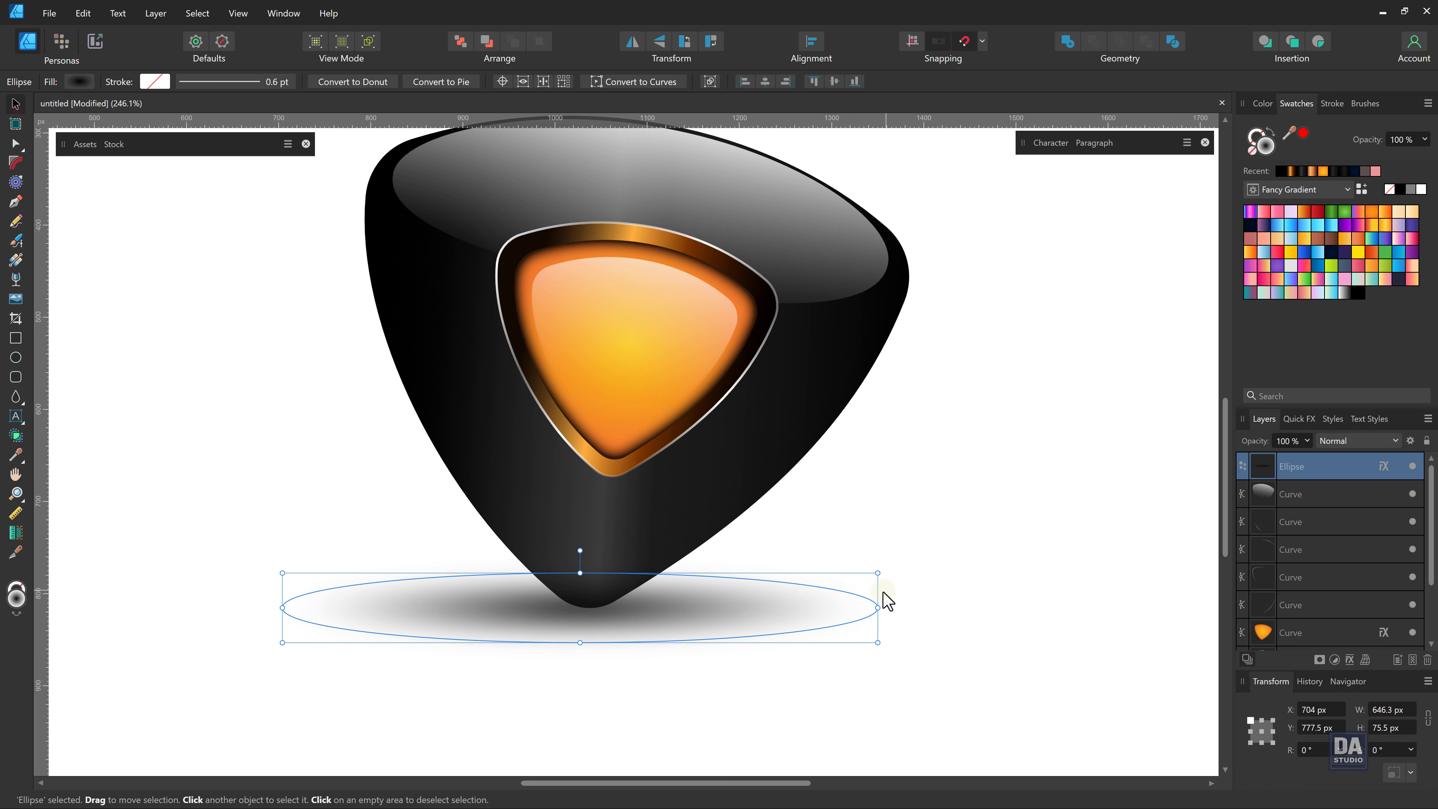
drag(877, 608, 909, 607)
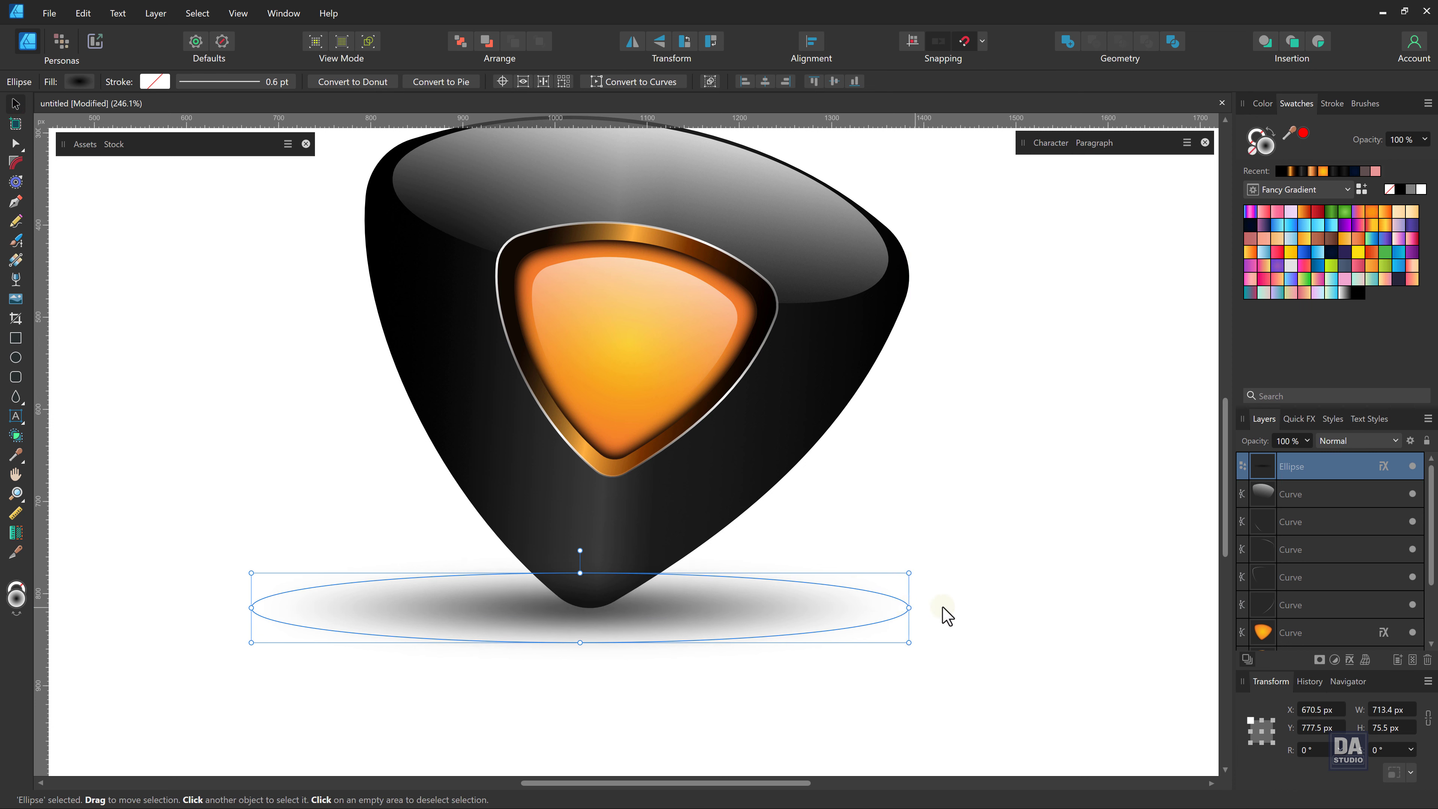
Duplicate the shadow and shrink the copy to about 384 × 36 px under the pick's tip.
right_click(1323, 477)
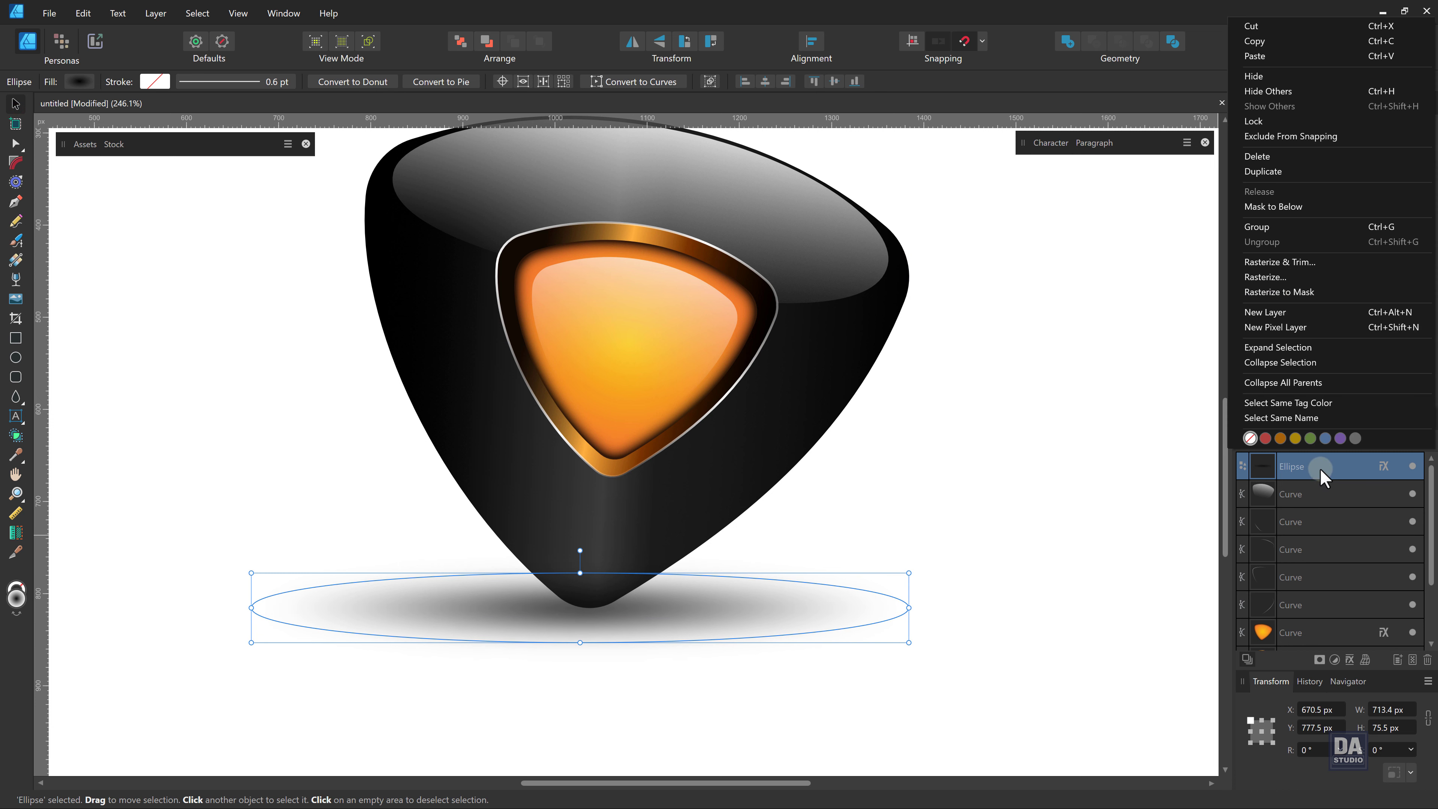
click(1281, 171)
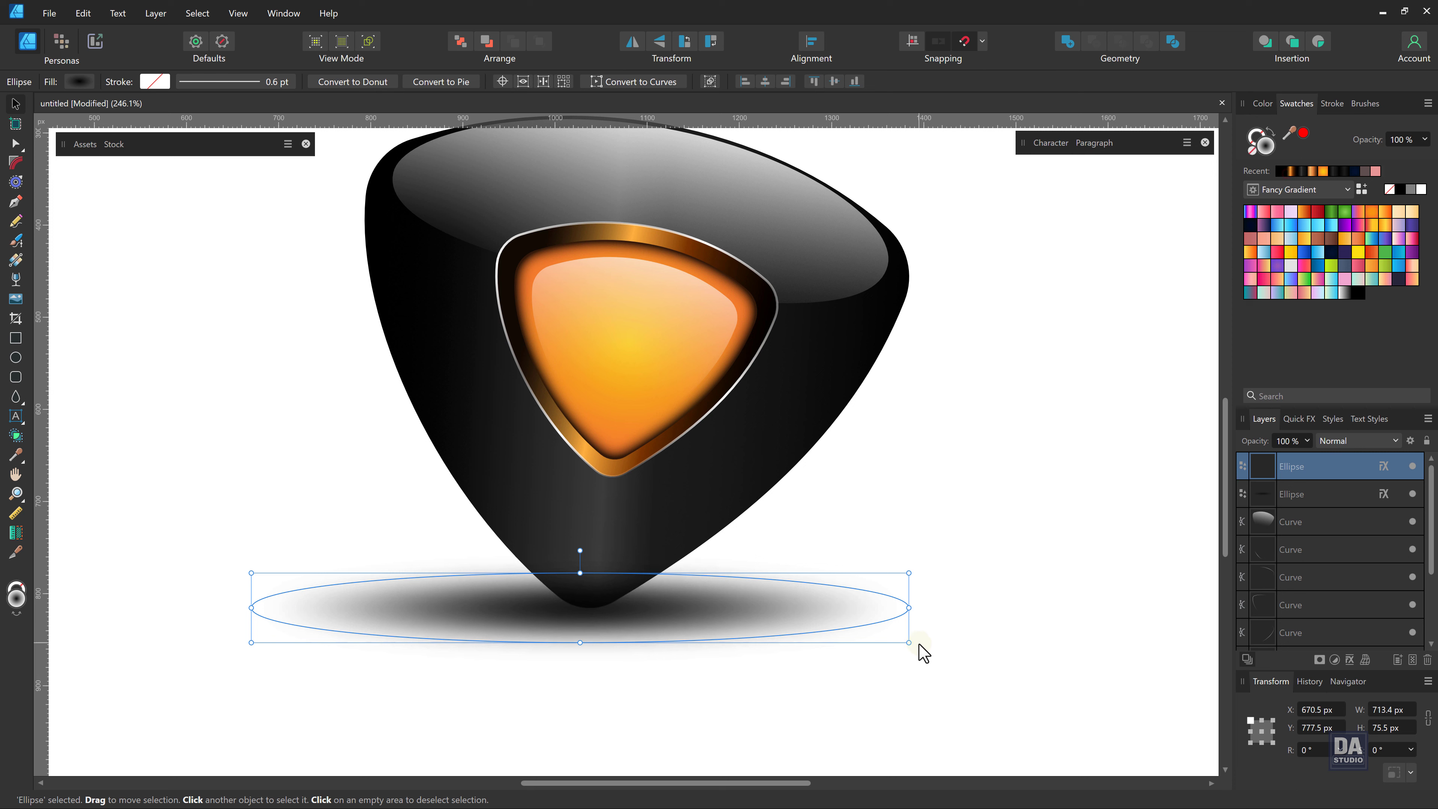
drag(909, 643, 738, 626)
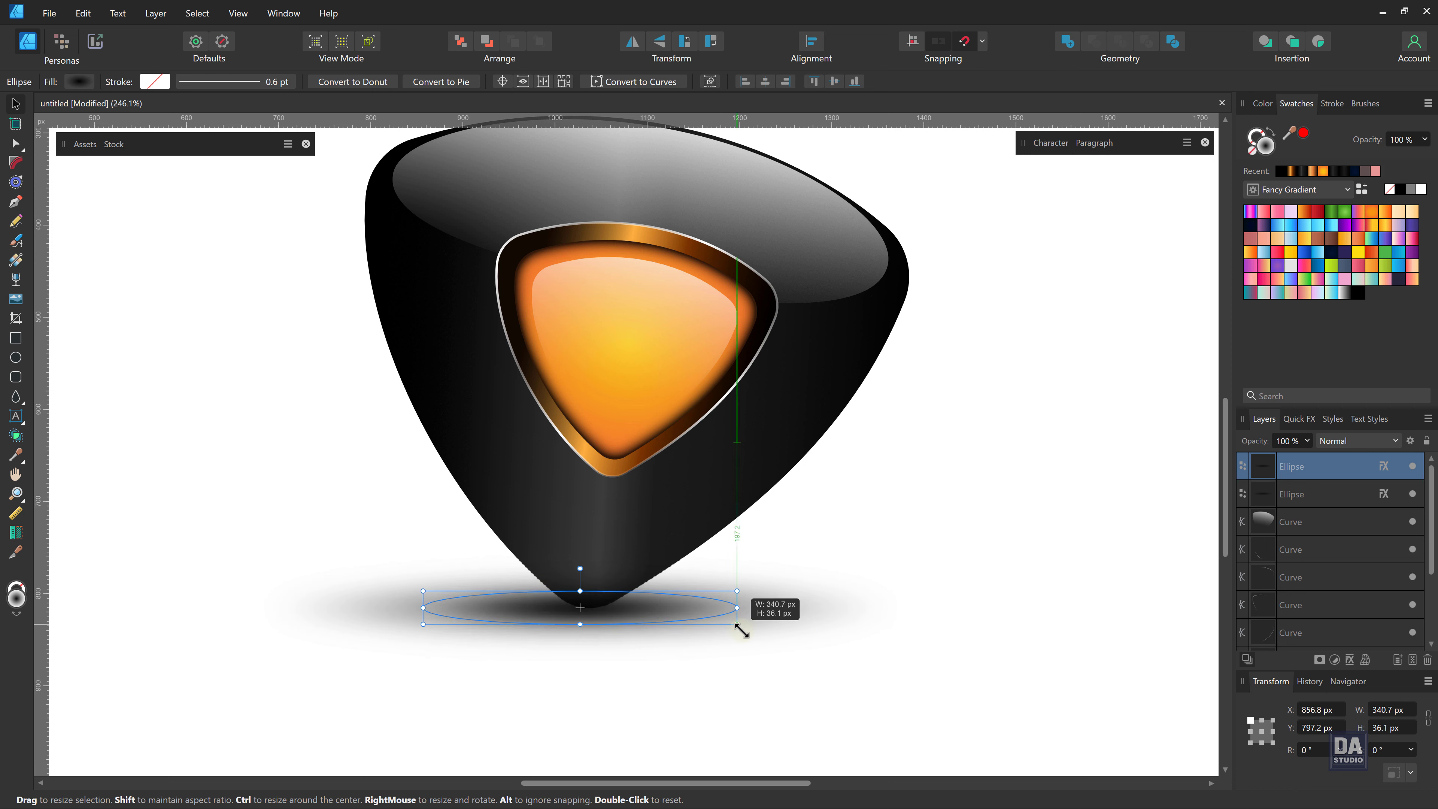
mouse_move(737, 607)
mouse_down()
mouse_move(759, 609)
mouse_move(404, 513)
mouse_up()
click(838, 665)
Group all 11 pick and shadow objects into a single group.
key(z)
key(v)
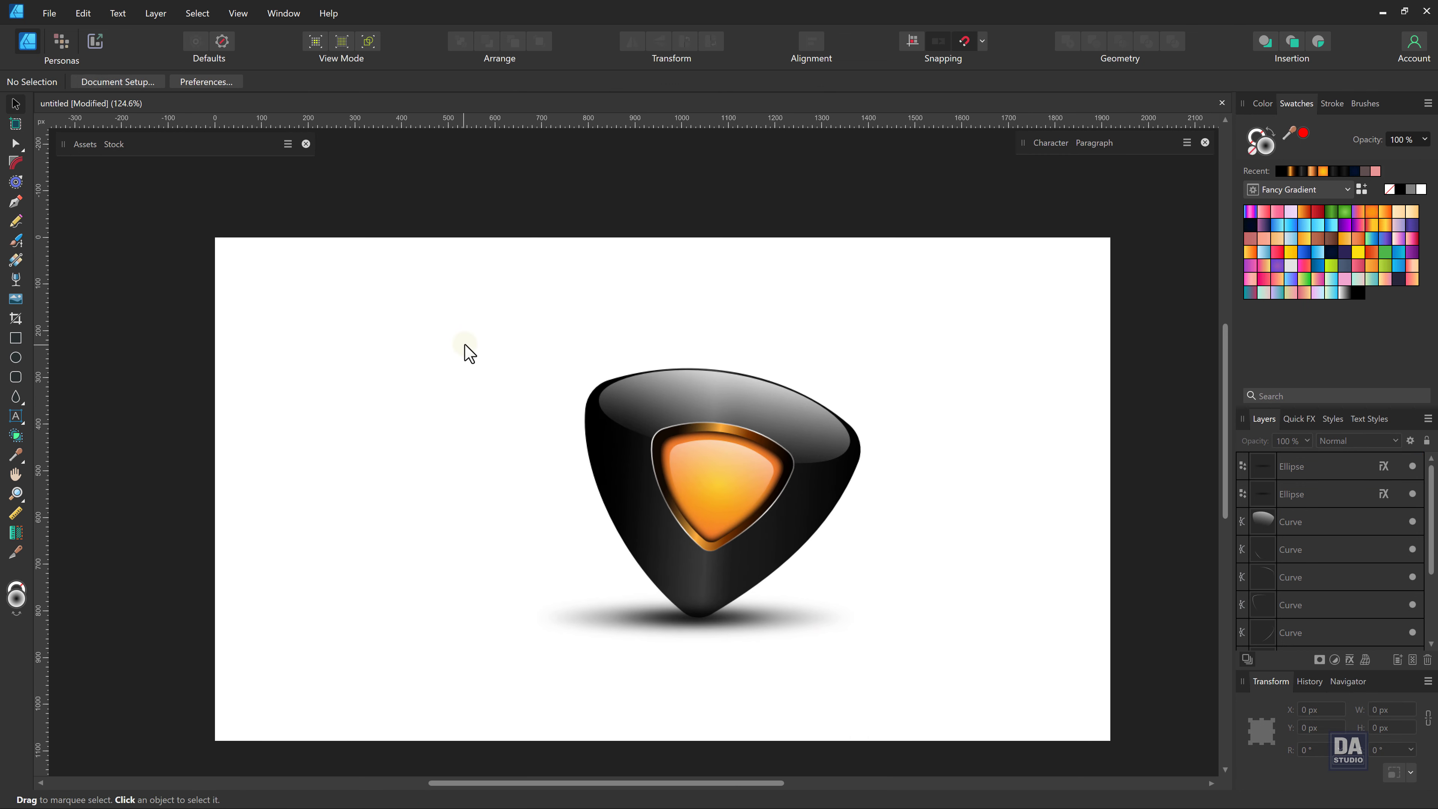
drag(506, 319, 968, 696)
right_click(784, 580)
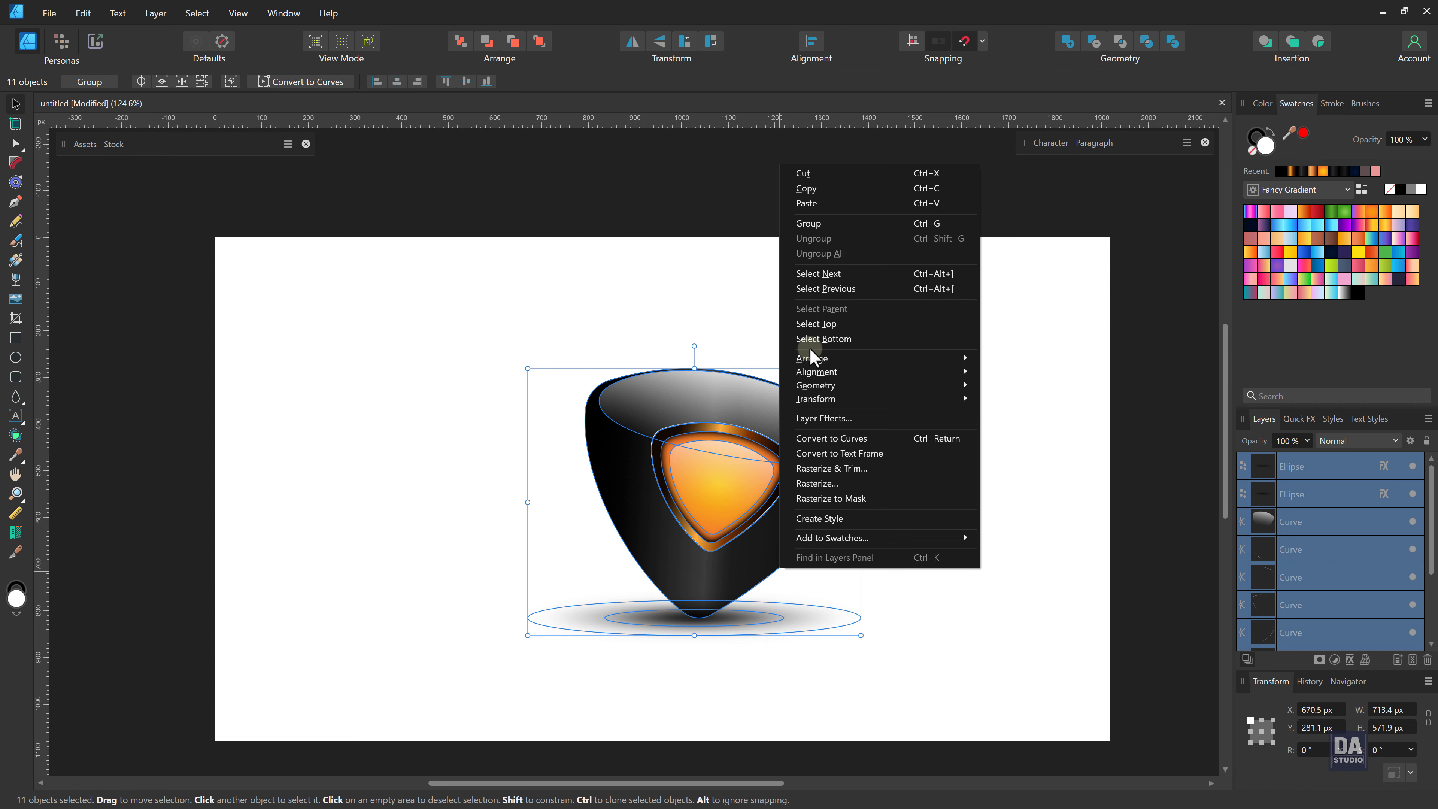
click(823, 227)
Move the group up and left, then scale it up to about 799 × 667 px.
drag(787, 555, 733, 557)
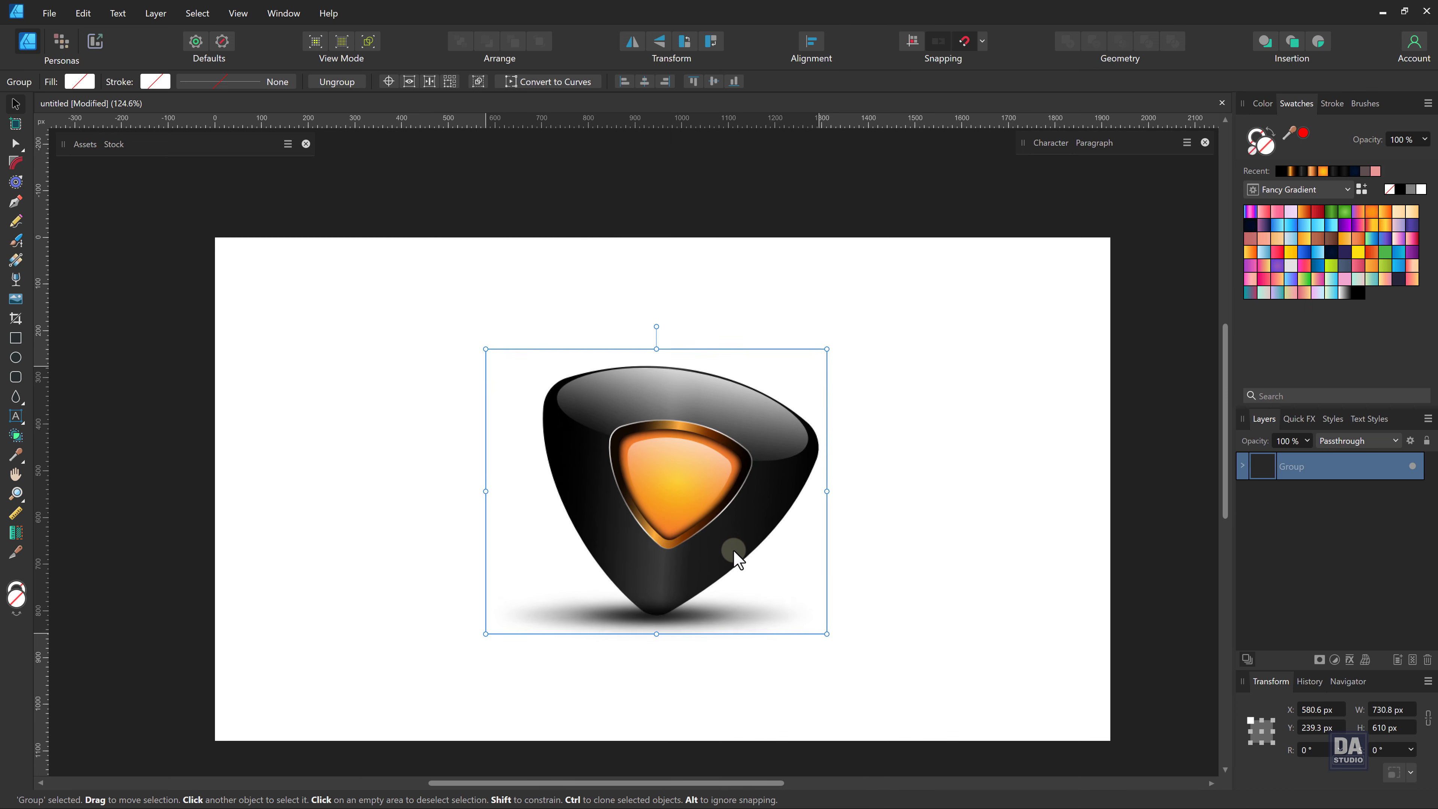
click(840, 575)
mouse_move(850, 595)
mouse_down()
mouse_move(719, 552)
mouse_move(728, 560)
mouse_move(700, 530)
mouse_move(756, 560)
mouse_up()
click(760, 610)
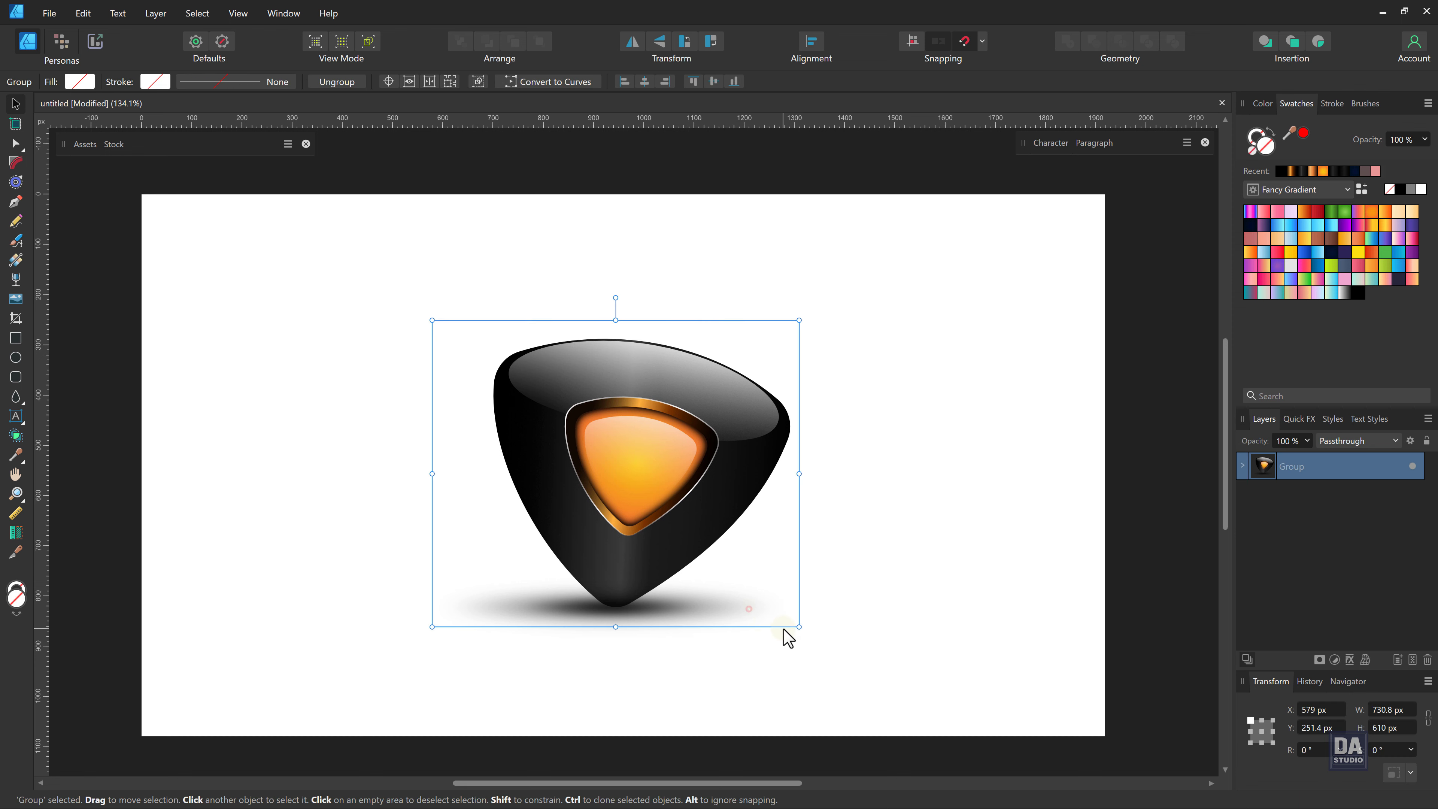
drag(795, 636, 829, 632)
drag(701, 531, 702, 538)
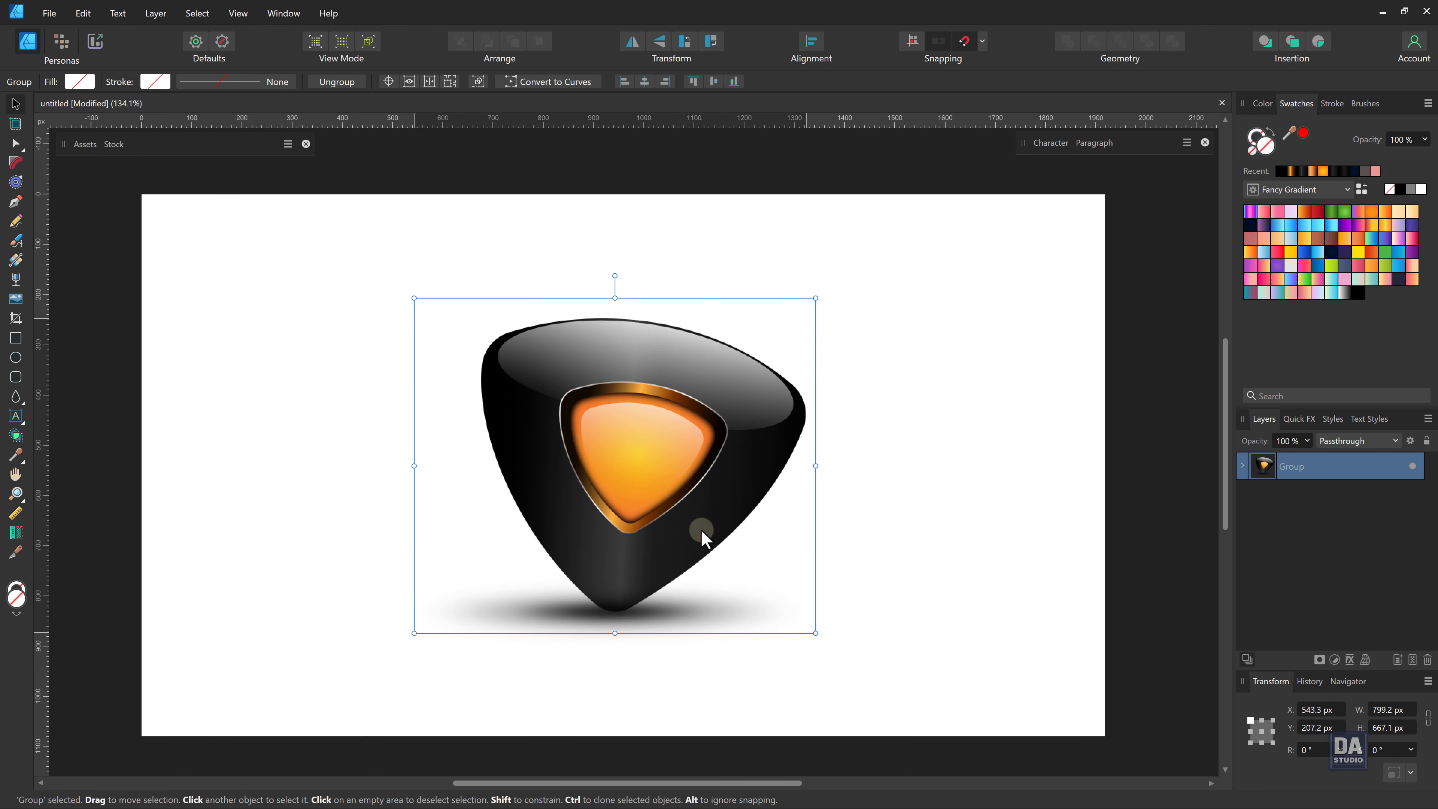
click(865, 555)
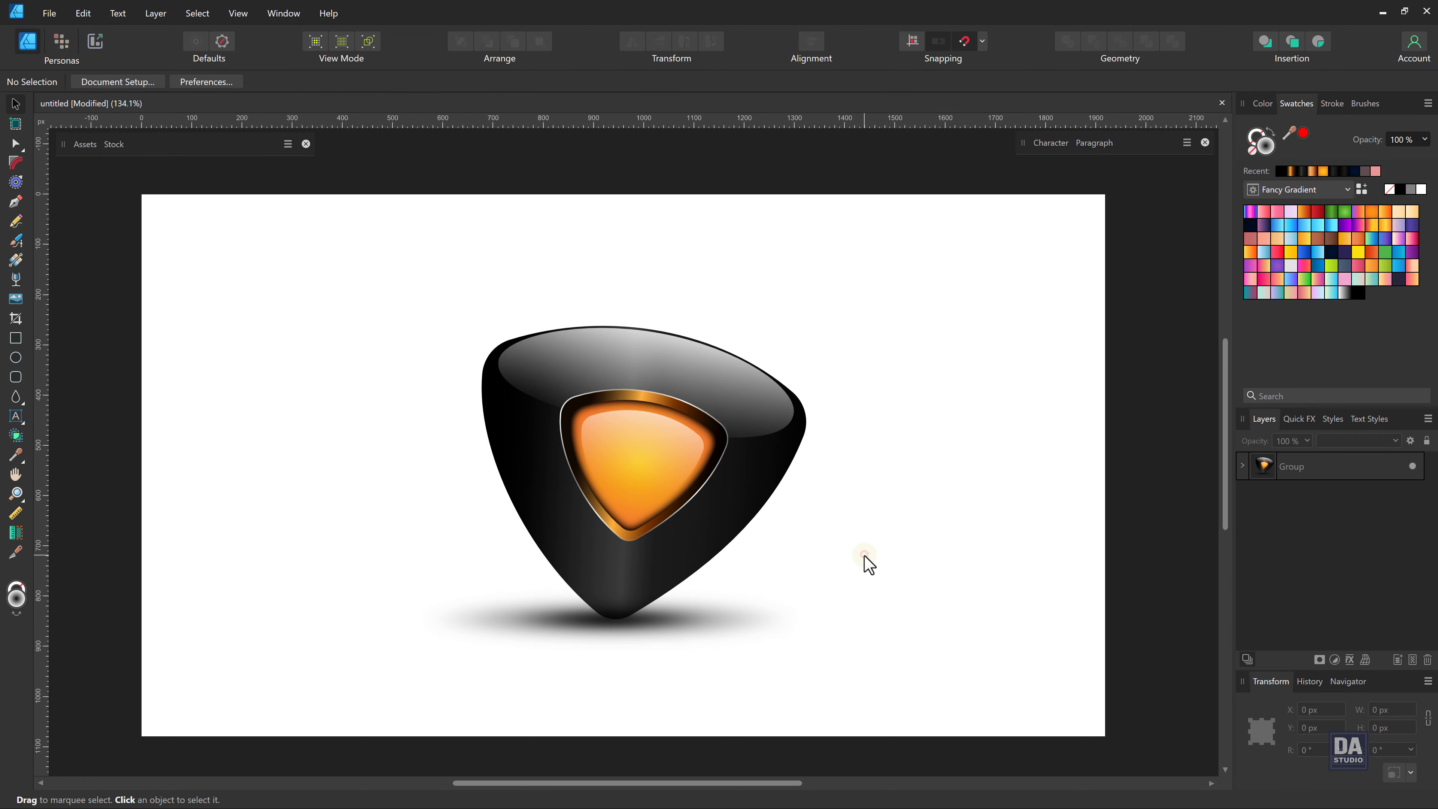